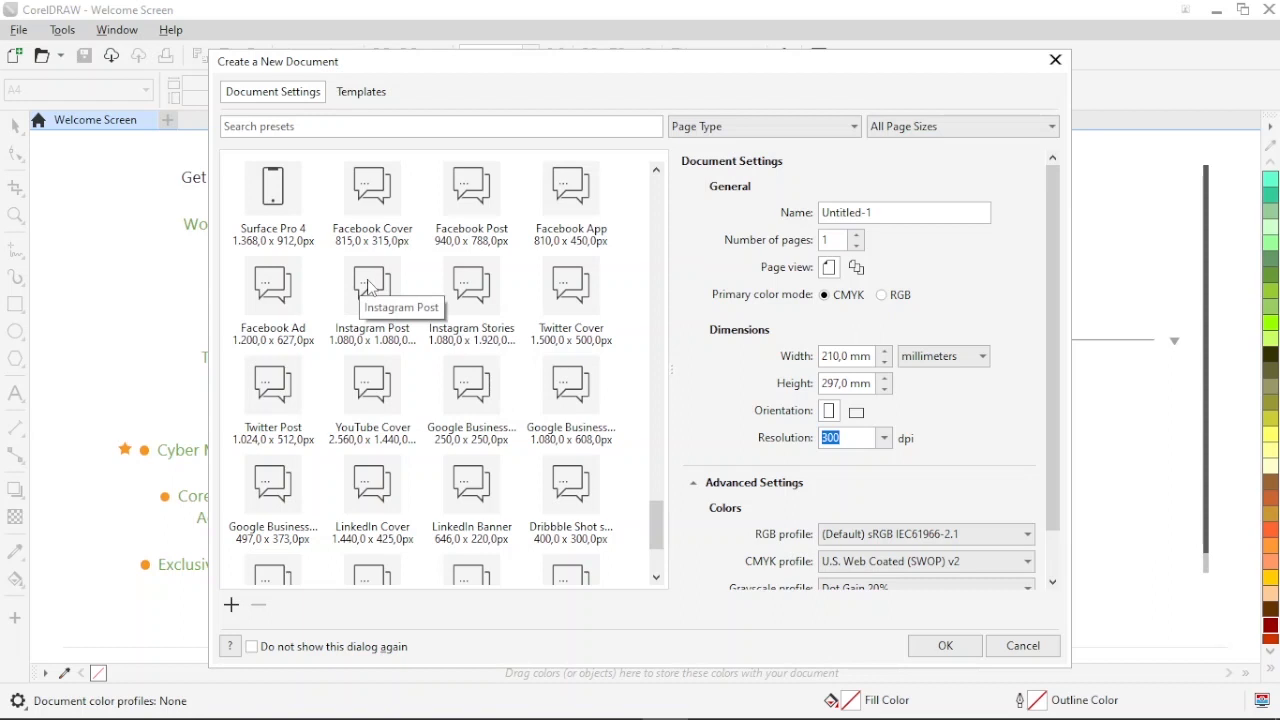
# Create a new document from the Instagram Post preset, 1080 x 1080 px in RGB
pyautogui.click(368, 288)
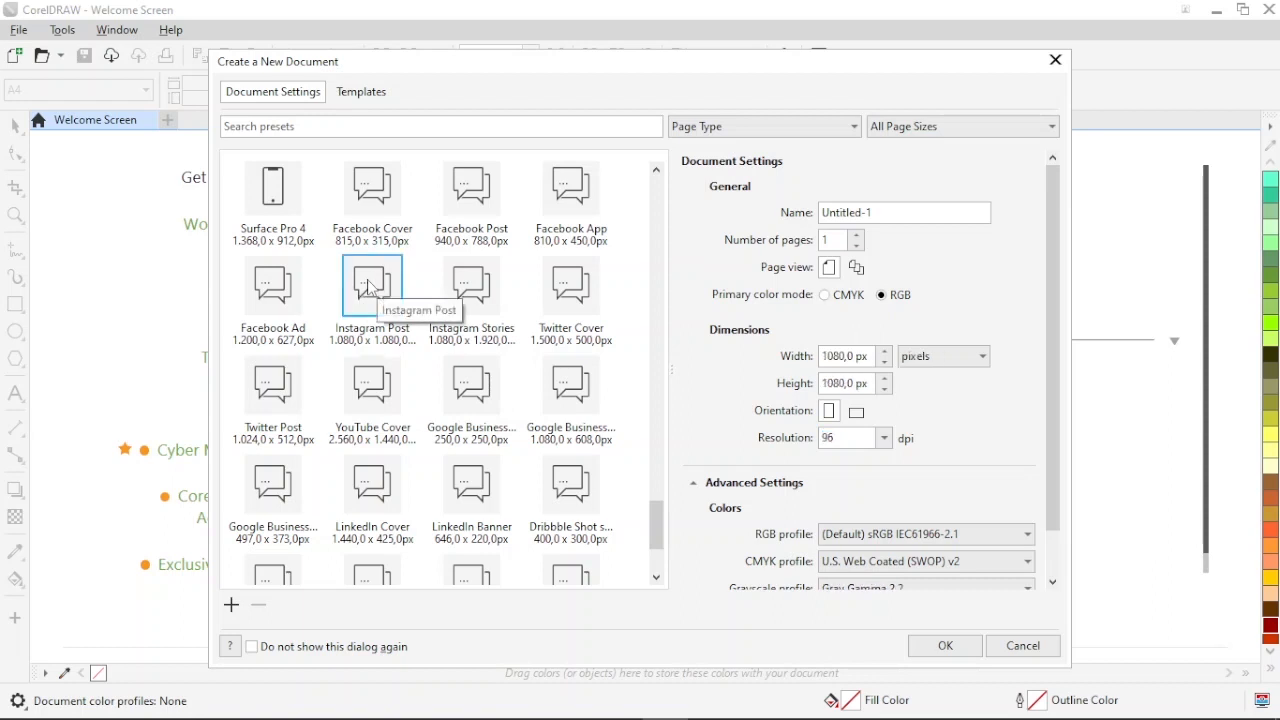
pyautogui.click(957, 649)
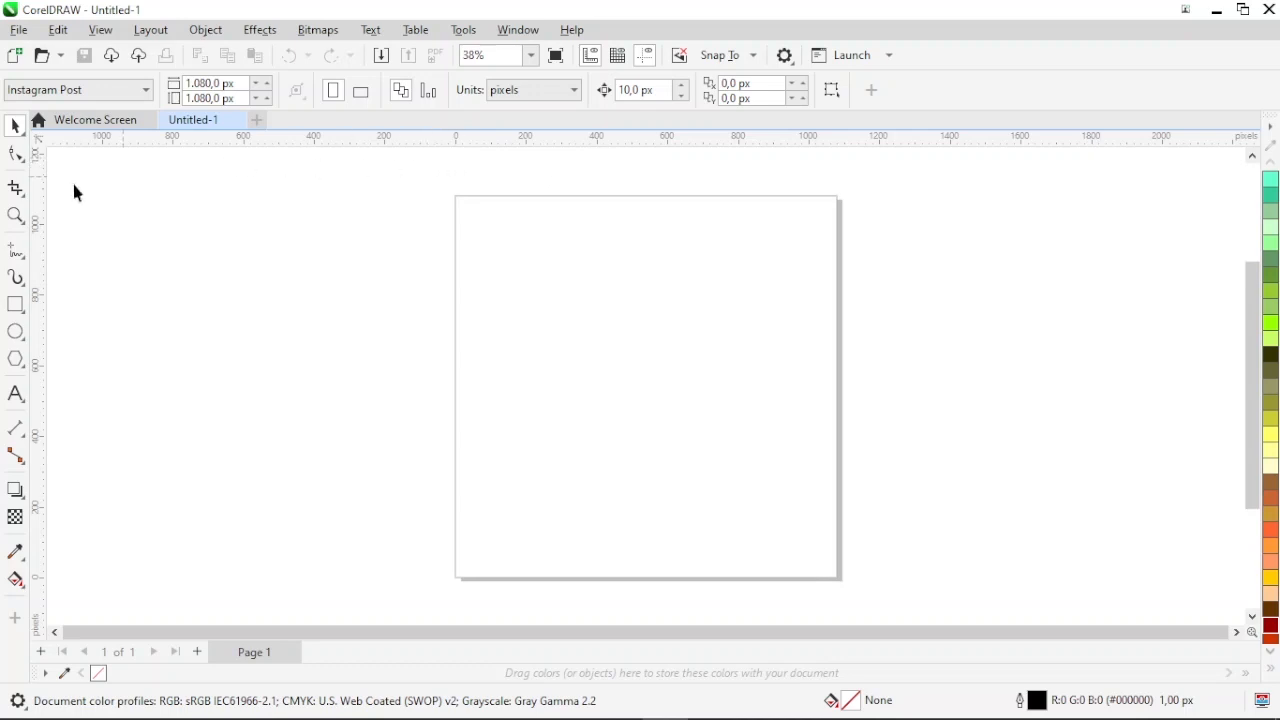
# Start a file import and browse drive D: to the Materi Belajar folder inside 01_Belajar CorelDRAW
pyautogui.click(28, 33)
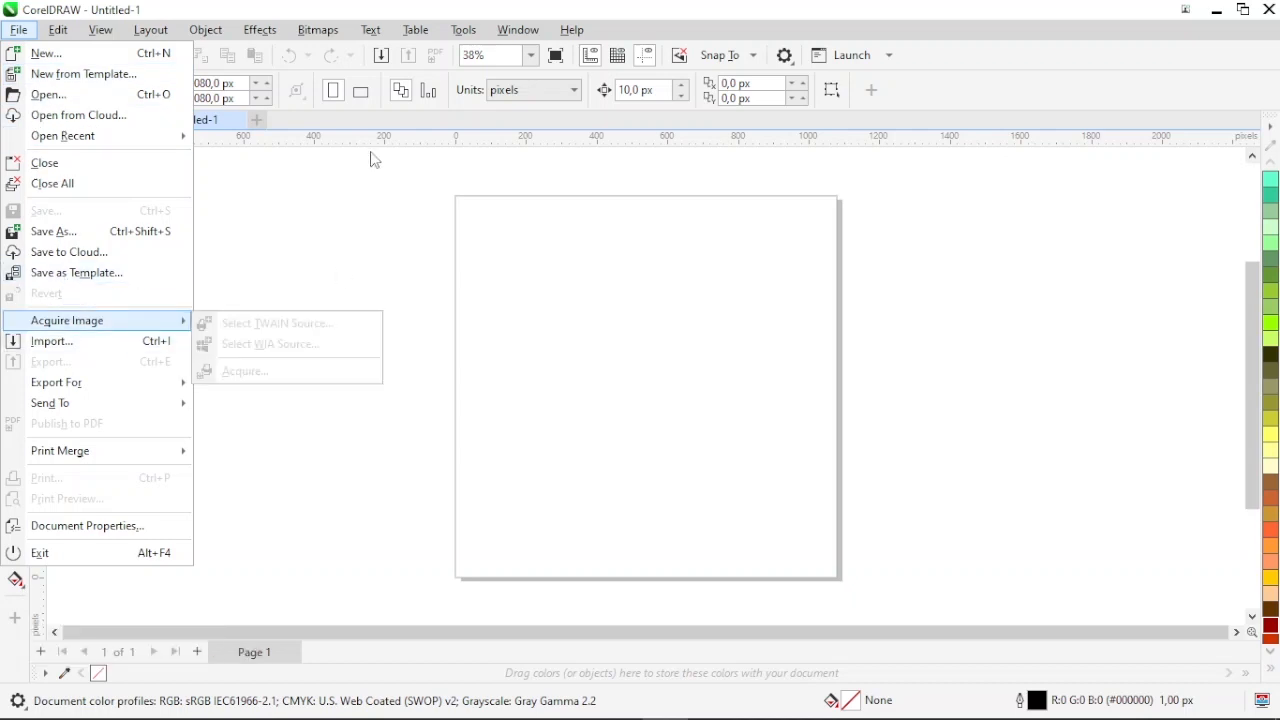
pyautogui.click(356, 119)
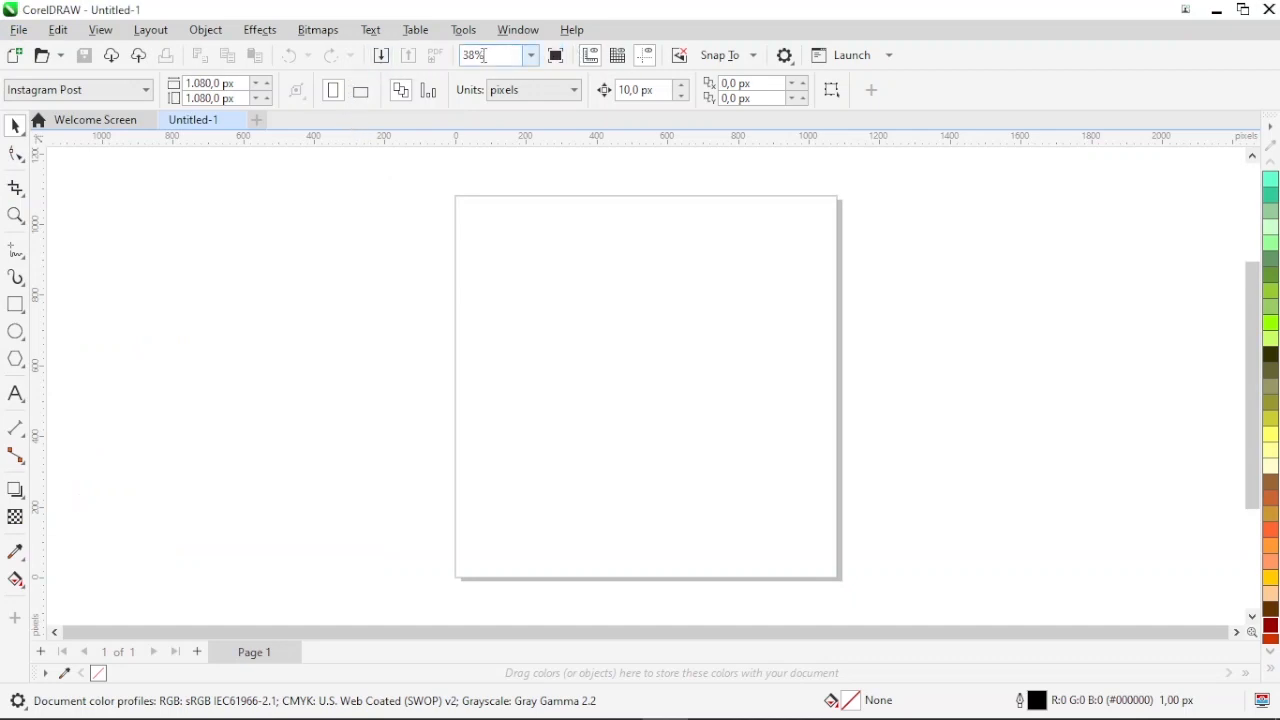
pyautogui.click(381, 56)
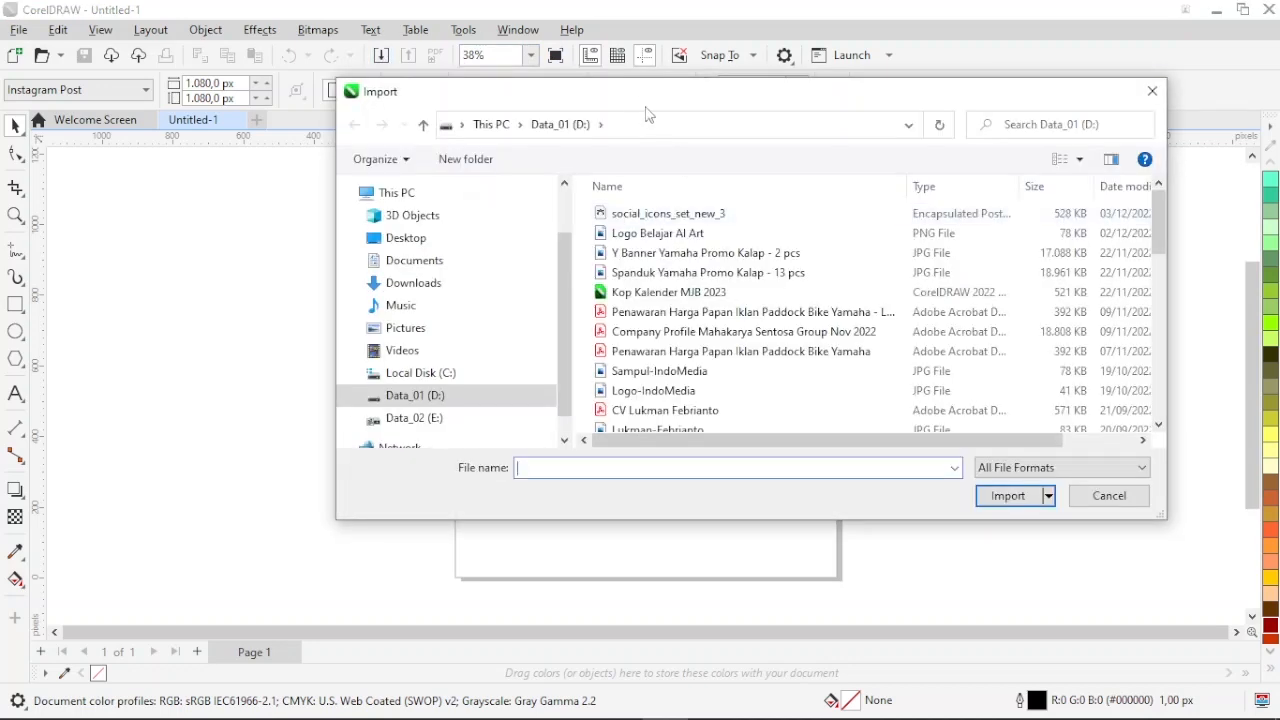
pyautogui.moveTo(642, 94); pyautogui.dragTo(516, 112)
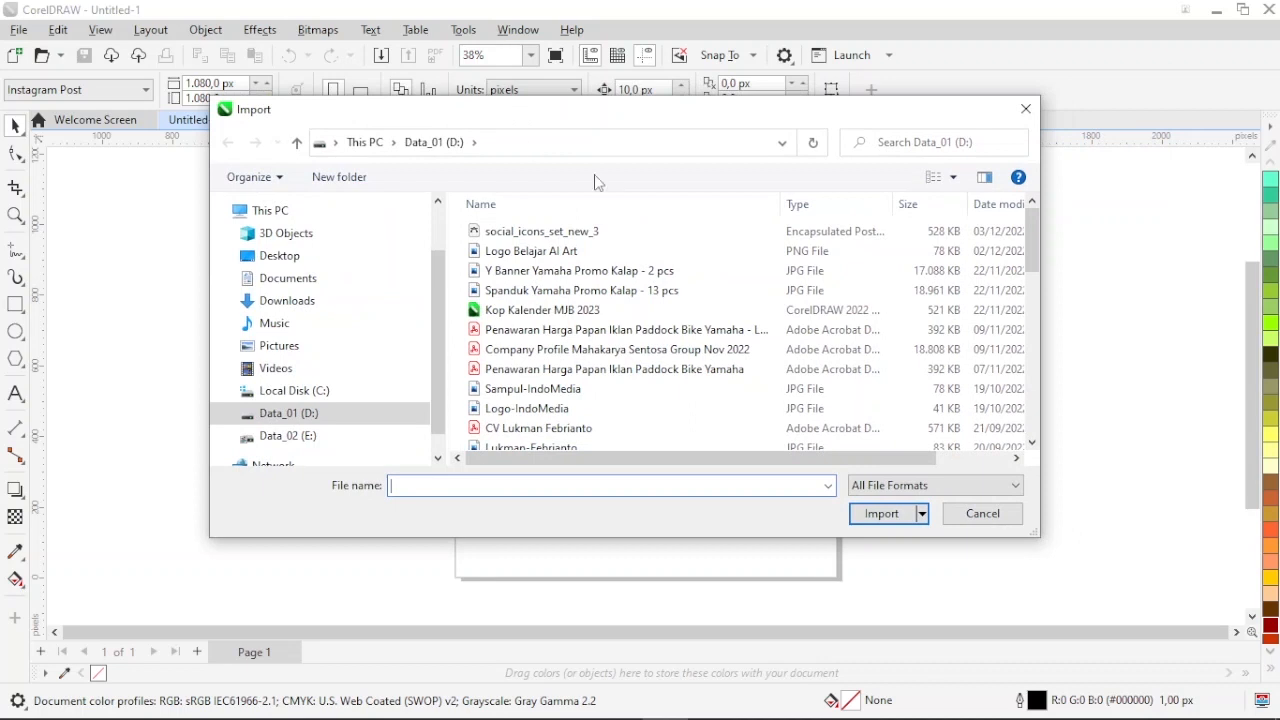
pyautogui.click(641, 206)
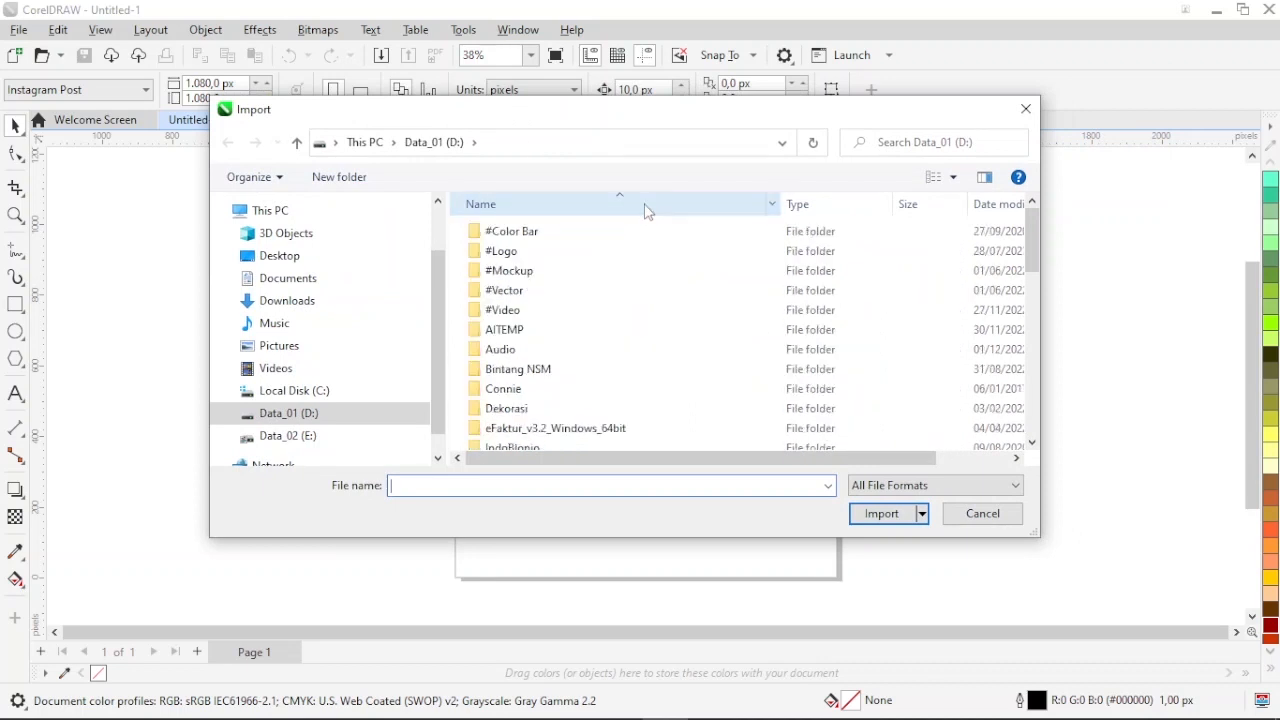
pyautogui.scroll(-2, 528, 392)
pyautogui.doubleClick(536, 401)
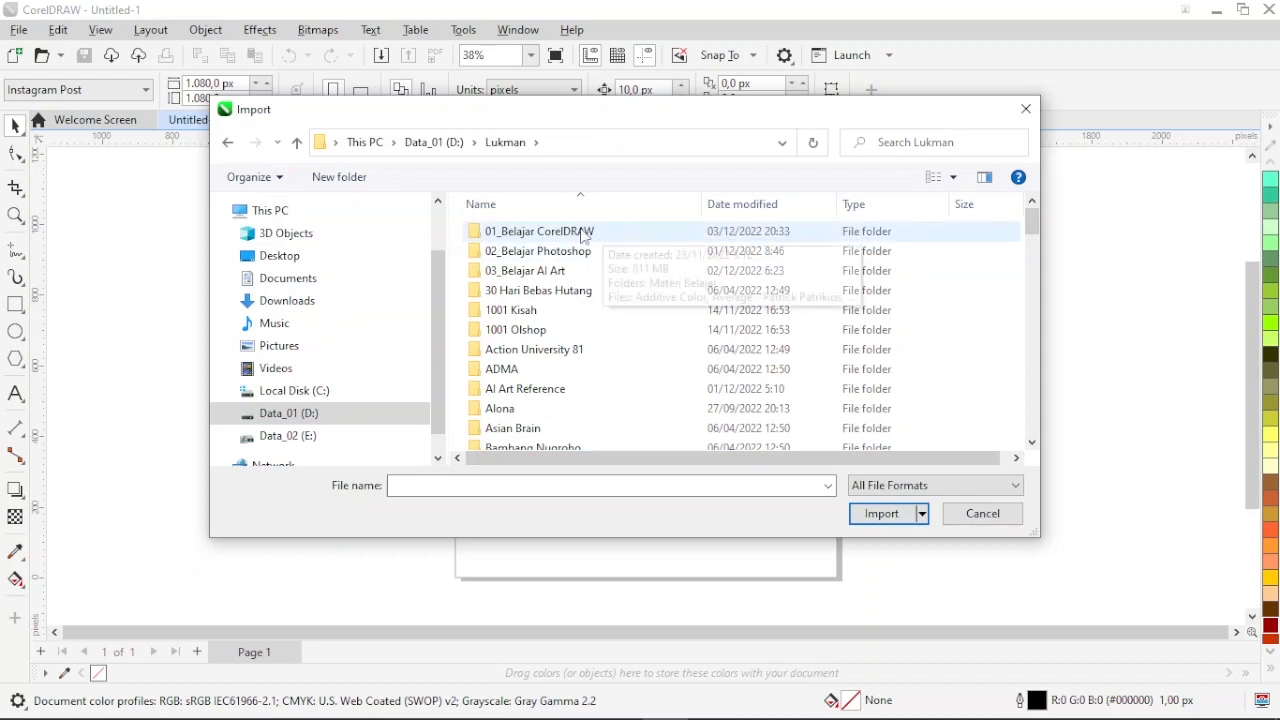
pyautogui.doubleClick(575, 232)
pyautogui.doubleClick(541, 236)
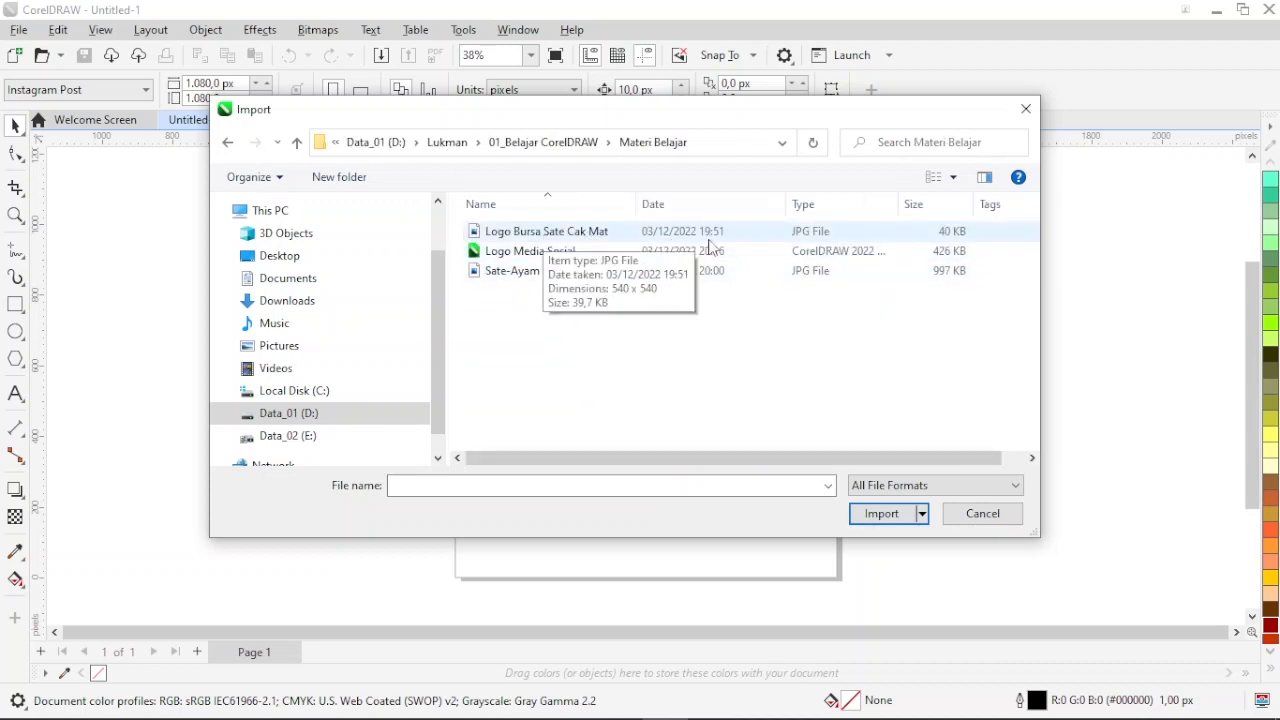
# Import the Logo Bursa Sate Cak Mat image near the page's upper-left corner and enlarge it proportionally to about 928 px
pyautogui.click(564, 240)
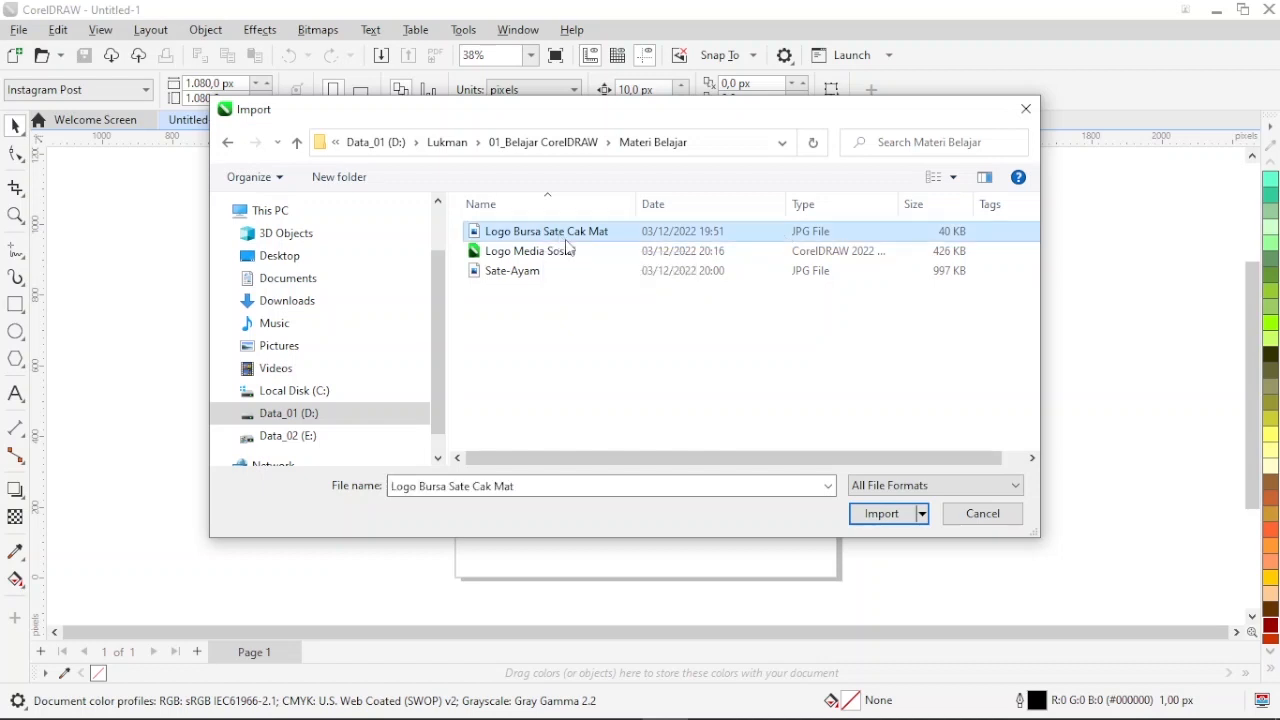
pyautogui.click(860, 515)
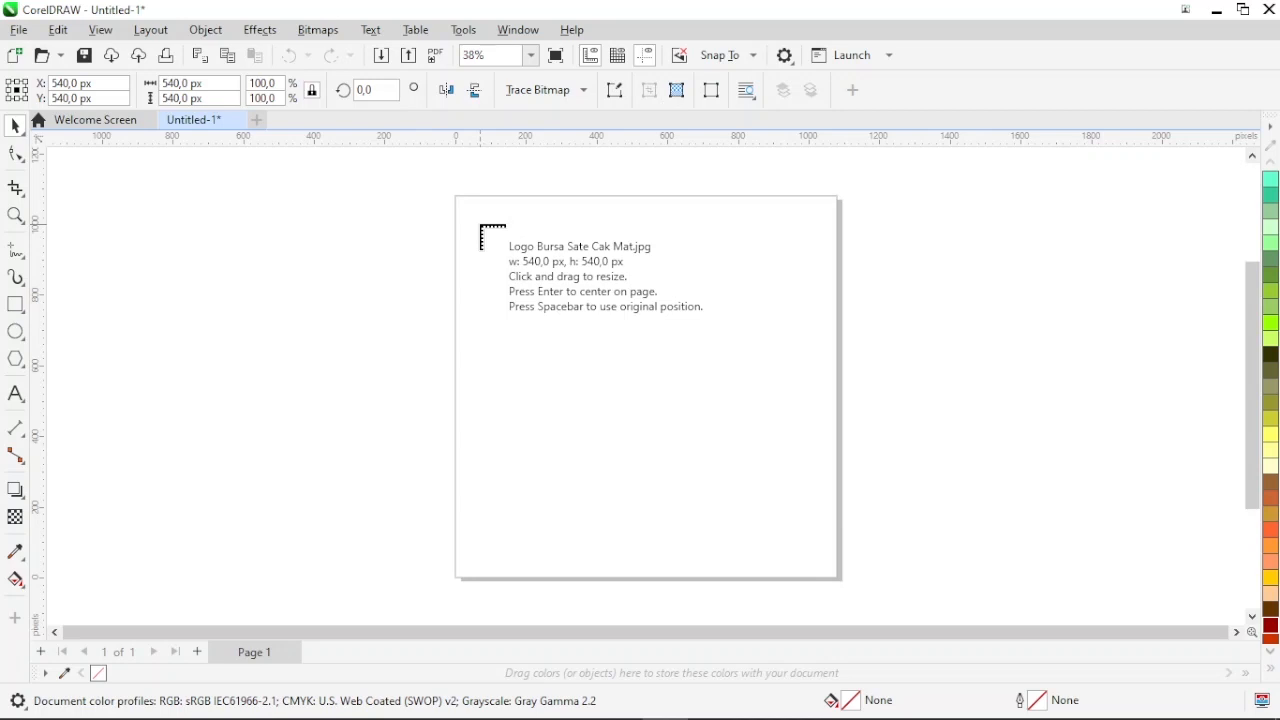
pyautogui.click(482, 226)
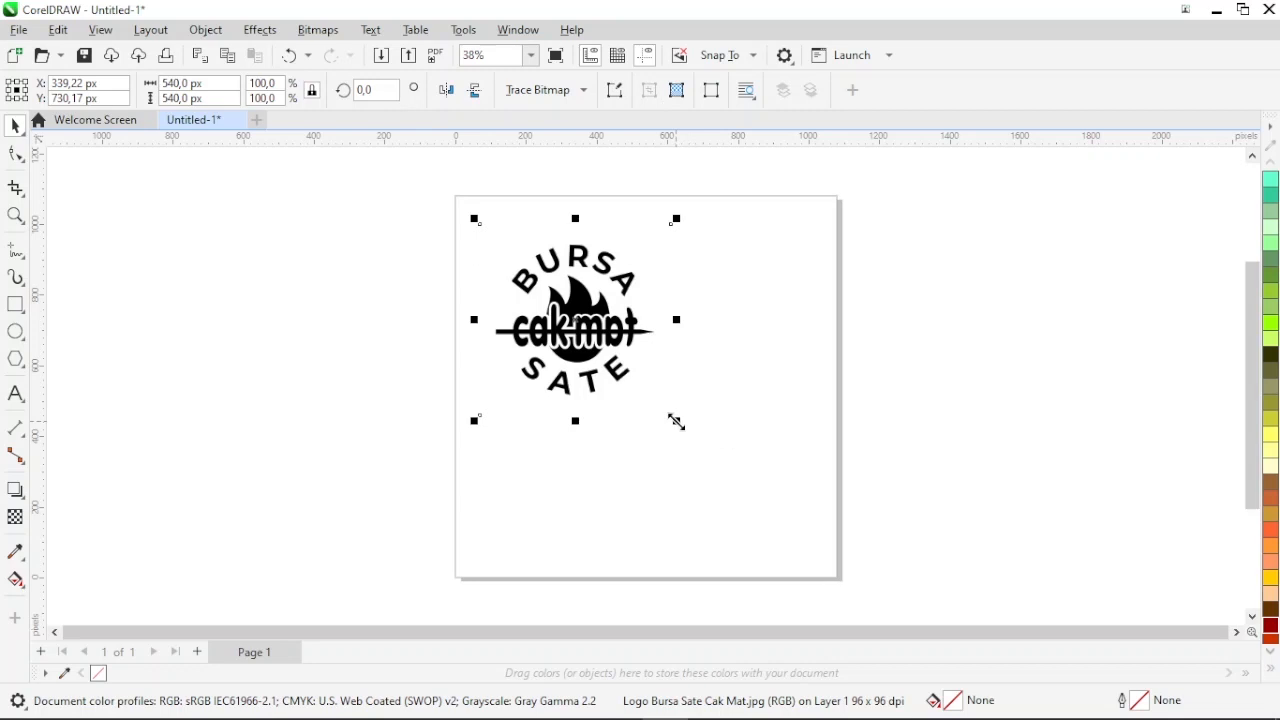
pyautogui.moveTo(677, 422); pyautogui.dragTo(815, 559)
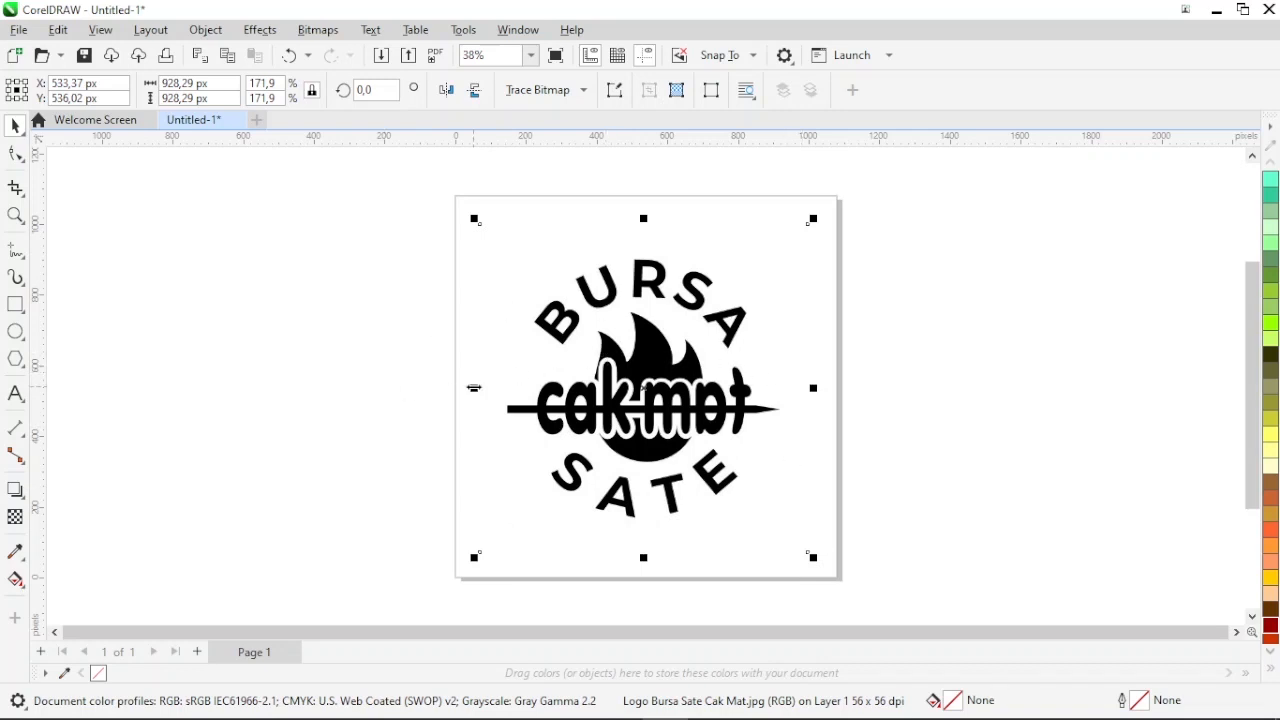
# Try squeezing the logo to about 719 px wide, undo it, try squashing it to about 687 px high, and undo that too
pyautogui.moveTo(475, 388); pyautogui.dragTo(548, 388)
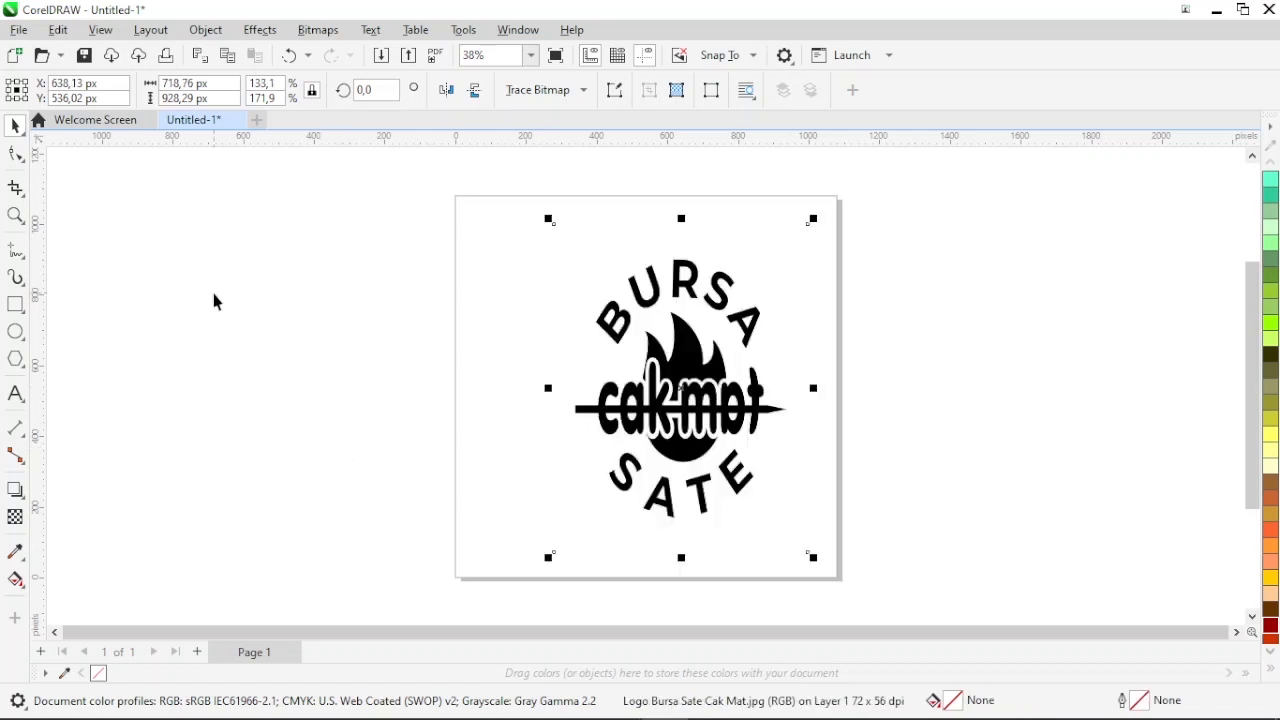
pyautogui.click(58, 31)
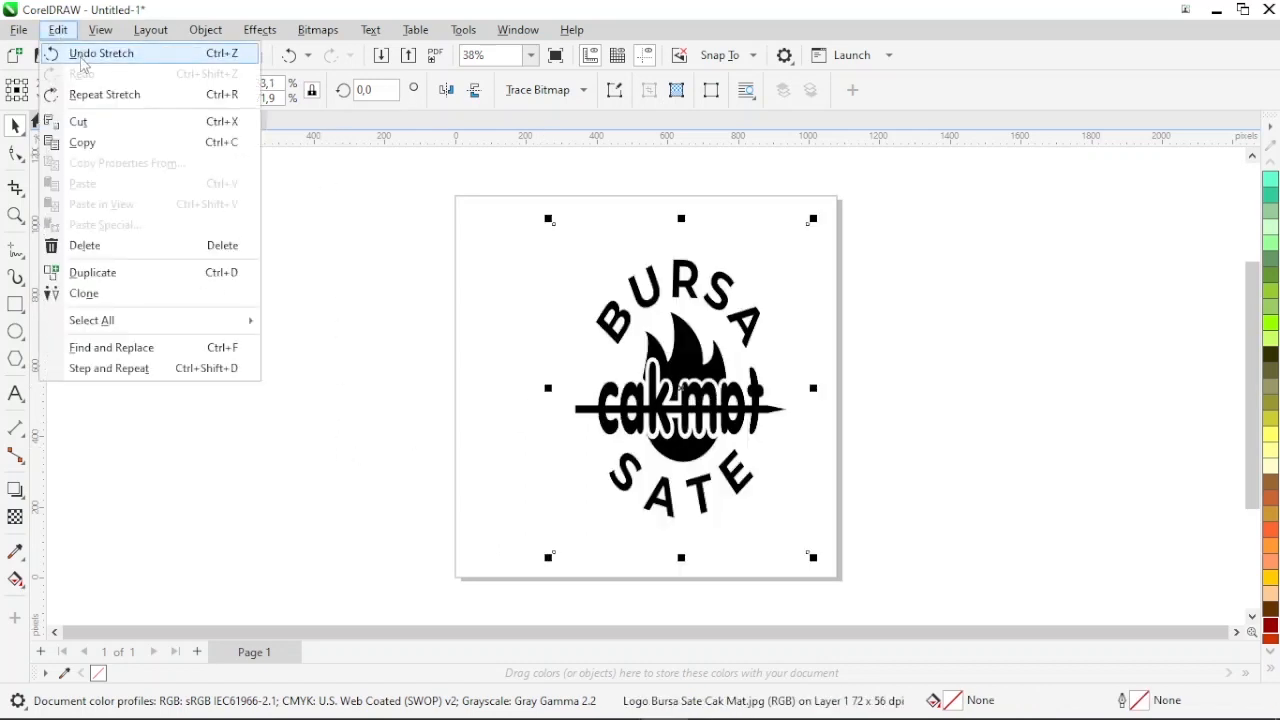
pyautogui.click(83, 60)
pyautogui.moveTo(644, 215); pyautogui.dragTo(641, 304)
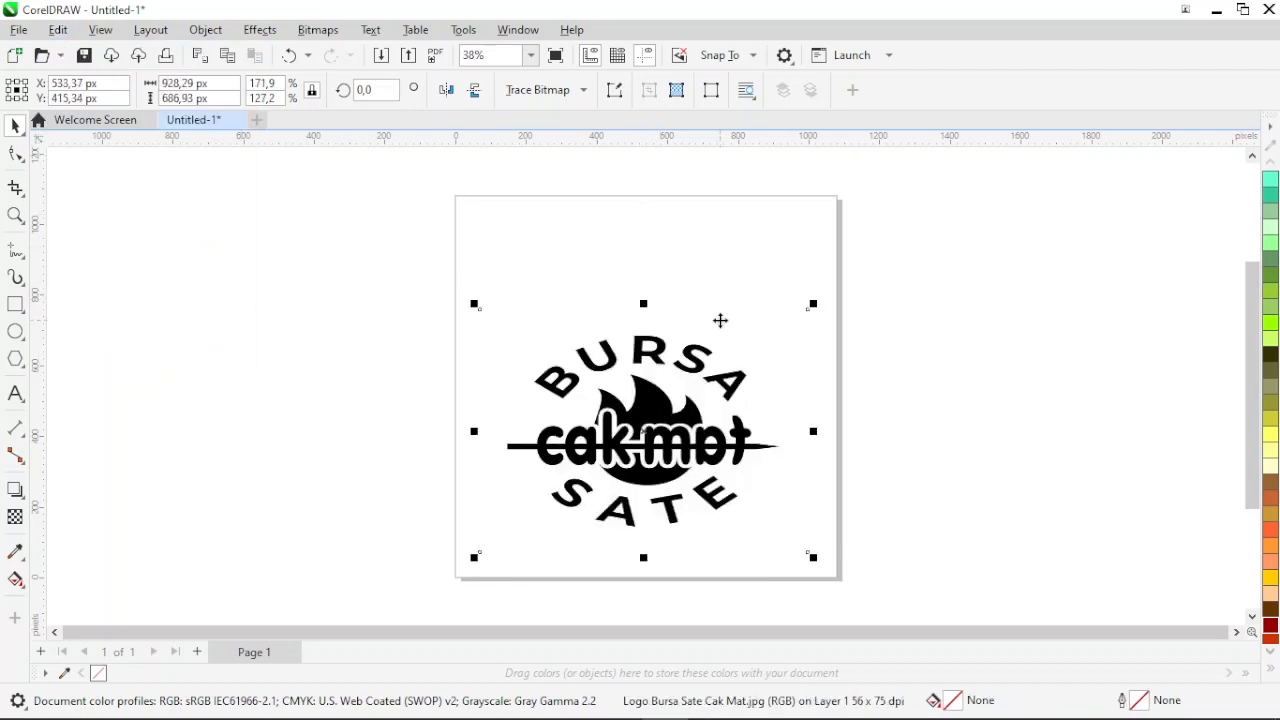
pyautogui.click(58, 30)
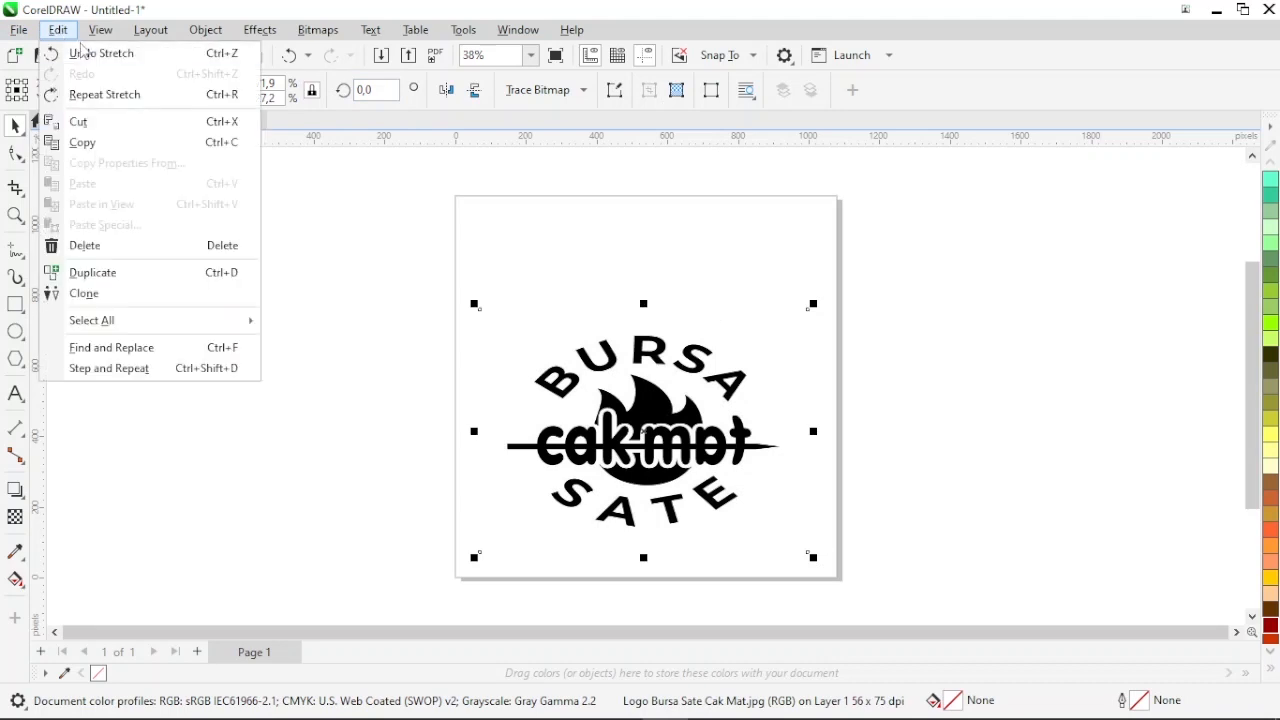
pyautogui.click(50, 52)
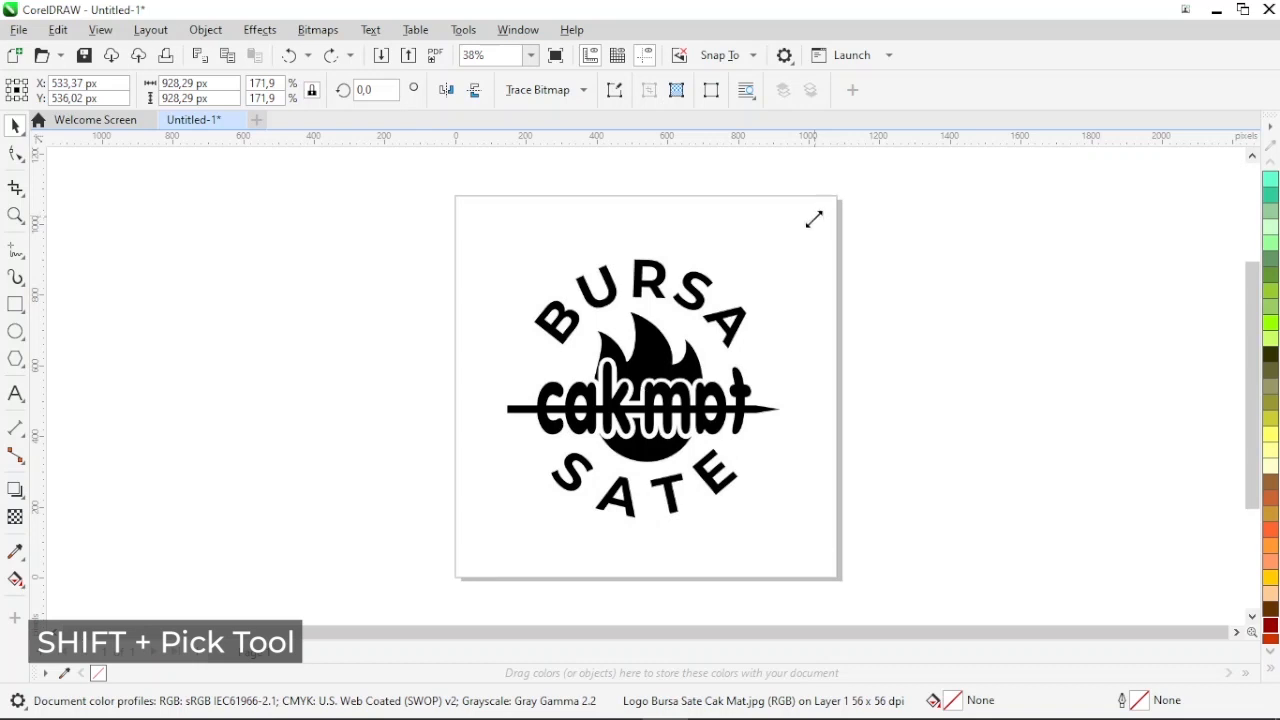
# Try scaling the logo from its center to about 599 px and to about 1199 px, and undo both resizes
pyautogui.moveTo(815, 216); pyautogui.dragTo(757, 256)
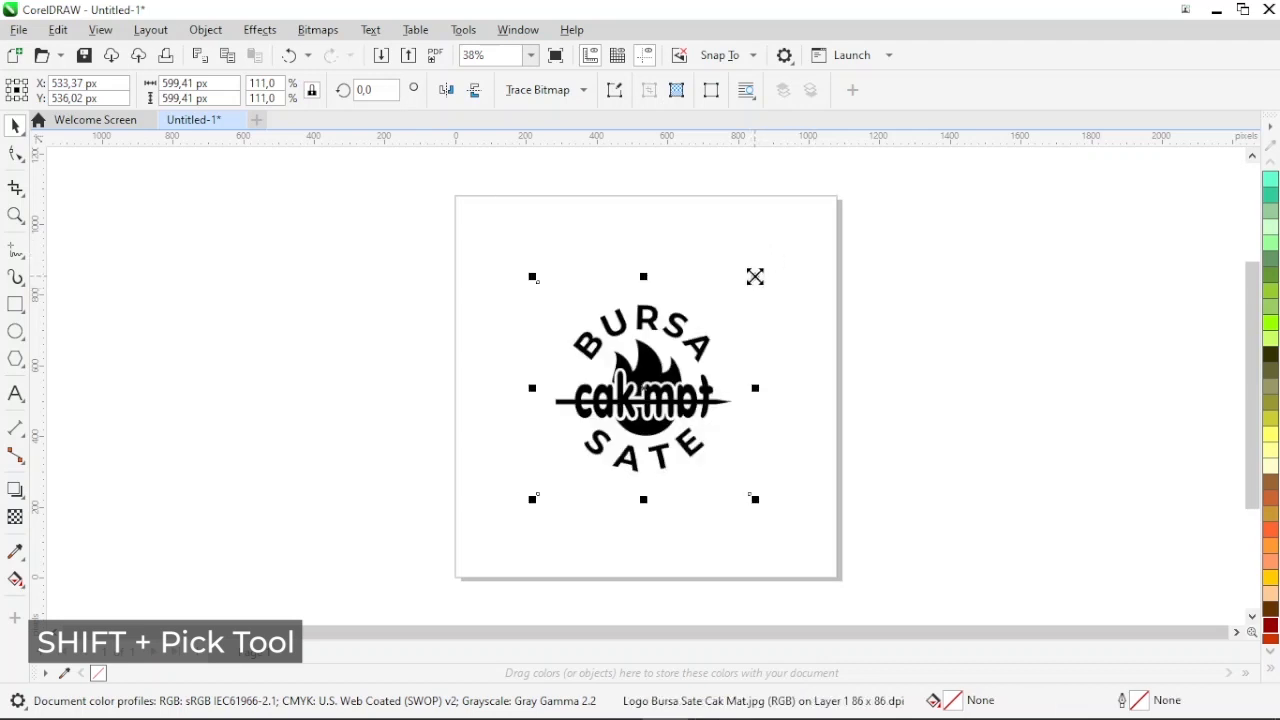
pyautogui.moveTo(755, 277); pyautogui.dragTo(919, 168)
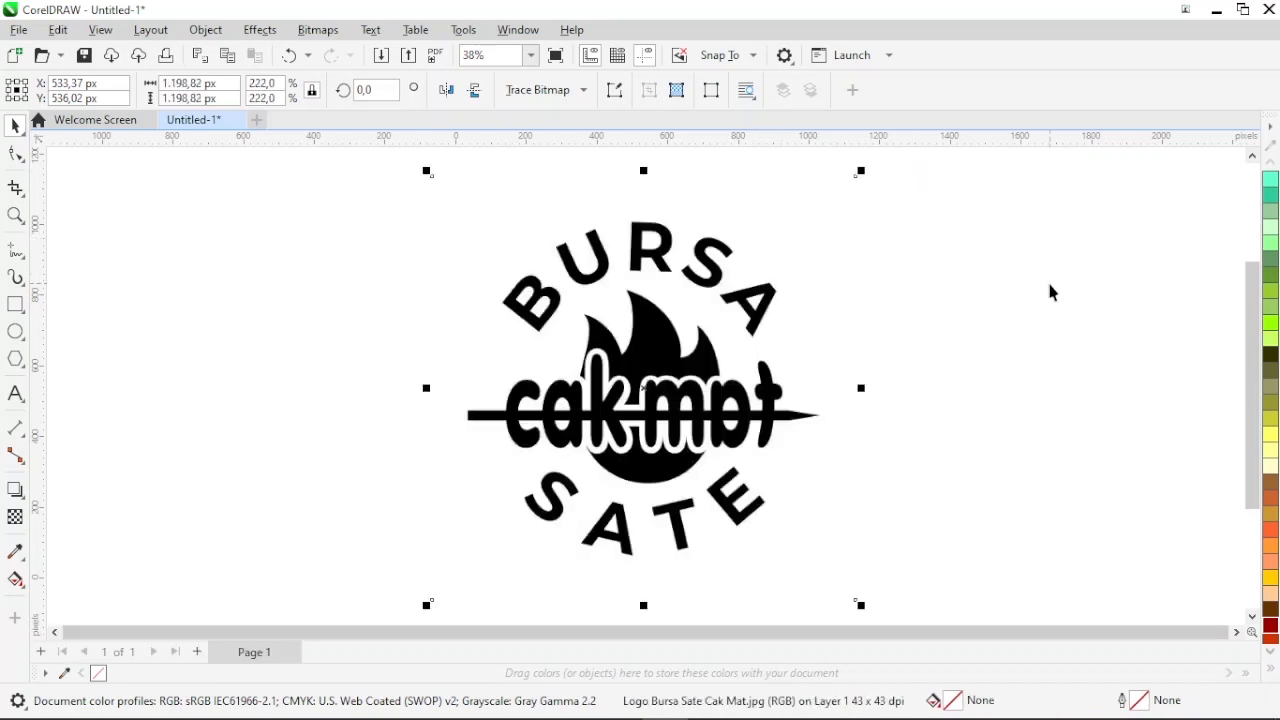
pyautogui.click(58, 30)
pyautogui.click(100, 53)
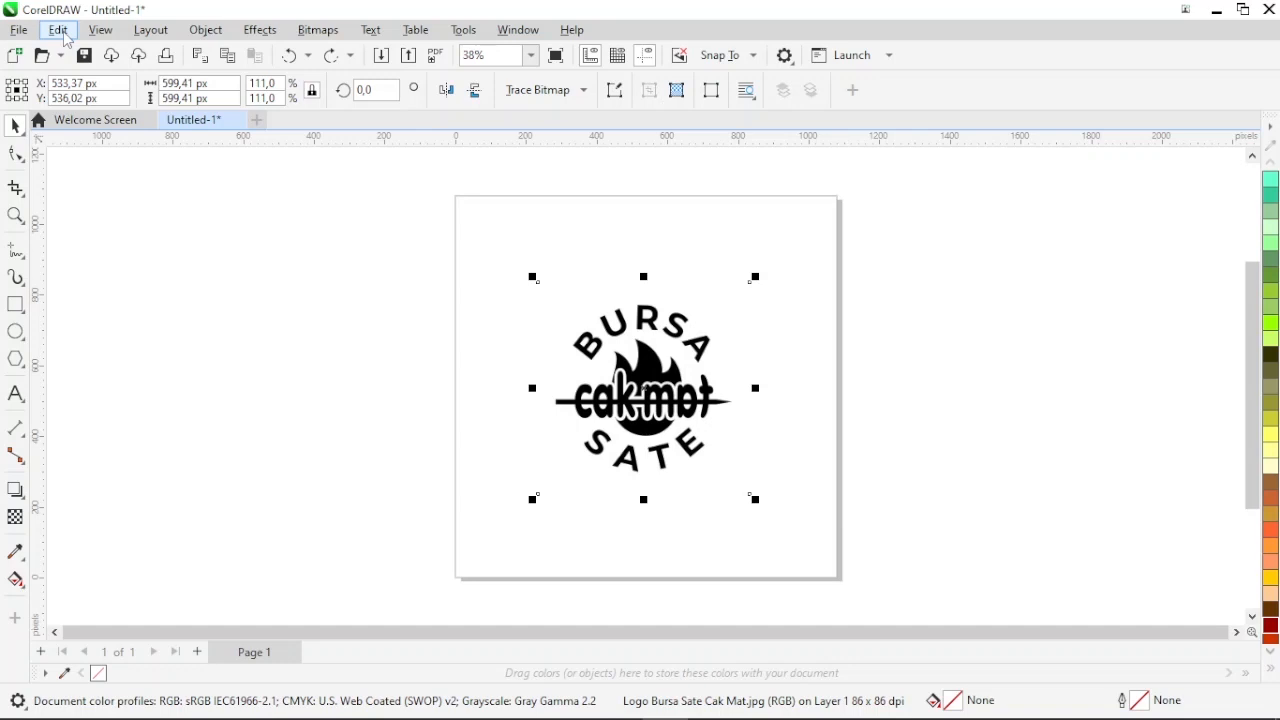
pyautogui.click(62, 32)
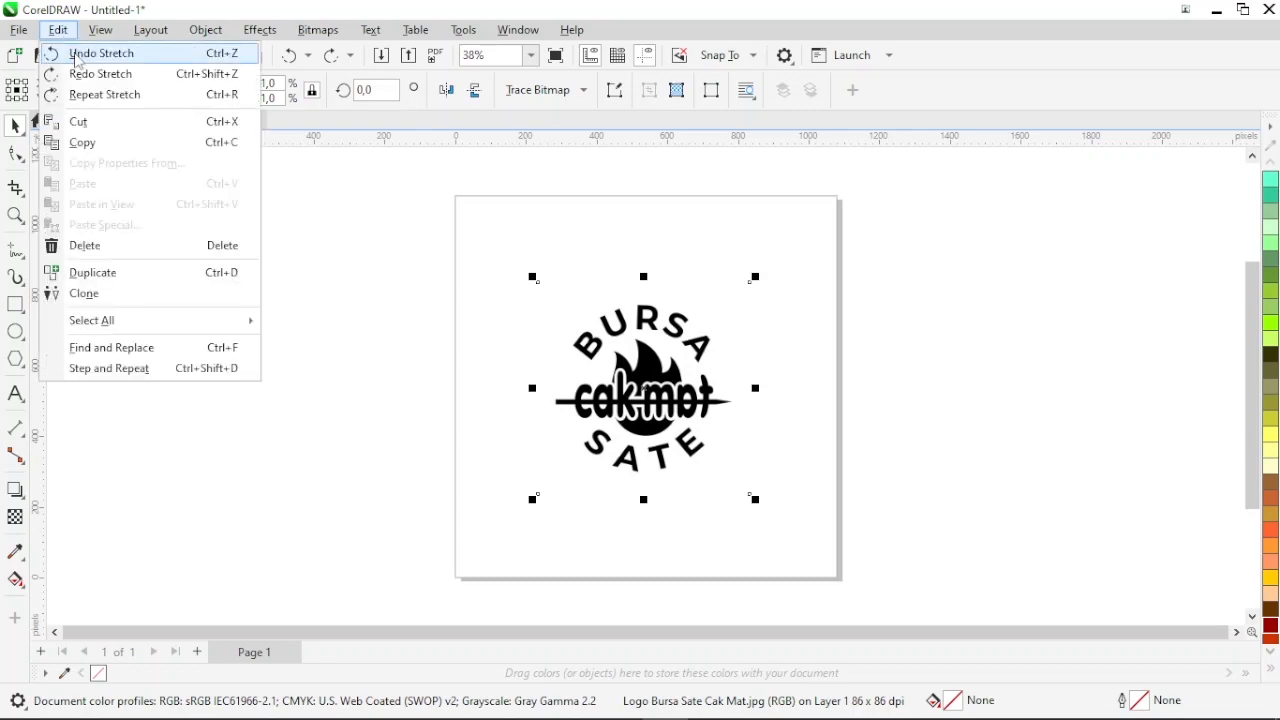
pyautogui.click(80, 54)
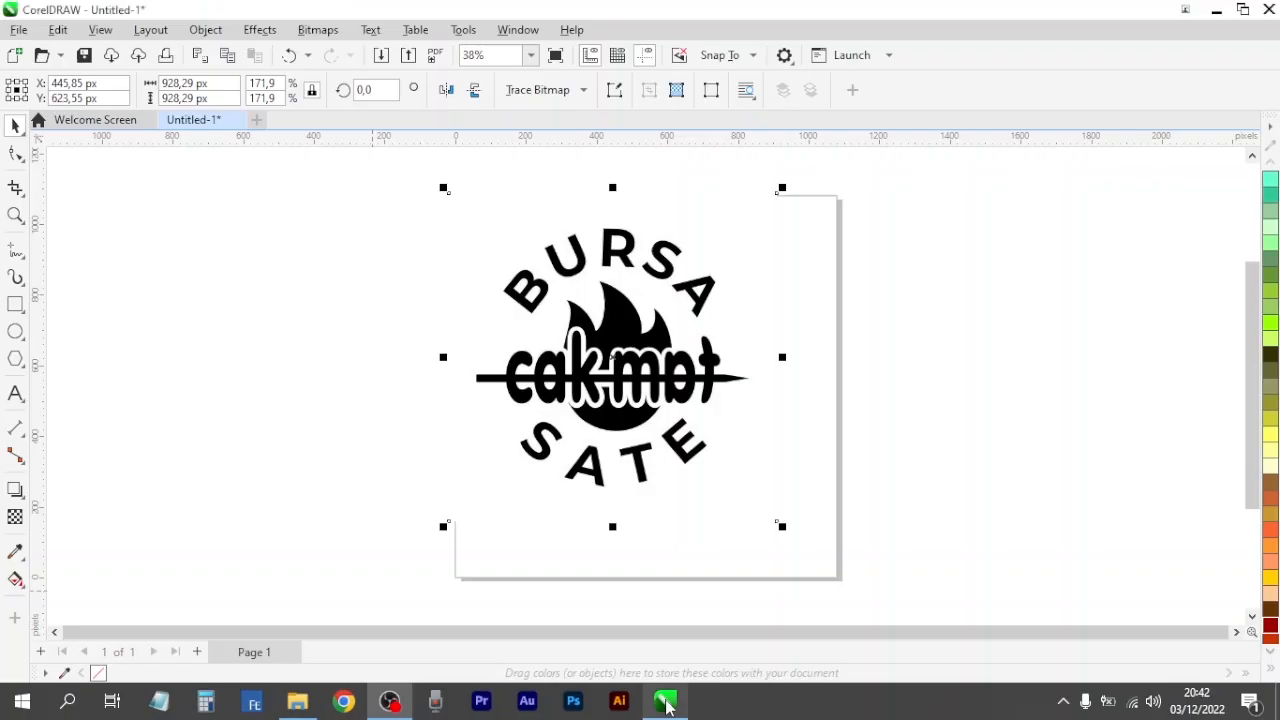
# Move the logo back to roughly the middle of the page
pyautogui.click(666, 706)
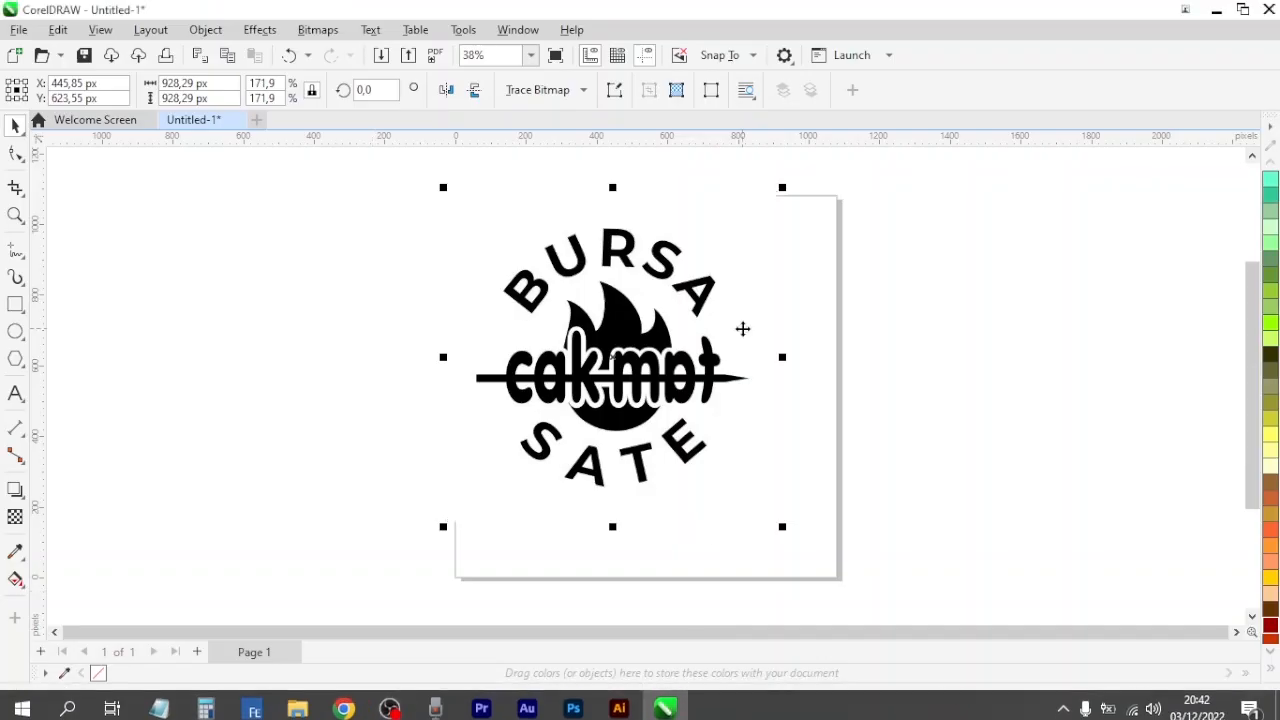
pyautogui.moveTo(616, 322); pyautogui.dragTo(647, 357)
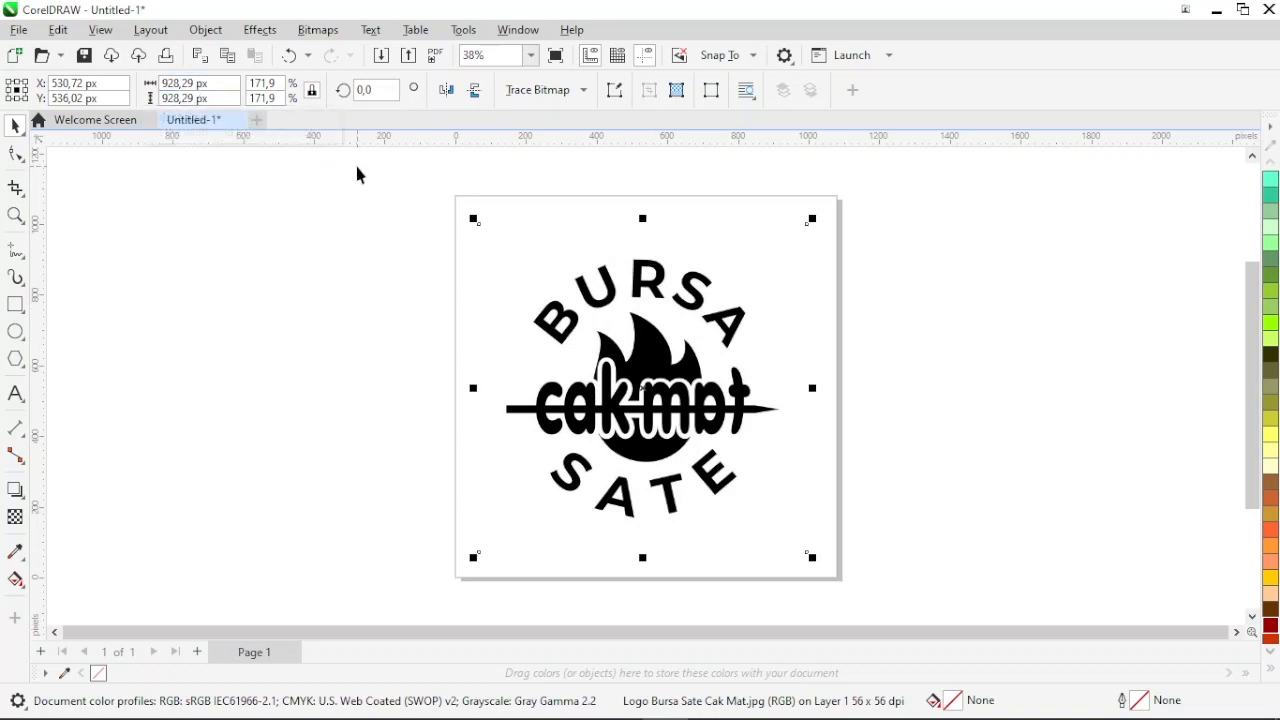
# Keep the logo's proportions locked and set its width to 1080 px
pyautogui.click(313, 93)
pyautogui.click(312, 94)
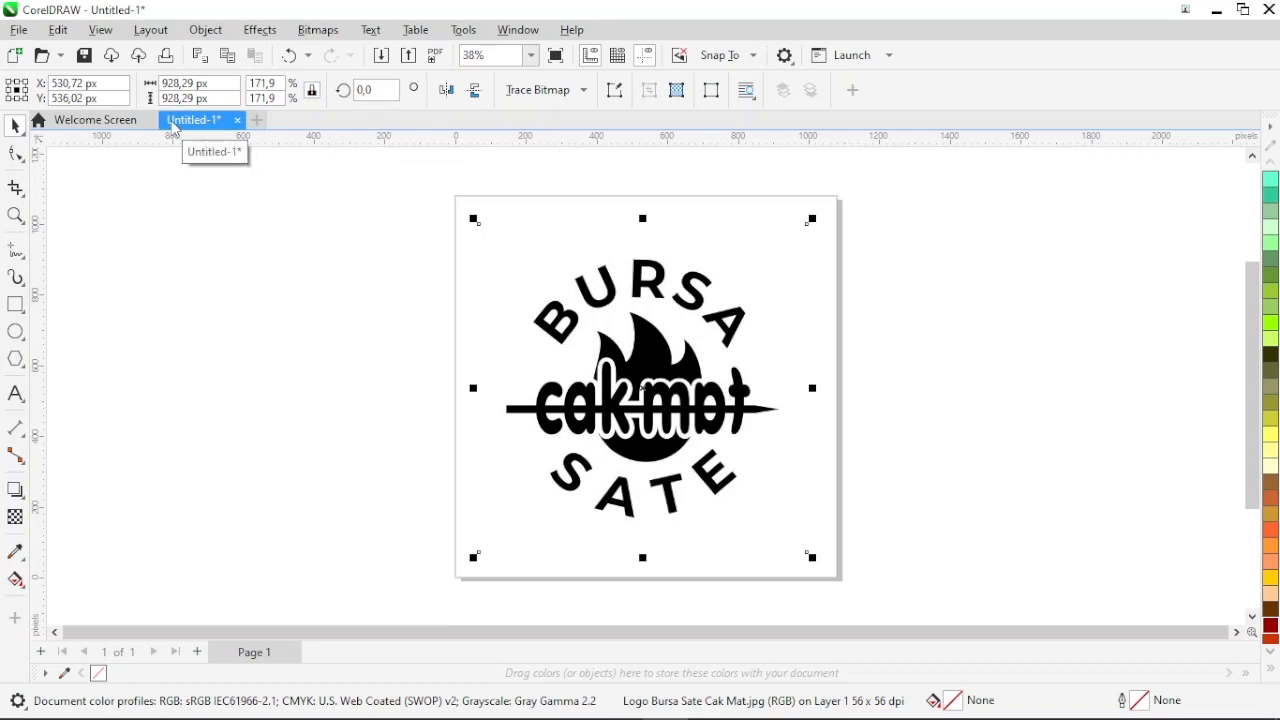
pyautogui.click(223, 88)
pyautogui.write('1080')
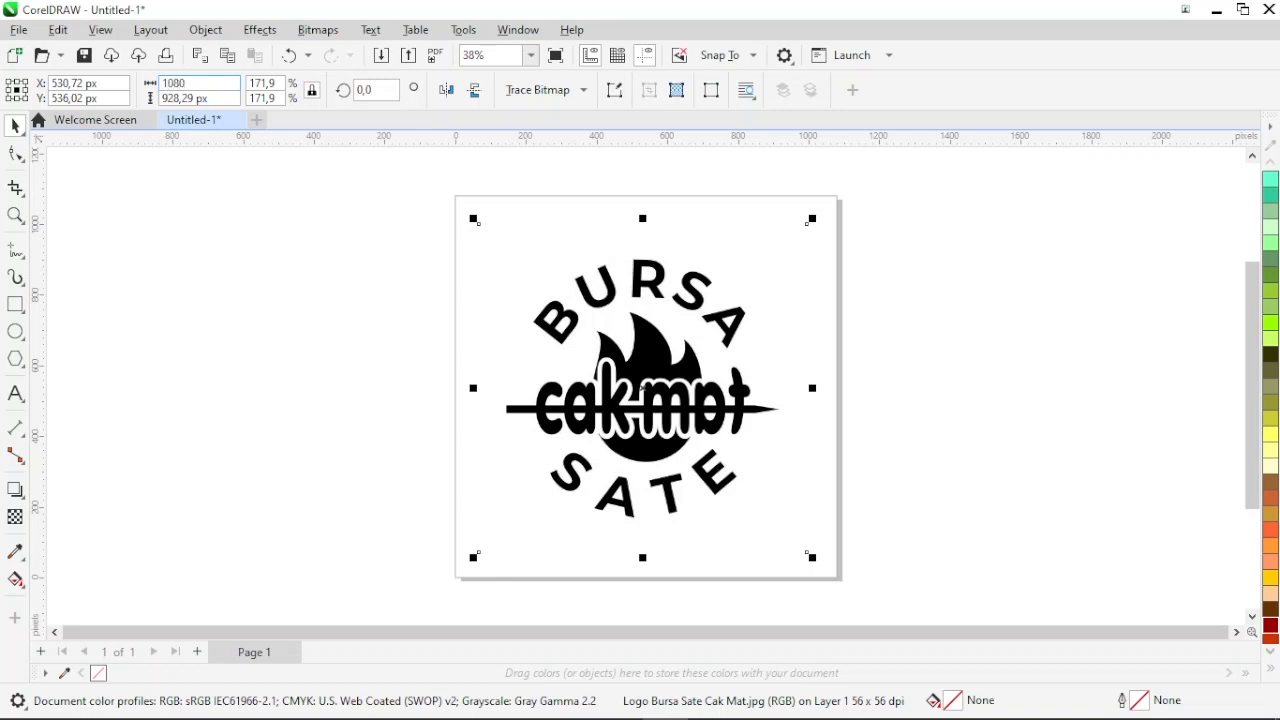
pyautogui.press('Return')
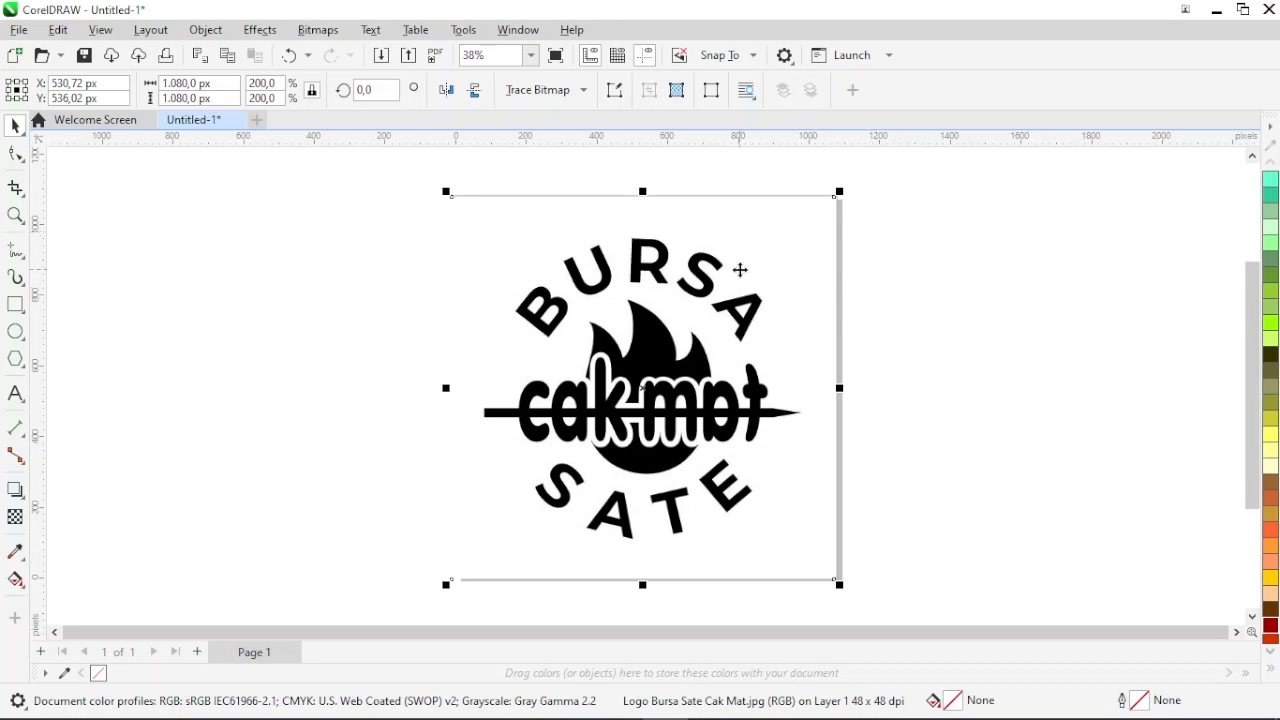
# Center the logo horizontally and vertically on the page with Align and Distribute, using the page center as reference
pyautogui.click(540, 33)
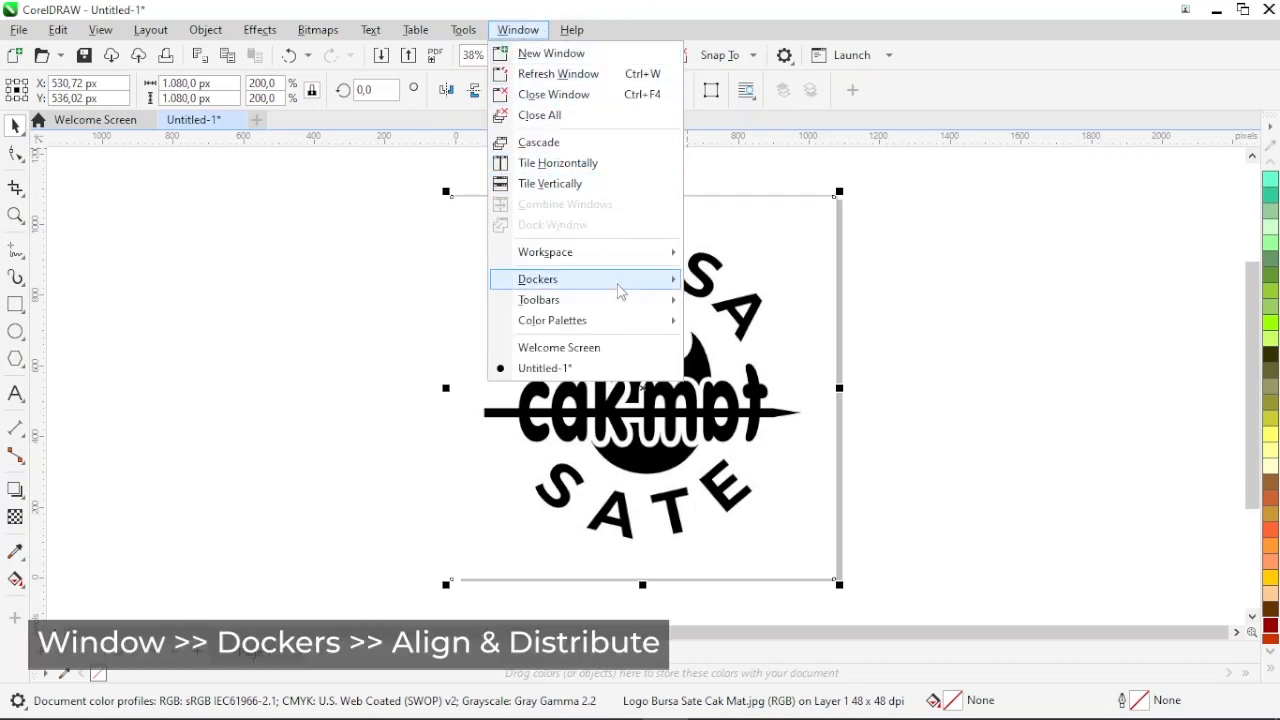
pyautogui.moveTo(620, 290)
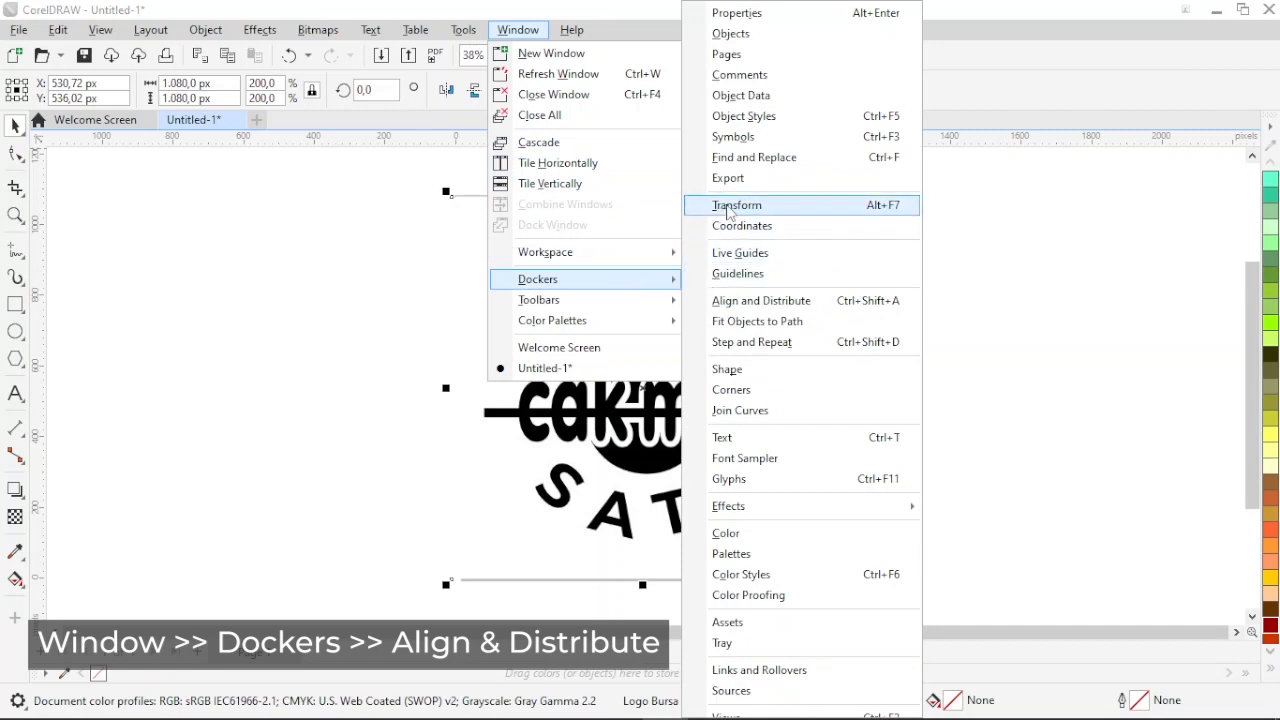
pyautogui.click(785, 308)
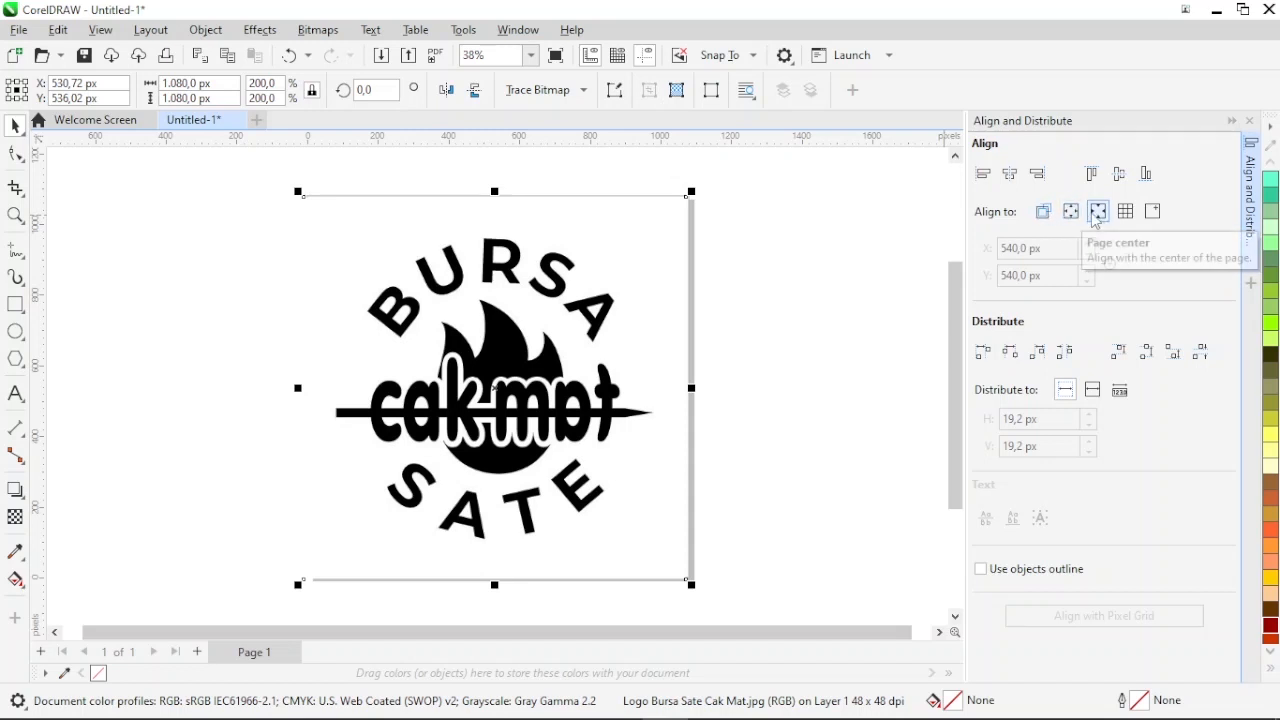
pyautogui.click(1016, 183)
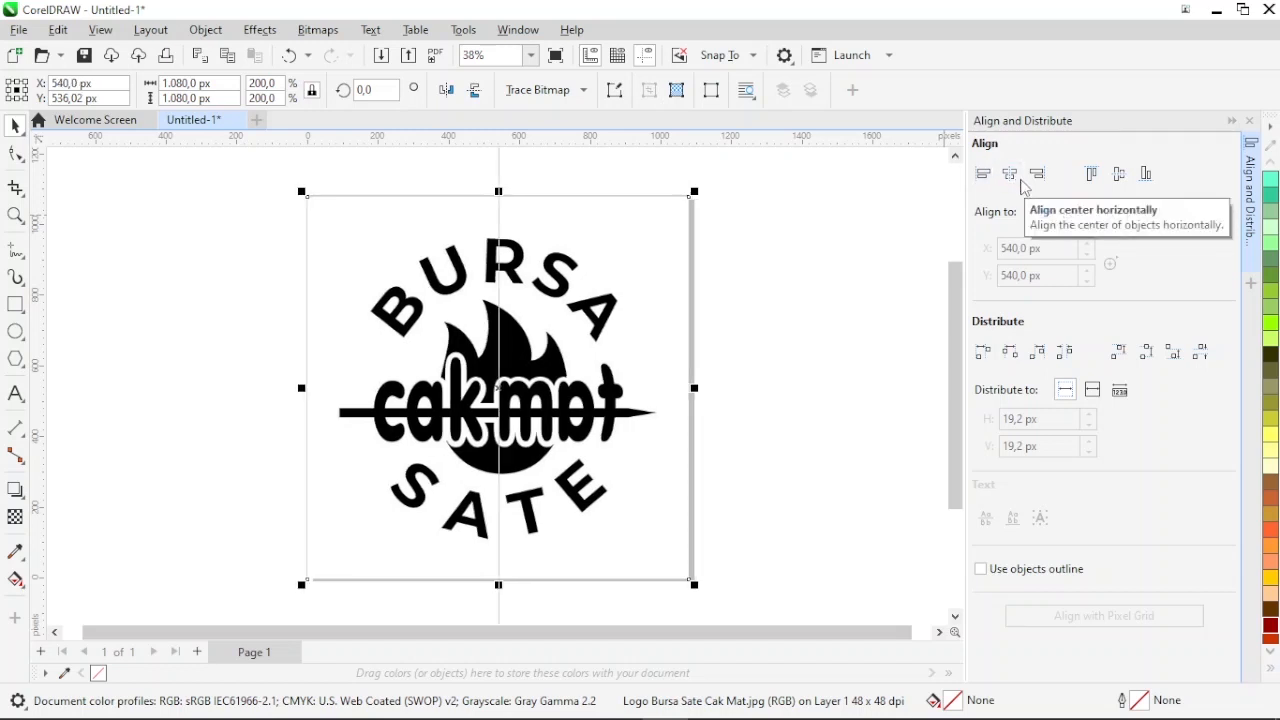
pyautogui.click(1122, 178)
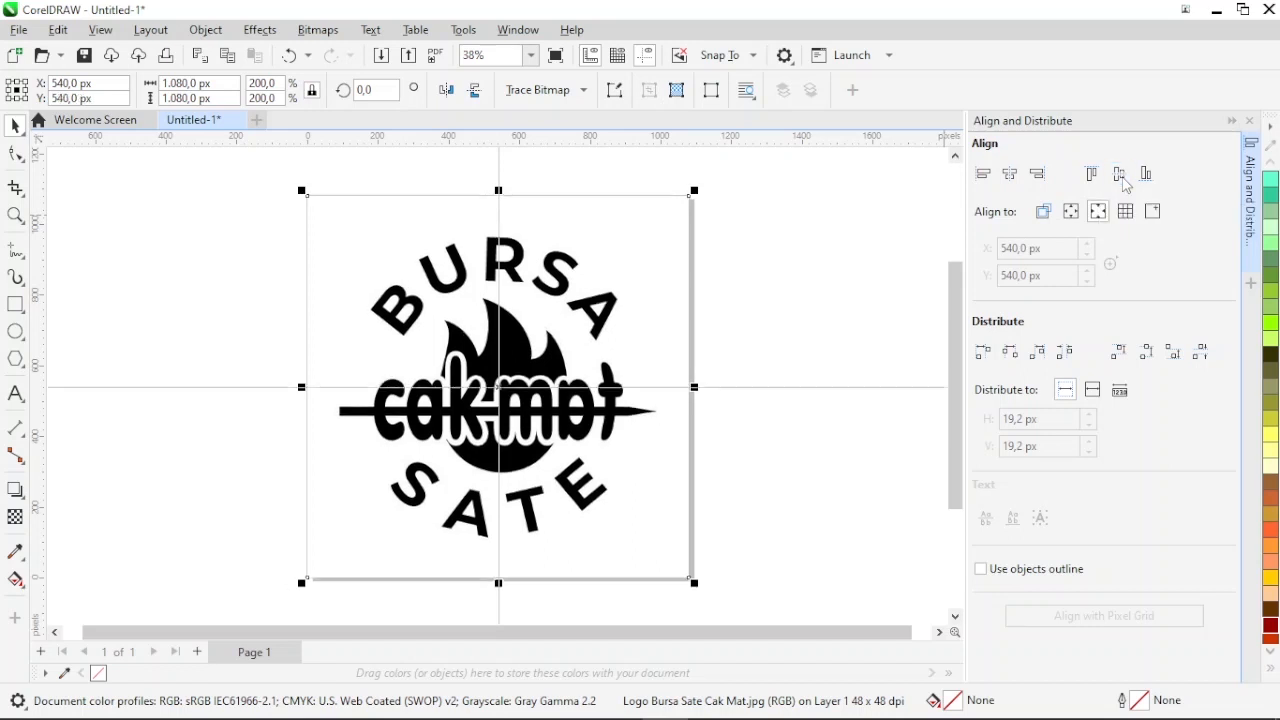
pyautogui.click(860, 237)
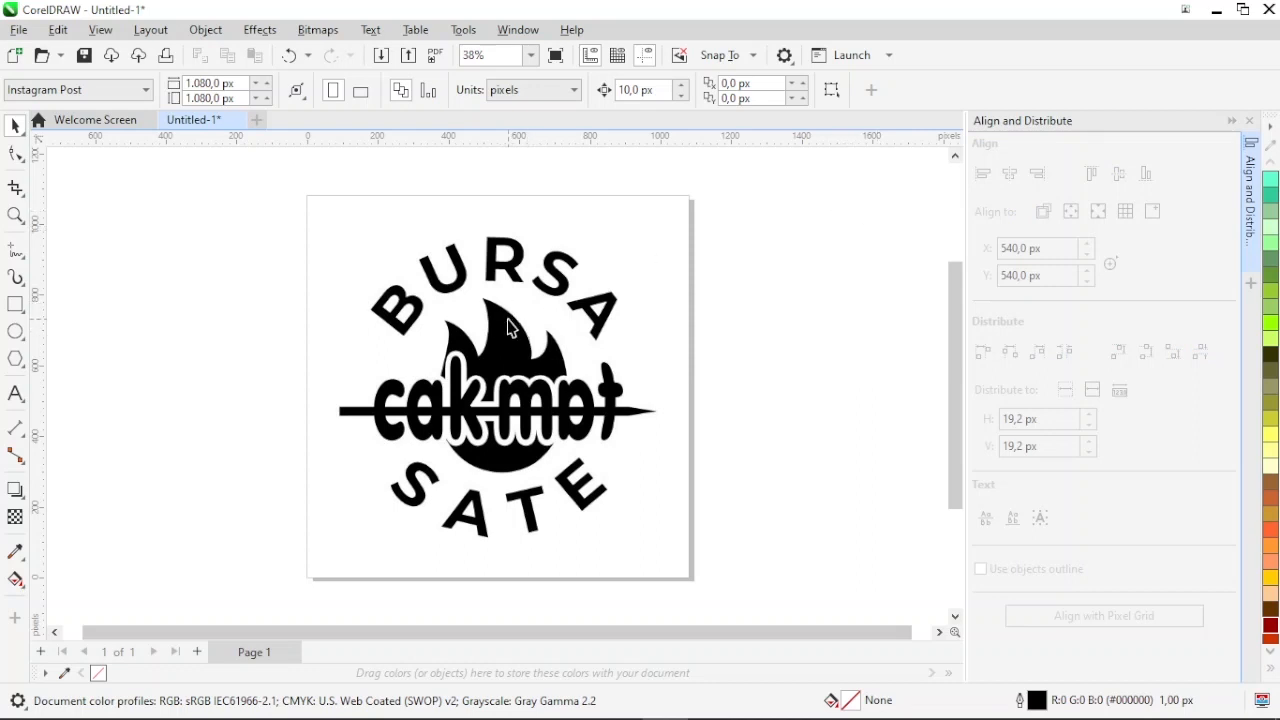
# Move the logo off-center toward the page's lower right, to about X 837 px, Y 439 px
pyautogui.moveTo(510, 330); pyautogui.dragTo(615, 364)
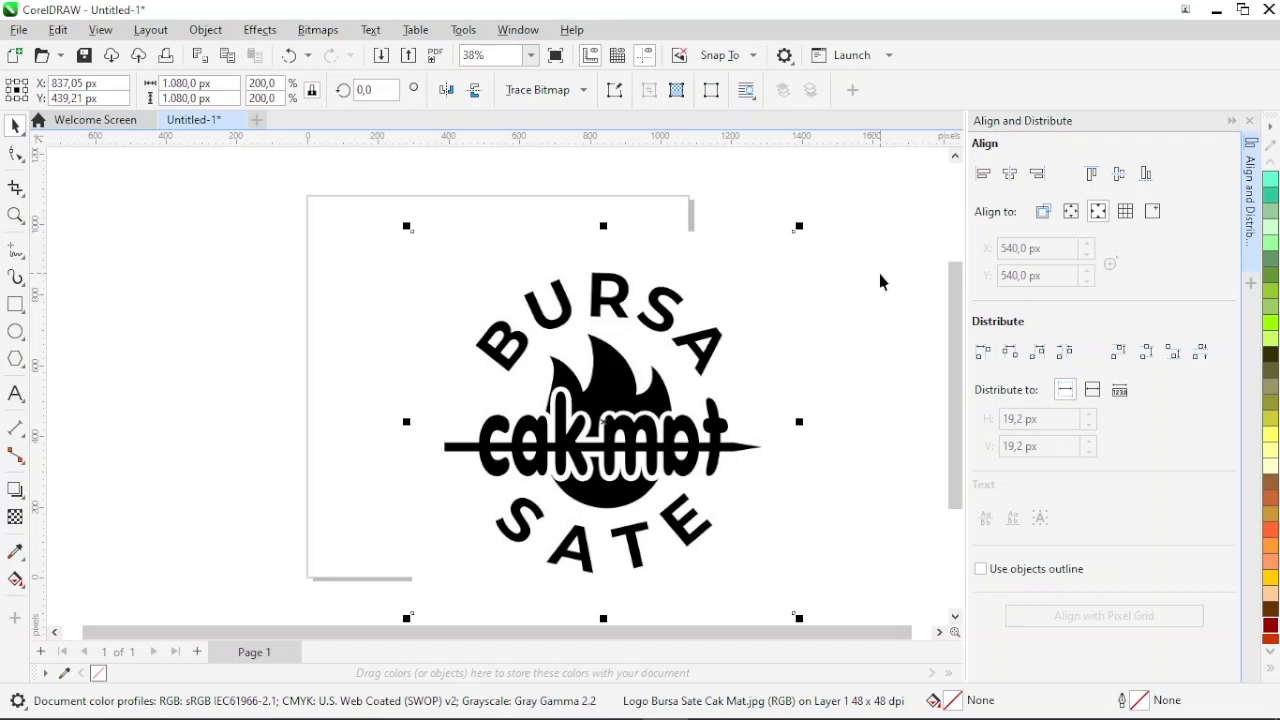
# Center the off-center logo on the page and deselect it
pyautogui.press('p')
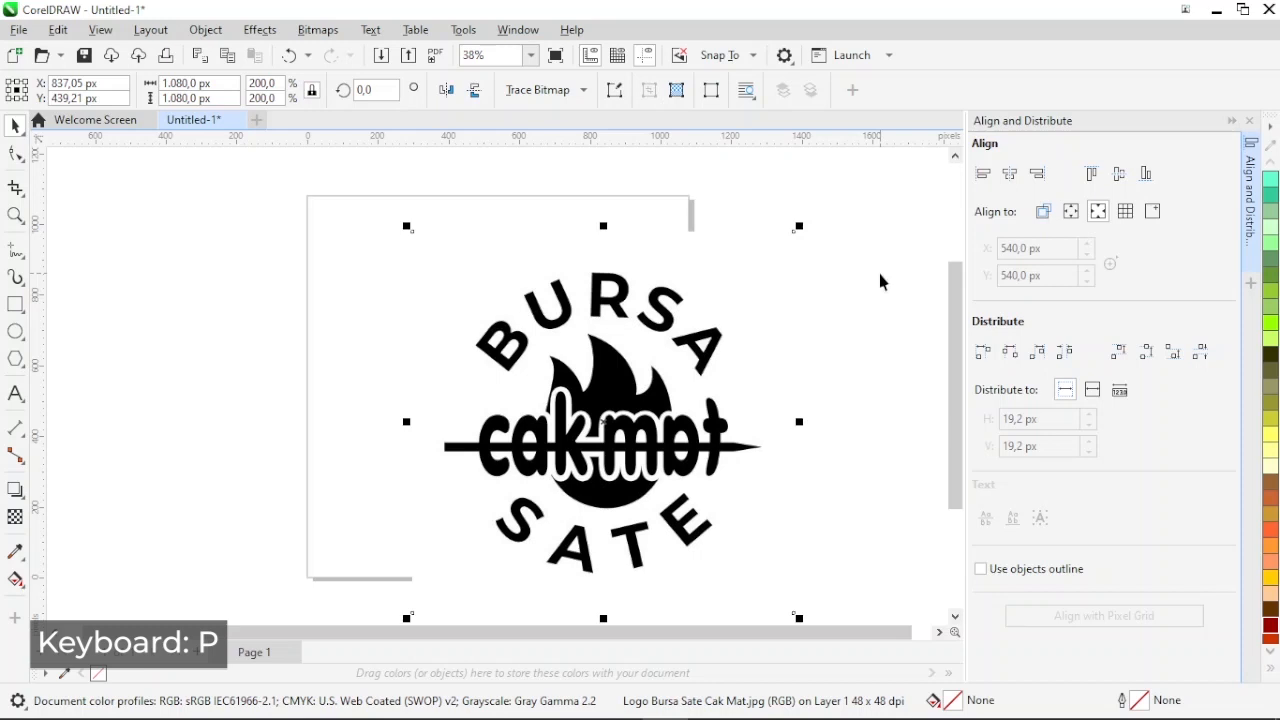
pyautogui.press('p')
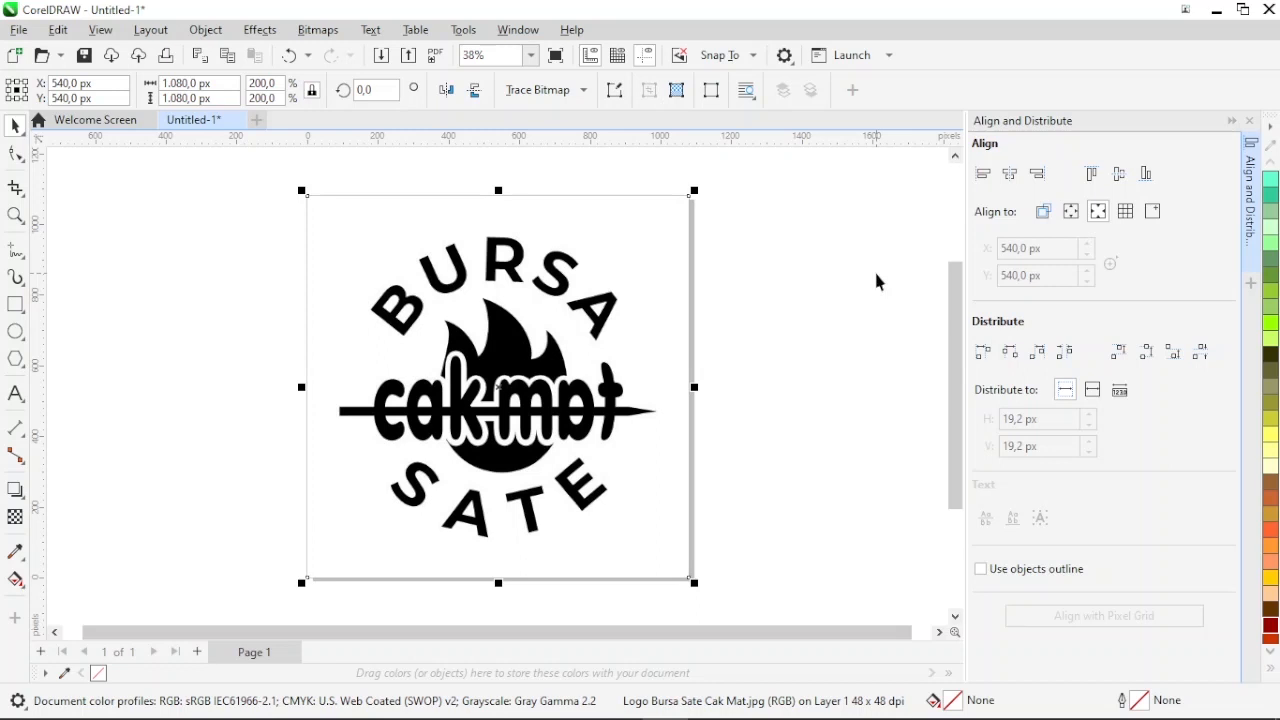
pyautogui.click(749, 189)
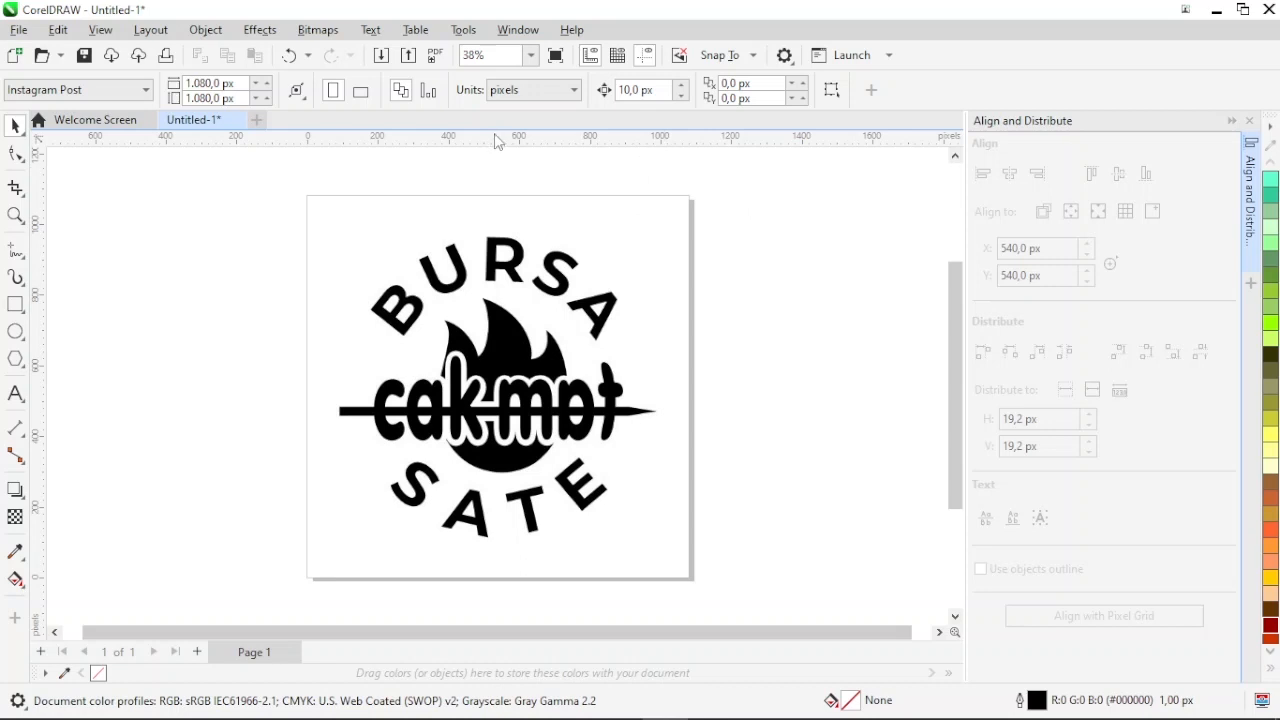
# Show the Objects docker and group it with the Align and Distribute docker as a shared tabbed docker
pyautogui.click(520, 32)
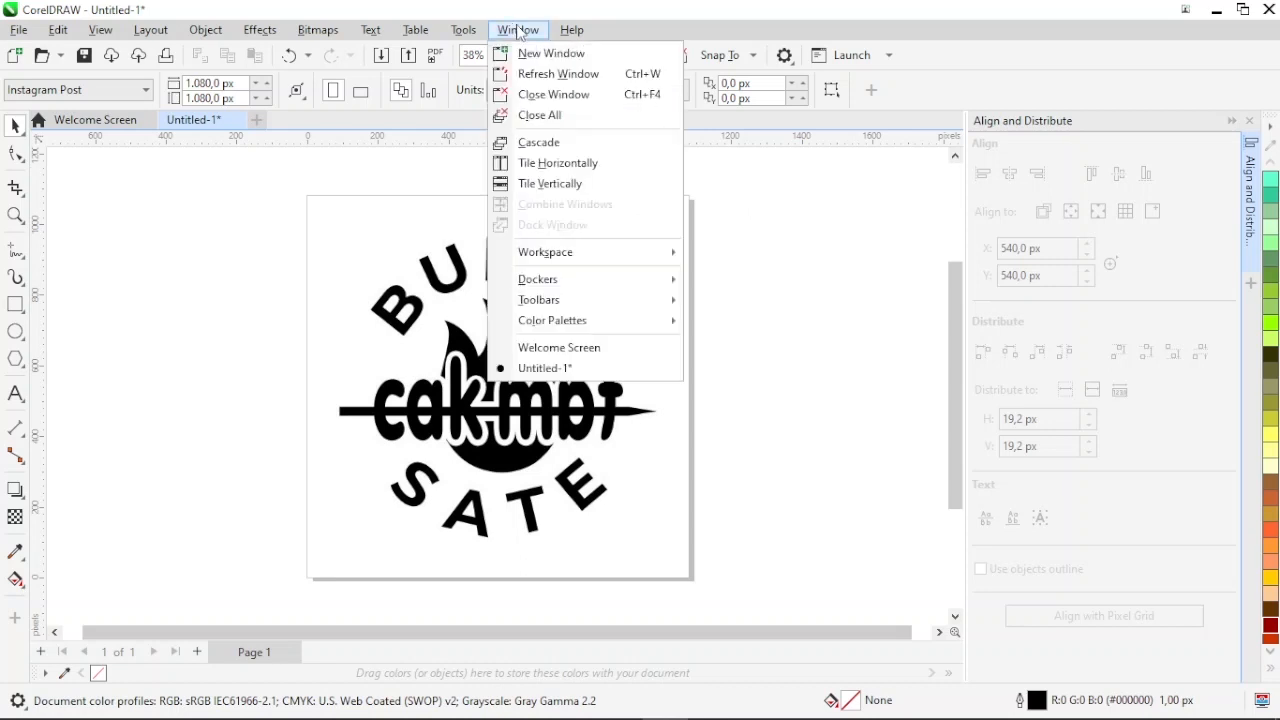
pyautogui.moveTo(622, 288)
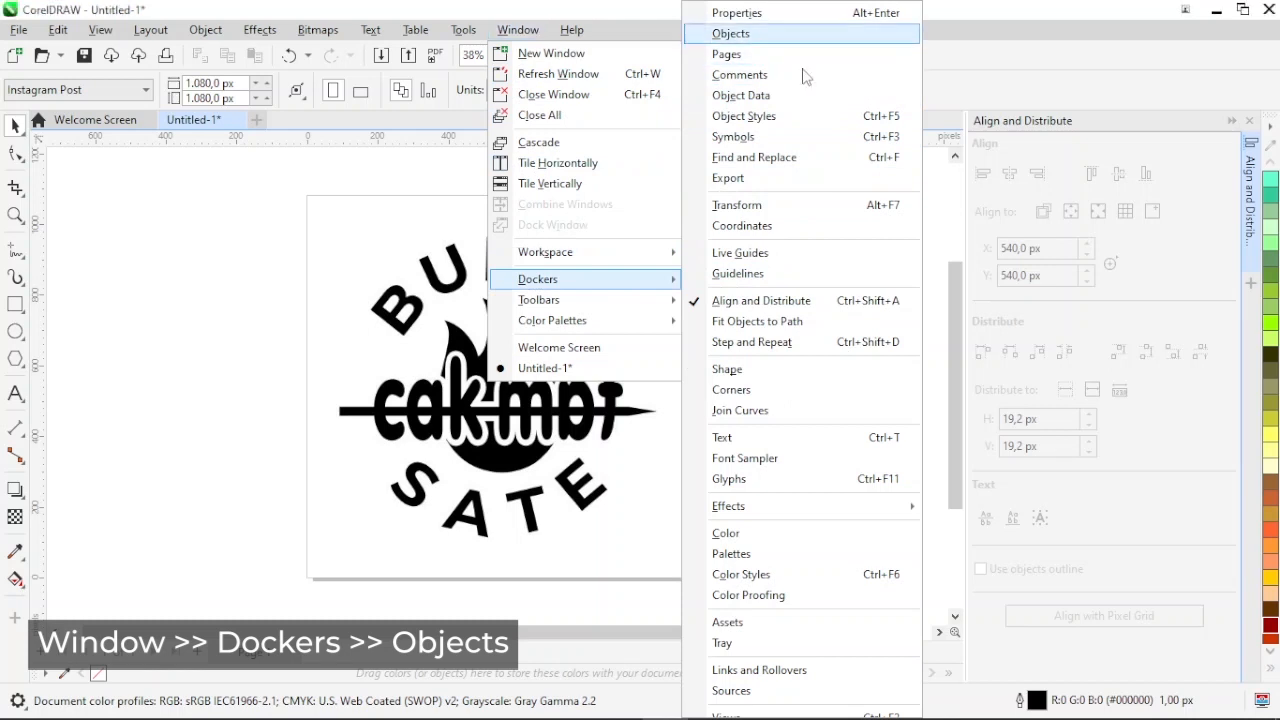
pyautogui.click(757, 36)
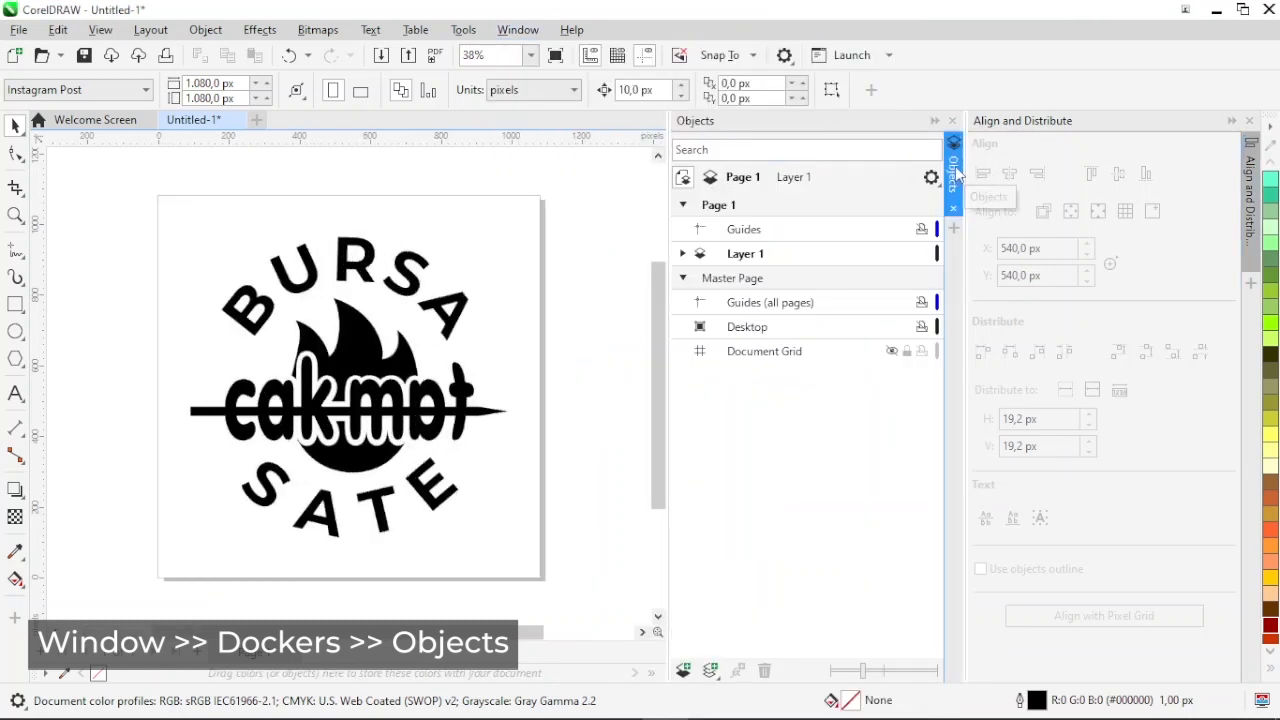
pyautogui.moveTo(958, 178)
pyautogui.mouseDown()
pyautogui.moveTo(1112, 278)
pyautogui.moveTo(1217, 302)
pyautogui.moveTo(1257, 340)
pyautogui.mouseUp()
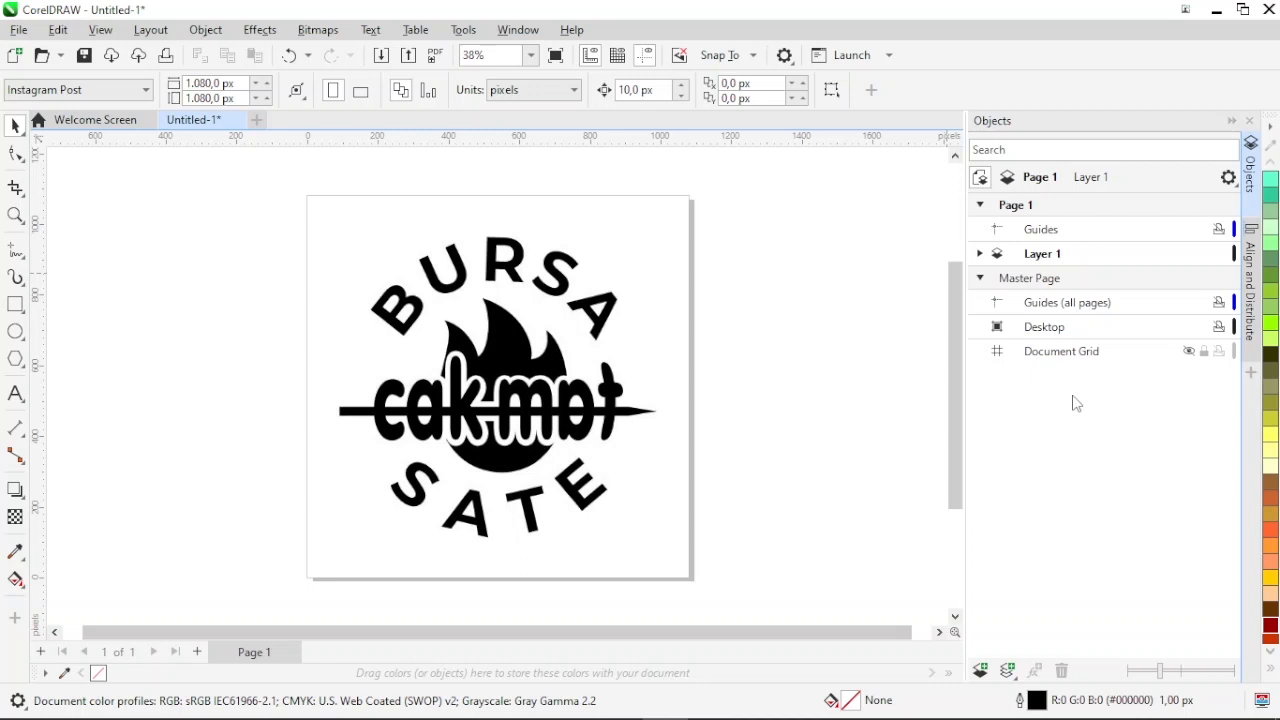
# Examine the layer structure under Page 1 and Master Page, including the master guides, Desktop and Document Grid layers
pyautogui.click(981, 206)
pyautogui.click(981, 232)
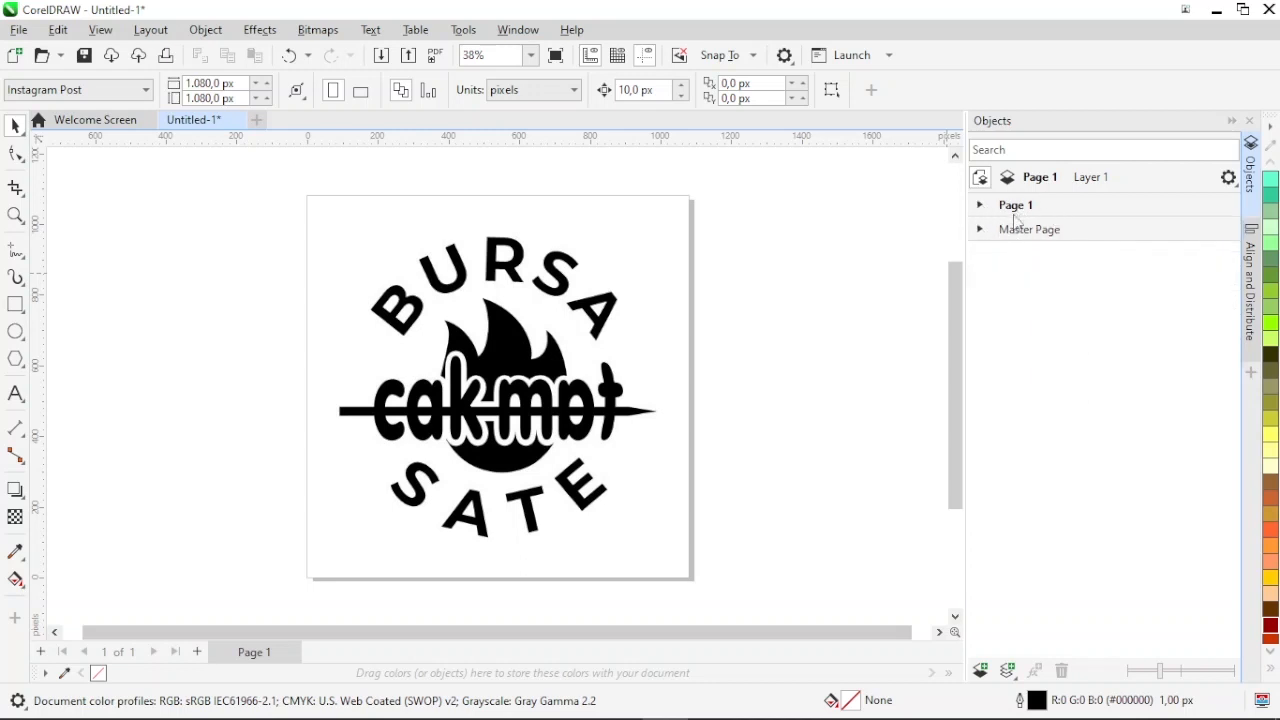
pyautogui.click(983, 214)
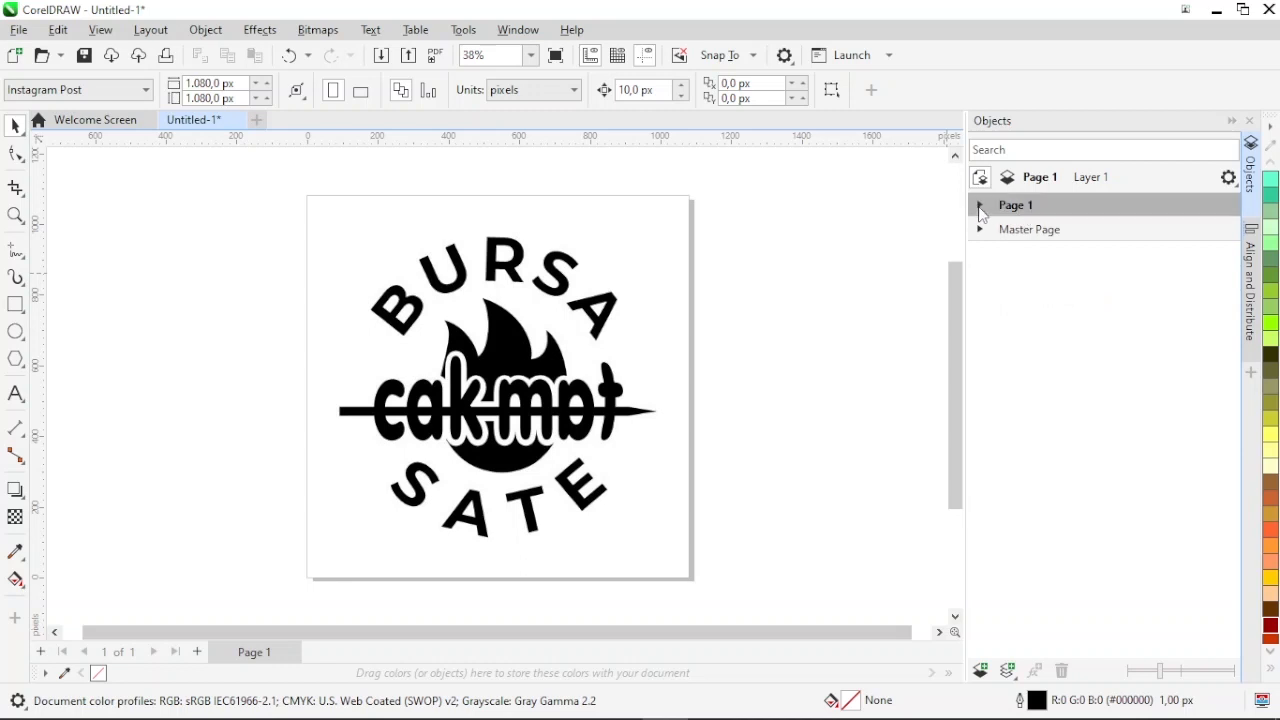
pyautogui.click(980, 206)
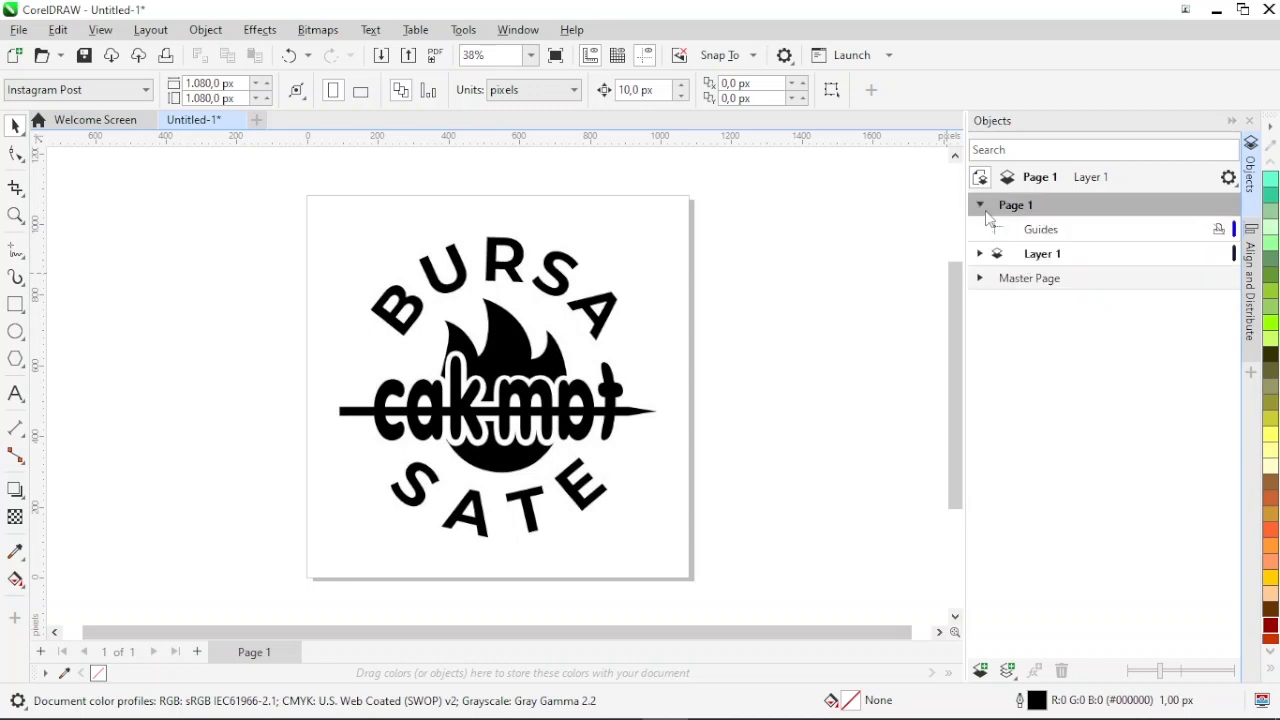
pyautogui.click(980, 279)
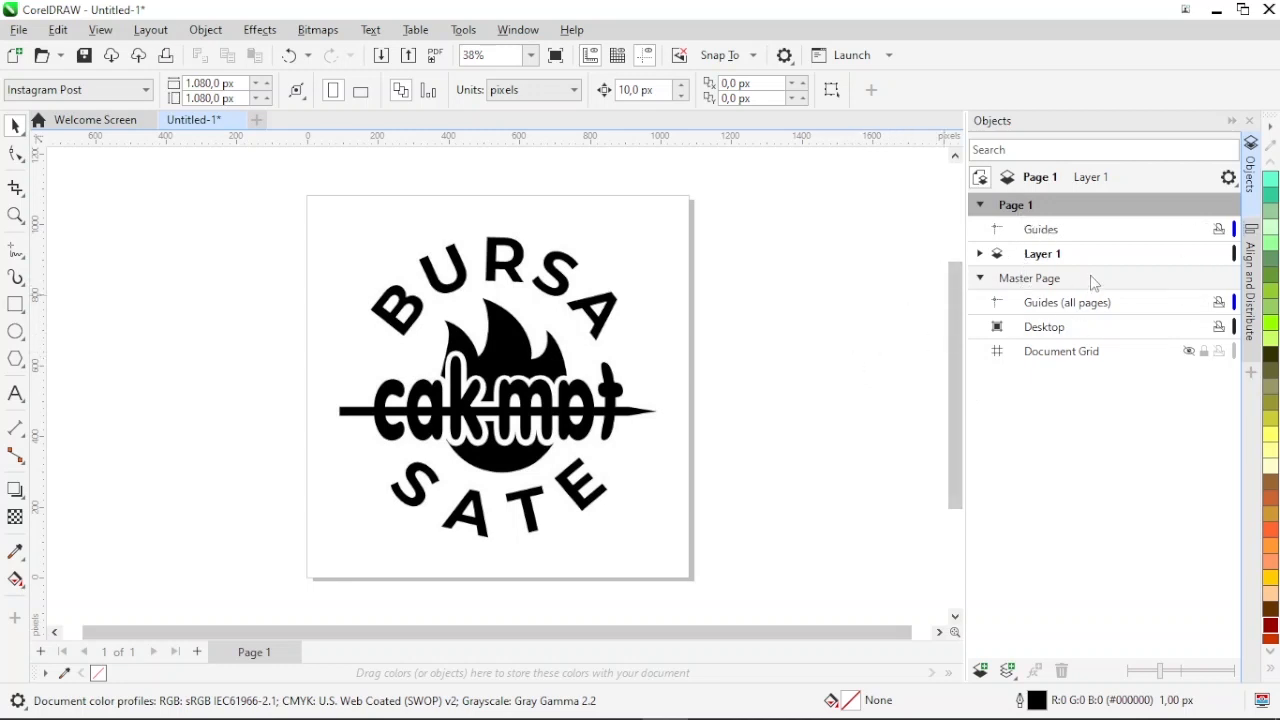
pyautogui.click(1040, 285)
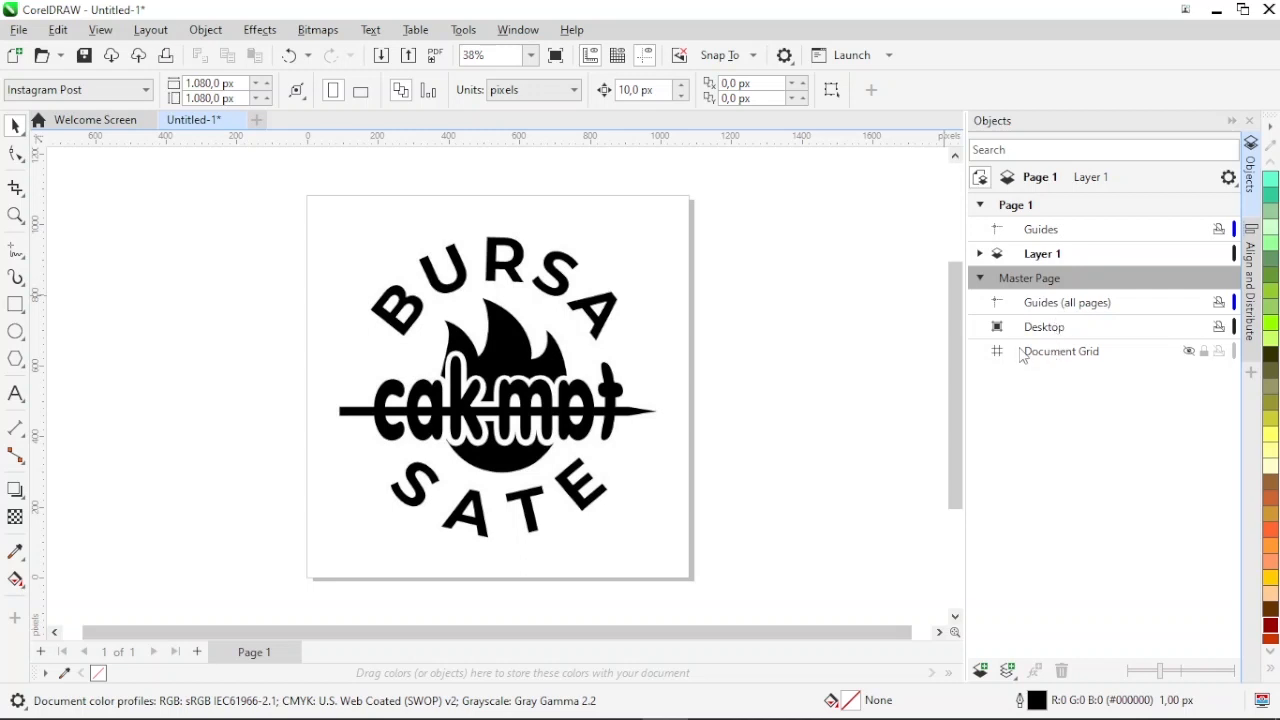
pyautogui.click(1063, 304)
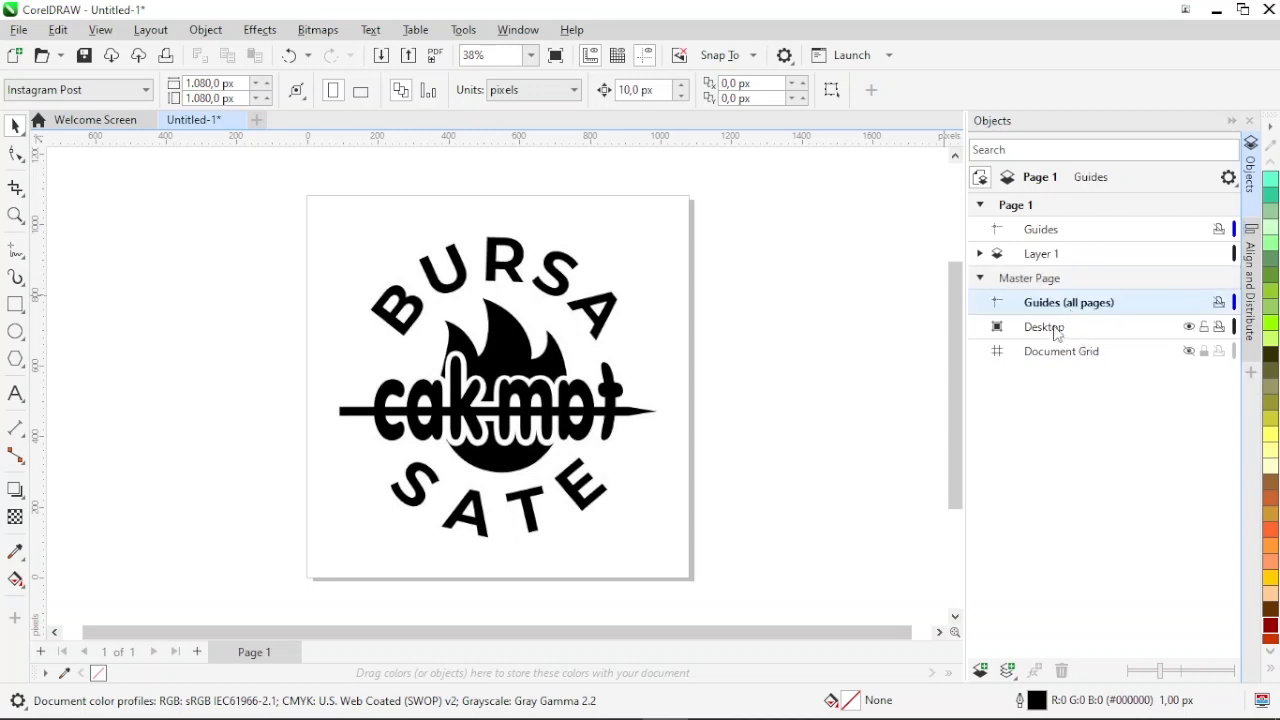
pyautogui.click(1057, 332)
pyautogui.click(1064, 358)
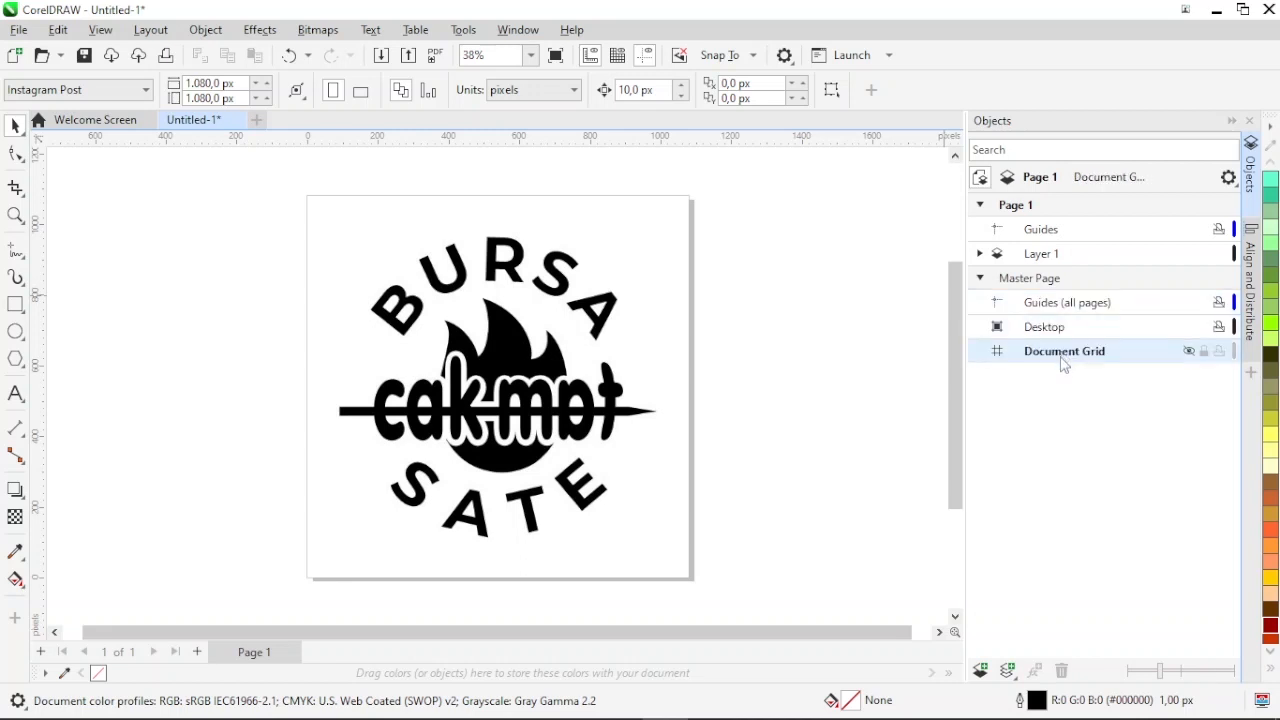
# On the Guides (all pages) master layer, add a vertical guideline at about X 146 px and a horizontal one at about Y 942 px
pyautogui.click(1059, 309)
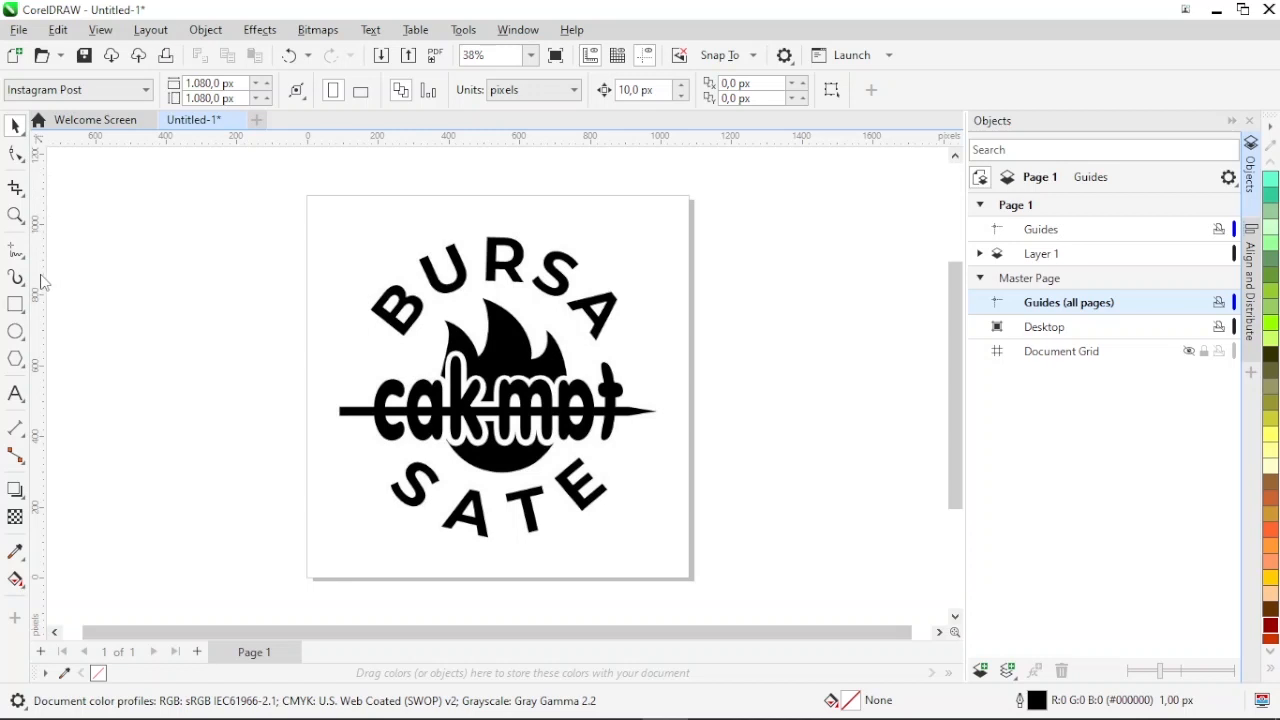
pyautogui.moveTo(43, 283); pyautogui.dragTo(361, 280)
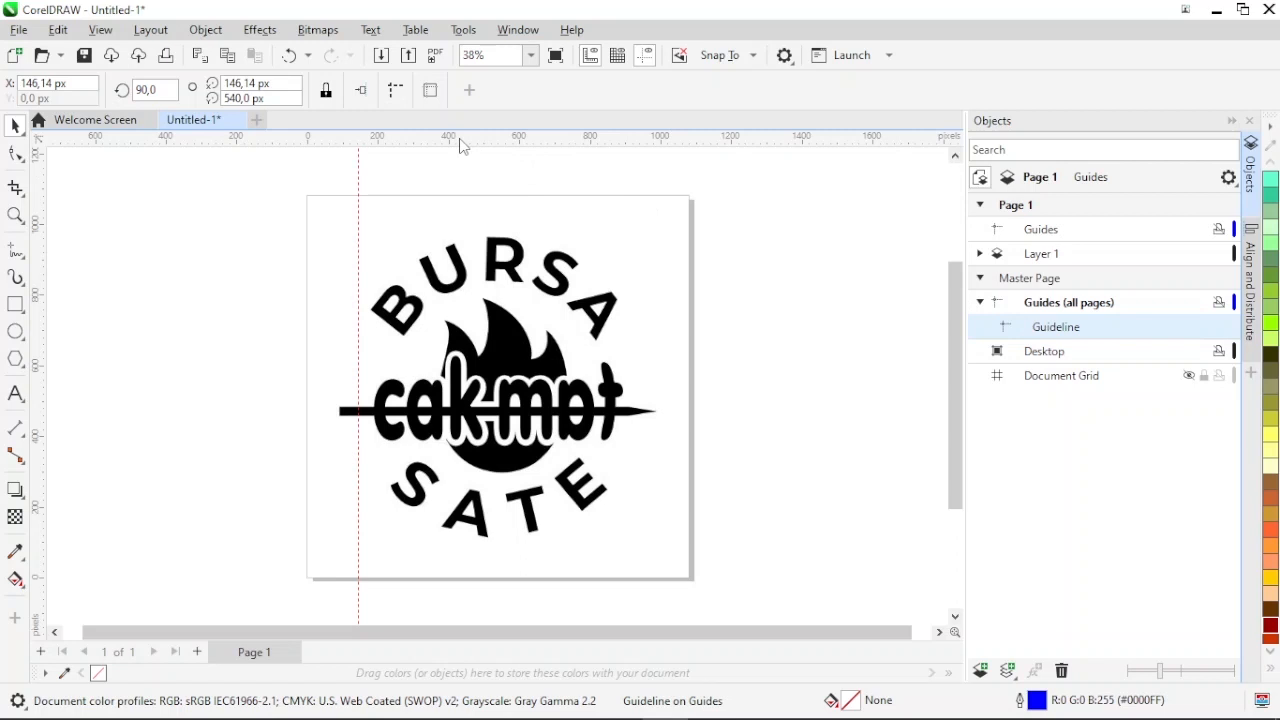
pyautogui.moveTo(461, 140); pyautogui.dragTo(462, 250)
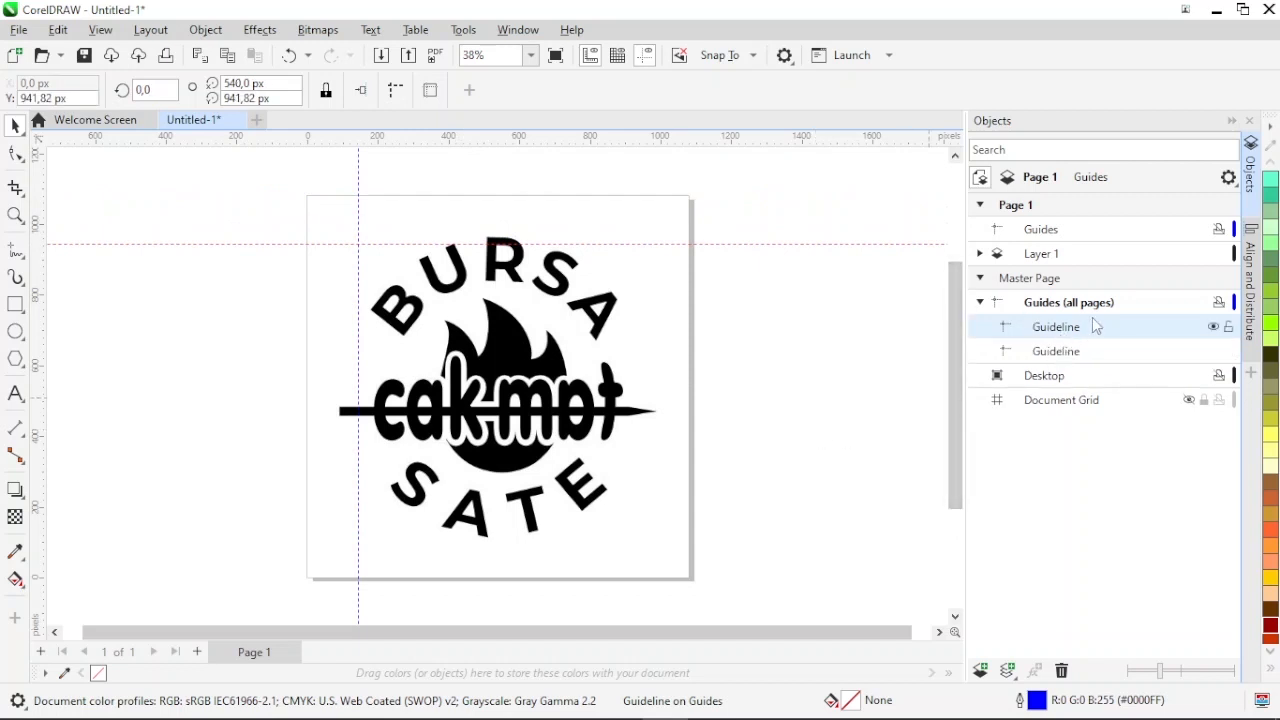
pyautogui.click(393, 174)
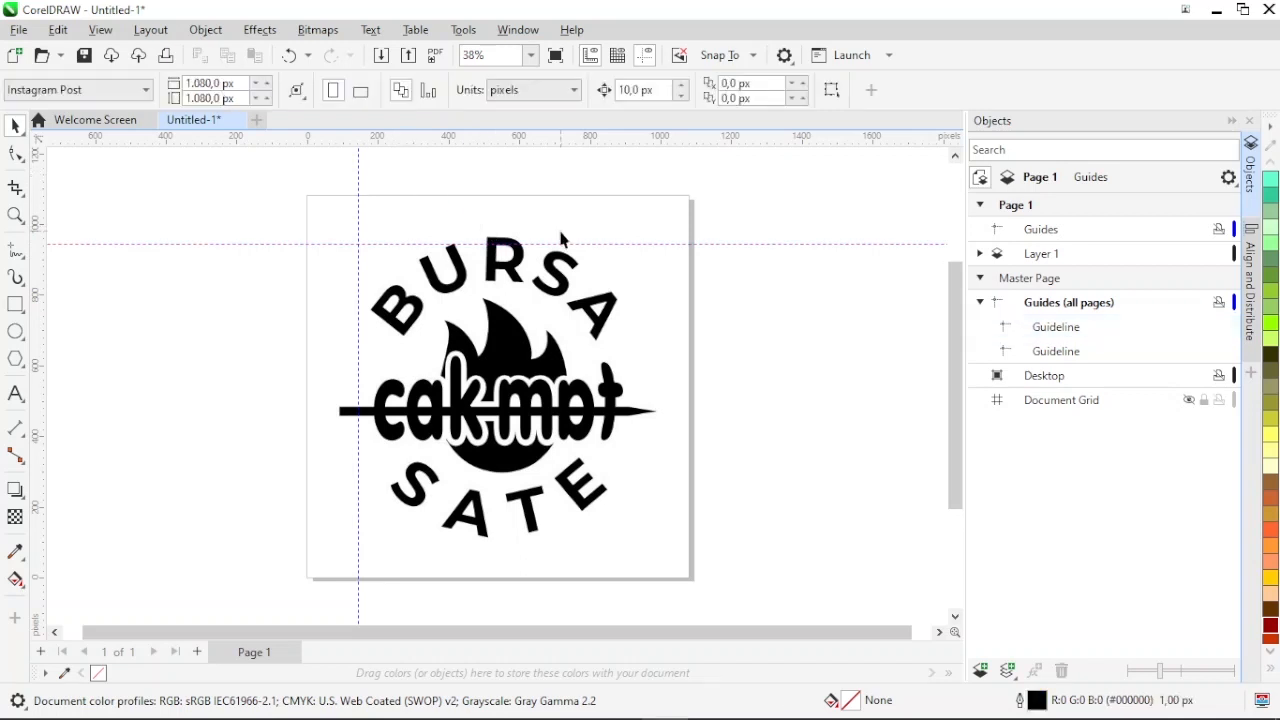
# Hide the guidelines in the document view and show them again
pyautogui.click(102, 30)
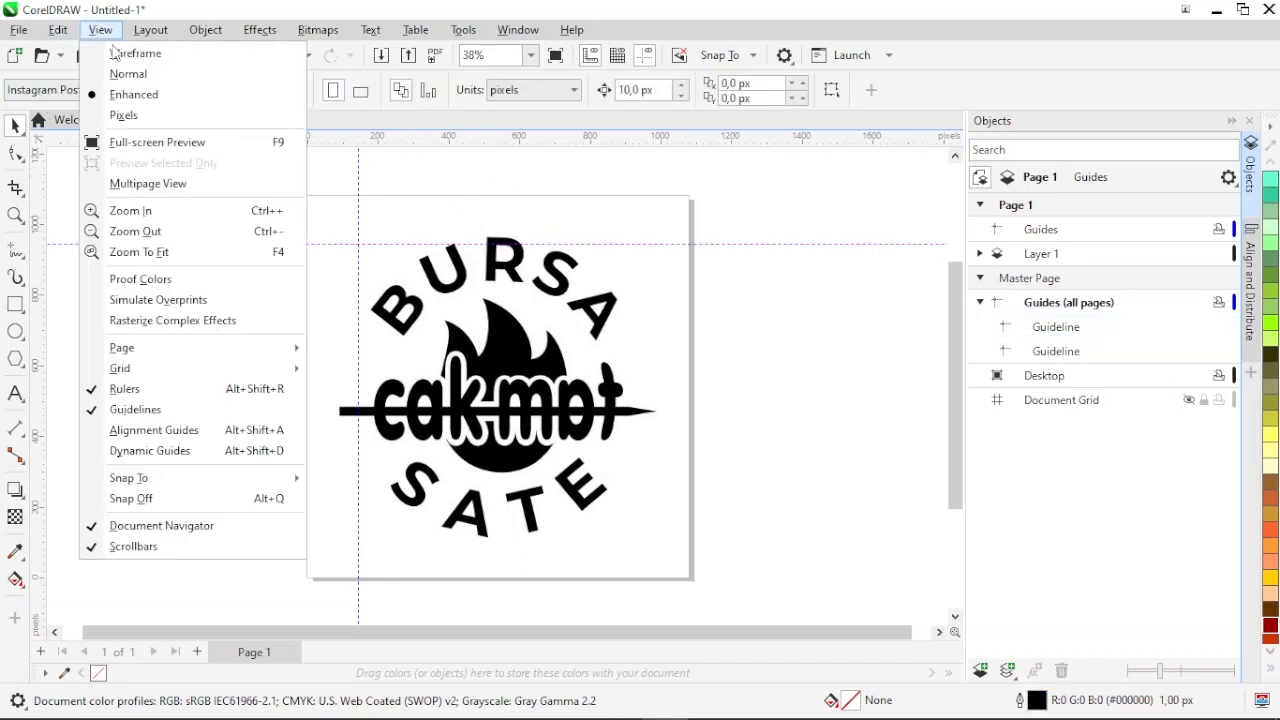
pyautogui.click(150, 410)
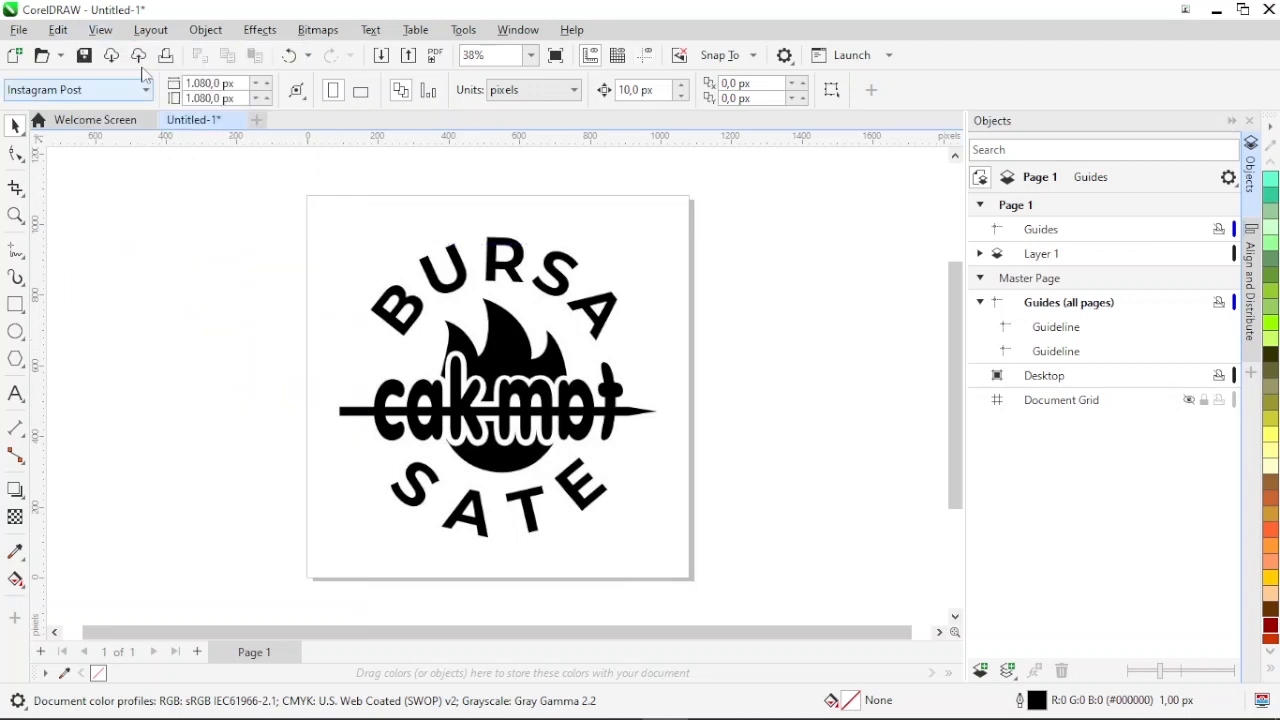
pyautogui.click(102, 32)
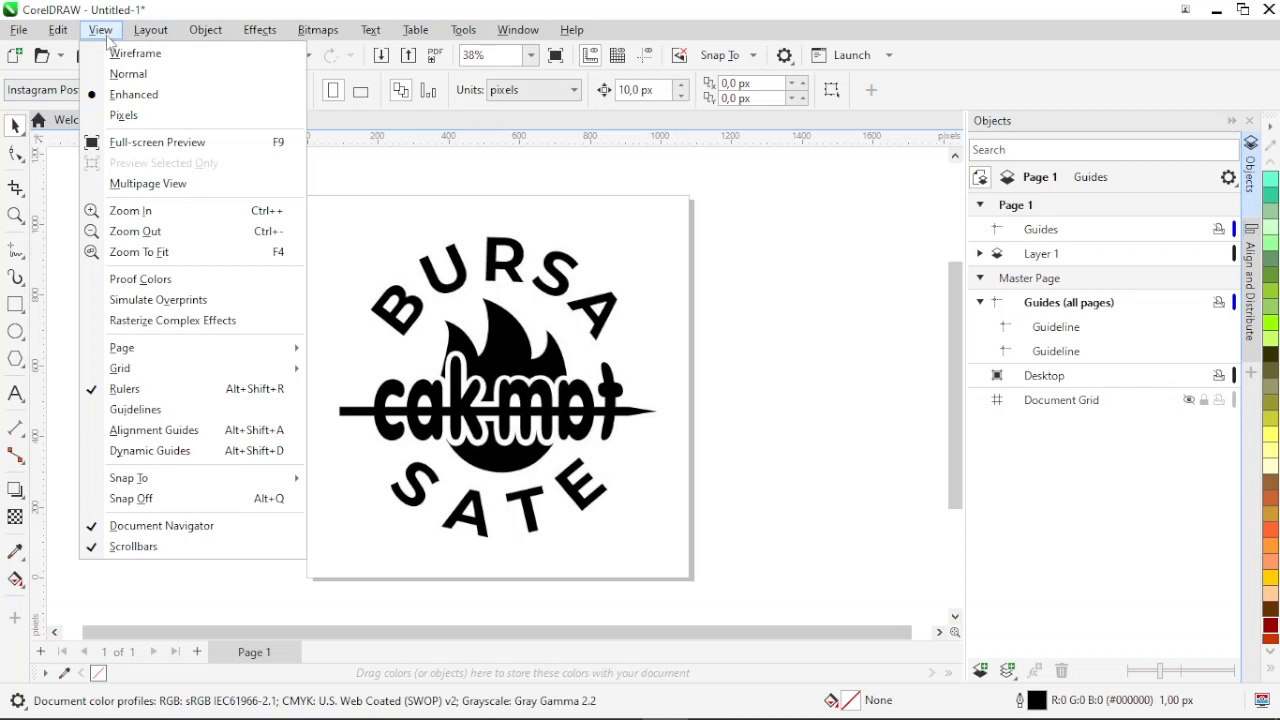
pyautogui.click(133, 410)
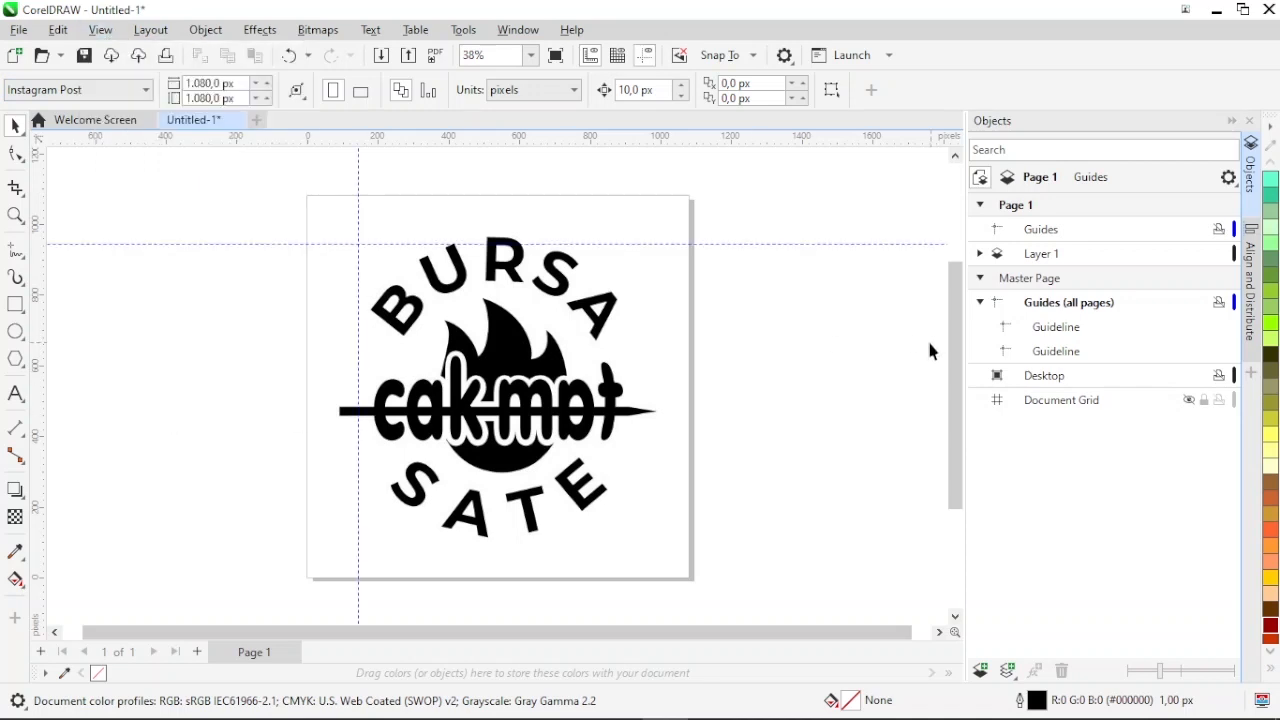
# Delete both guidelines from the Guides (all pages) master layer
pyautogui.click(1058, 334)
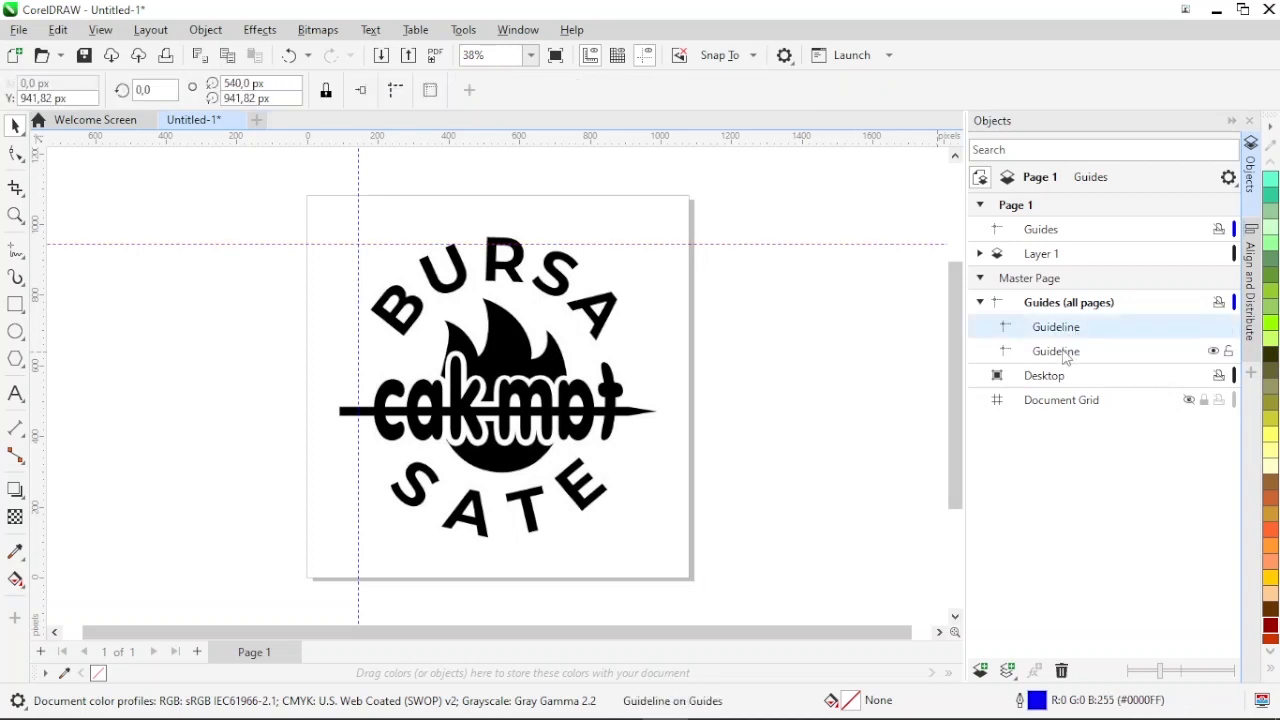
pyautogui.keyDown('ctrl'); pyautogui.click(1058, 351); pyautogui.keyUp('ctrl')
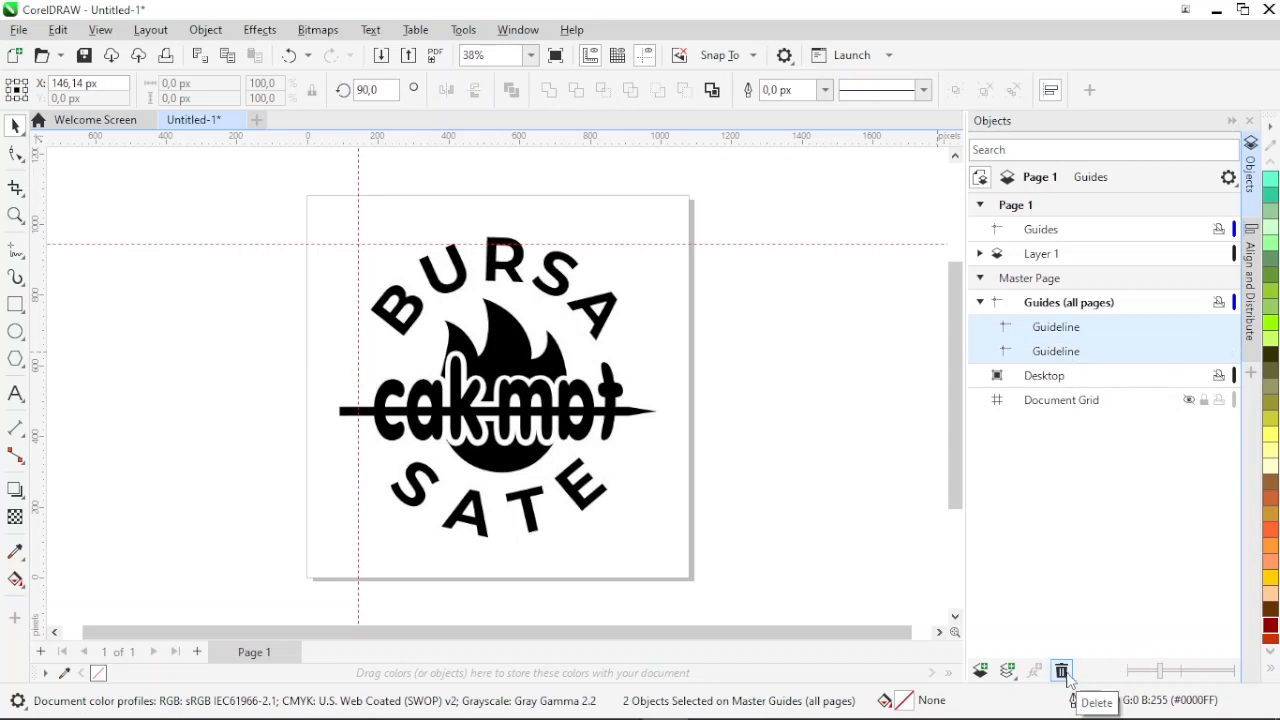
pyautogui.click(1062, 671)
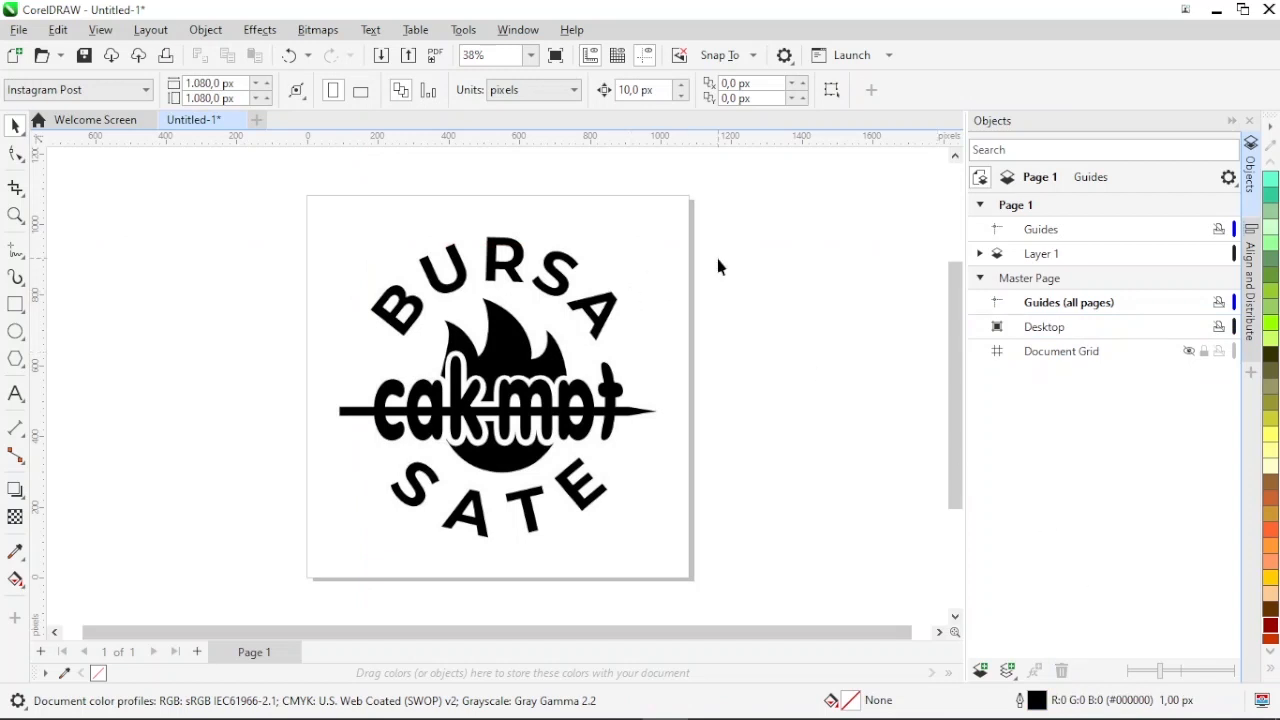
# On Page 1's Guides layer, add a vertical guideline at about X 175 px and a horizontal one at about Y 955 px
pyautogui.click(1049, 207)
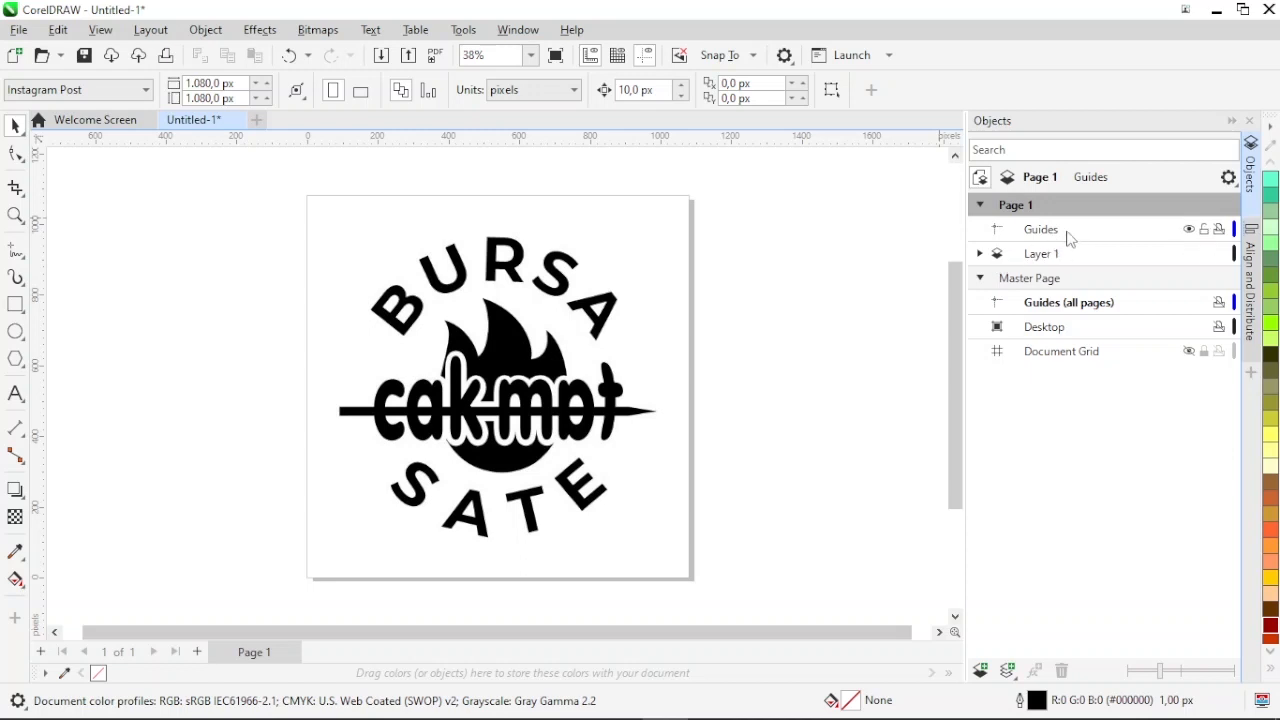
pyautogui.click(1068, 234)
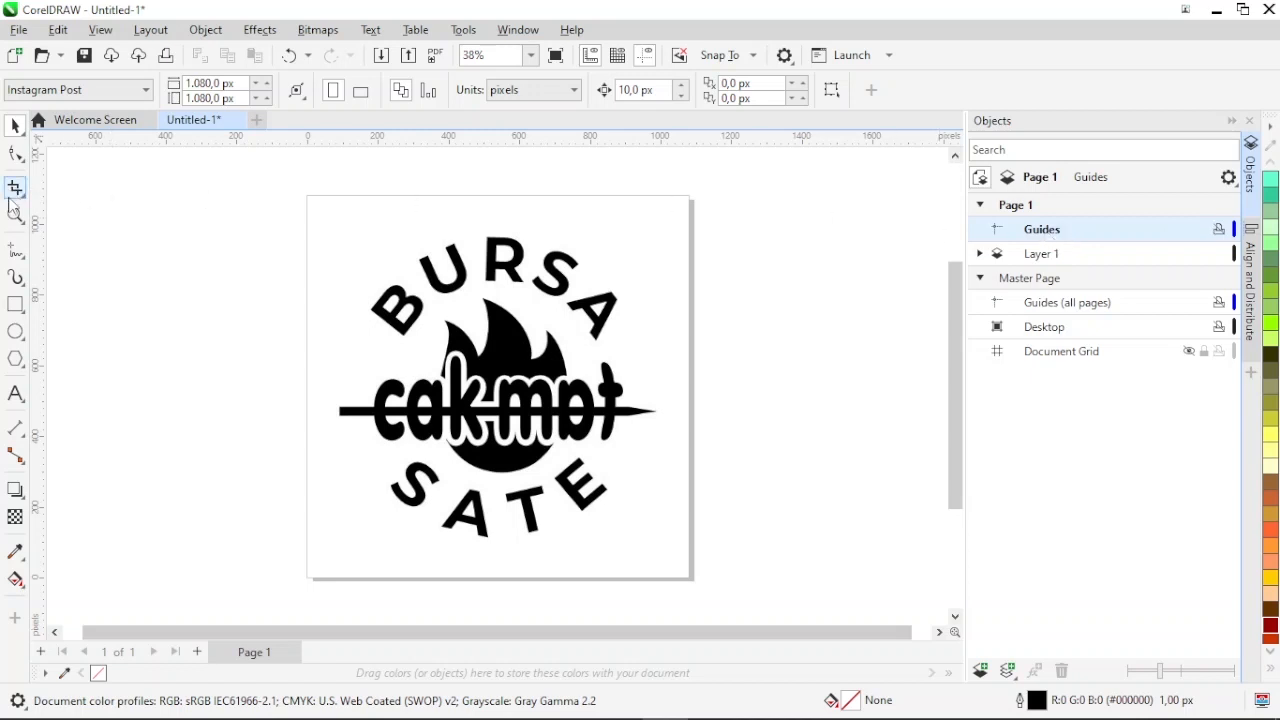
pyautogui.moveTo(42, 214); pyautogui.dragTo(372, 218)
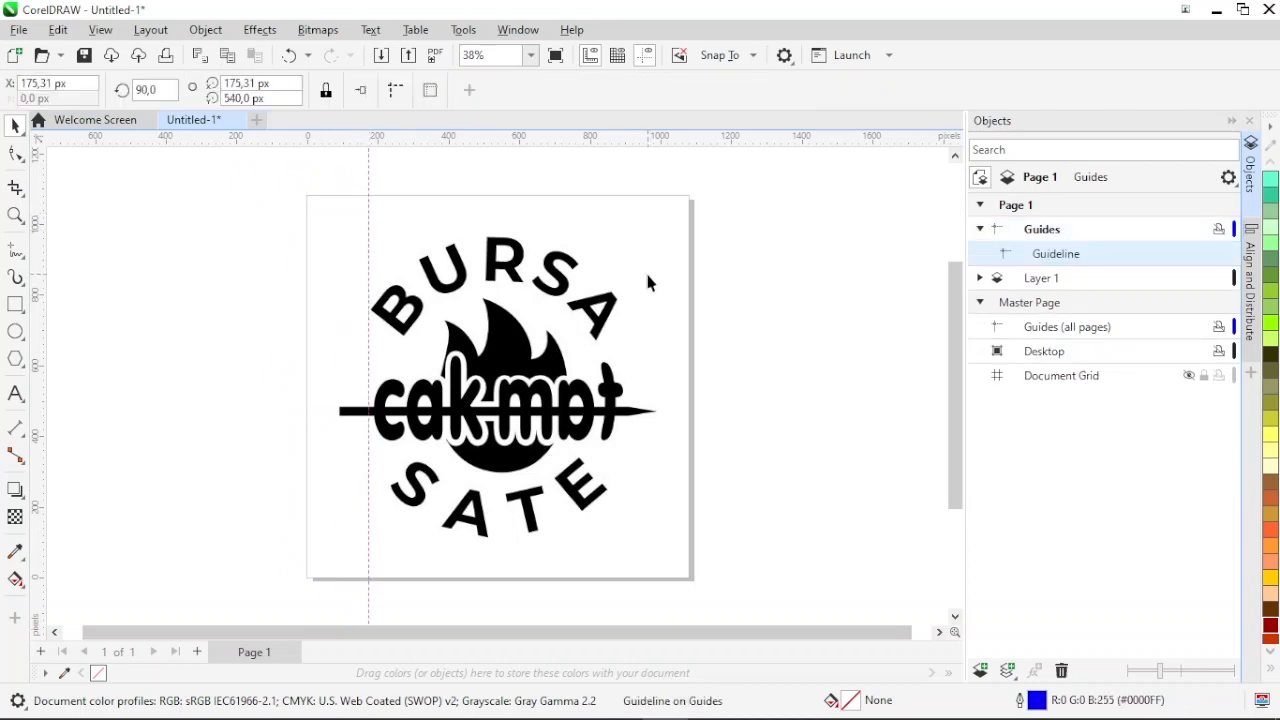
pyautogui.moveTo(472, 140); pyautogui.dragTo(462, 240)
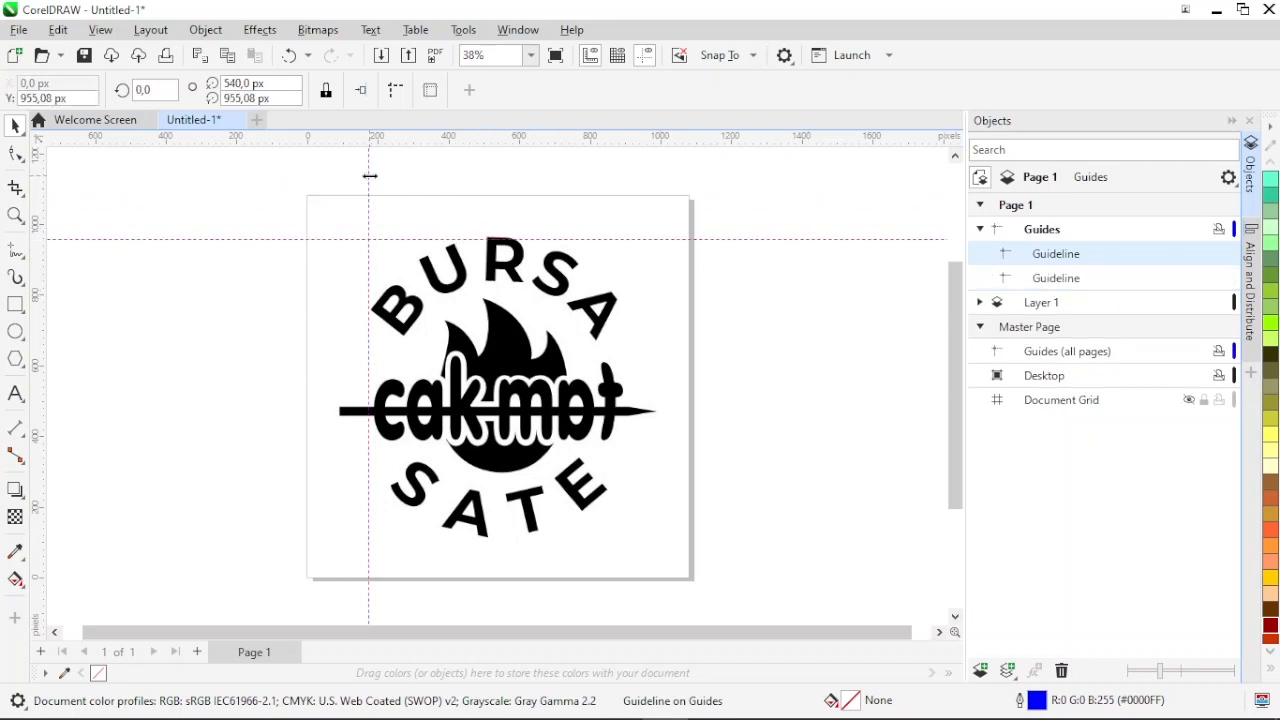
# Undo the creation of both guidelines on Page 1's Guides layer
pyautogui.click(58, 30)
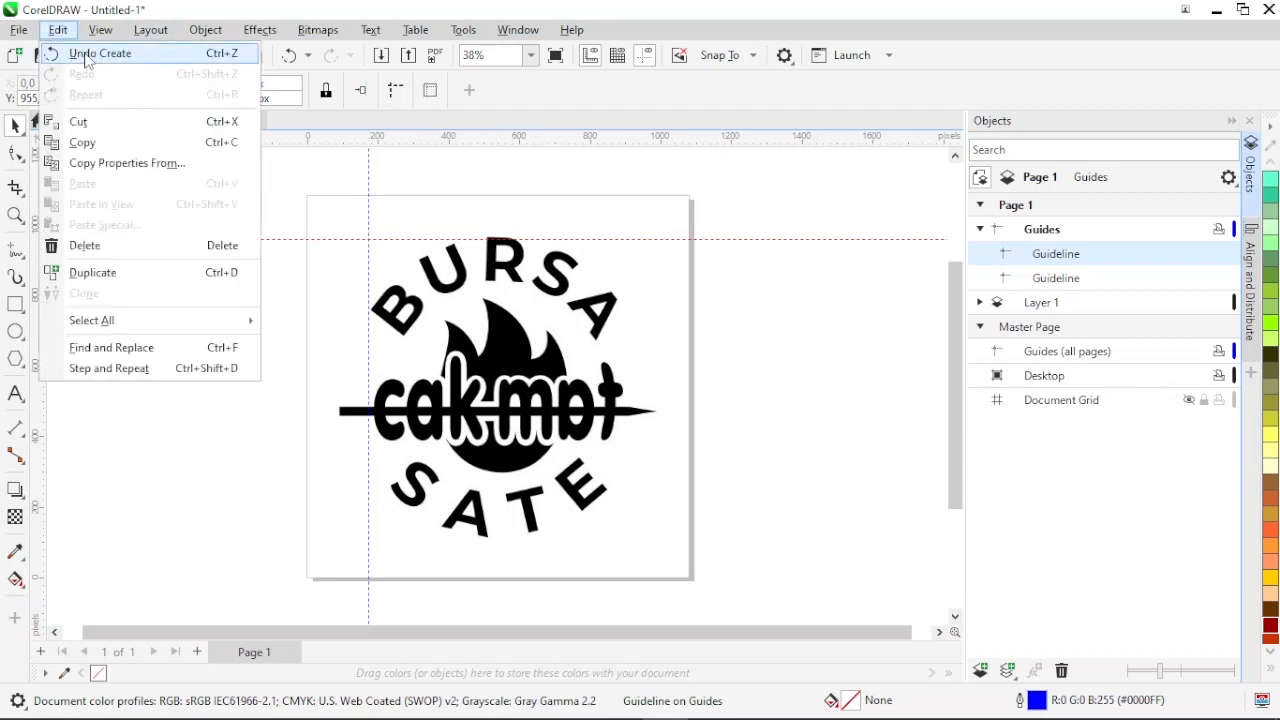
pyautogui.click(88, 52)
pyautogui.click(62, 30)
pyautogui.click(78, 52)
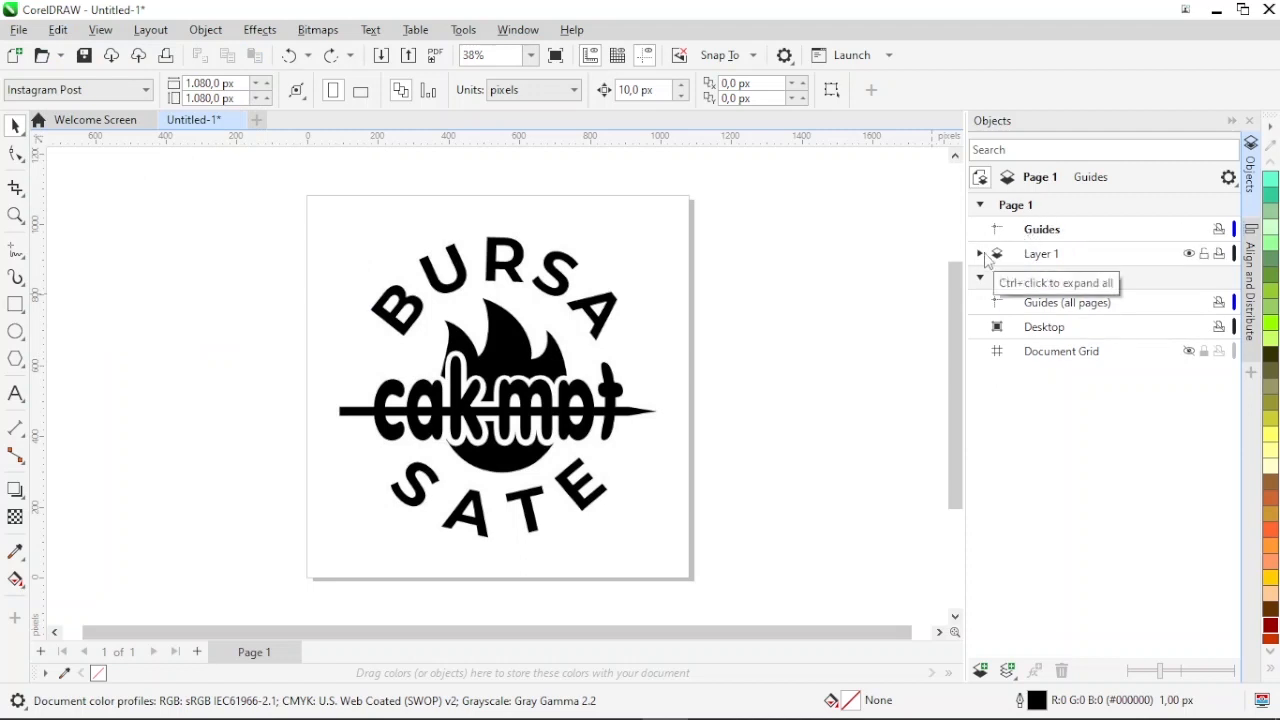
# Expand Layer 1 in the object list, check the logo's entry by selecting the logo, and make Layer 1 the active layer
pyautogui.click(1045, 257)
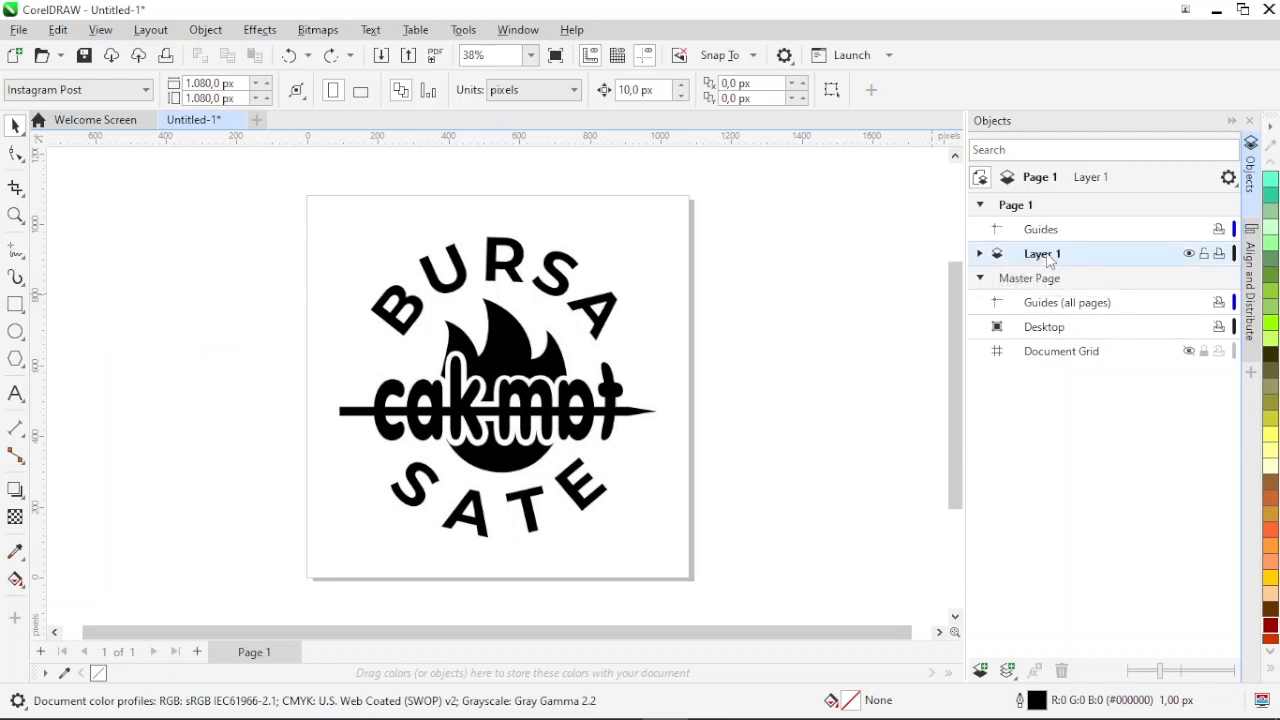
pyautogui.click(982, 256)
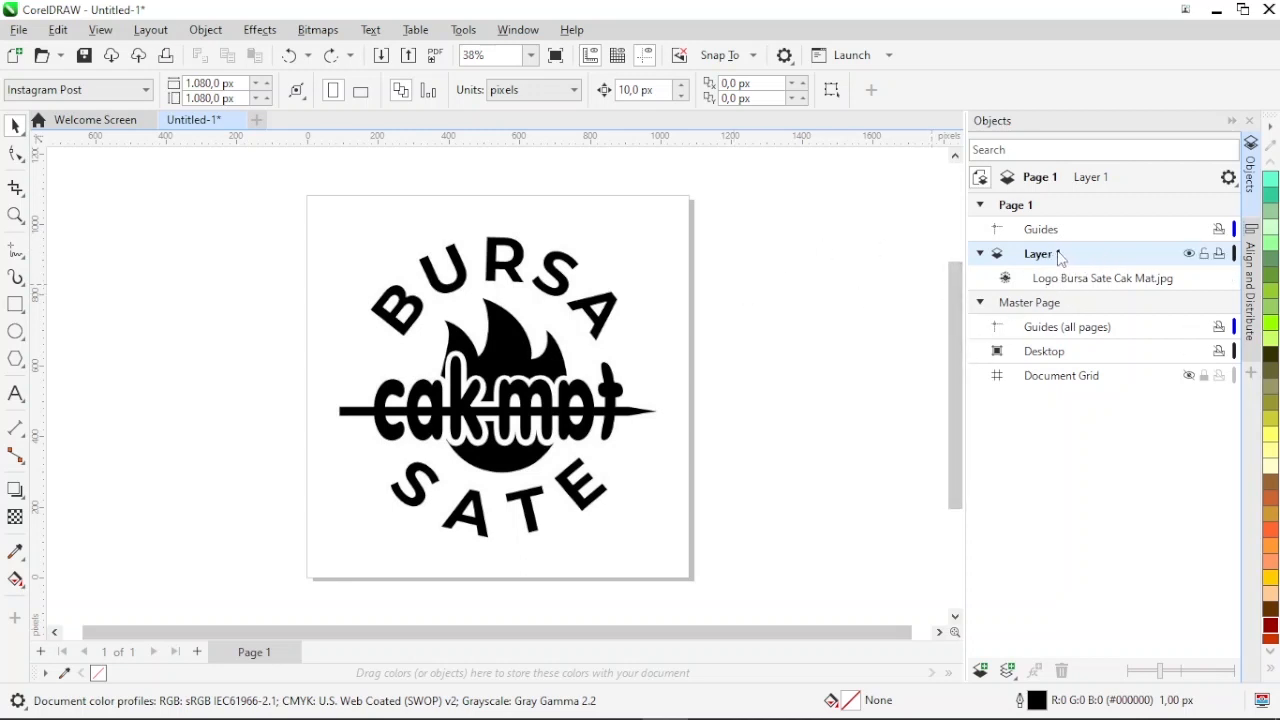
pyautogui.click(565, 280)
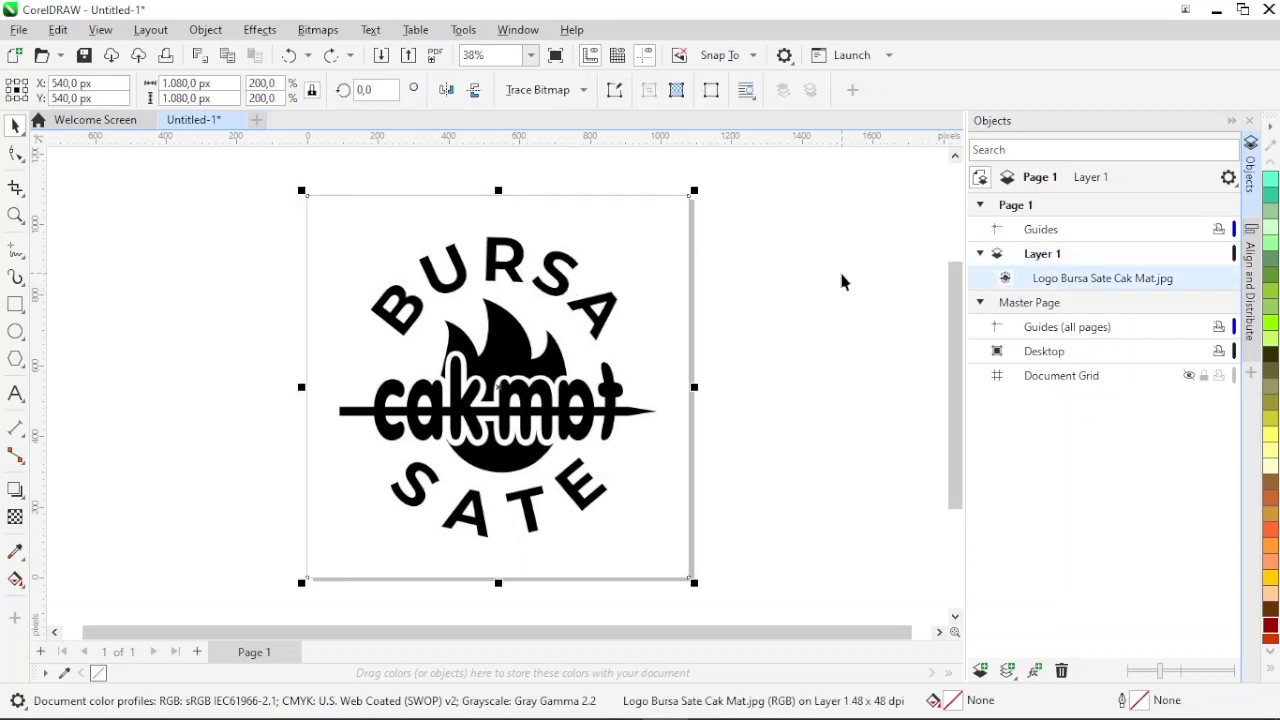
pyautogui.click(1060, 254)
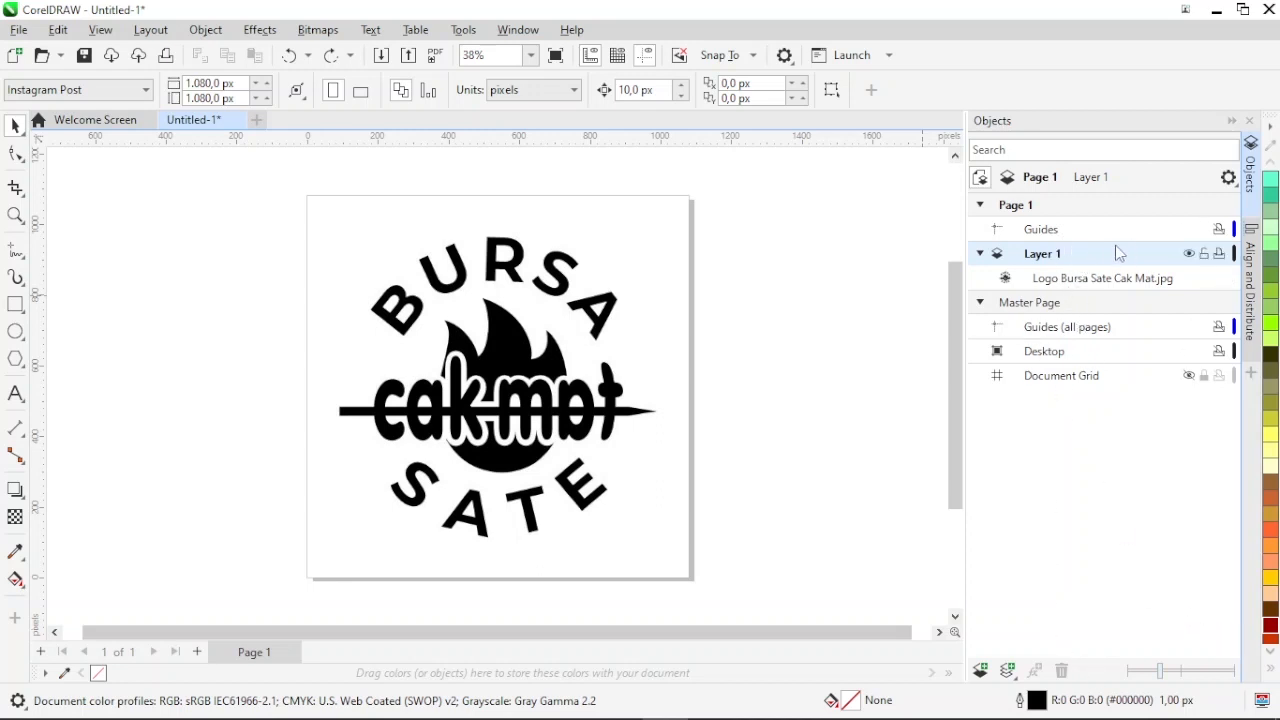
# Add a new layer above Layer 1 on Page 1, and lock Layer 1
pyautogui.click(980, 672)
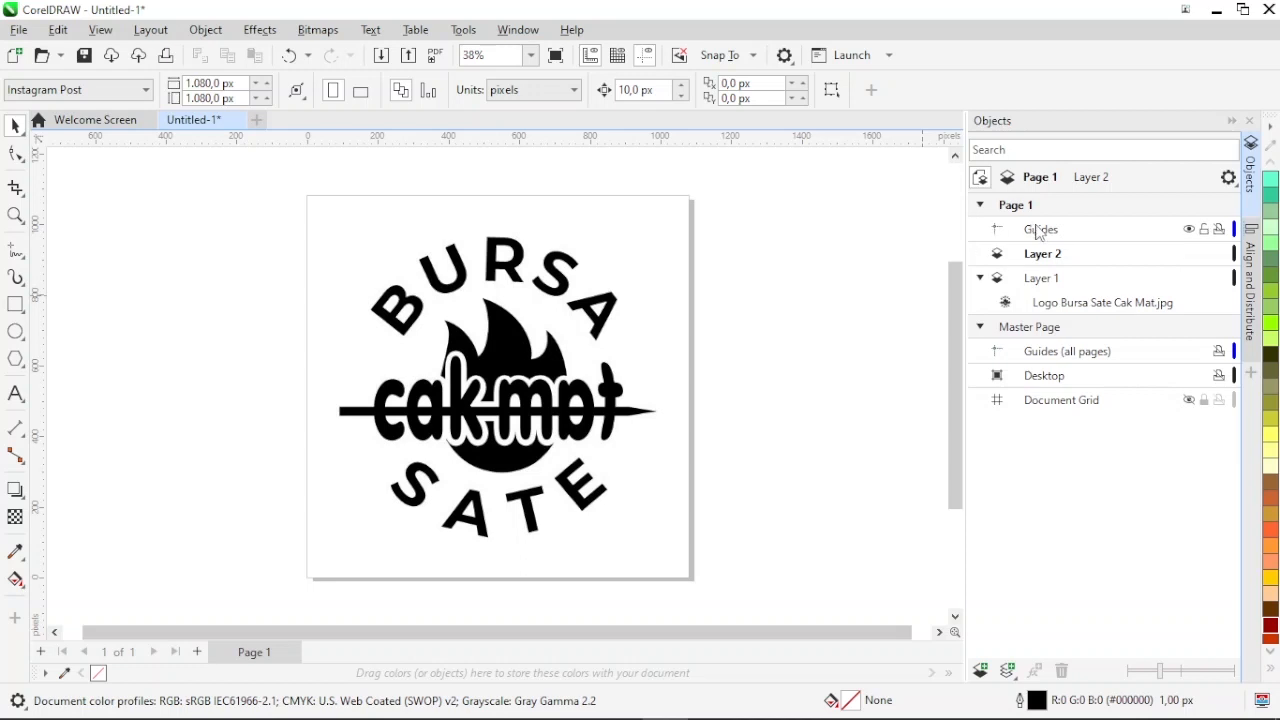
pyautogui.click(1047, 260)
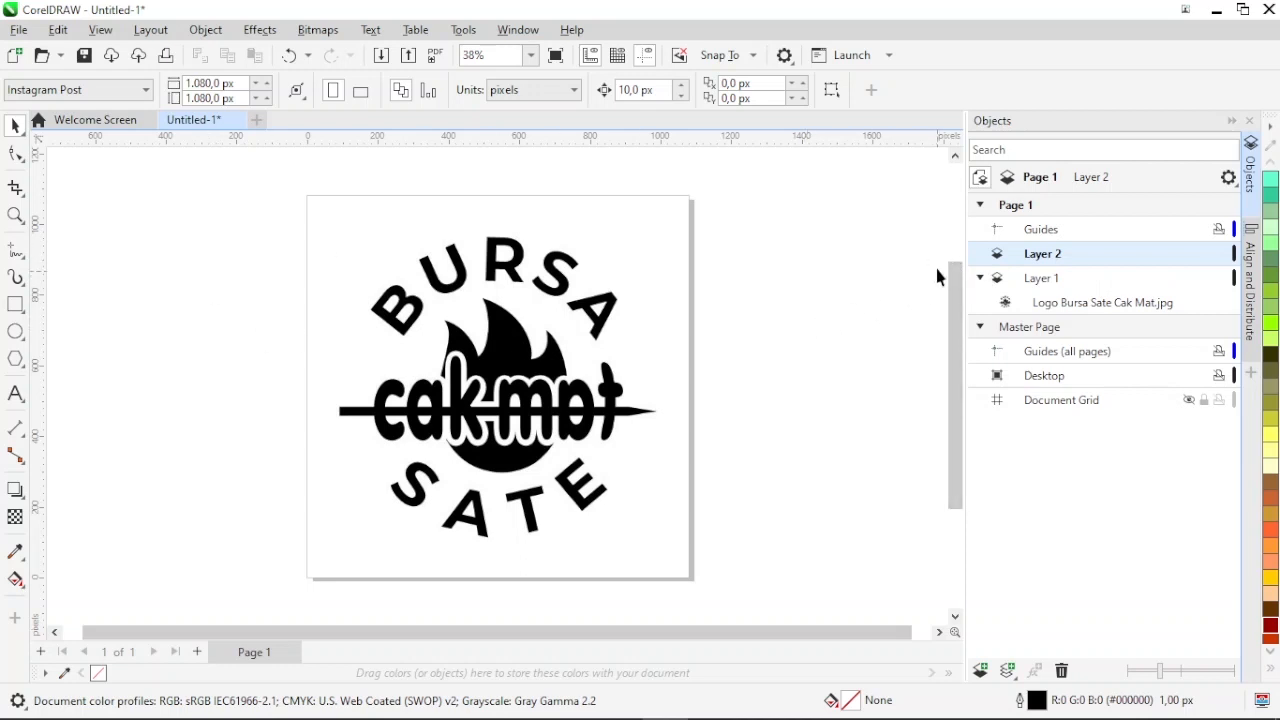
pyautogui.click(1040, 280)
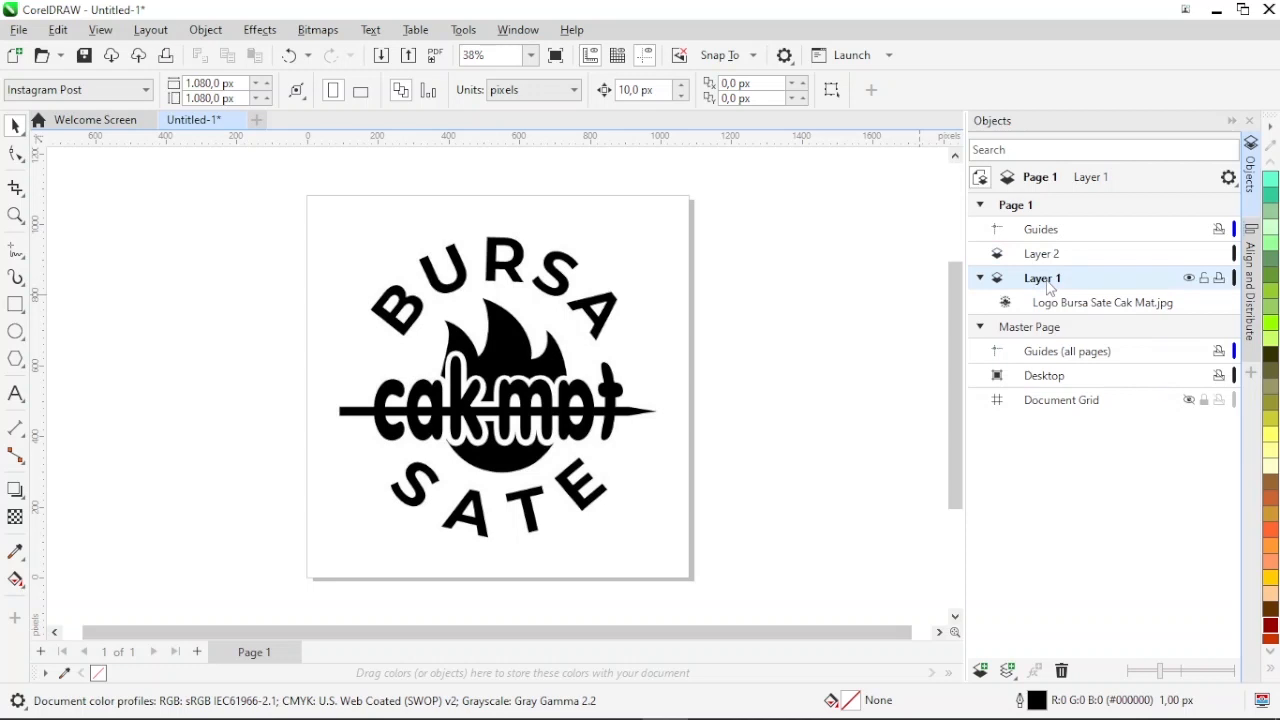
pyautogui.click(1205, 281)
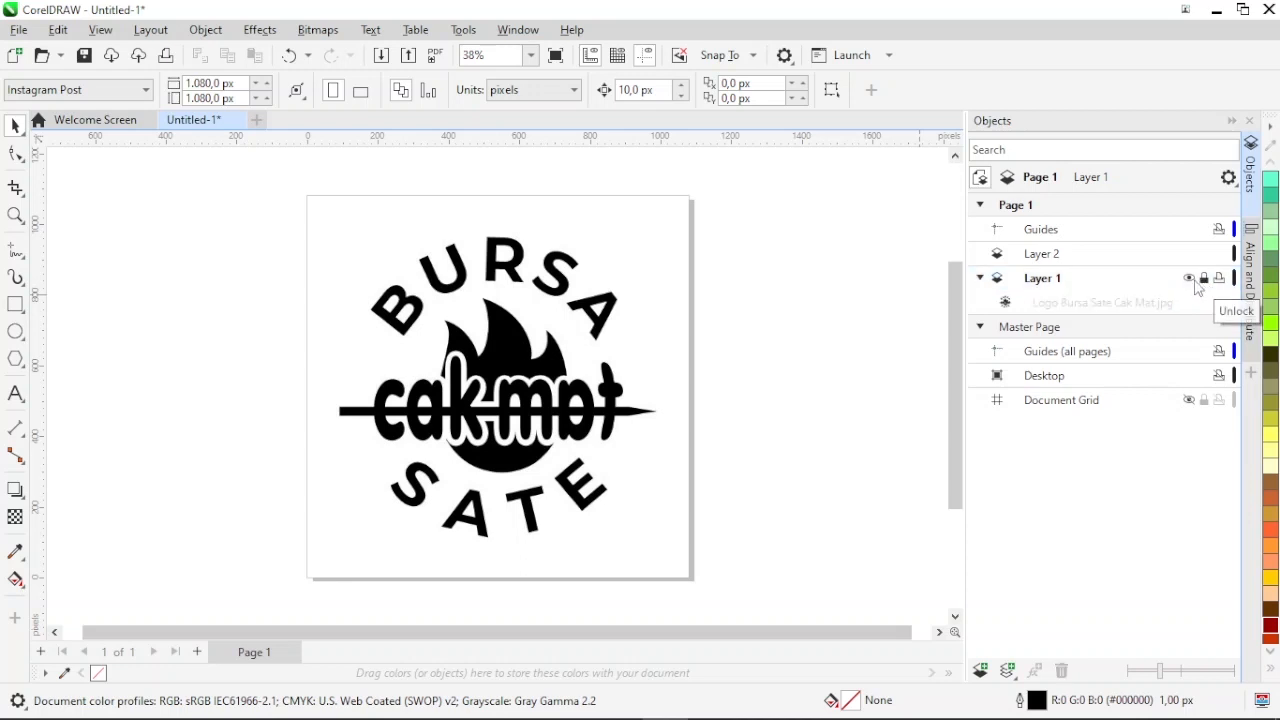
pyautogui.click(1097, 284)
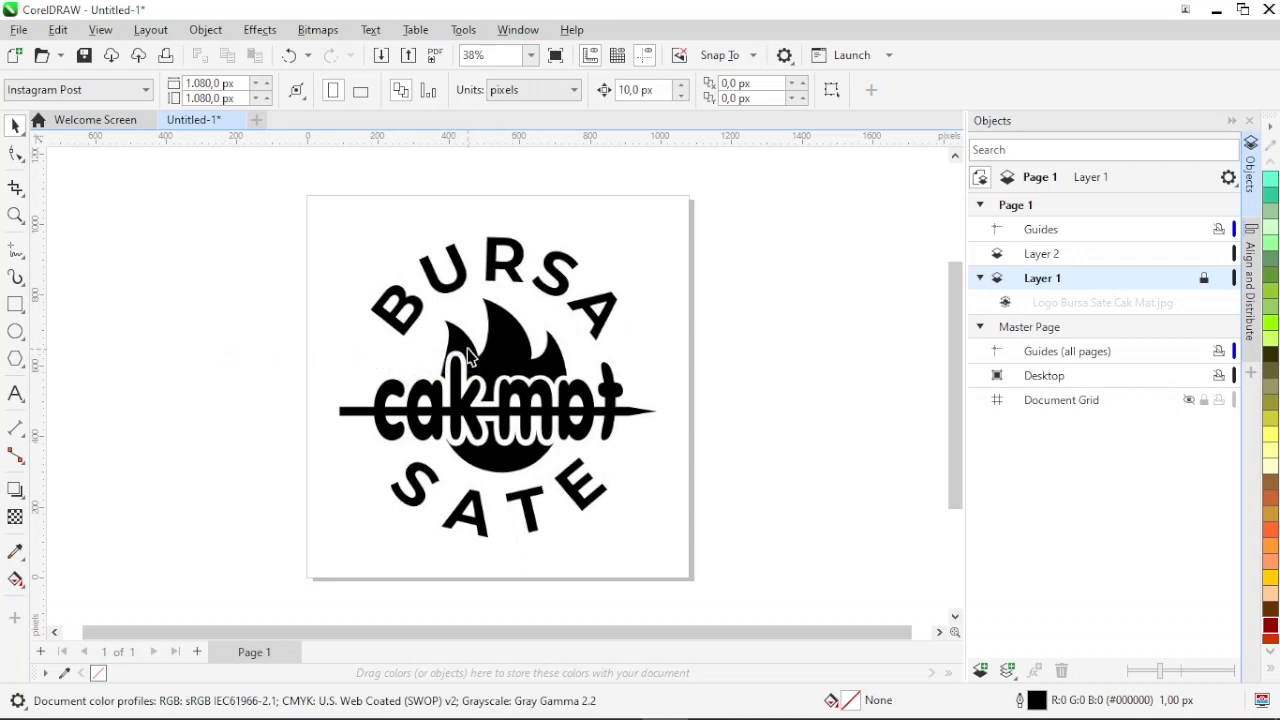
# Test the layer lock by trying to move the logo on the page several times
pyautogui.moveTo(492, 356); pyautogui.dragTo(361, 399)
pyautogui.moveTo(477, 284); pyautogui.dragTo(671, 267)
pyautogui.moveTo(549, 250); pyautogui.dragTo(372, 299)
pyautogui.moveTo(464, 296); pyautogui.dragTo(658, 323)
# On Layer 2, draw a perfect circle about 552 px in diameter overlapping the page's left edge
pyautogui.click(1040, 258)
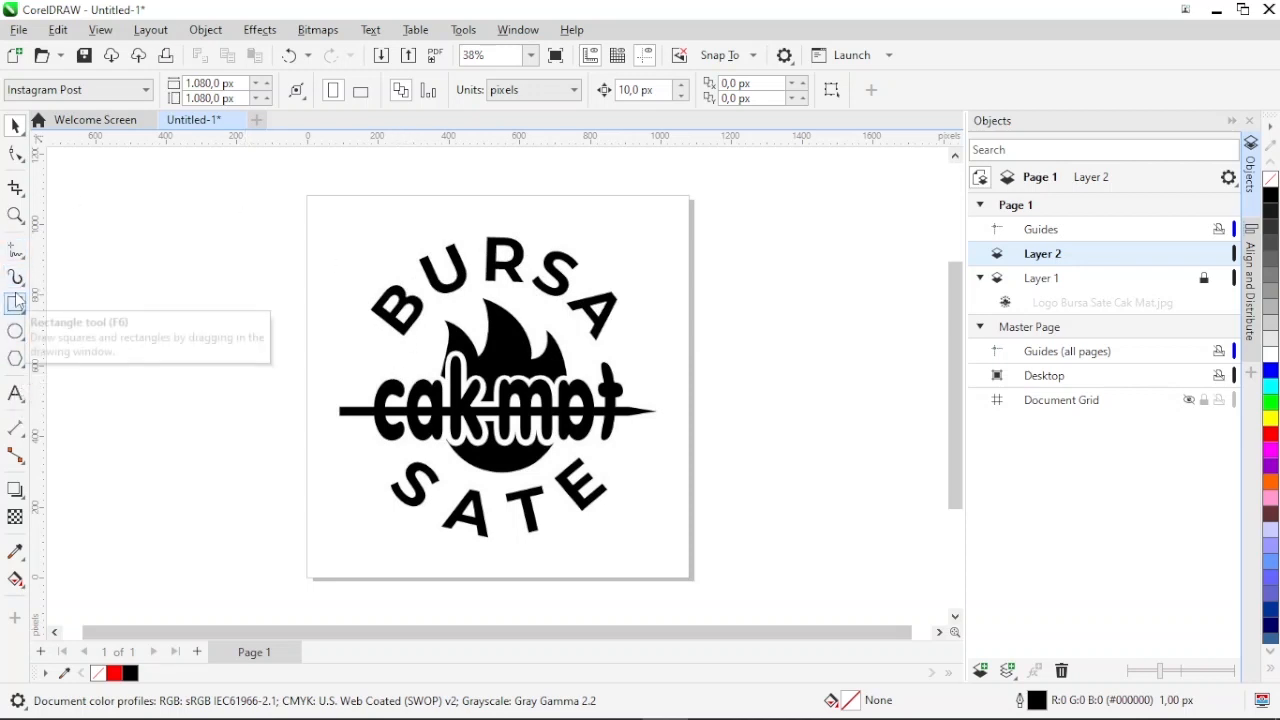
pyautogui.click(15, 331)
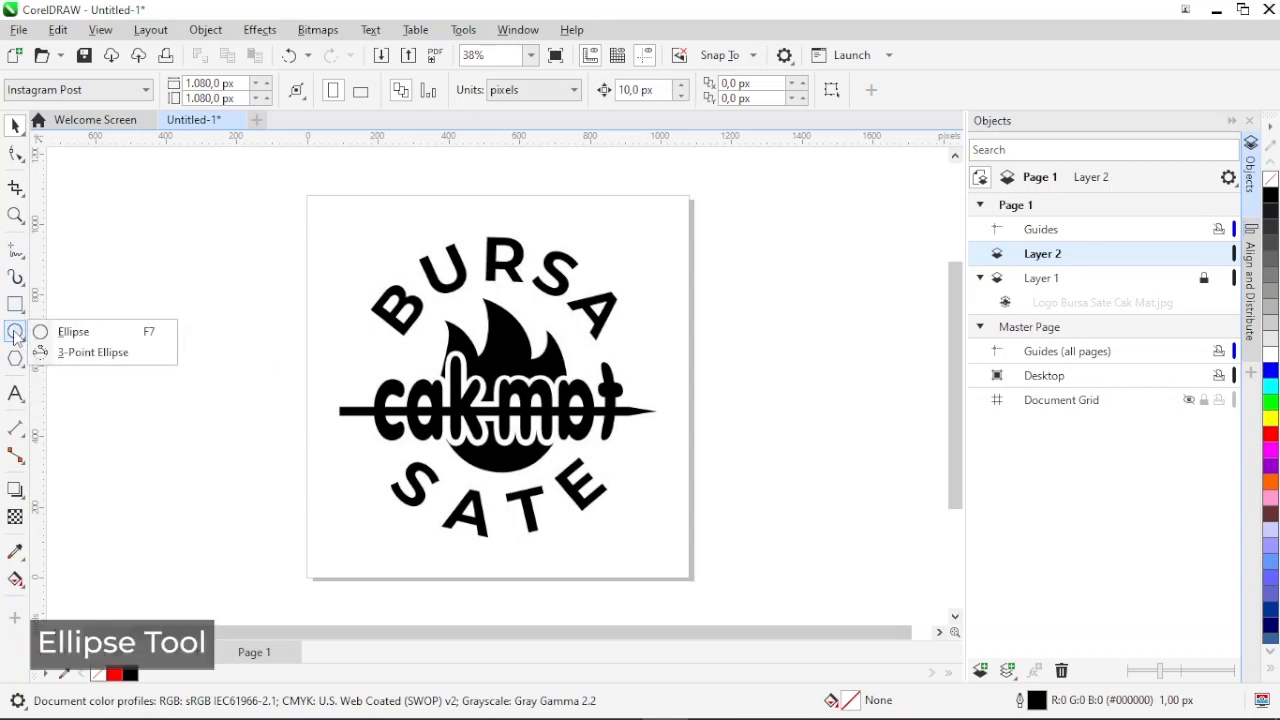
pyautogui.click(66, 332)
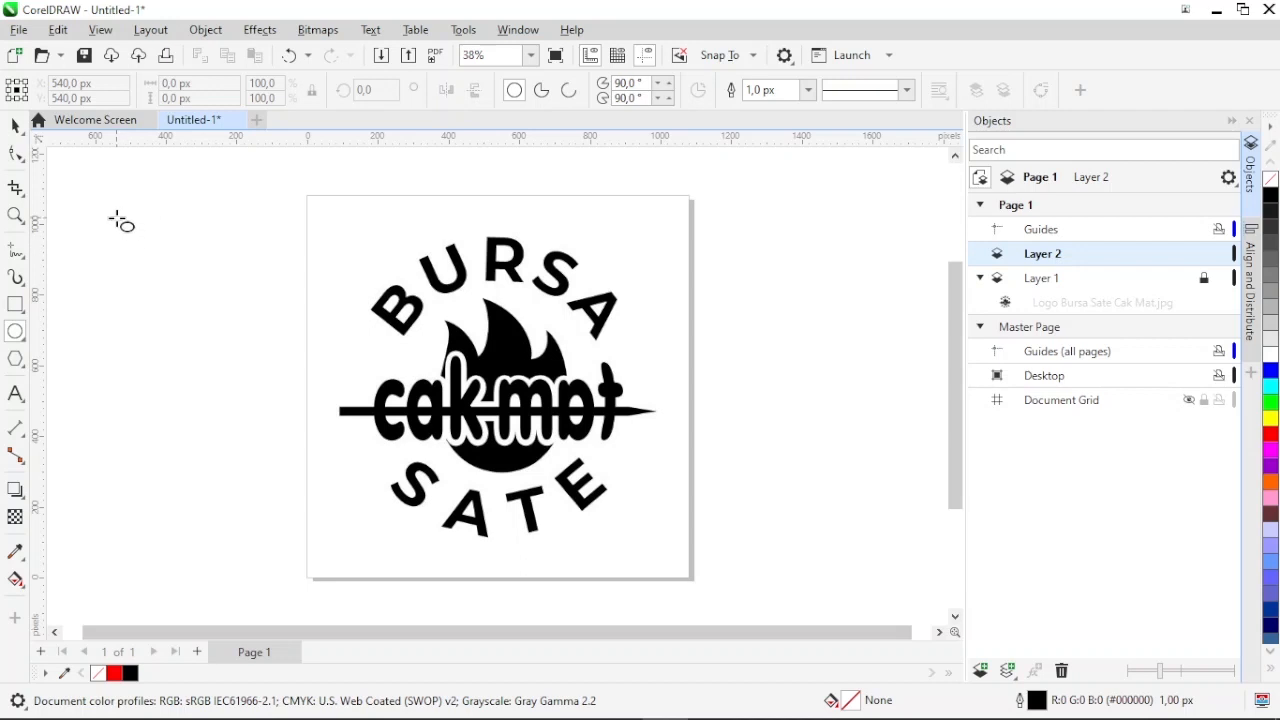
pyautogui.moveTo(118, 218); pyautogui.dragTo(329, 412)
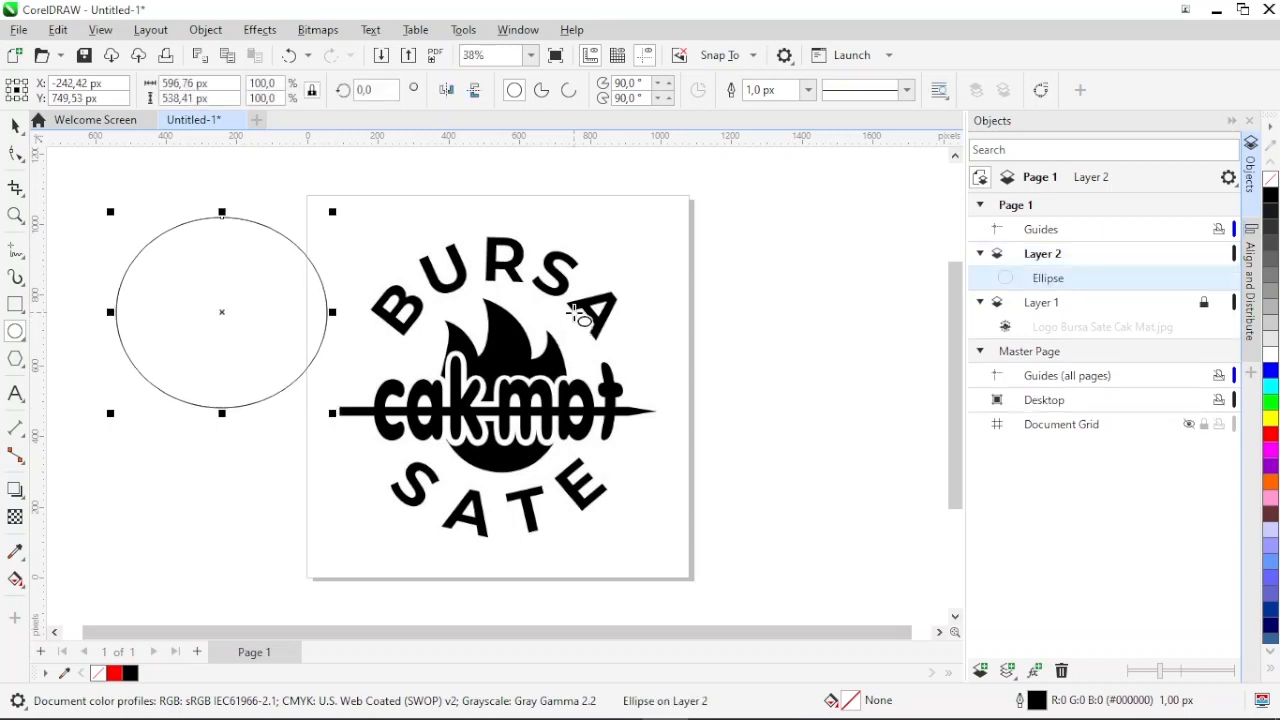
pyautogui.hotkey('ctrl', 'z')
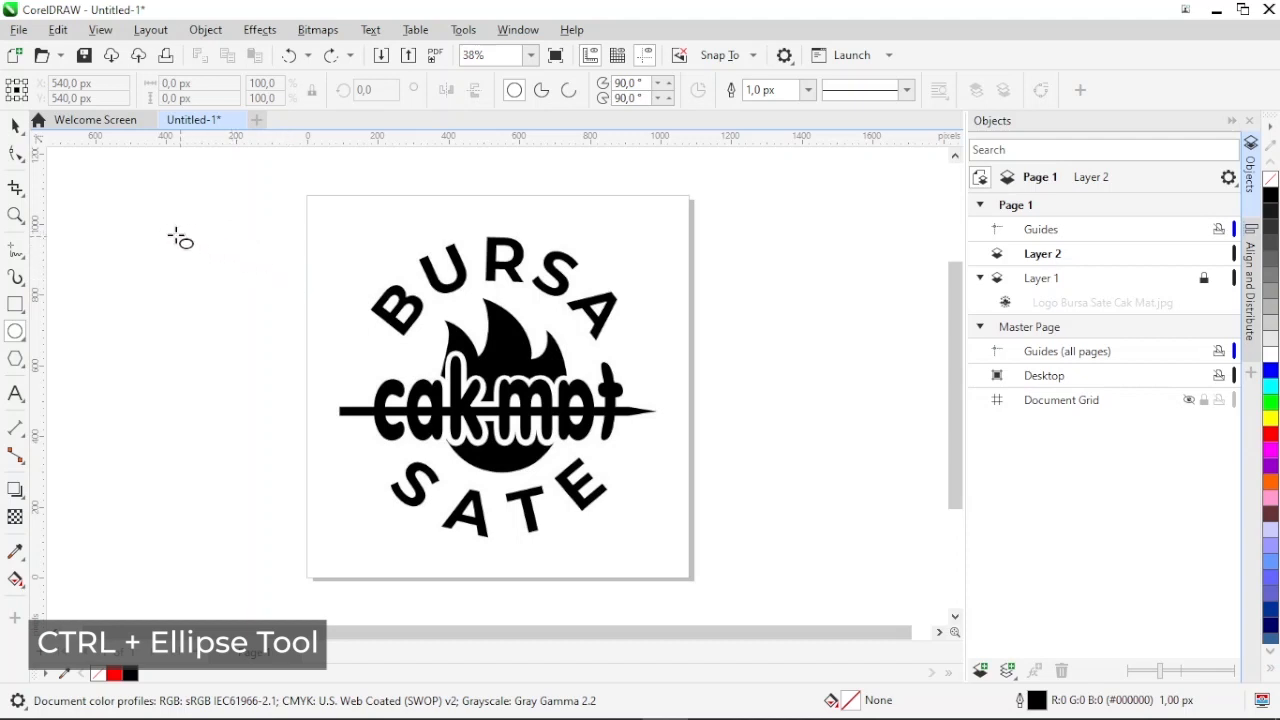
pyautogui.moveTo(173, 238); pyautogui.dragTo(368, 432)
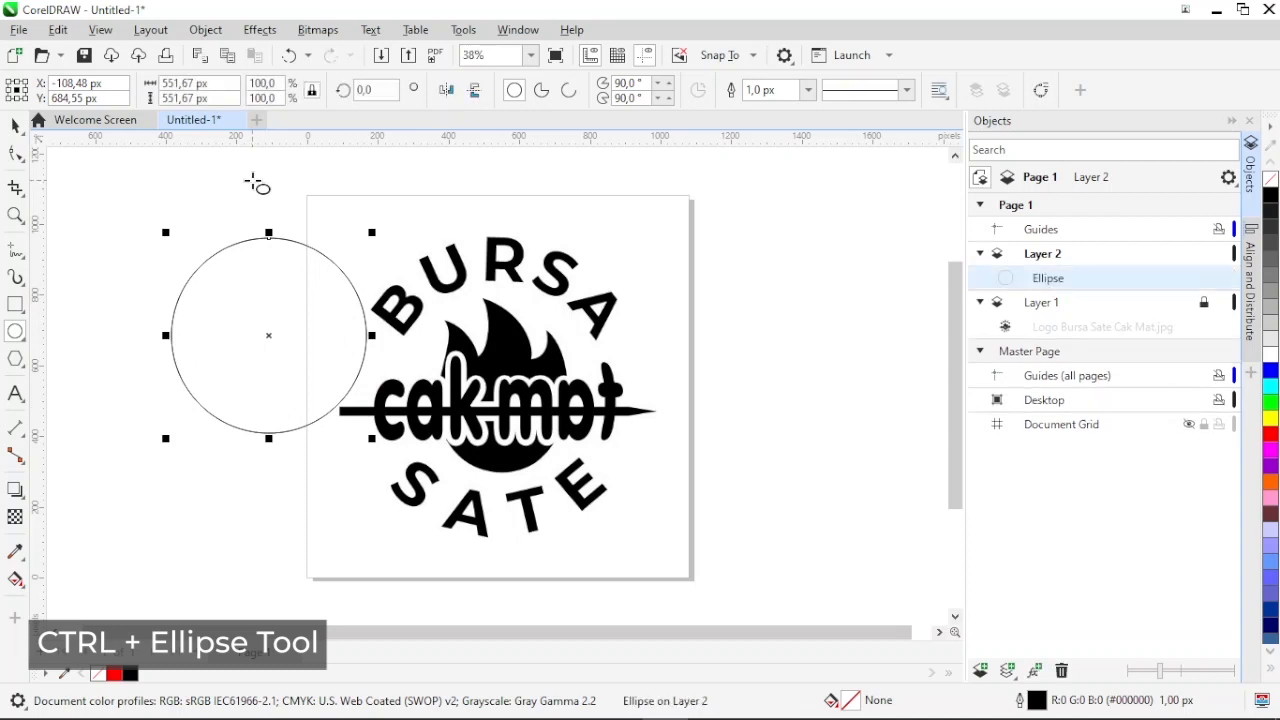
# Move the circle over the logo's flame and enlarge it to about 602 px, centred at about X 545, Y 540 px
pyautogui.click(15, 125)
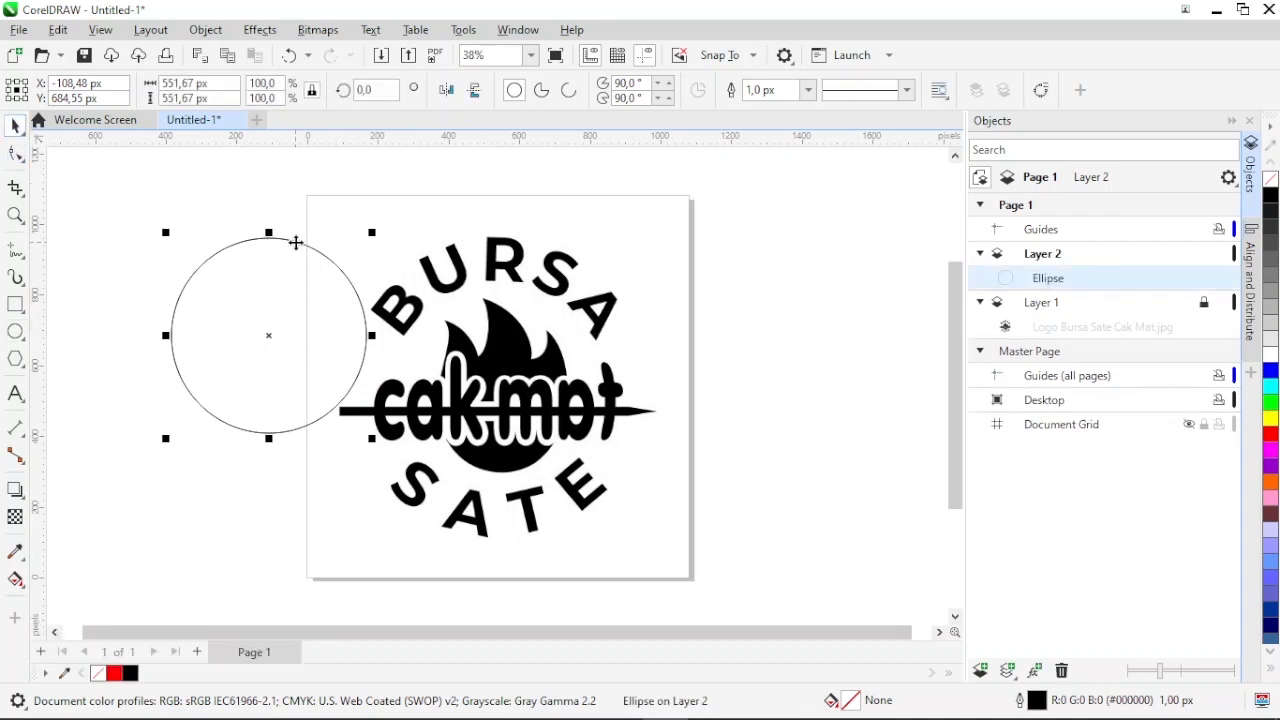
pyautogui.moveTo(296, 242); pyautogui.dragTo(519, 296)
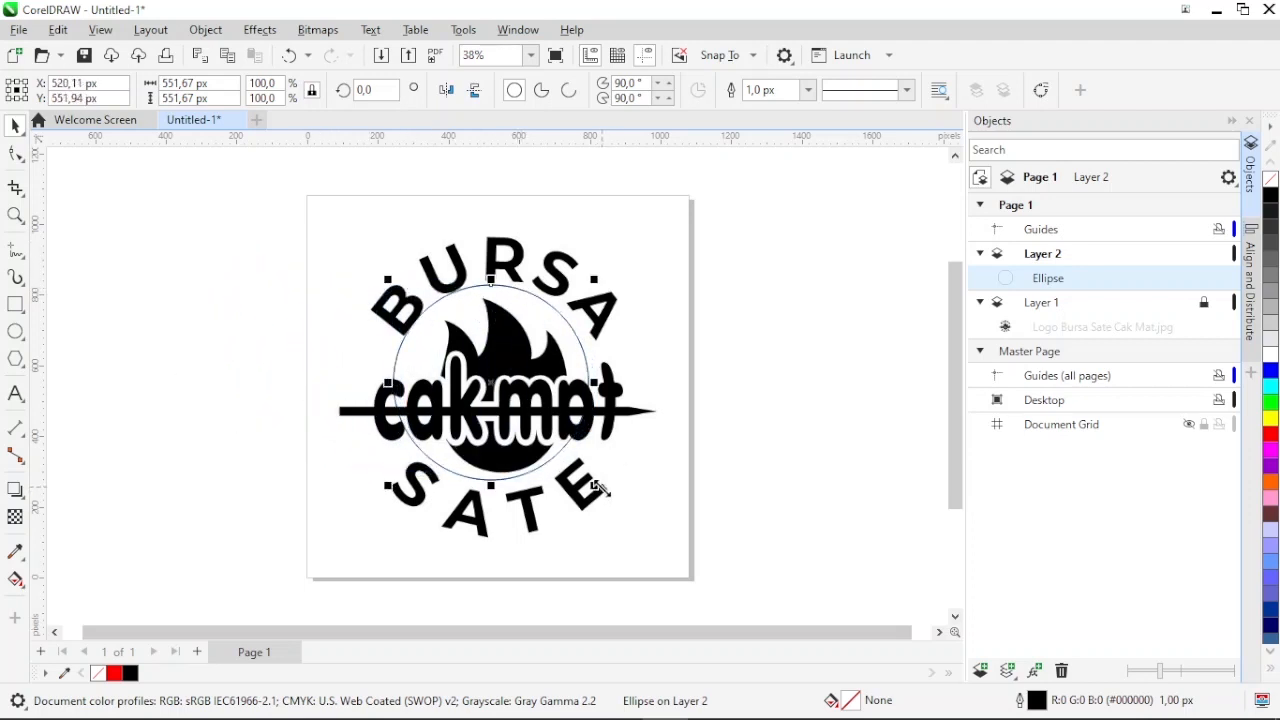
pyautogui.moveTo(597, 487); pyautogui.dragTo(614, 504)
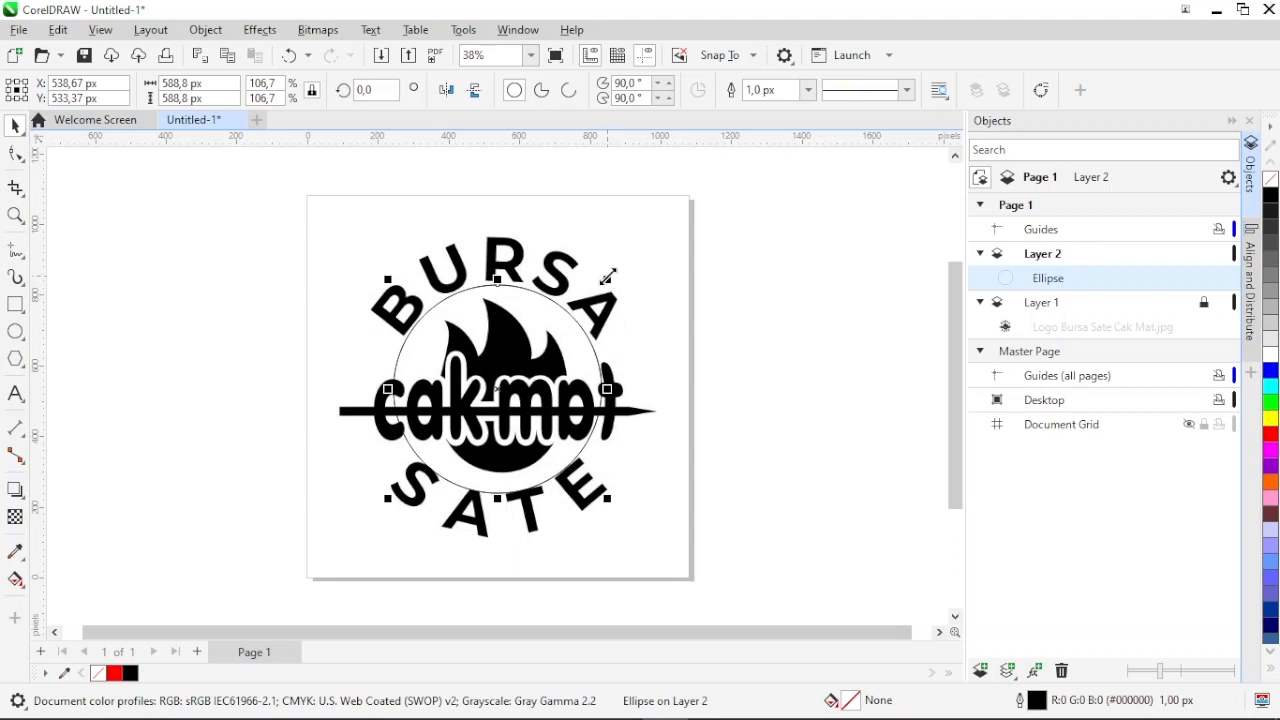
pyautogui.moveTo(608, 280); pyautogui.dragTo(617, 272)
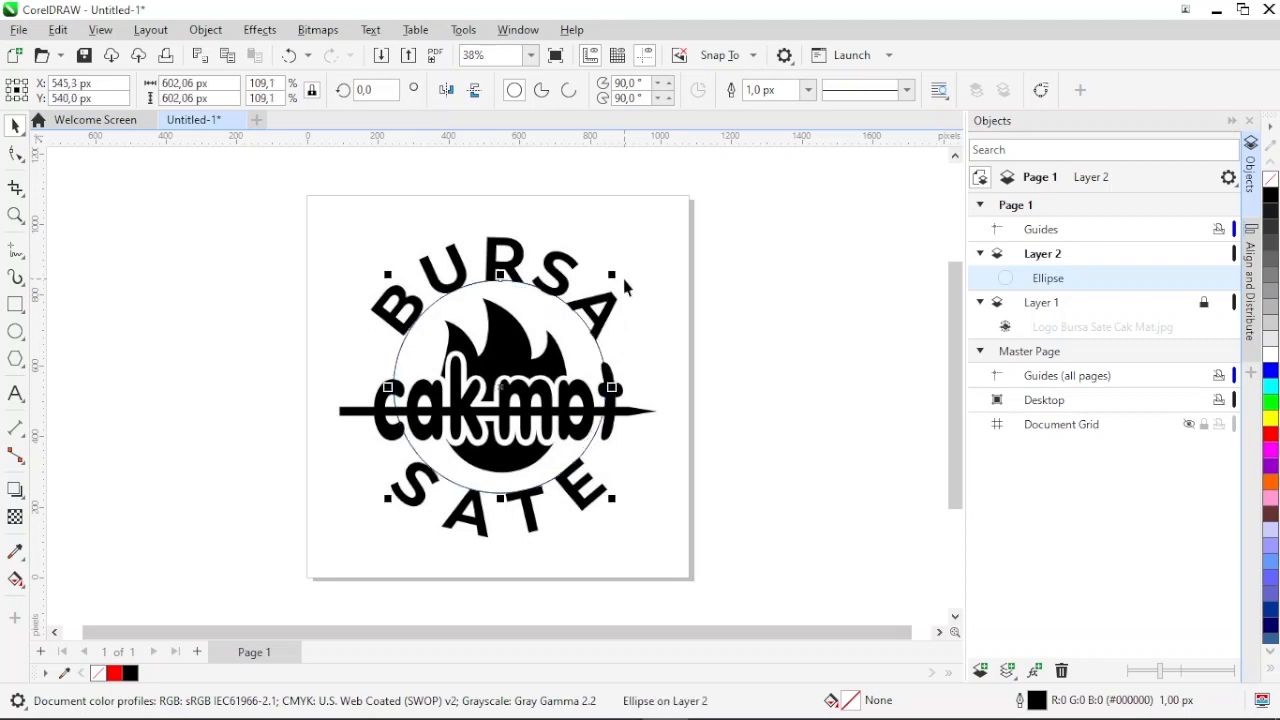
# Add the text BURSA along the top of the circle's outline with the Text tool
pyautogui.click(14, 395)
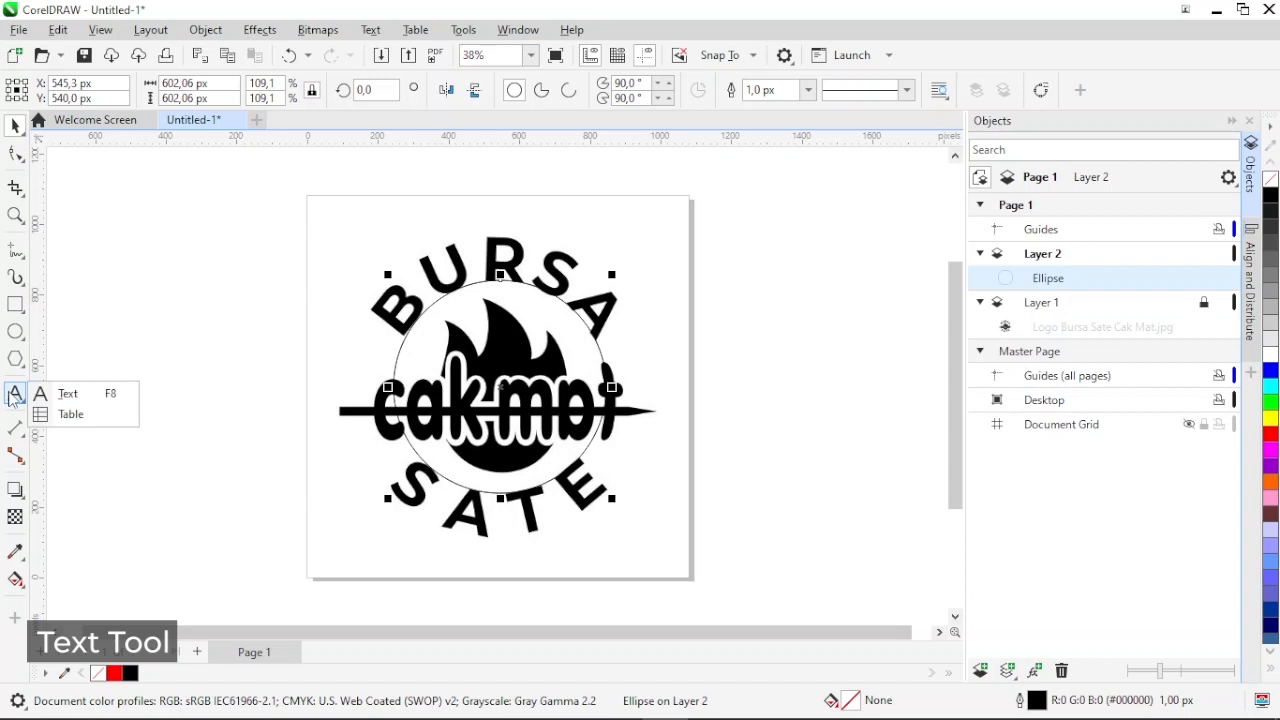
pyautogui.click(68, 394)
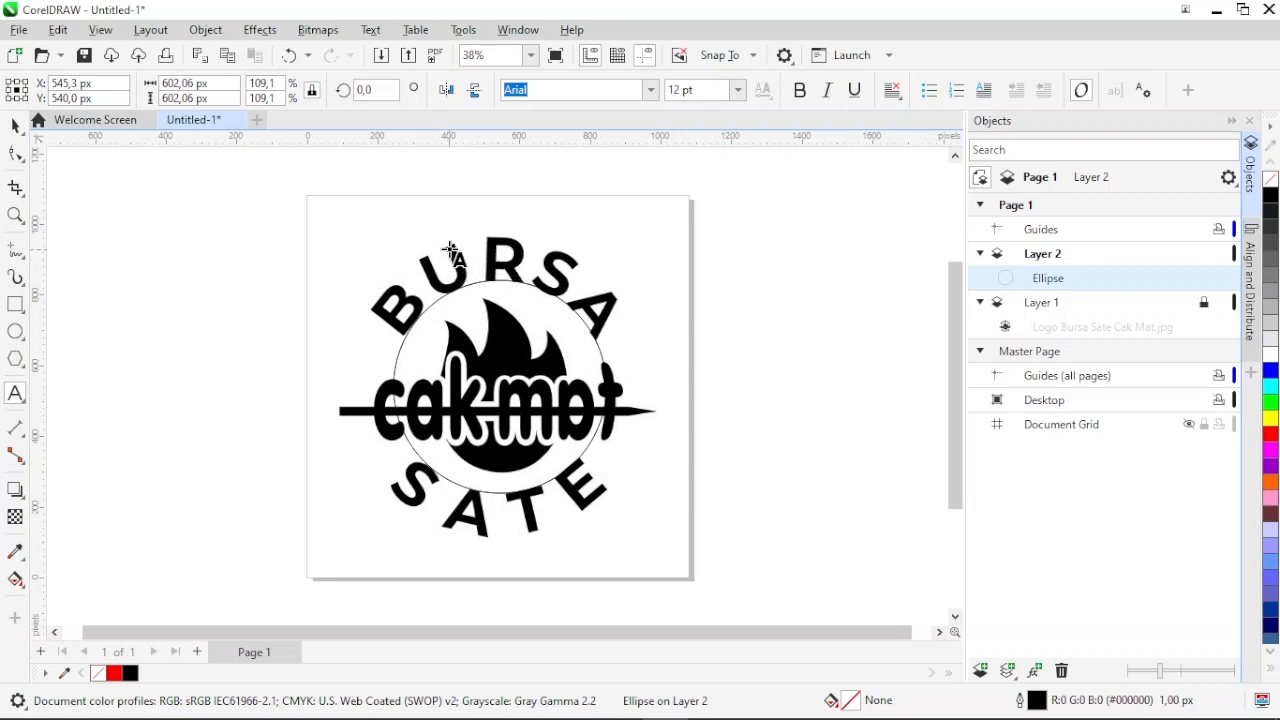
pyautogui.click(510, 285)
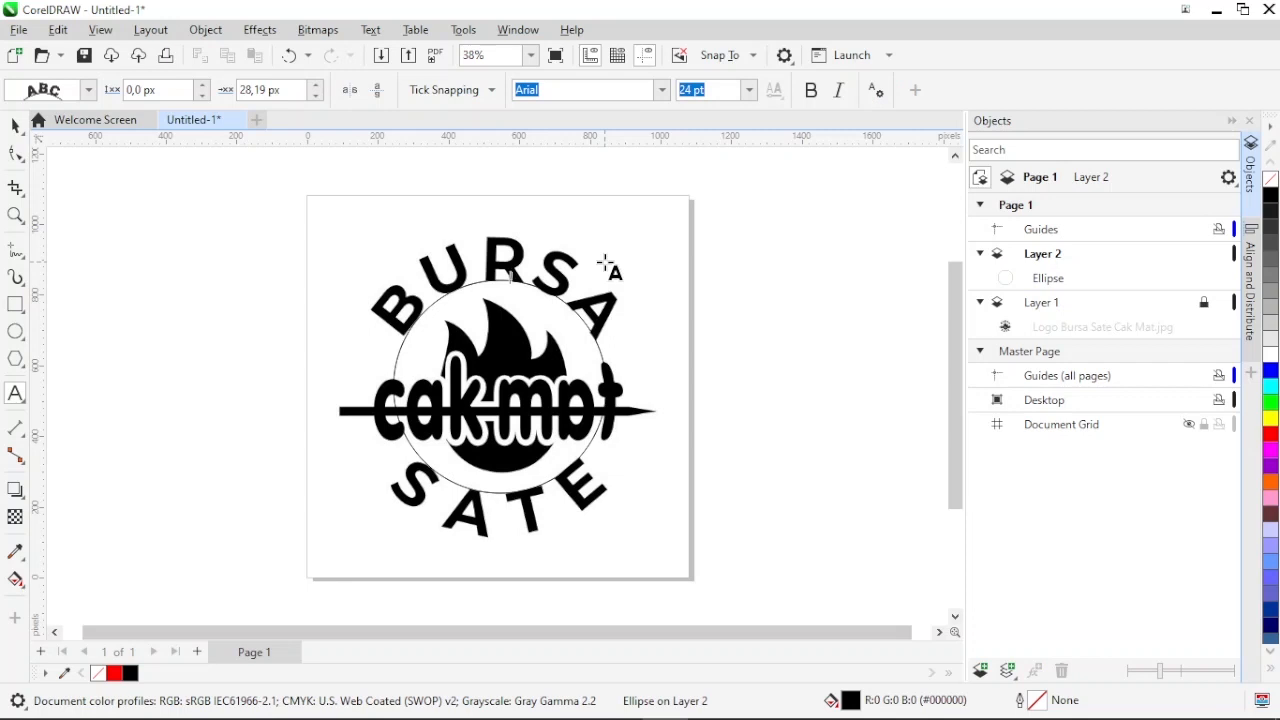
pyautogui.write('BURSA')
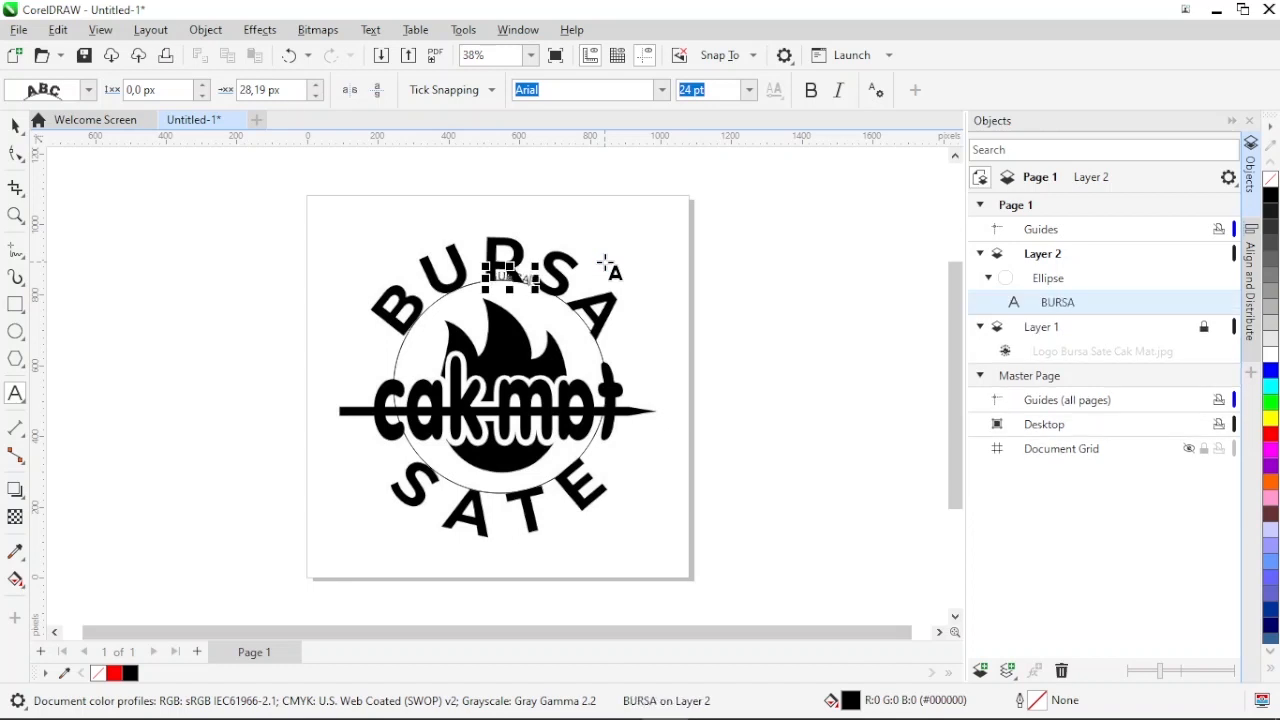
# Fill the curved BURSA text with red and enlarge it to about 127 pt to approximate the logo's lettering
pyautogui.click(15, 125)
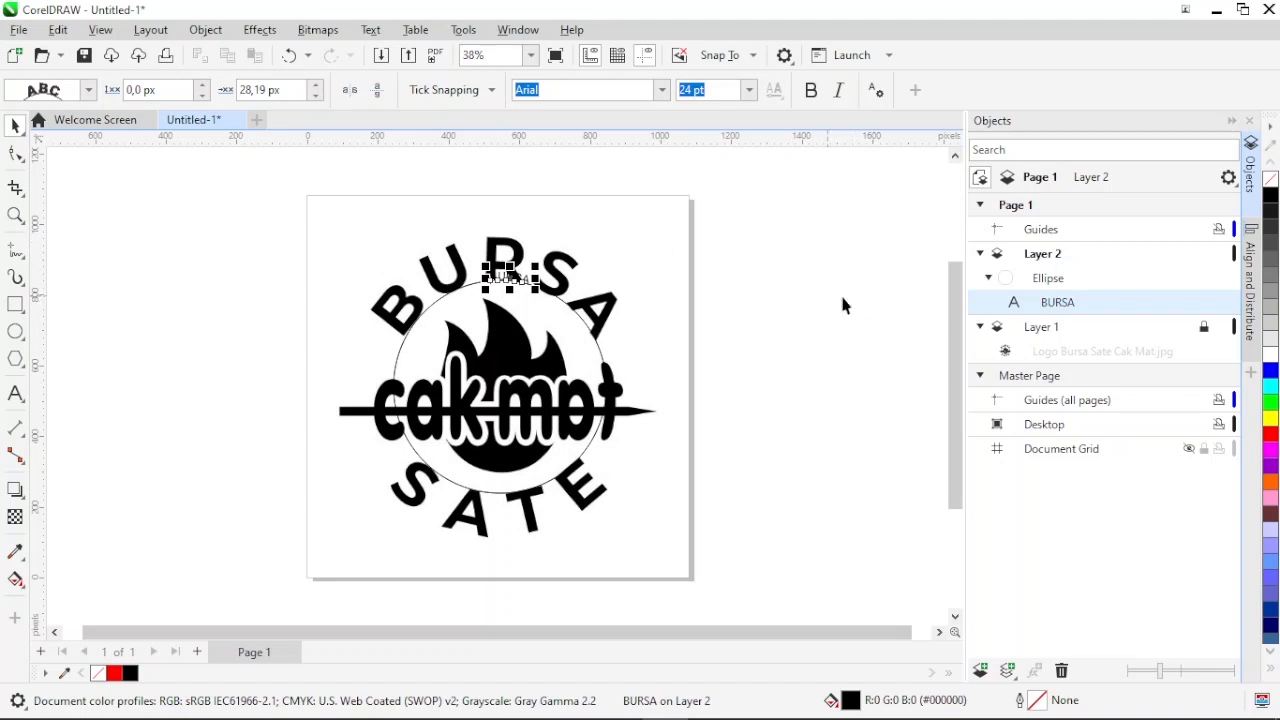
pyautogui.click(1271, 434)
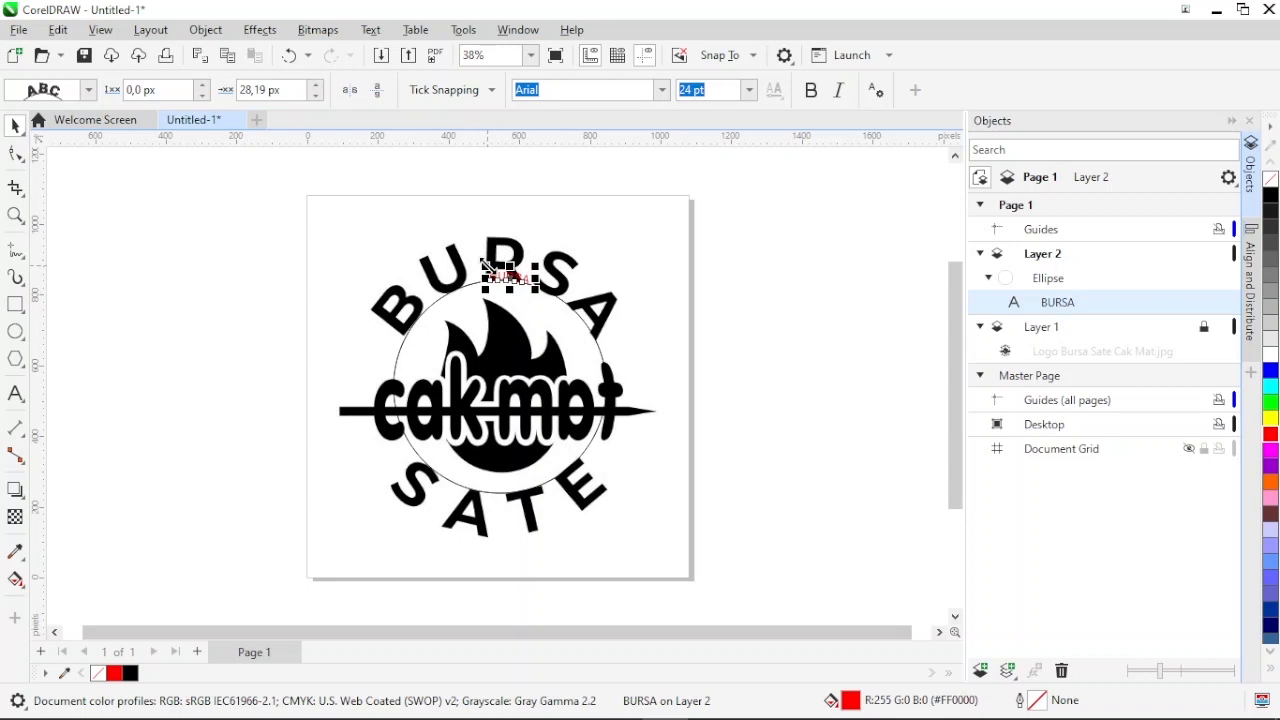
pyautogui.moveTo(484, 266); pyautogui.dragTo(322, 210)
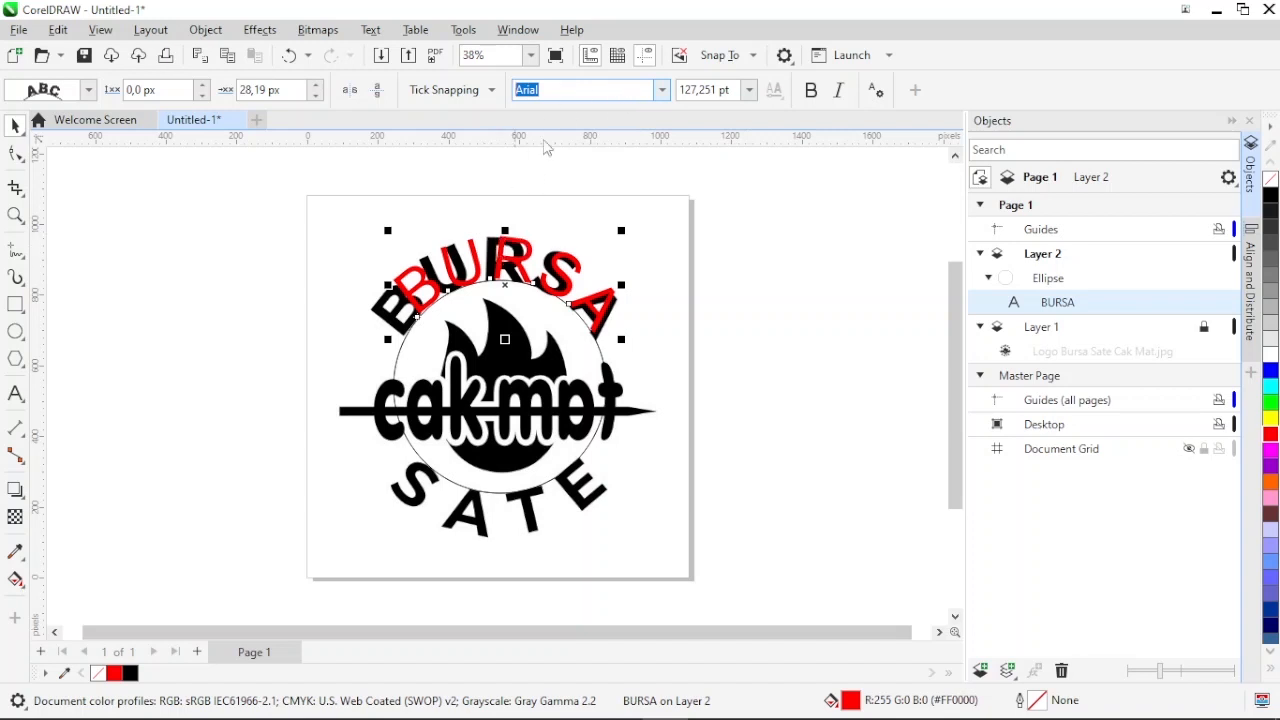
# Change the font of the curved BURSA text to Montserrat and make it bold
pyautogui.click(662, 90)
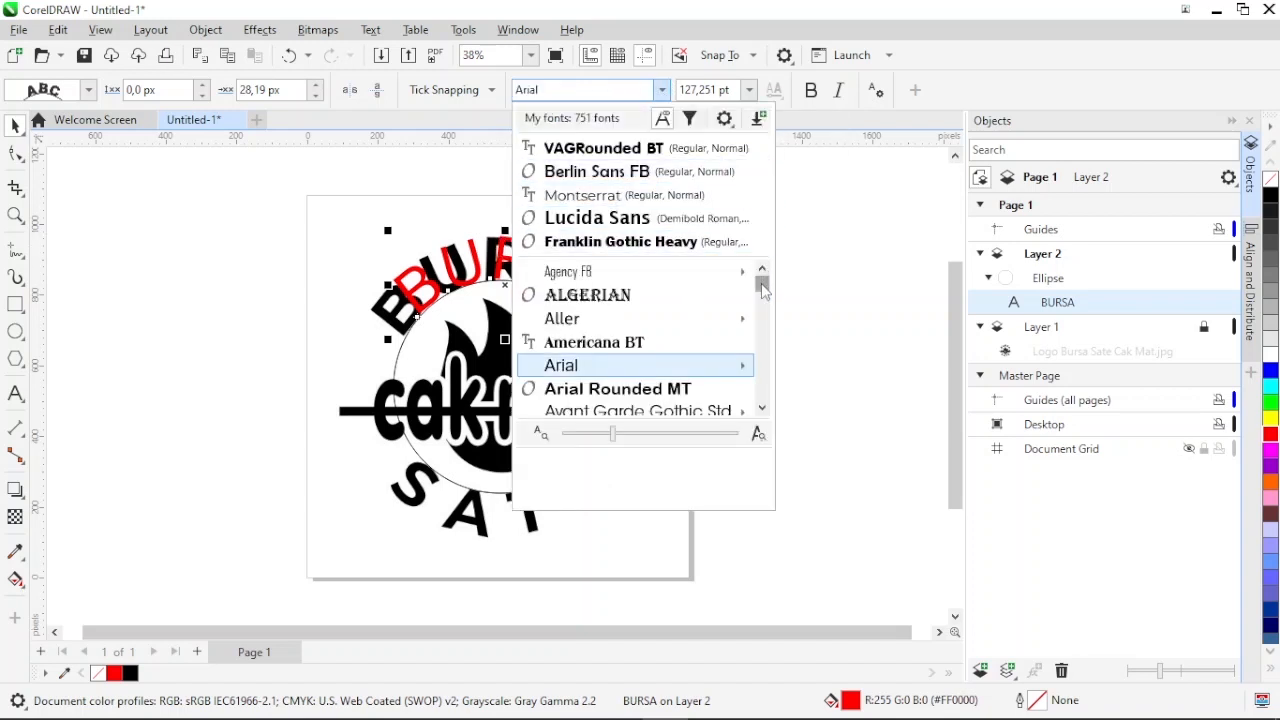
pyautogui.moveTo(762, 287); pyautogui.dragTo(762, 358)
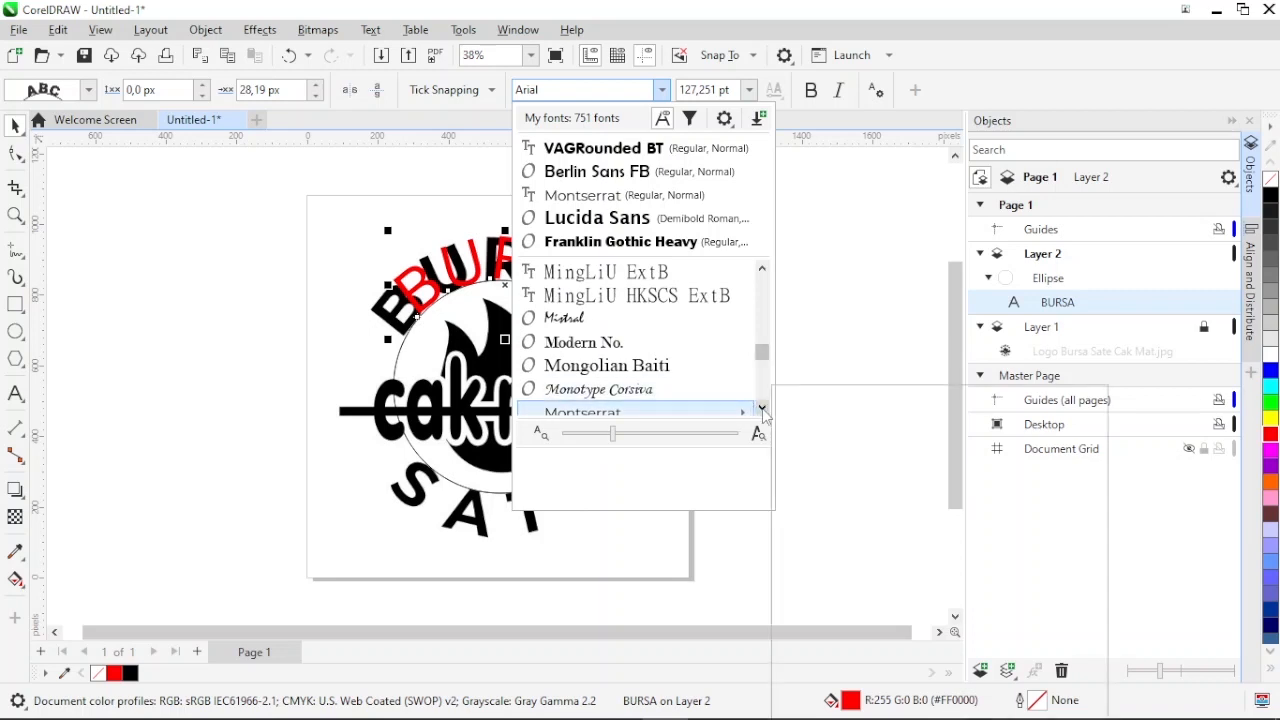
pyautogui.click(762, 409)
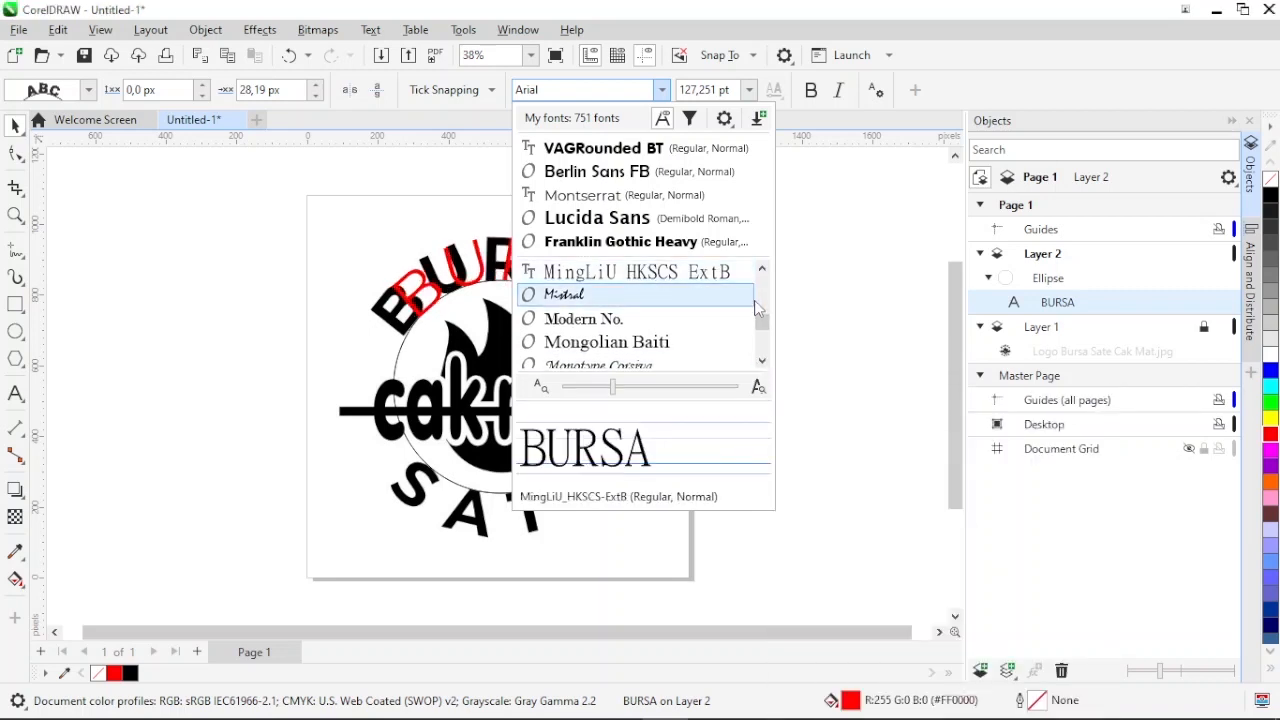
pyautogui.moveTo(763, 330); pyautogui.dragTo(765, 322)
pyautogui.scroll(-3, 767, 343)
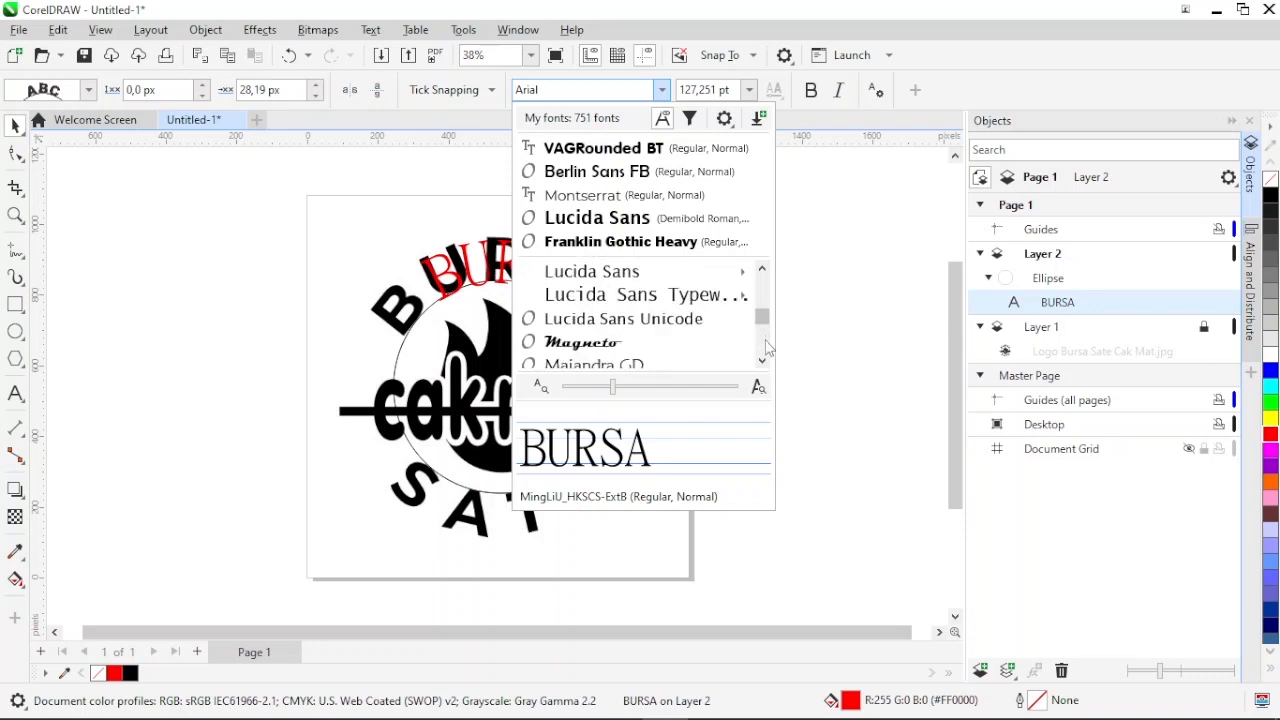
pyautogui.scroll(-5, 762, 364)
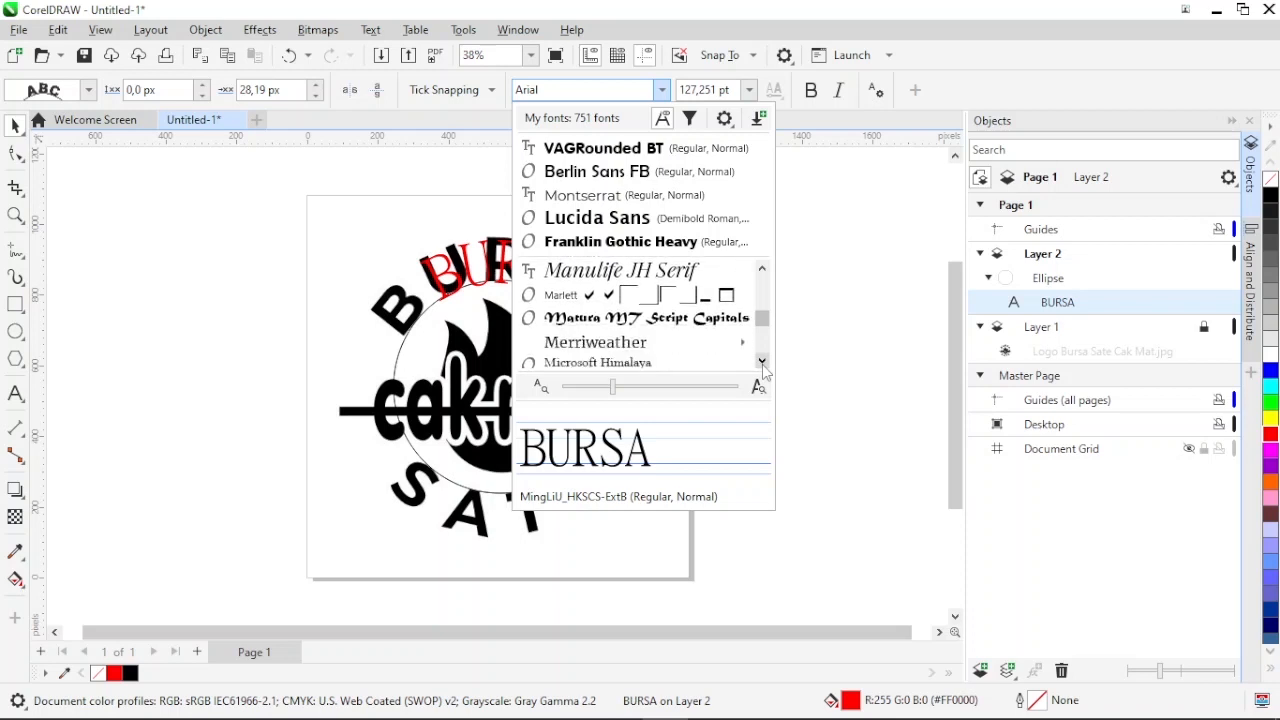
pyautogui.scroll(-3, 762, 364)
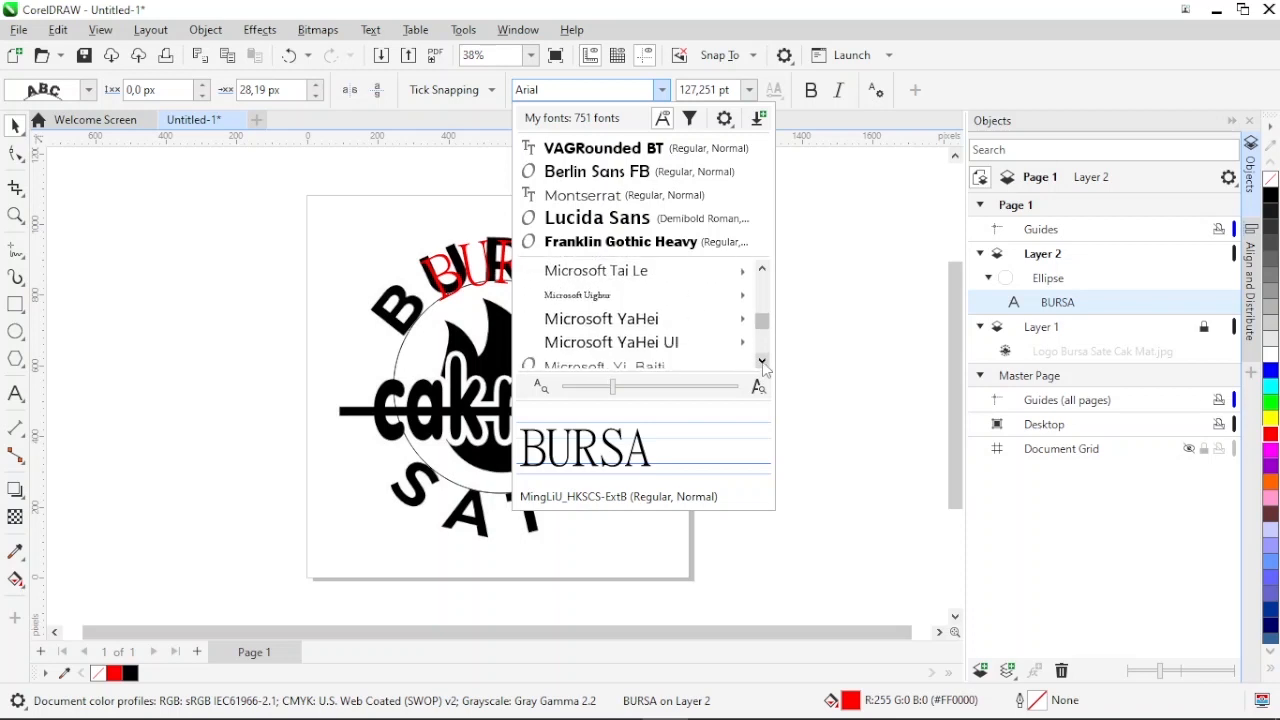
pyautogui.moveTo(765, 333); pyautogui.dragTo(768, 352)
pyautogui.scroll(-2, 768, 352)
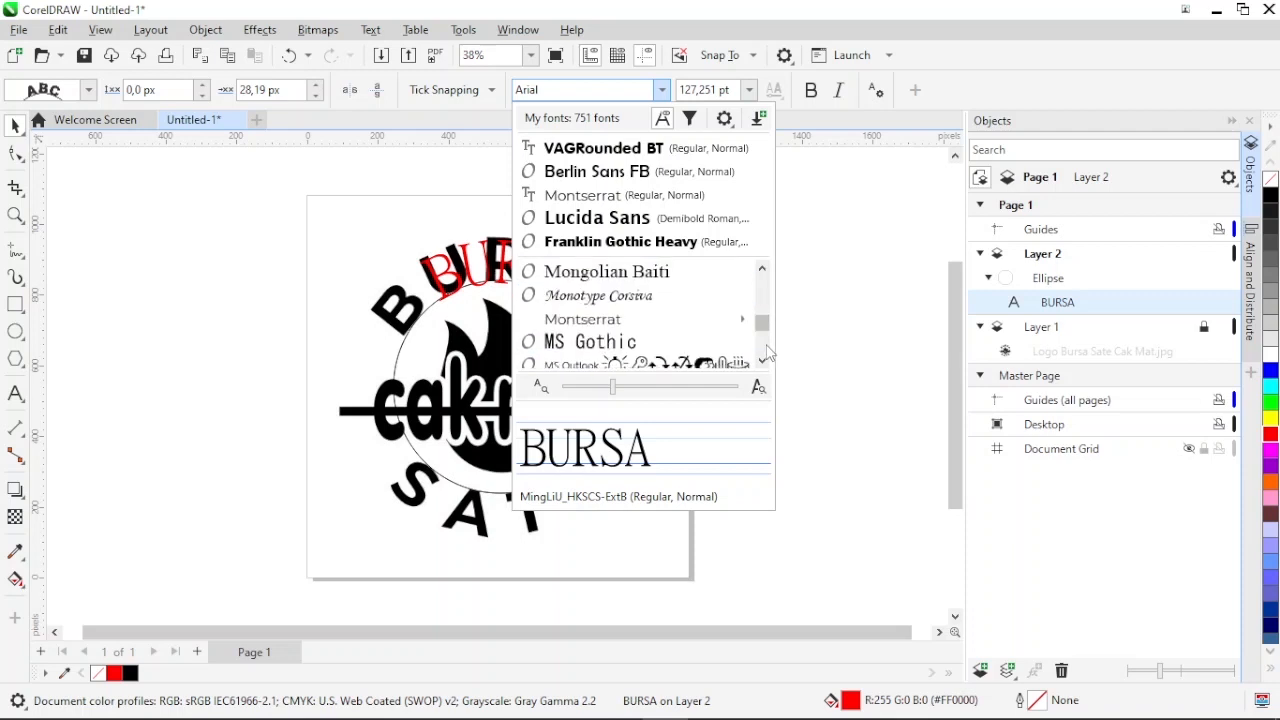
pyautogui.scroll(-4, 768, 352)
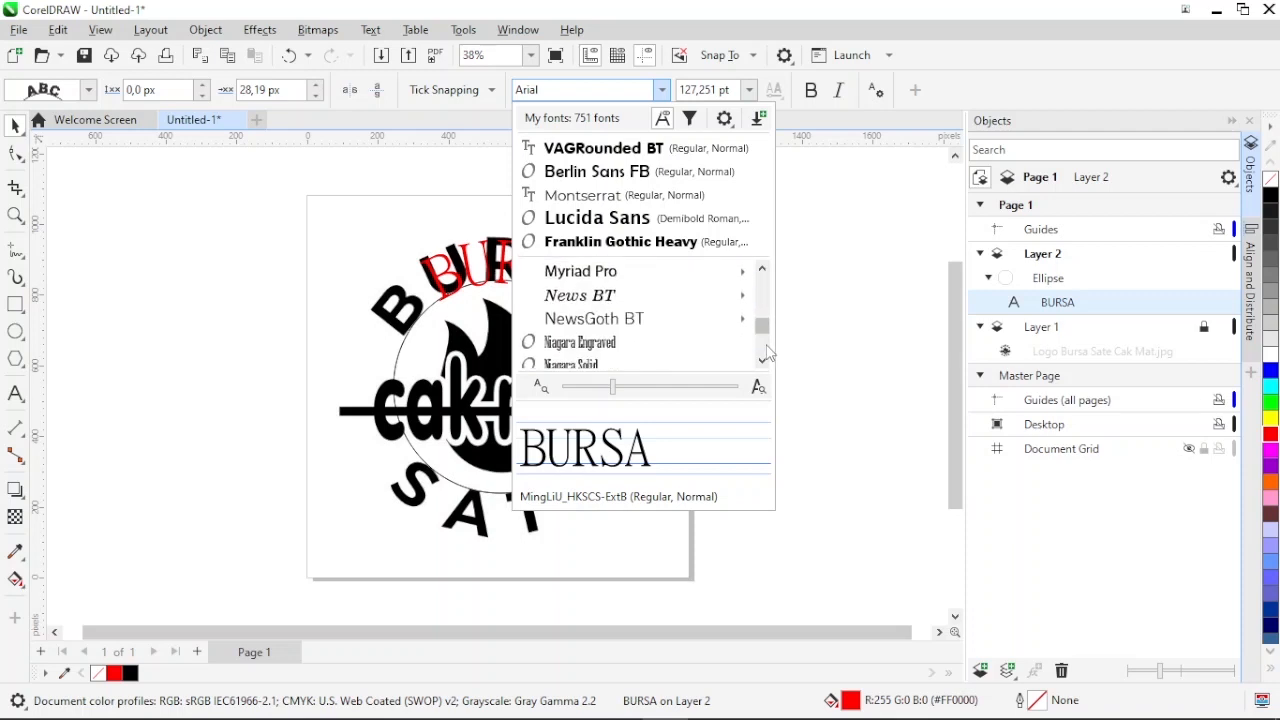
pyautogui.scroll(-1, 768, 352)
pyautogui.scroll(1, 768, 293)
pyautogui.scroll(1, 766, 300)
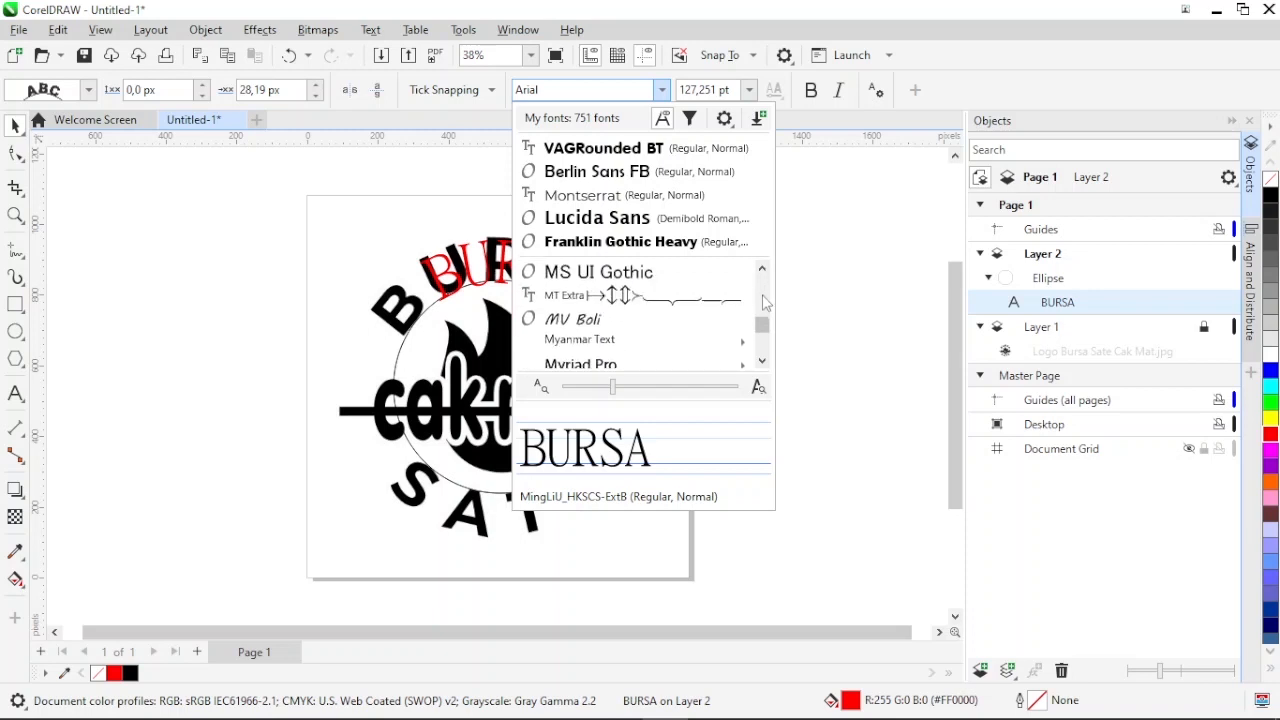
pyautogui.scroll(3, 764, 298)
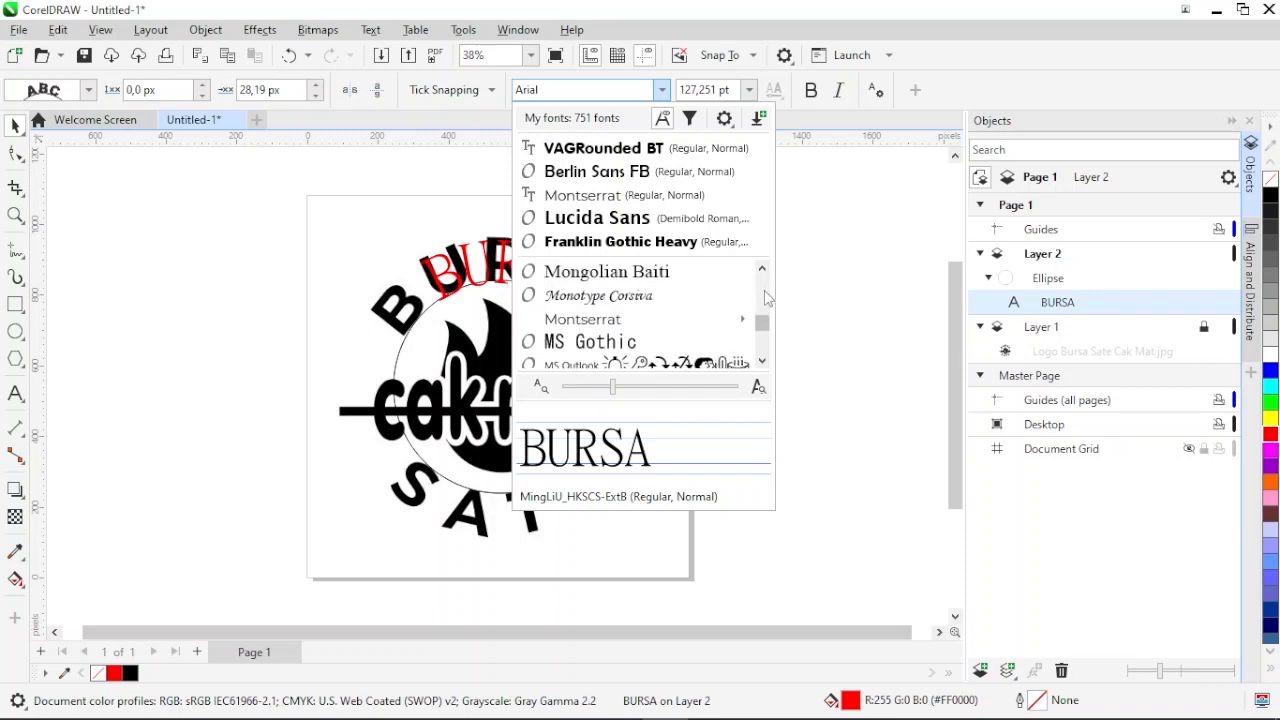
pyautogui.scroll(4, 764, 290)
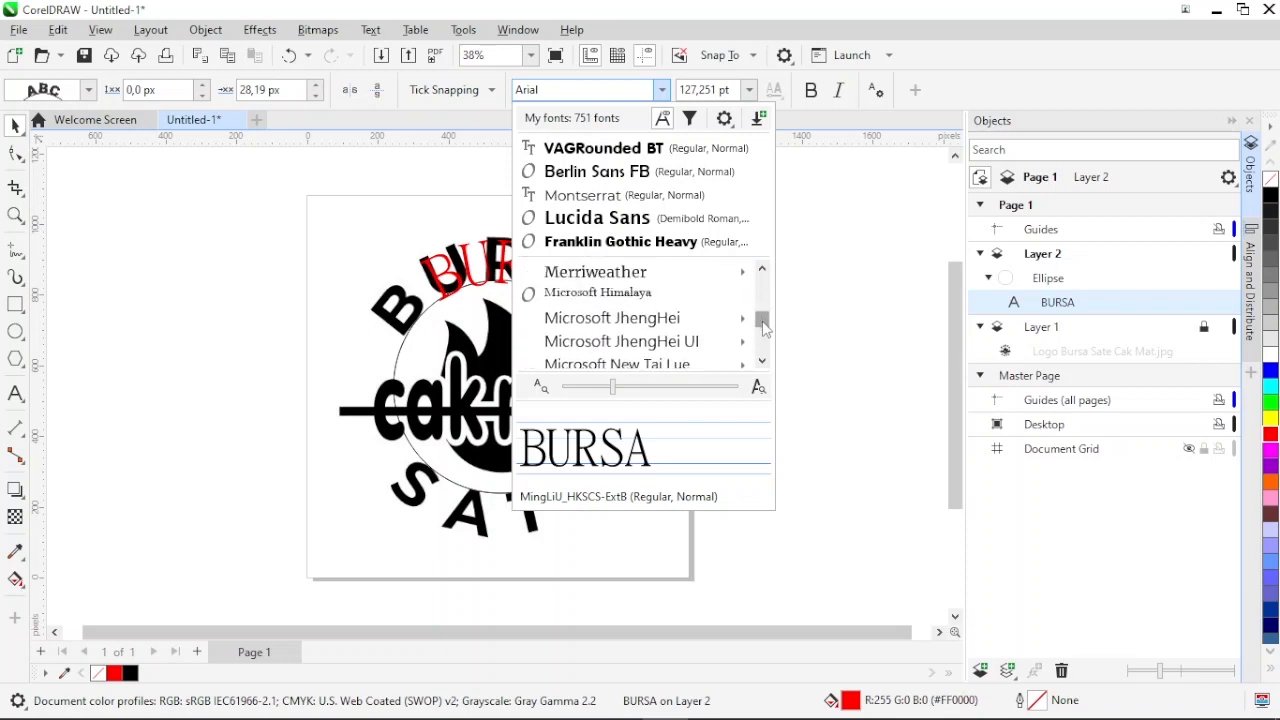
pyautogui.scroll(2, 764, 330)
pyautogui.scroll(-6, 764, 330)
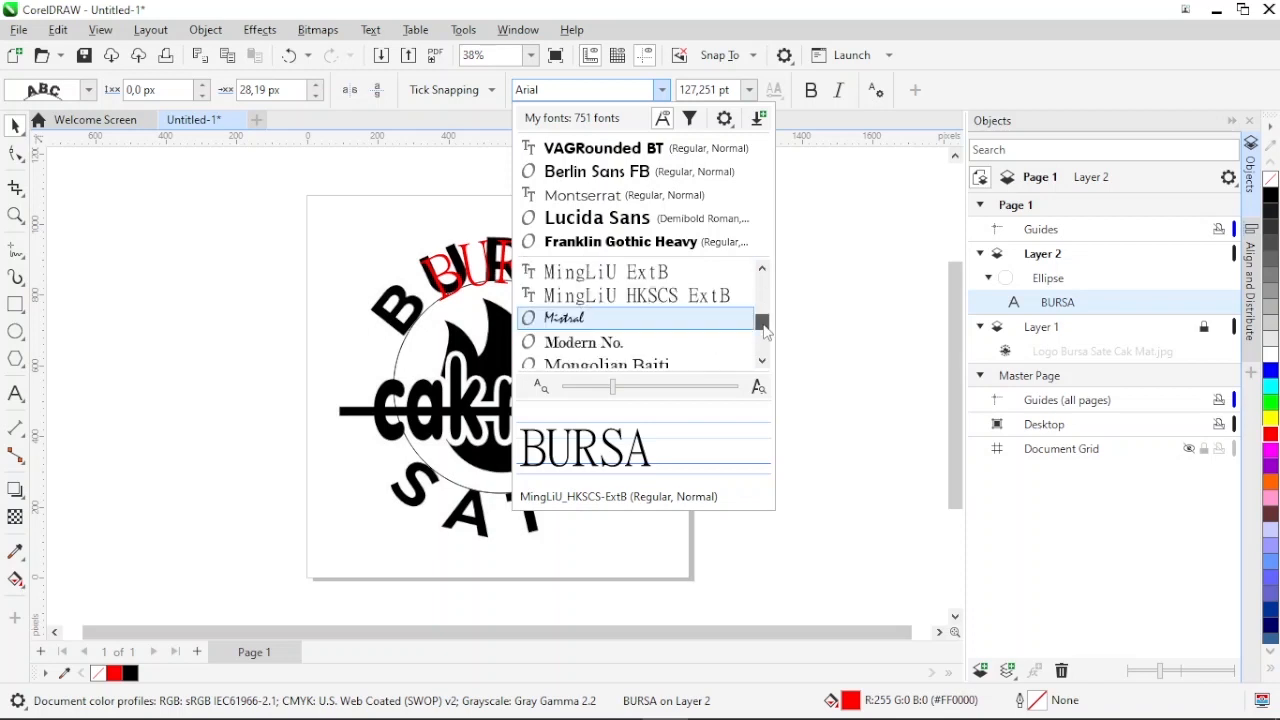
pyautogui.click(763, 272)
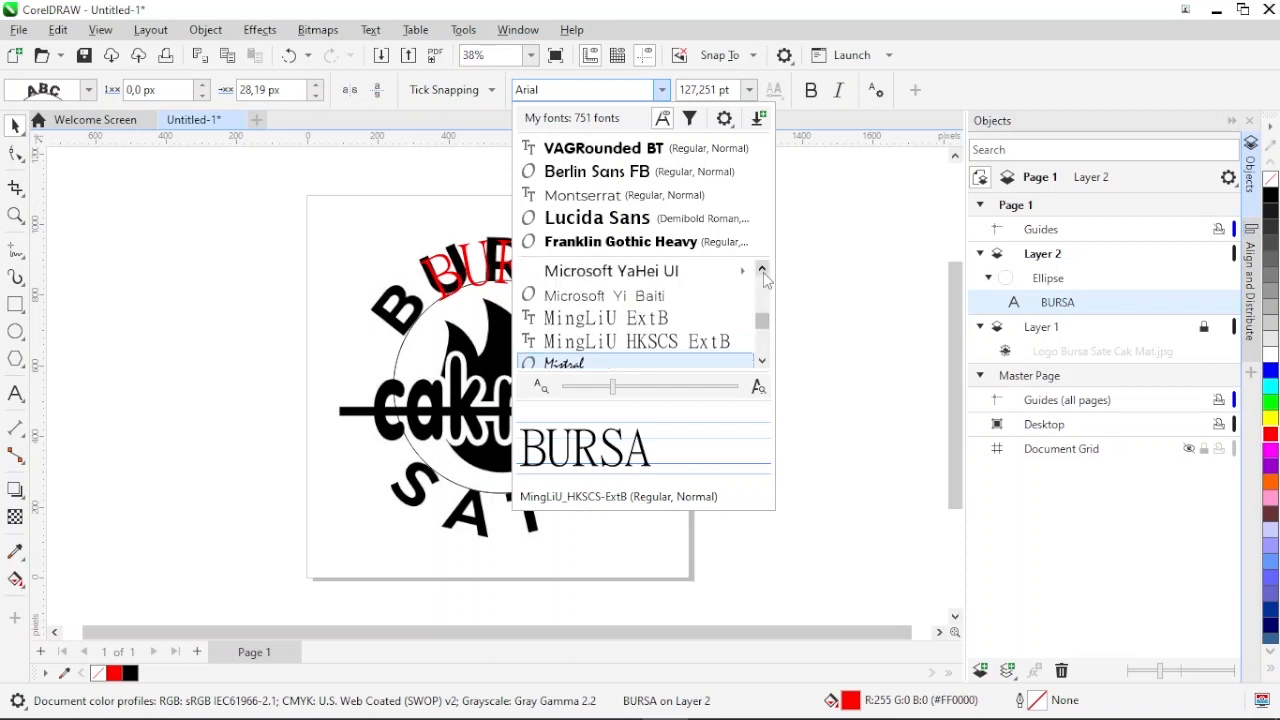
pyautogui.click(763, 272)
pyautogui.click(763, 272)
pyautogui.click(763, 272)
pyautogui.click(763, 272)
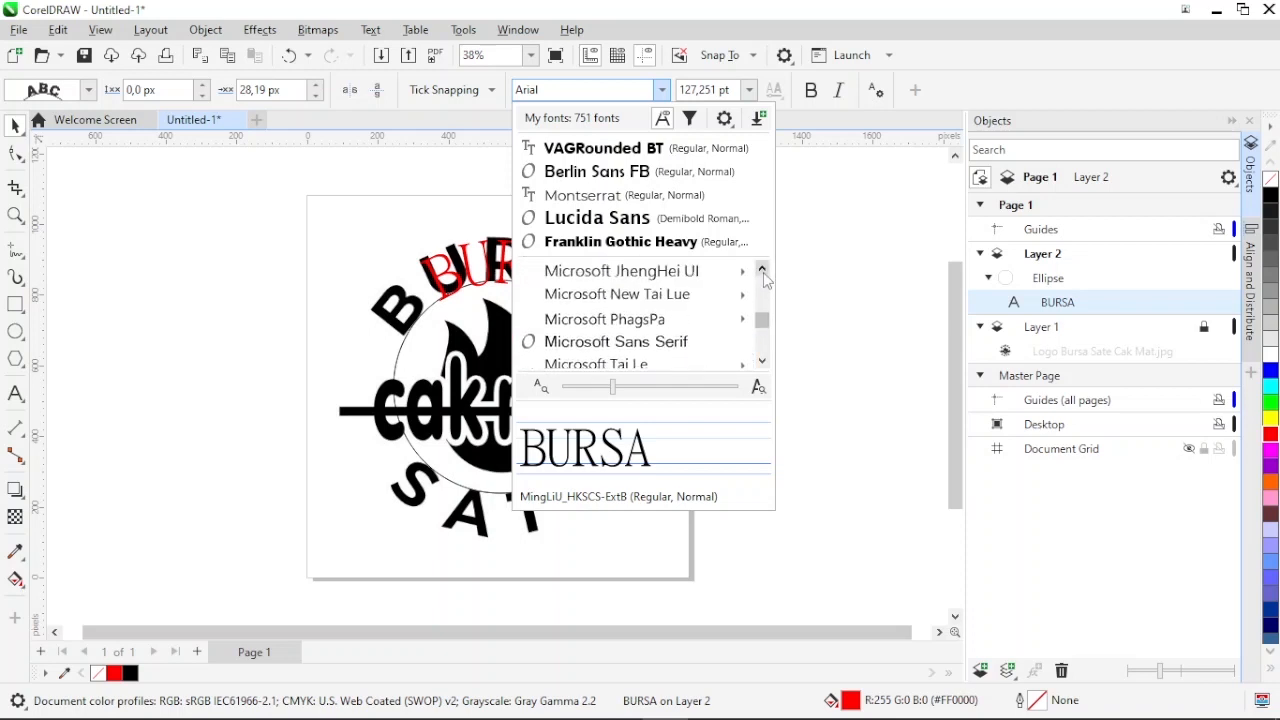
pyautogui.click(763, 272)
pyautogui.click(766, 350)
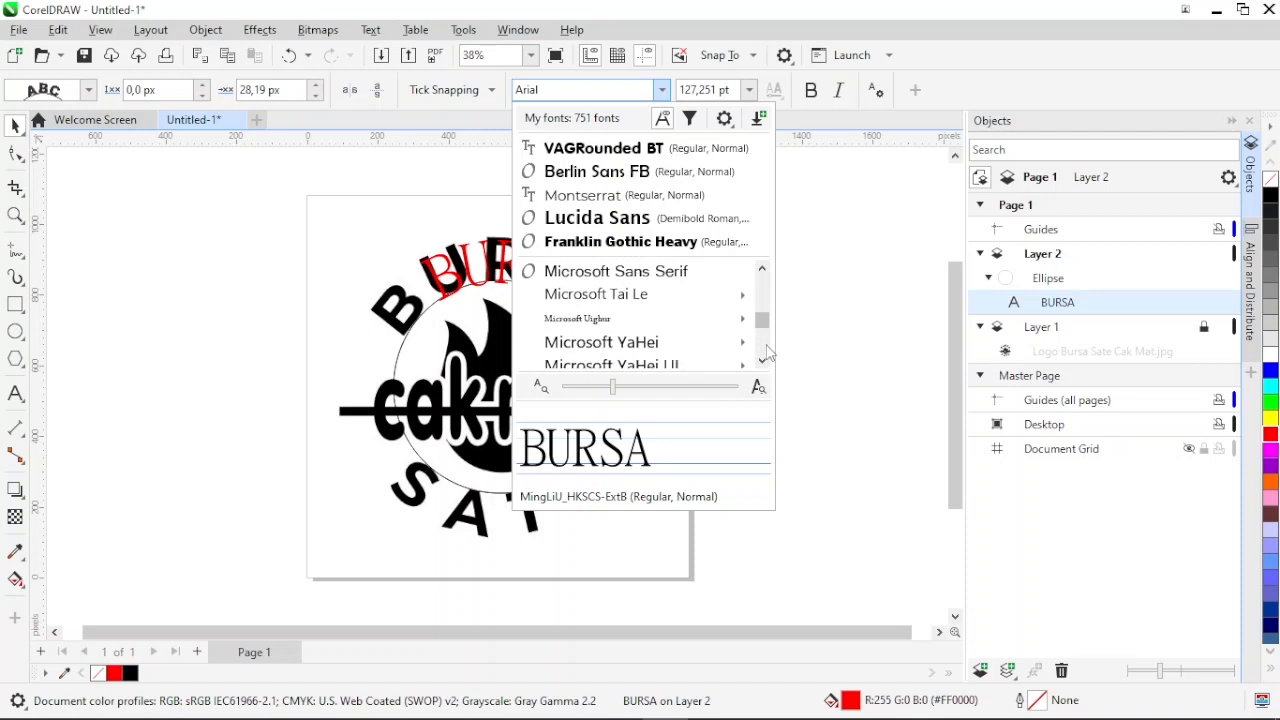
pyautogui.click(766, 352)
pyautogui.click(766, 352)
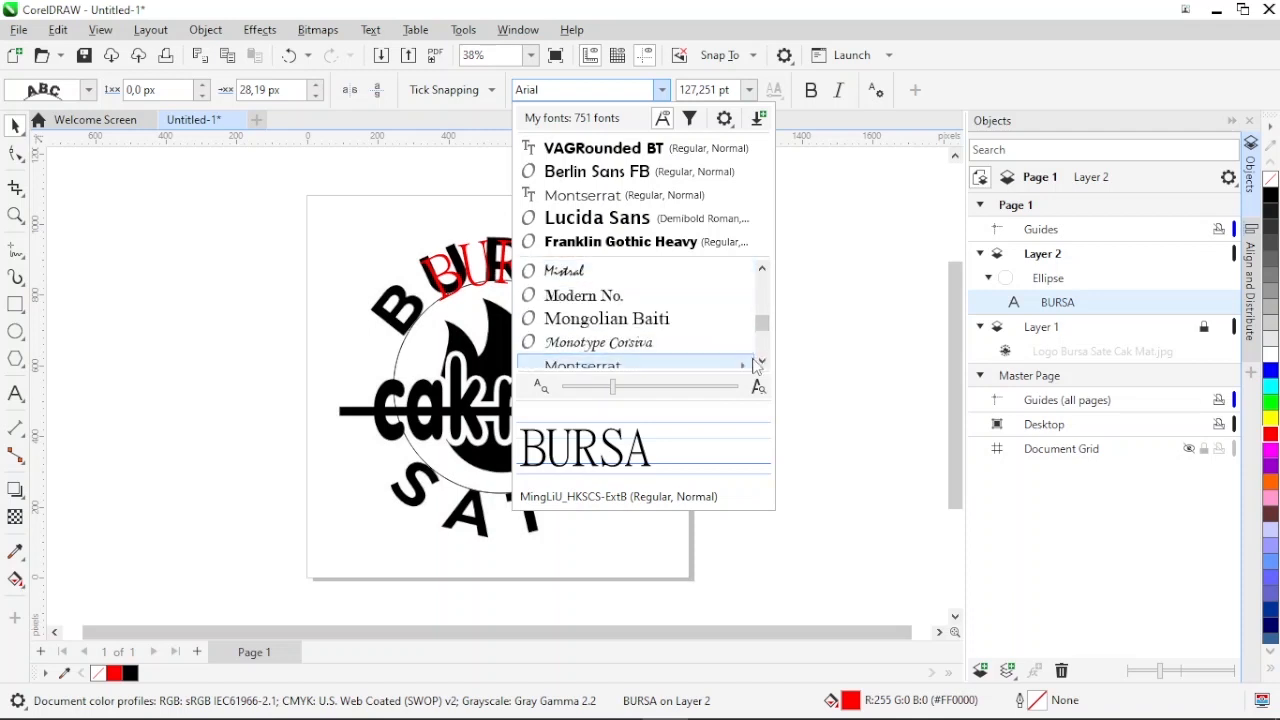
pyautogui.click(762, 361)
pyautogui.moveTo(723, 352)
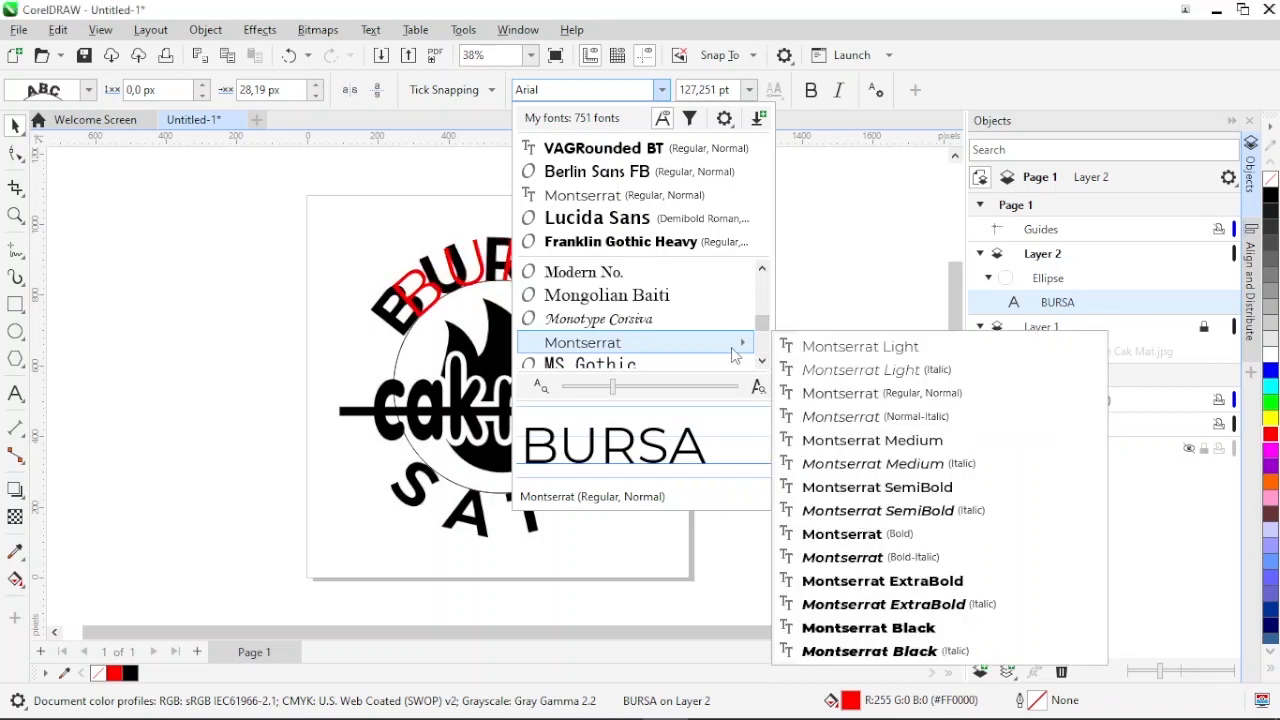
pyautogui.click(737, 343)
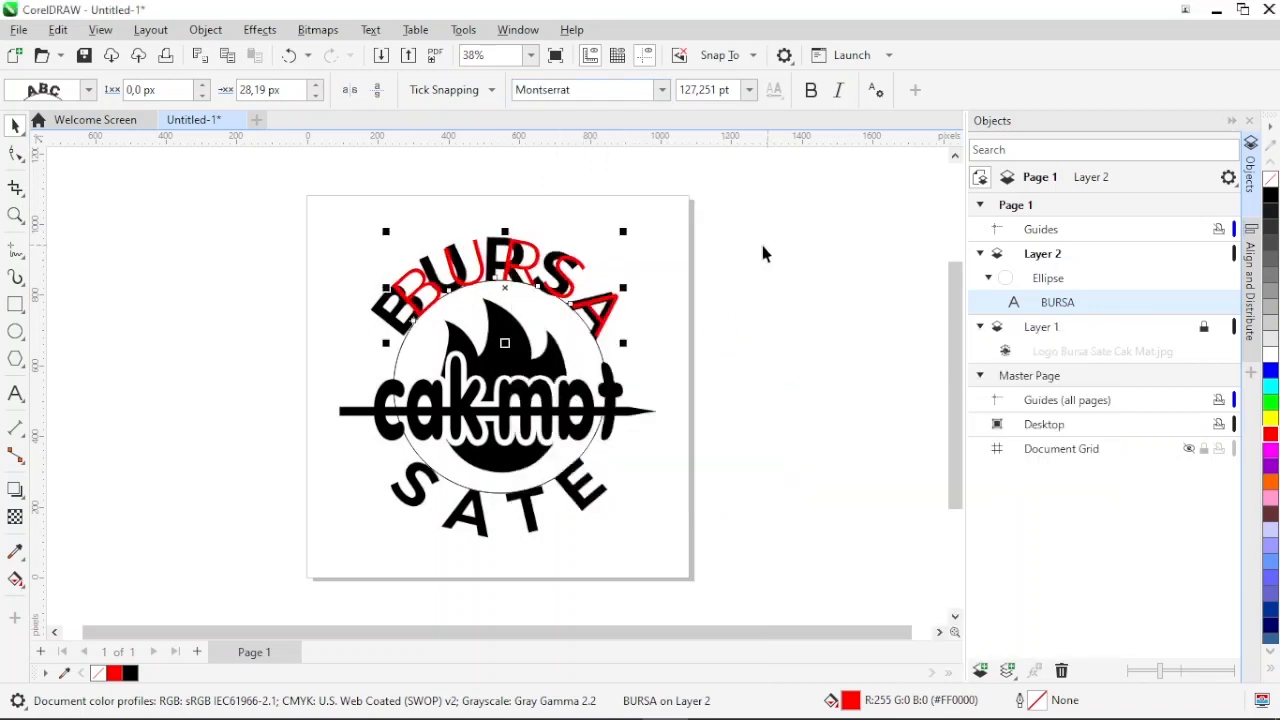
pyautogui.click(812, 97)
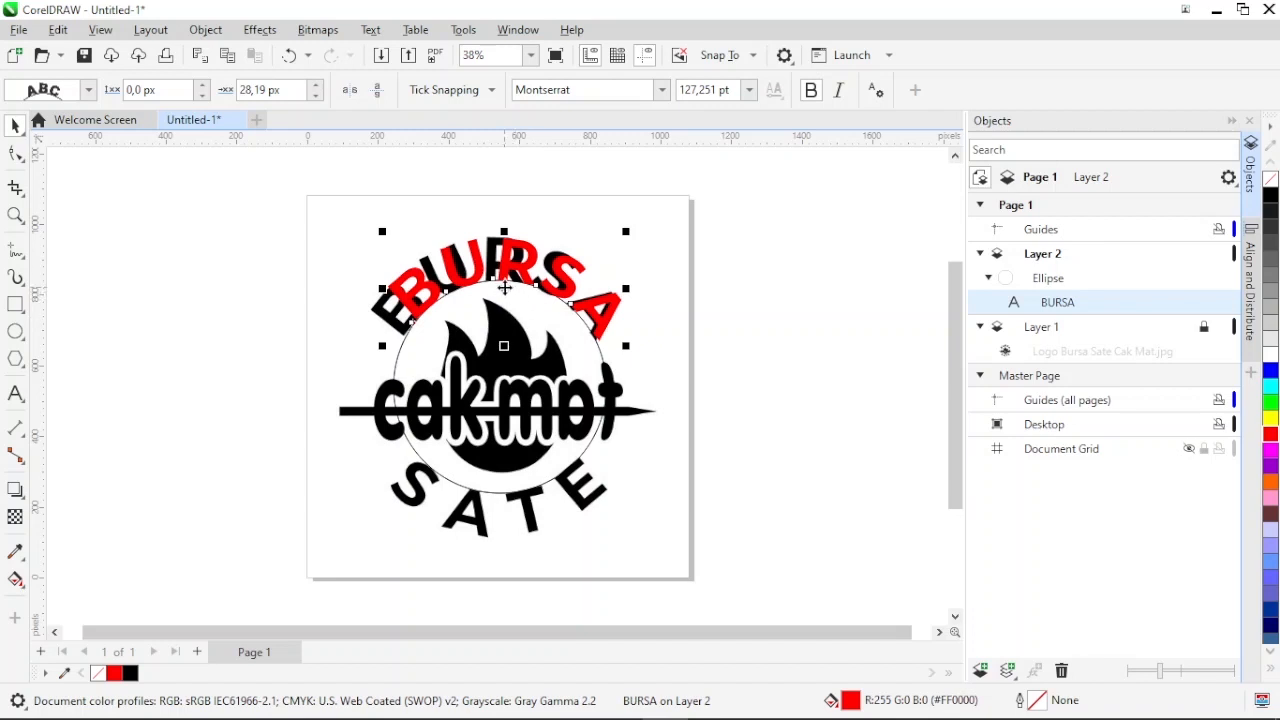
# Slide the BURSA text along the circle to an offset of about 0.19 px, keeping its distance from the path at 0 px
pyautogui.moveTo(504, 288); pyautogui.dragTo(494, 290)
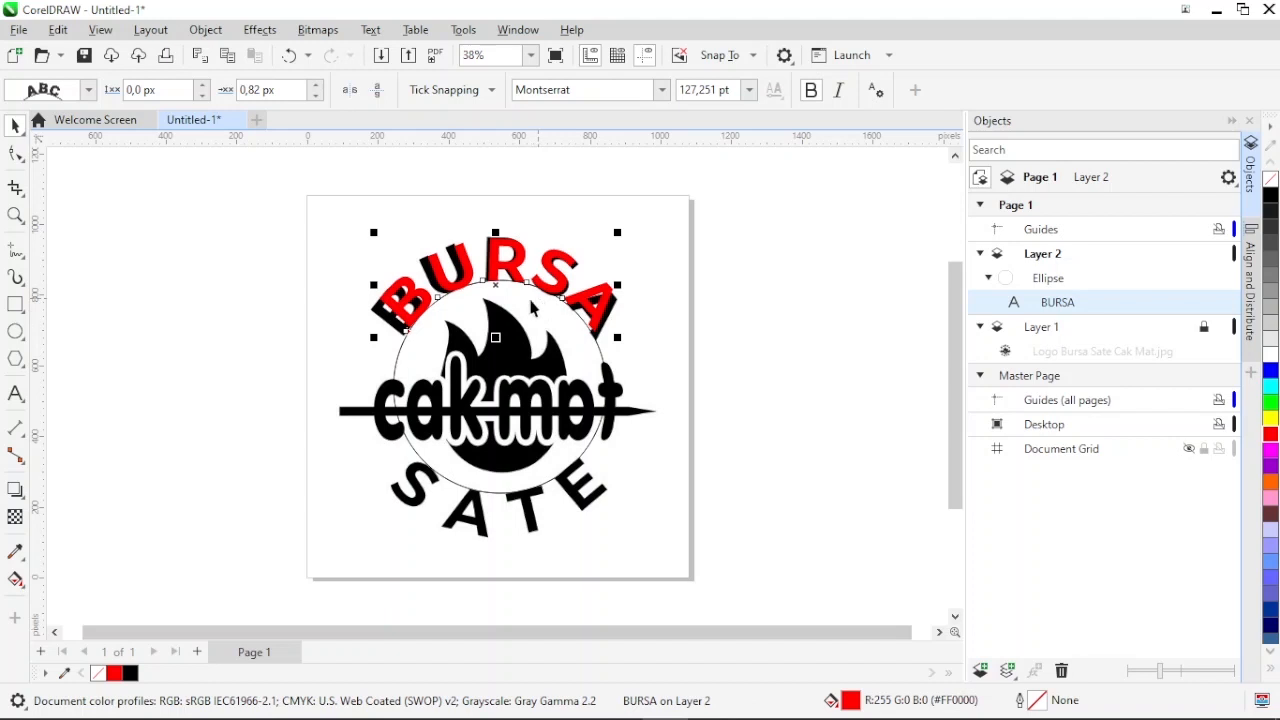
pyautogui.moveTo(495, 284)
pyautogui.mouseDown()
pyautogui.moveTo(438, 306)
pyautogui.moveTo(406, 364)
pyautogui.moveTo(430, 325)
pyautogui.moveTo(493, 285)
pyautogui.mouseUp()
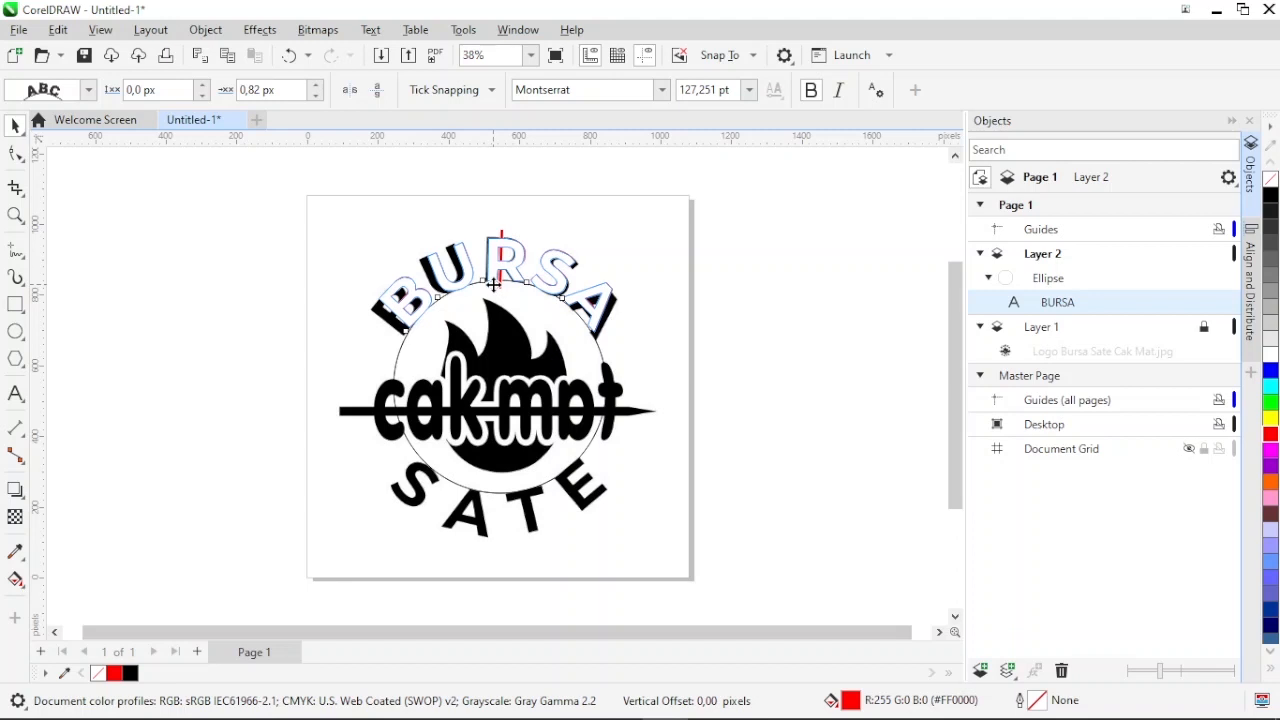
pyautogui.moveTo(493, 285); pyautogui.dragTo(494, 285)
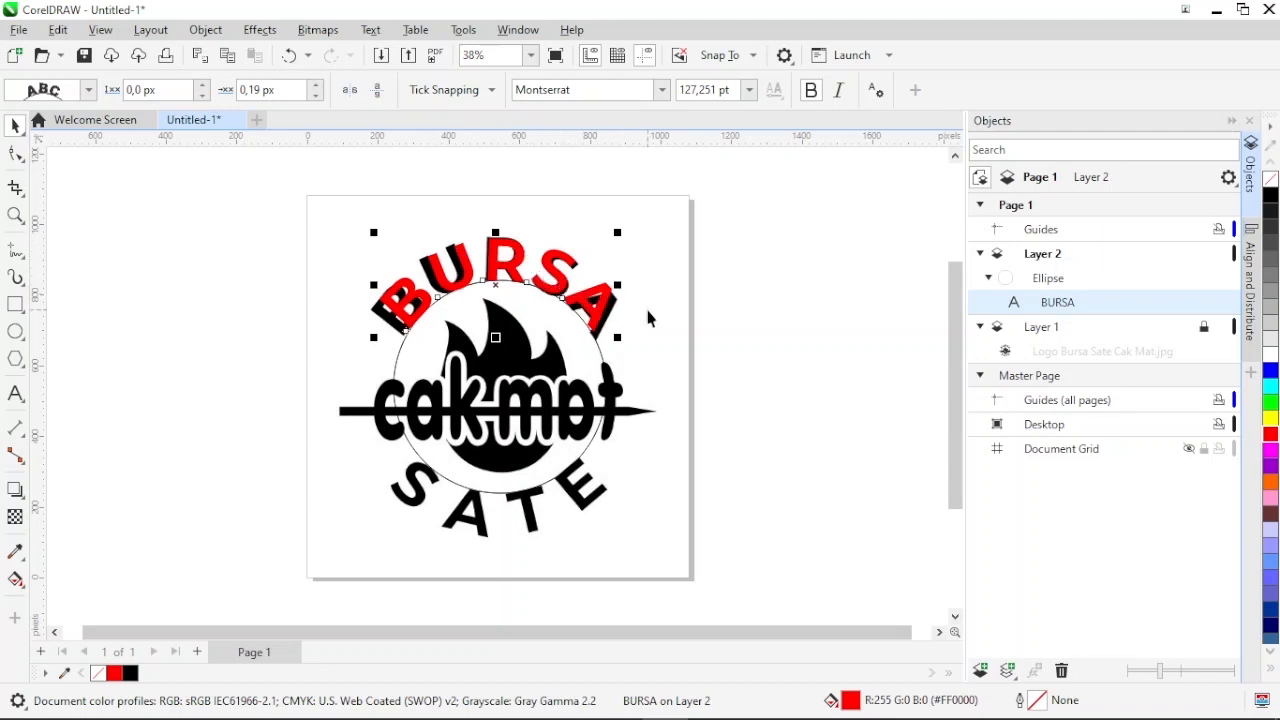
# Widen the letter spacing of BURSA with the Shape tool to match the logo's lettering, leaving nothing selected
pyautogui.click(16, 155)
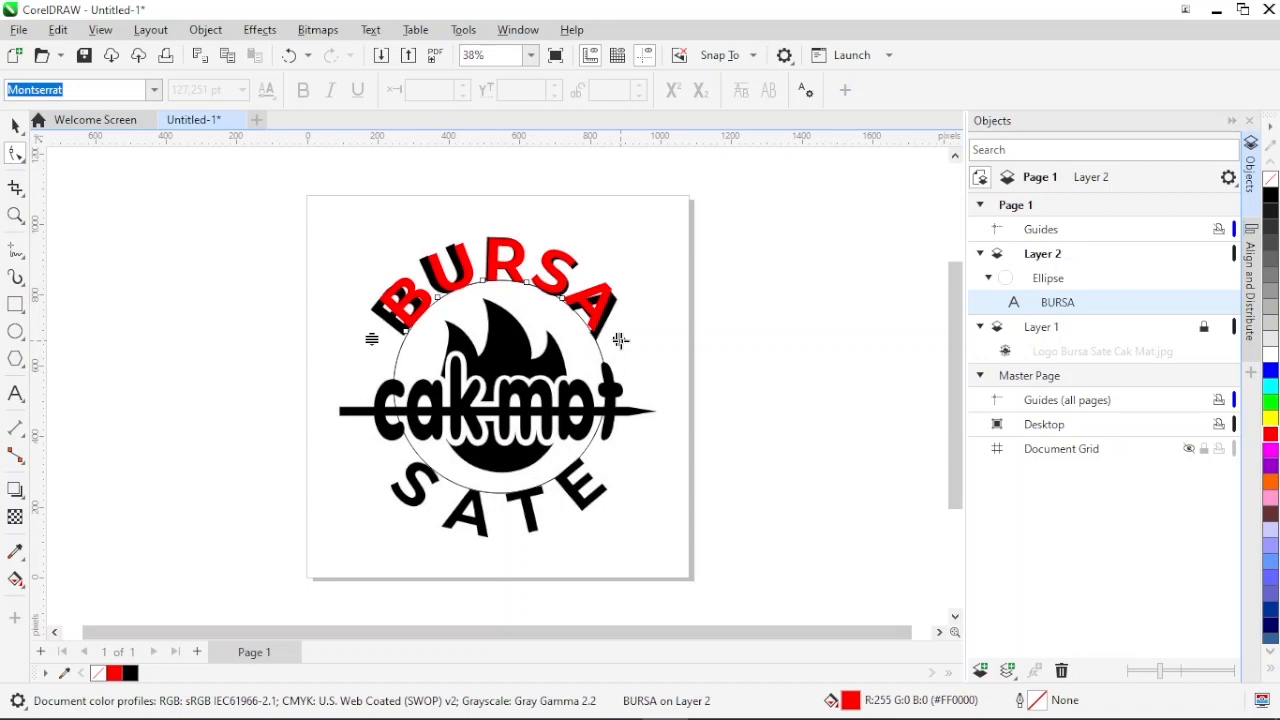
pyautogui.moveTo(619, 340)
pyautogui.mouseDown()
pyautogui.moveTo(638, 349)
pyautogui.moveTo(620, 356)
pyautogui.moveTo(636, 368)
pyautogui.moveTo(622, 350)
pyautogui.mouseUp()
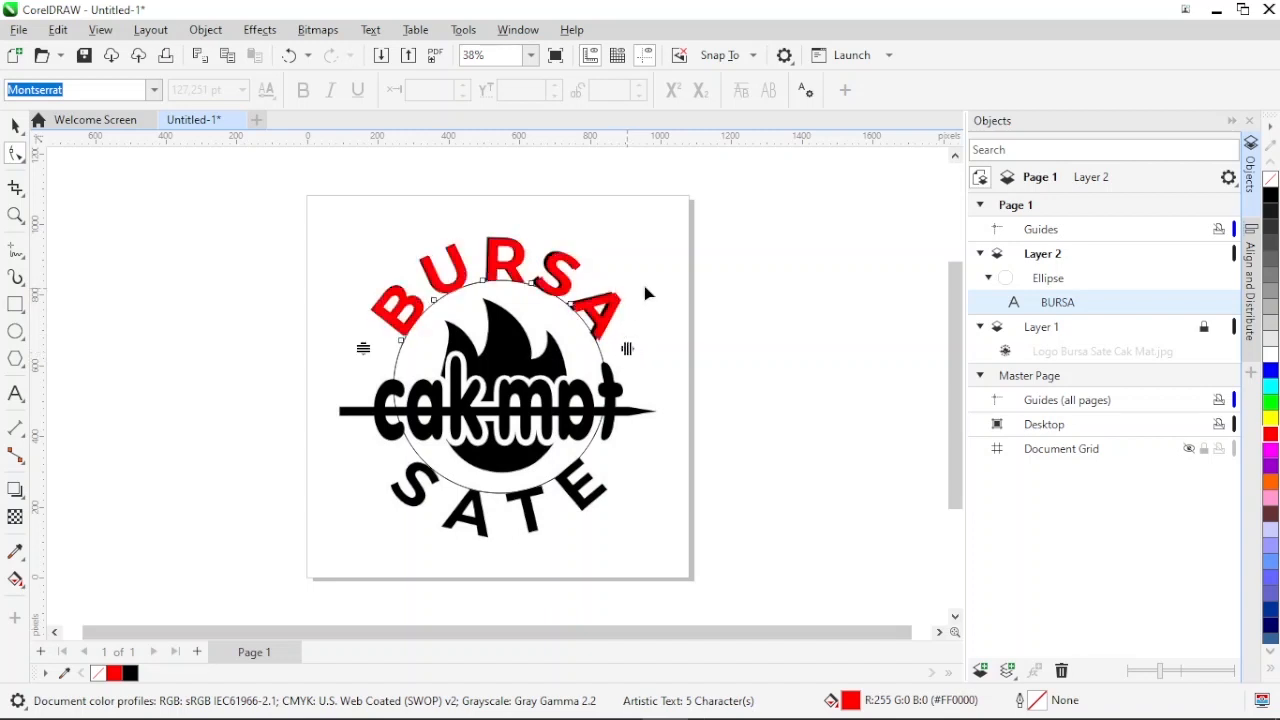
pyautogui.click(15, 125)
pyautogui.click(722, 294)
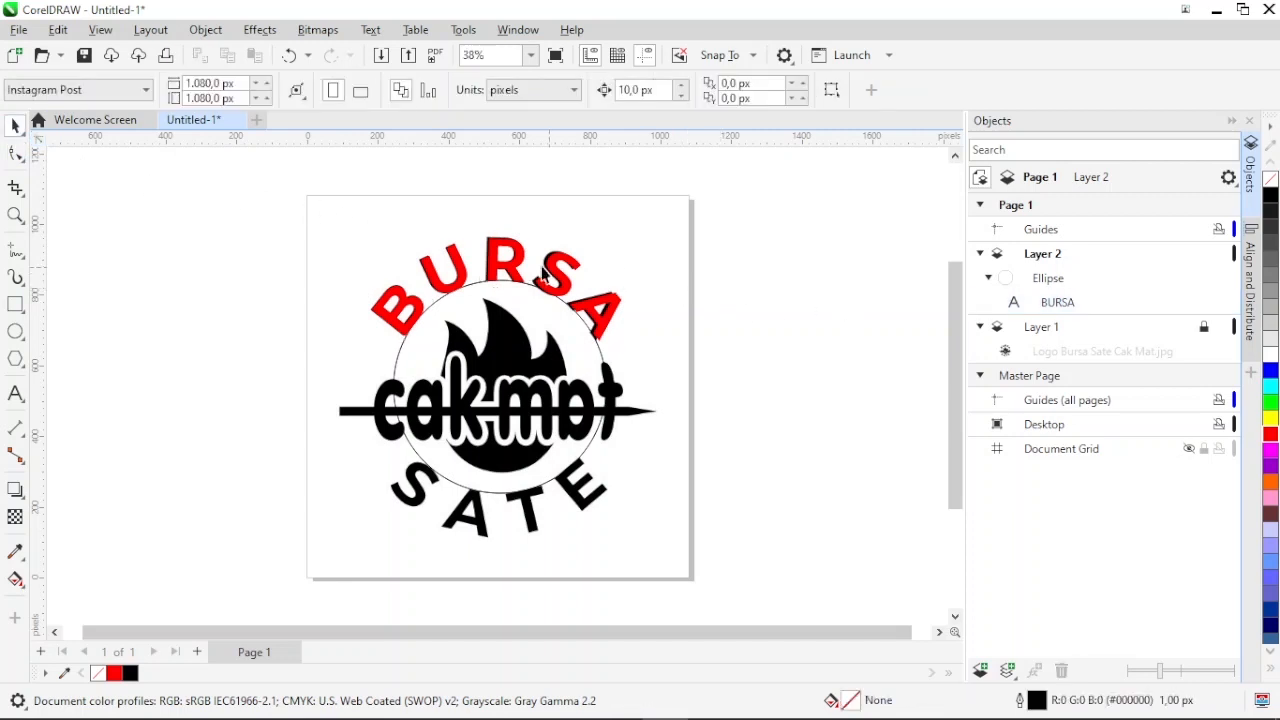
# Add the text SATE along the bottom of the circle's outline with the Text tool
pyautogui.click(17, 397)
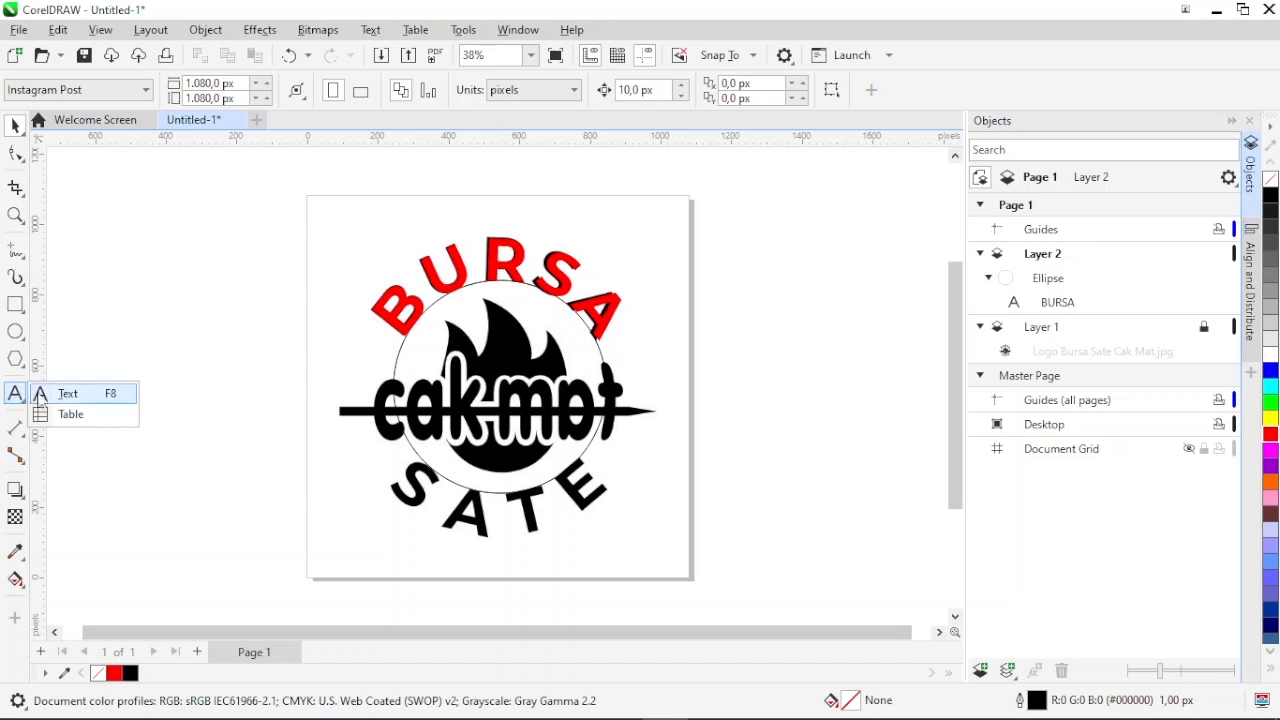
pyautogui.click(48, 392)
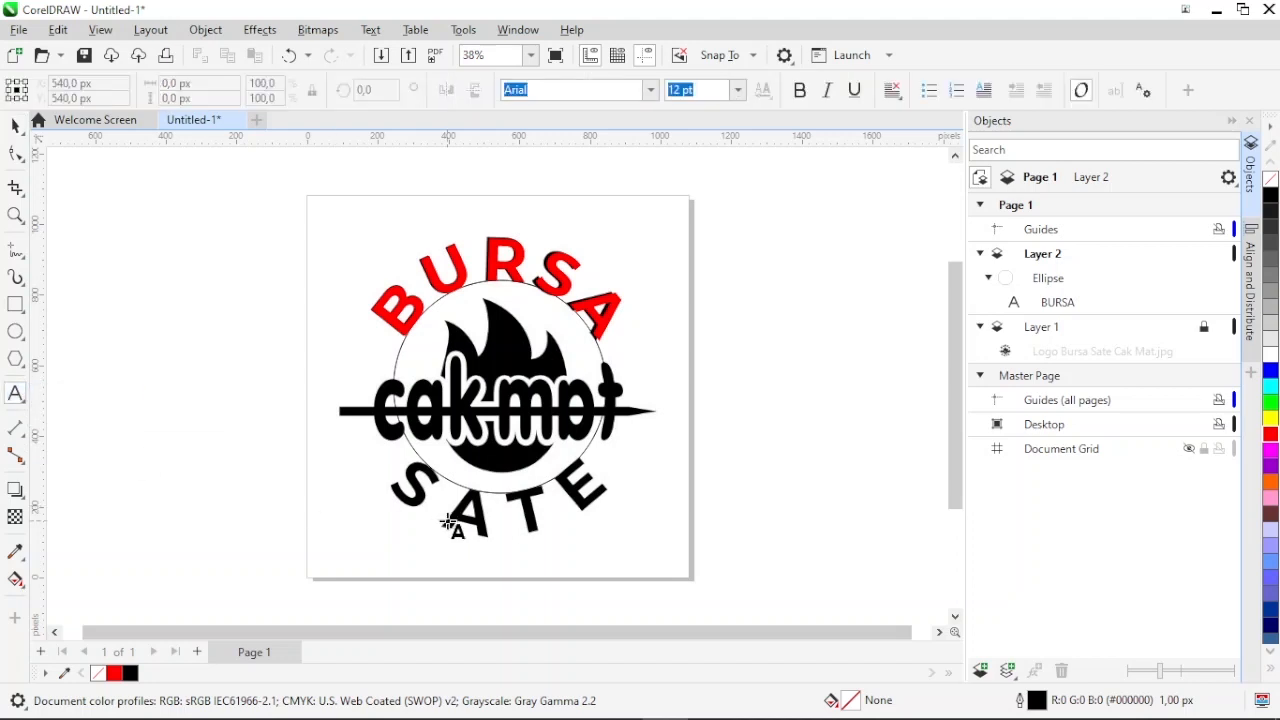
pyautogui.click(509, 492)
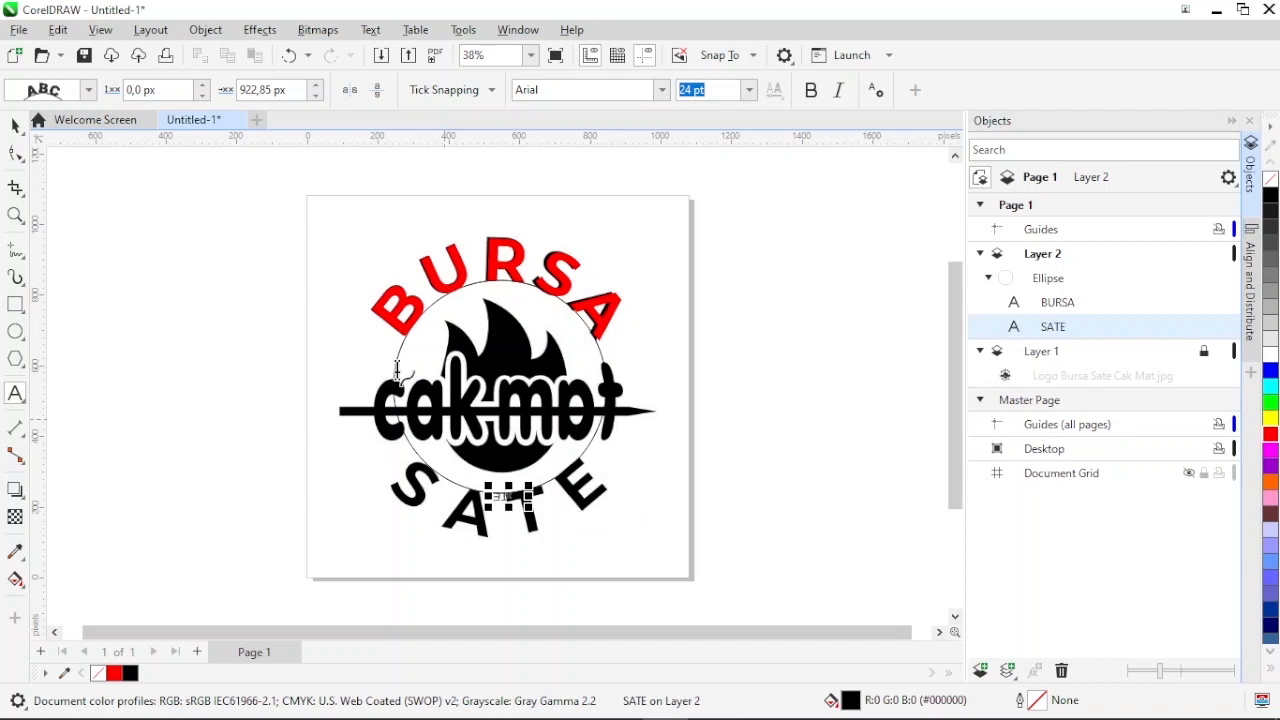
pyautogui.click(15, 125)
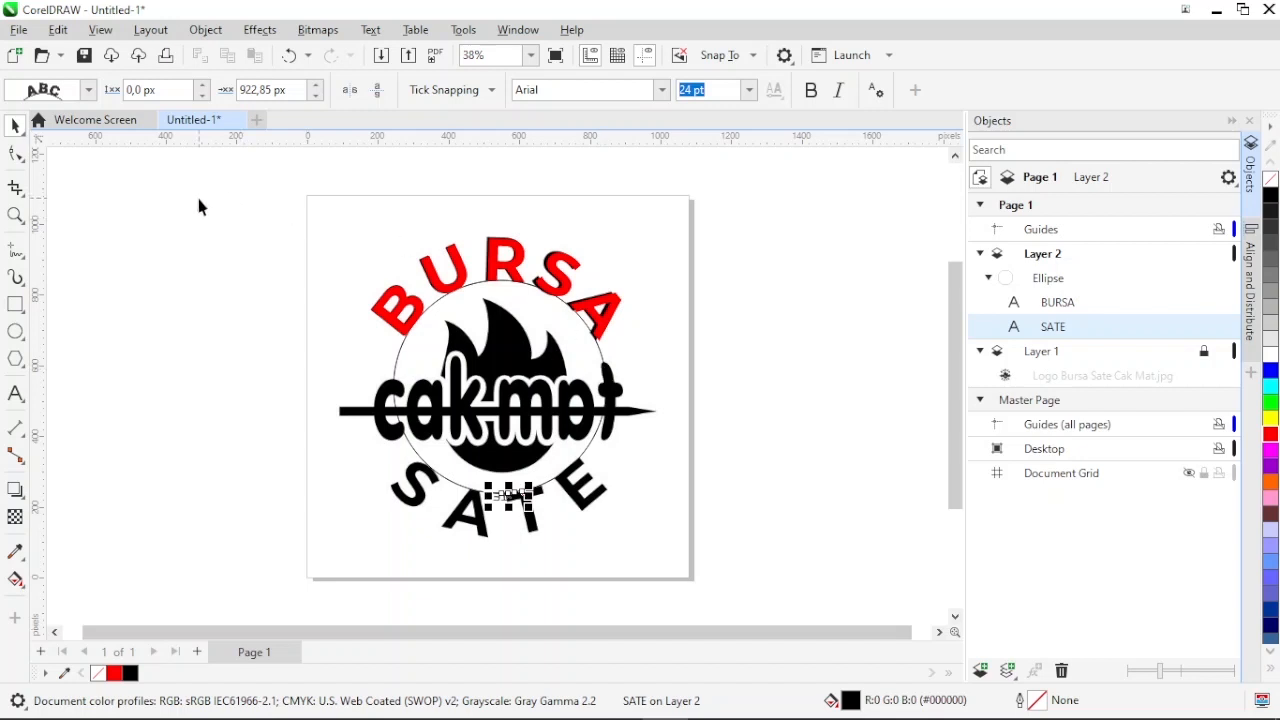
# Copy the fill and text properties from the curved BURSA text to the SATE text
pyautogui.click(58, 30)
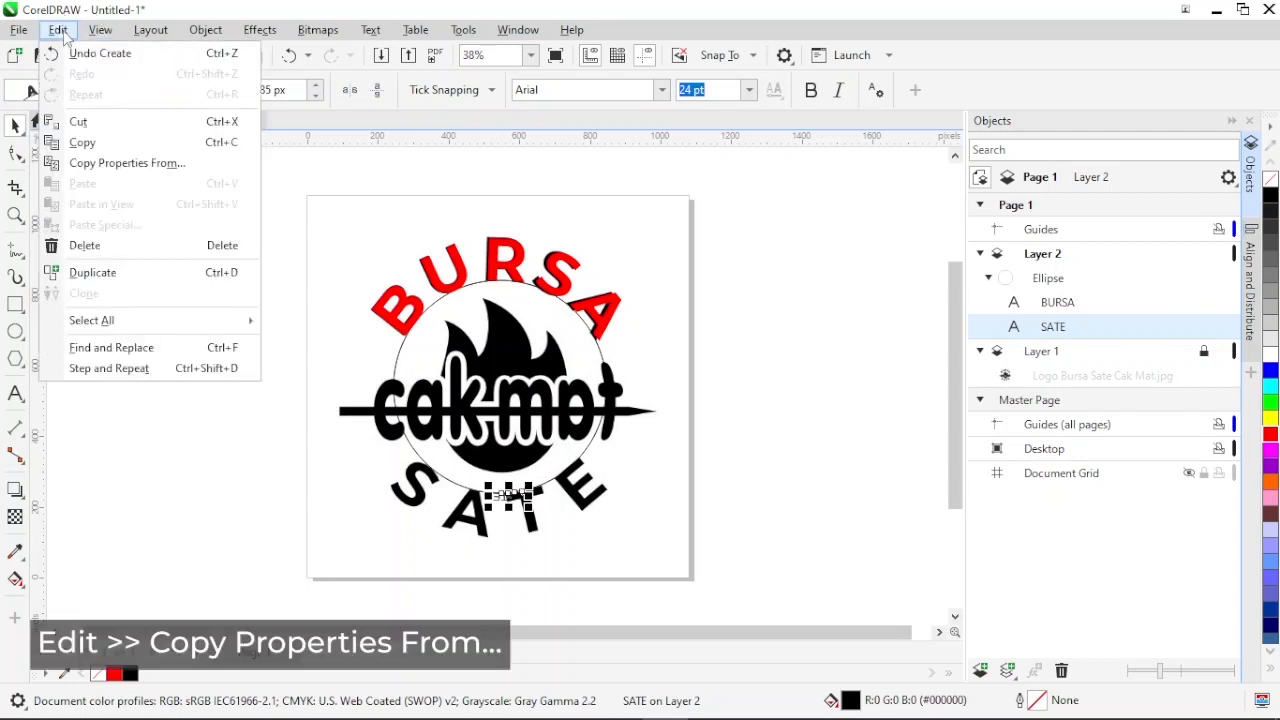
pyautogui.click(112, 168)
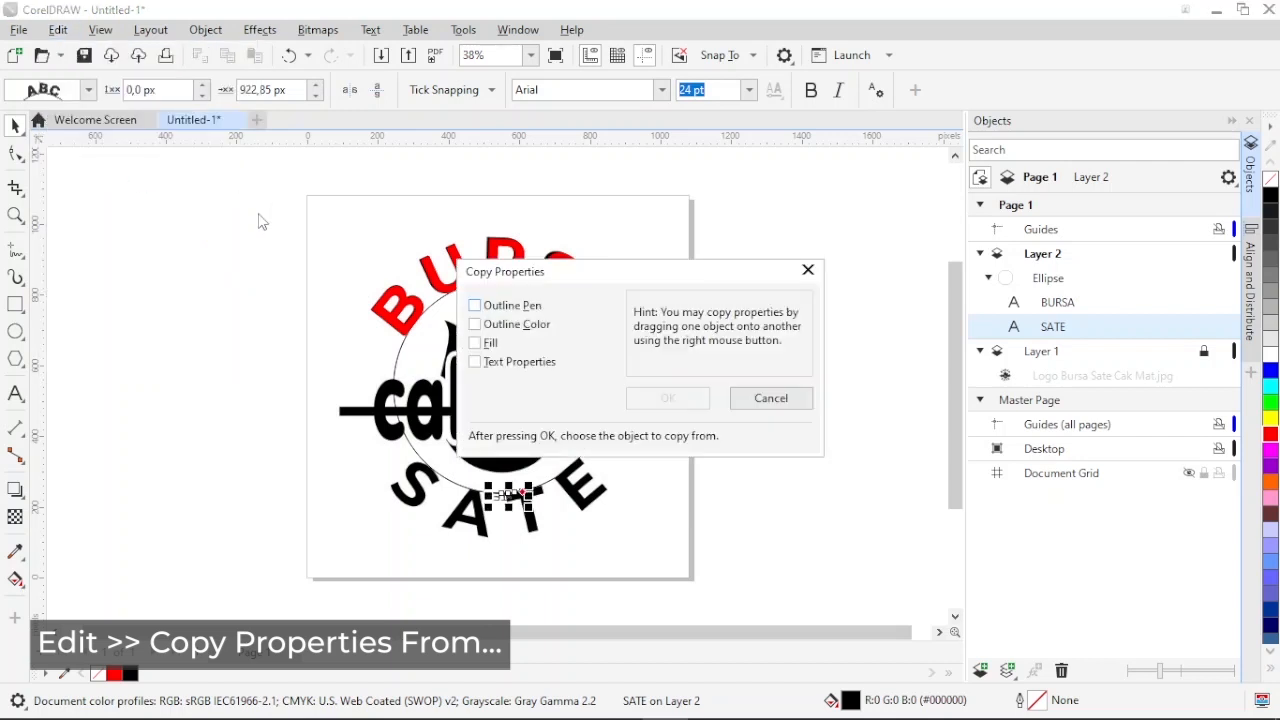
pyautogui.click(520, 362)
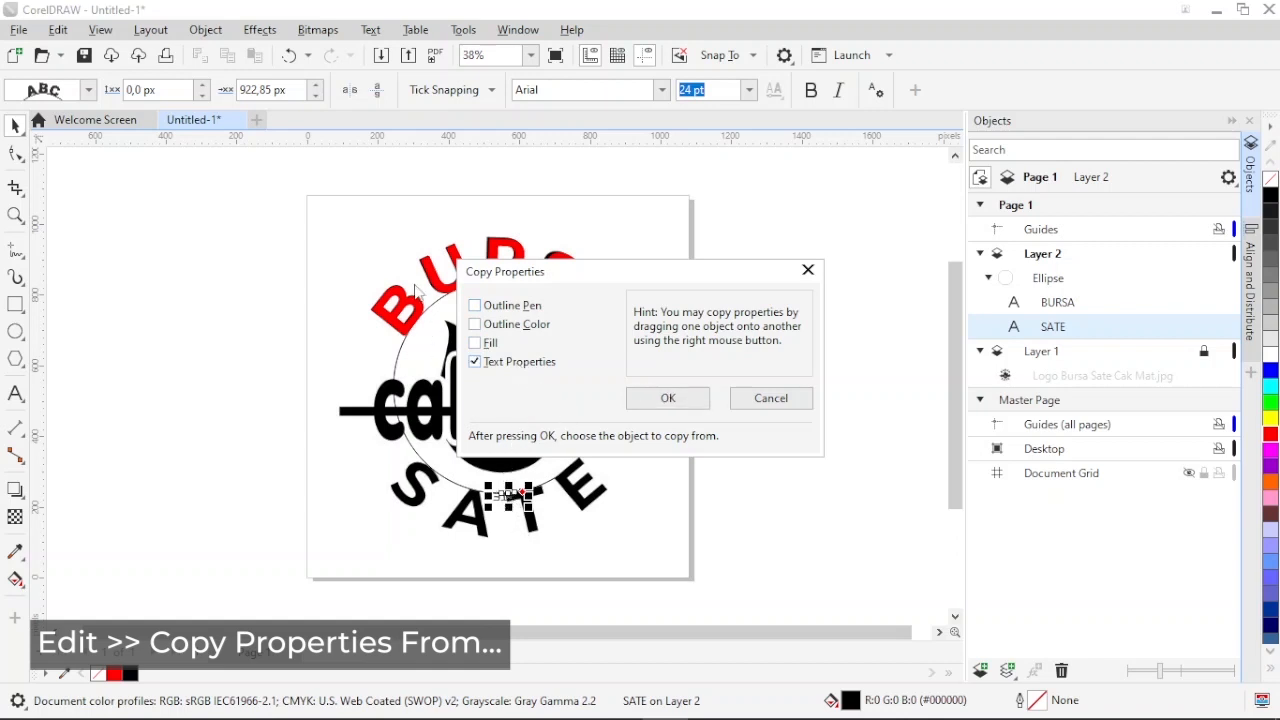
pyautogui.click(491, 344)
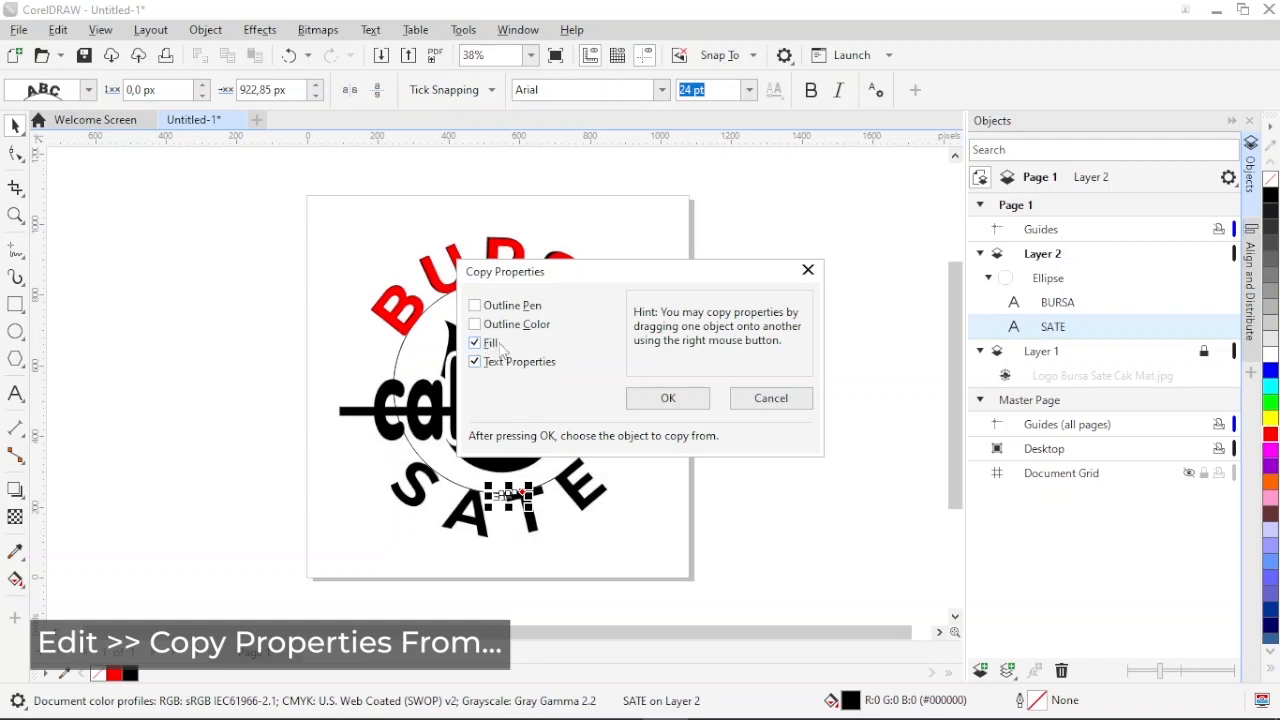
pyautogui.click(667, 399)
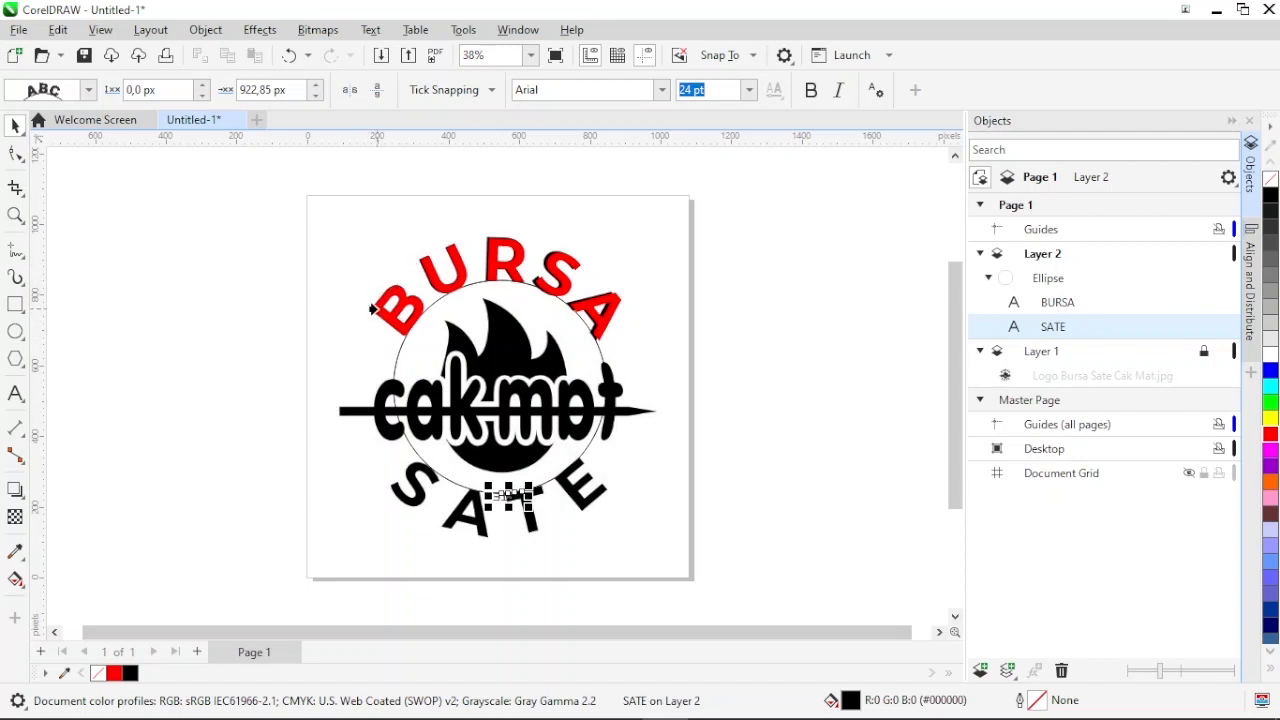
pyautogui.click(373, 310)
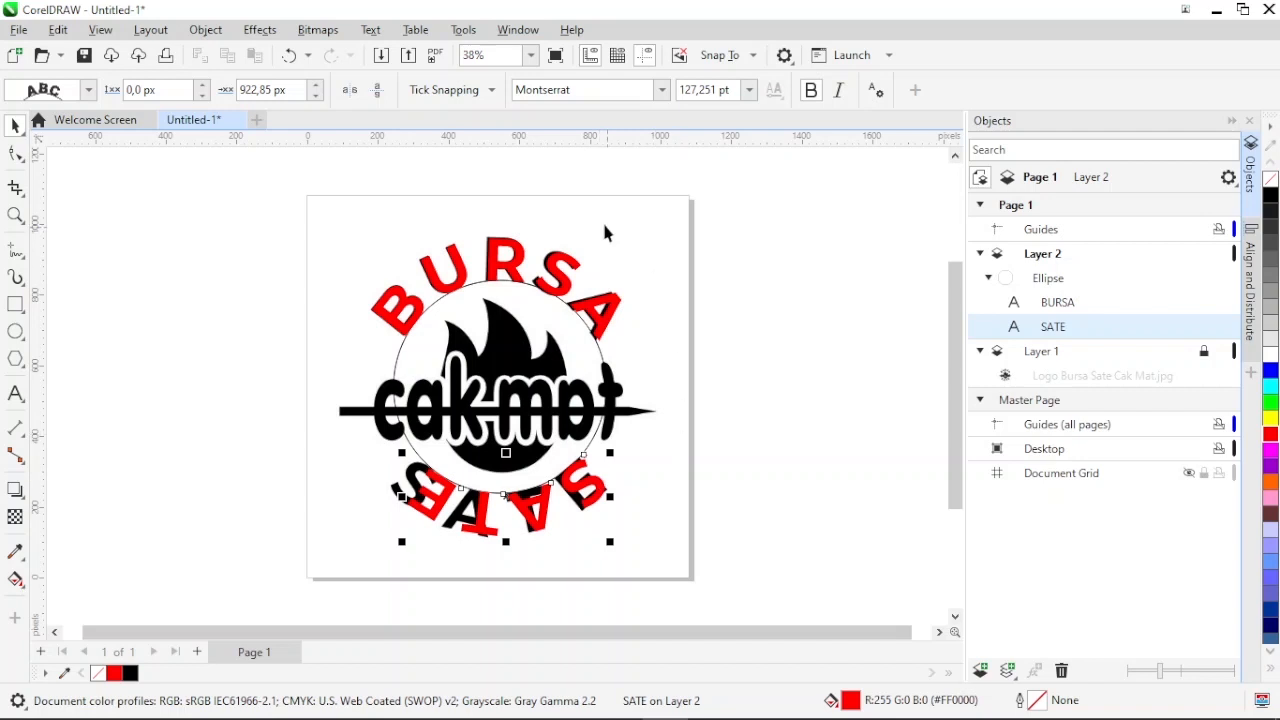
# Mirror the SATE text horizontally and vertically on its path and move it about 120.8 px from the circle, at an offset of about 1326.74 px
pyautogui.click(350, 91)
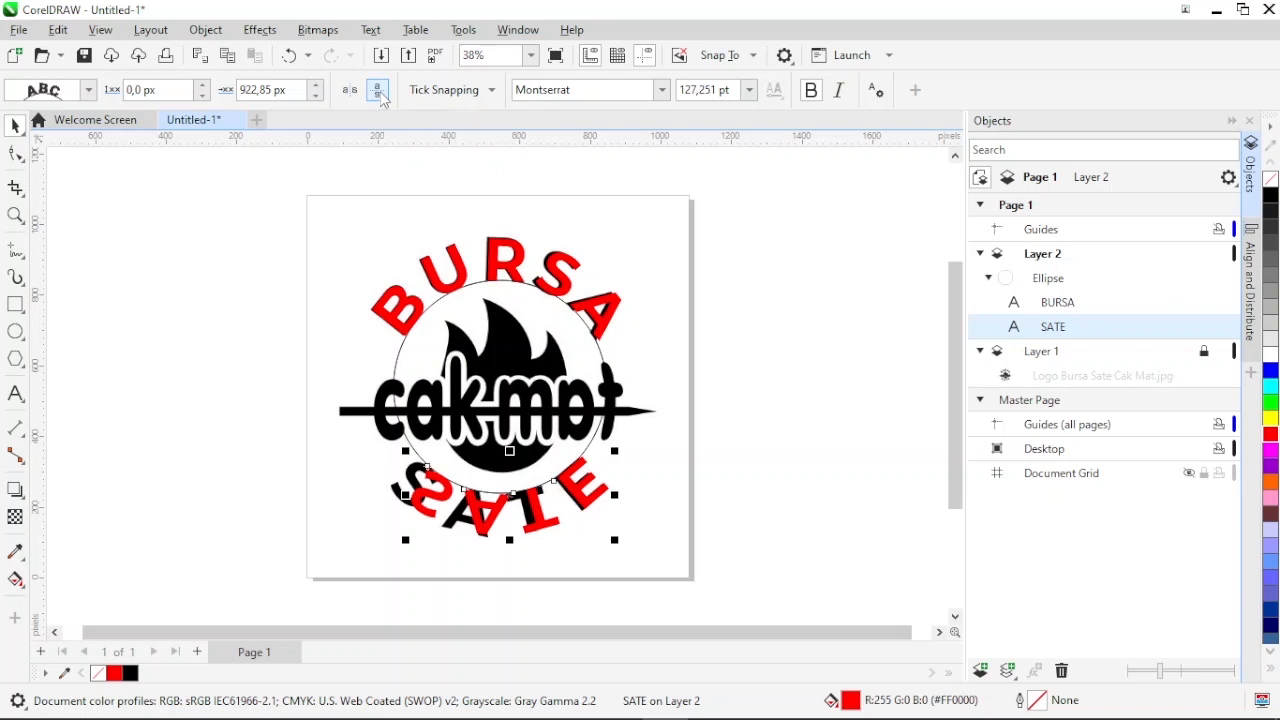
pyautogui.click(378, 92)
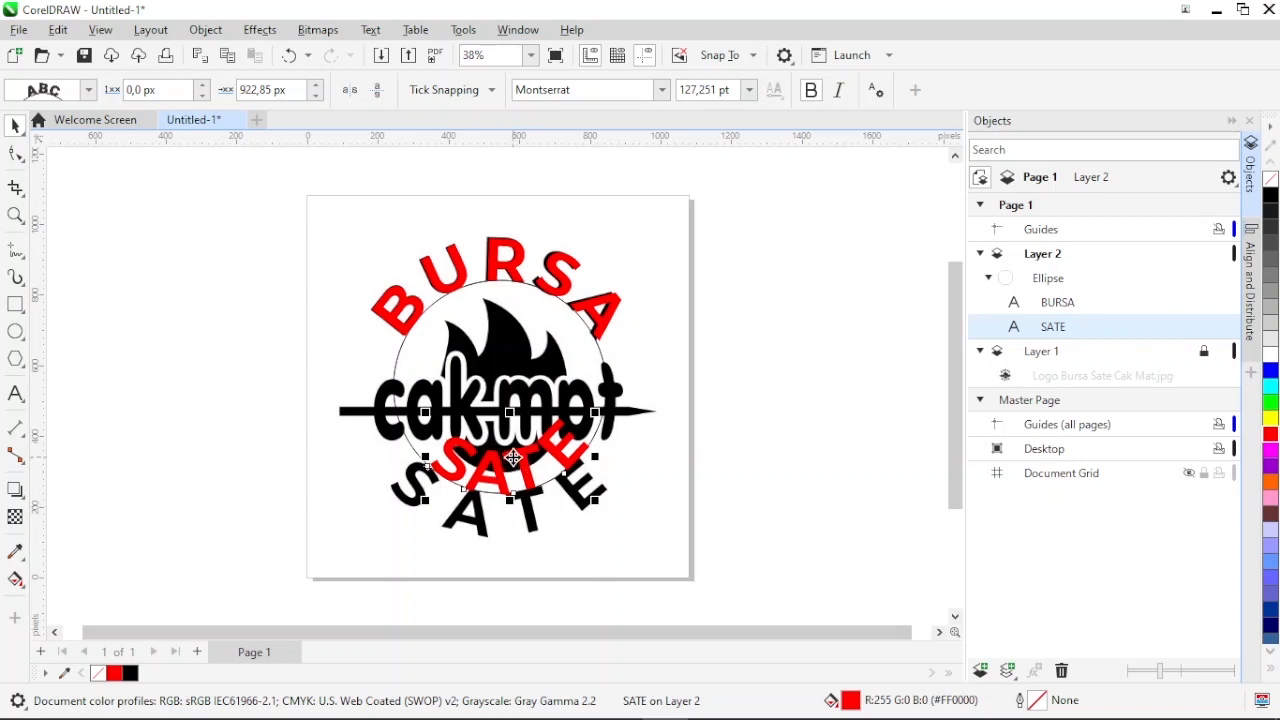
pyautogui.moveTo(509, 457); pyautogui.dragTo(499, 500)
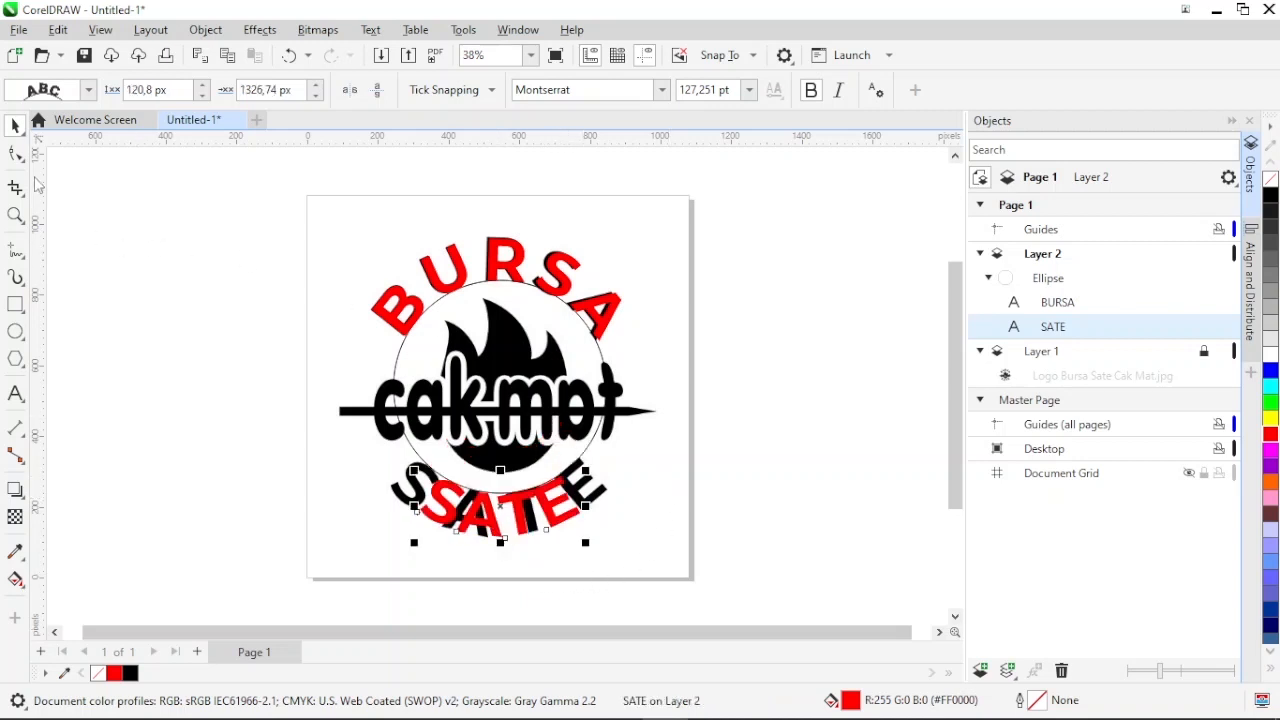
# Widen the letter spacing of SATE with the Shape tool to match the logo's lettering, leaving nothing selected
pyautogui.click(17, 155)
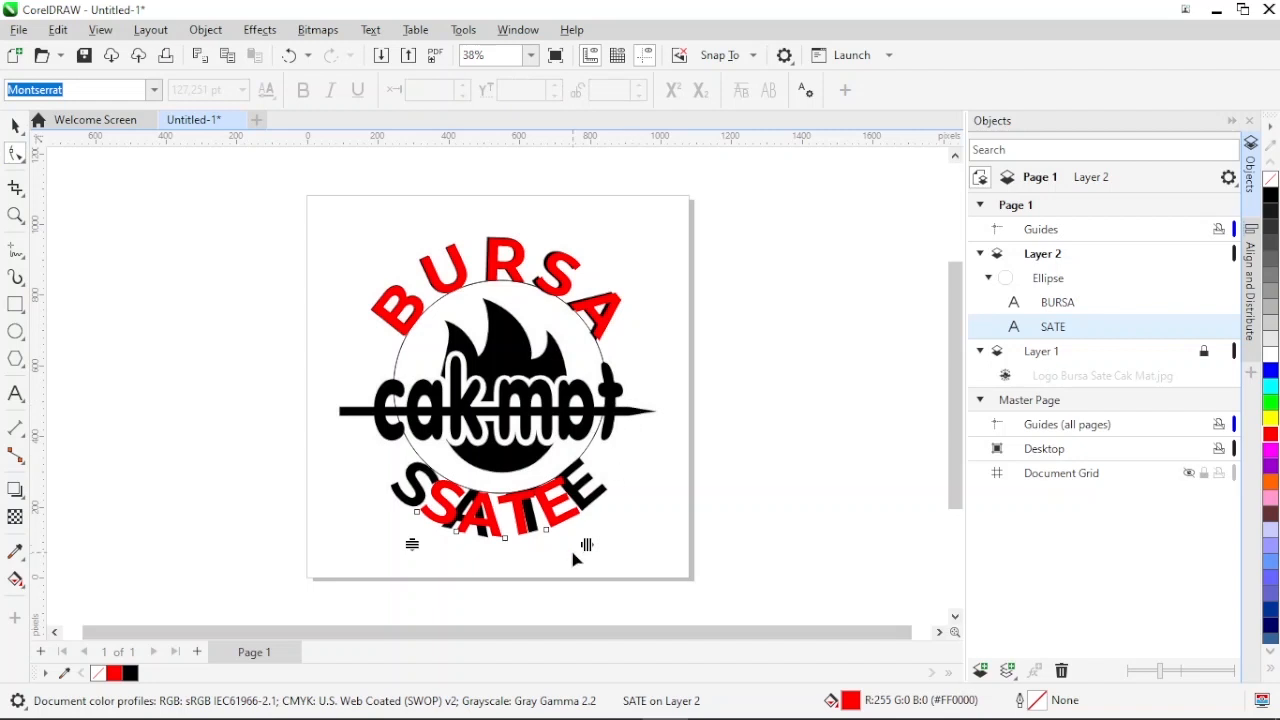
pyautogui.moveTo(588, 545); pyautogui.dragTo(616, 545)
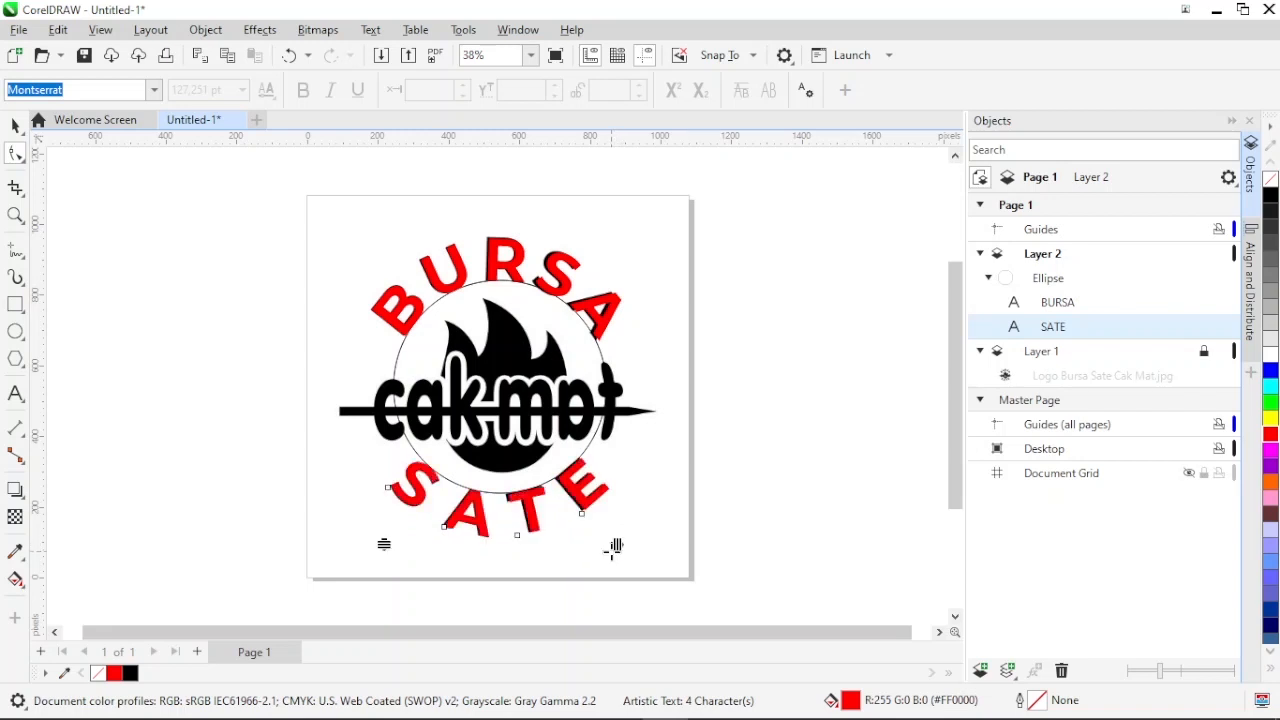
pyautogui.click(15, 128)
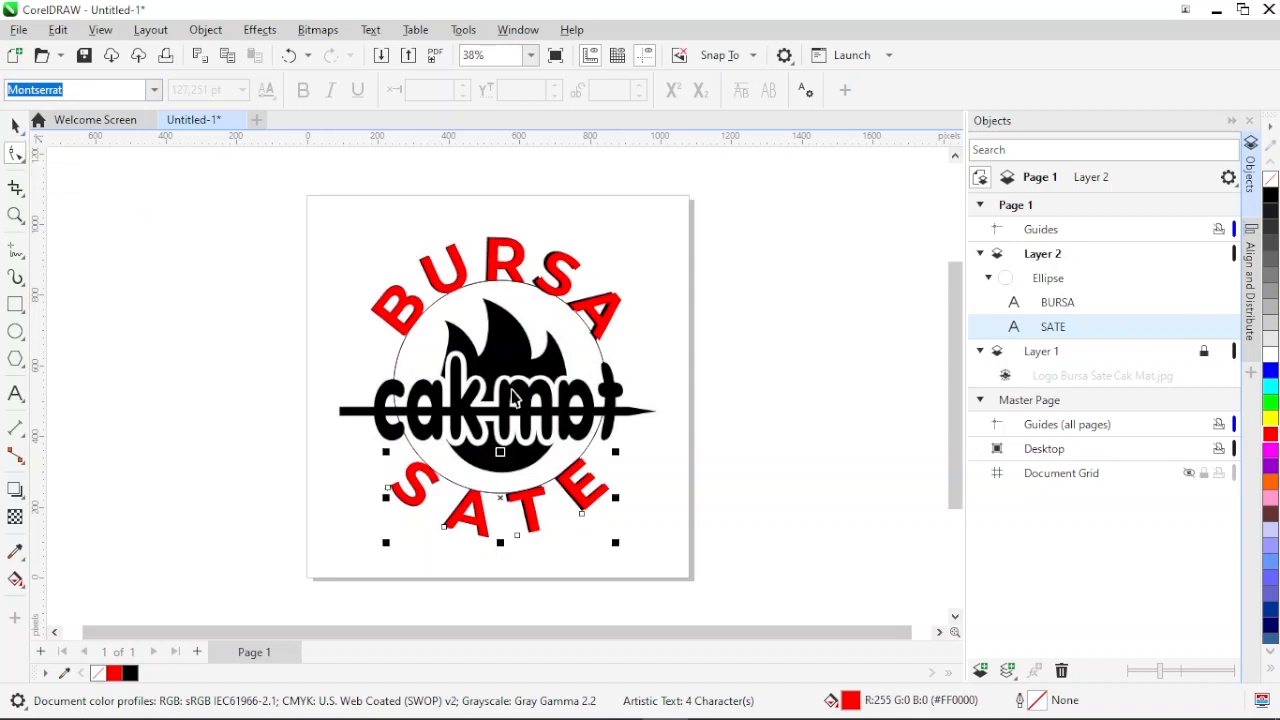
pyautogui.click(218, 338)
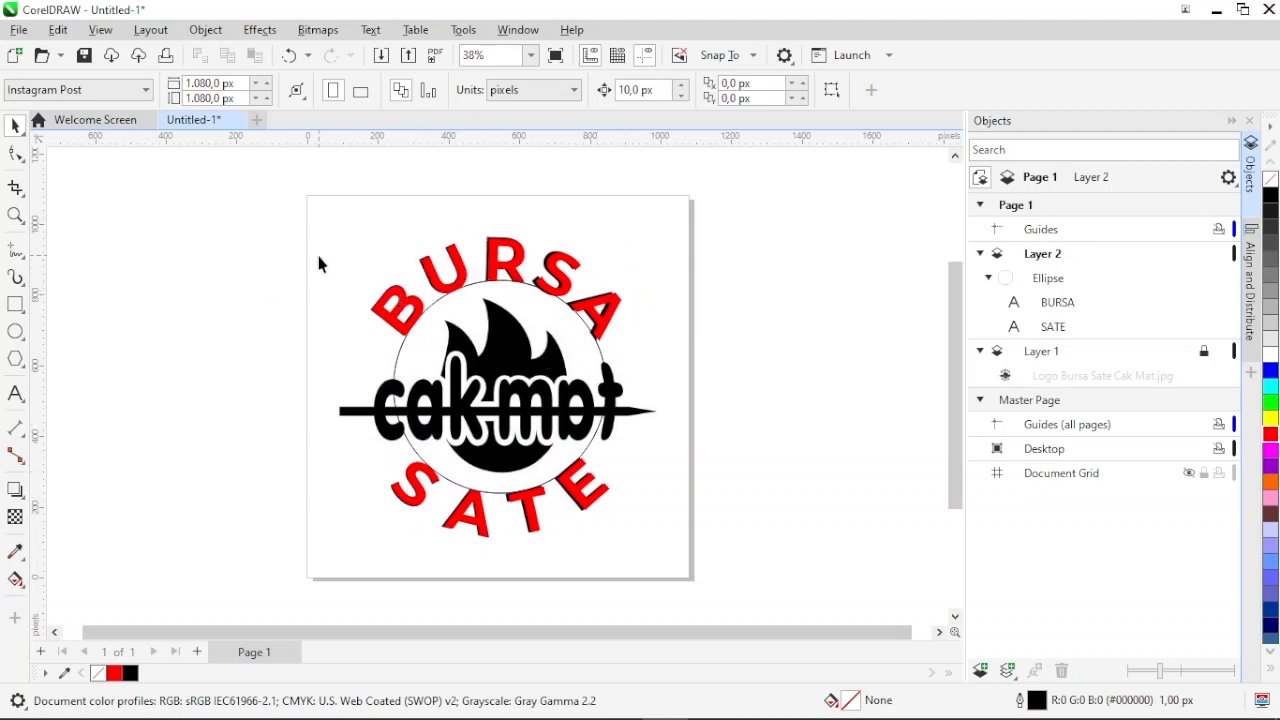
# Break apart the compound object of BURSA, SATE and the circle into separate objects
pyautogui.click(515, 248)
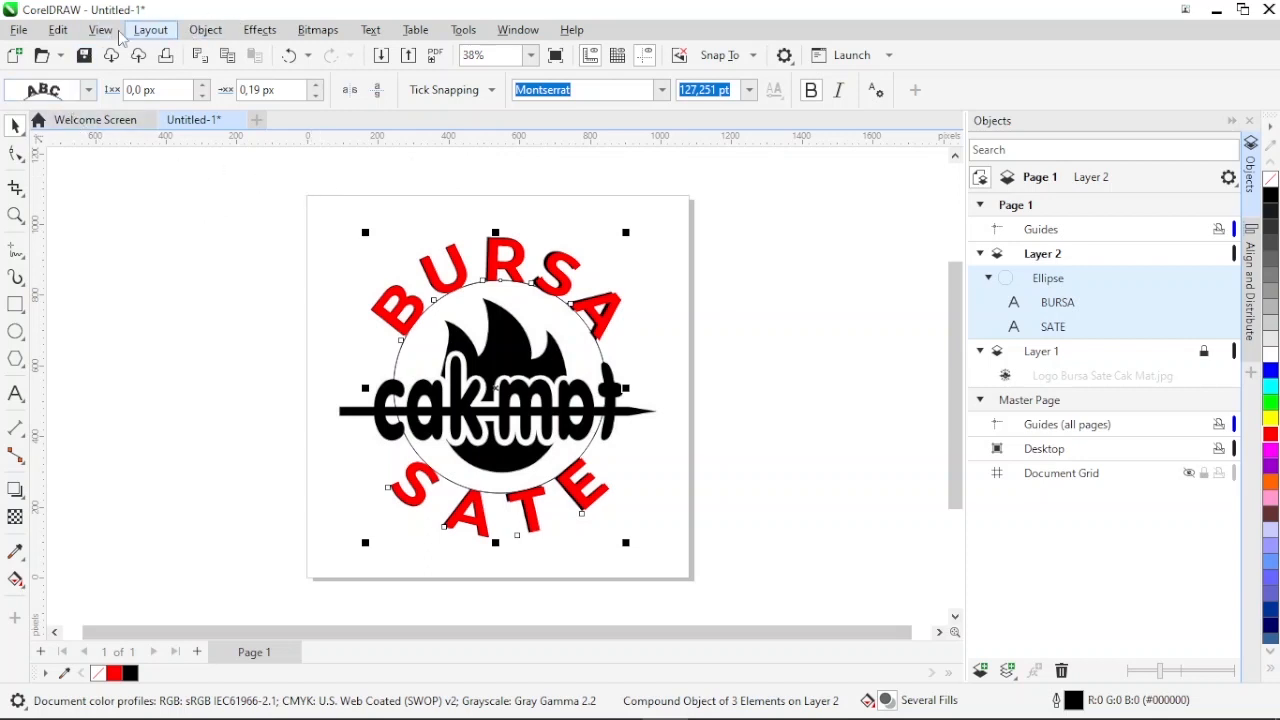
pyautogui.click(207, 31)
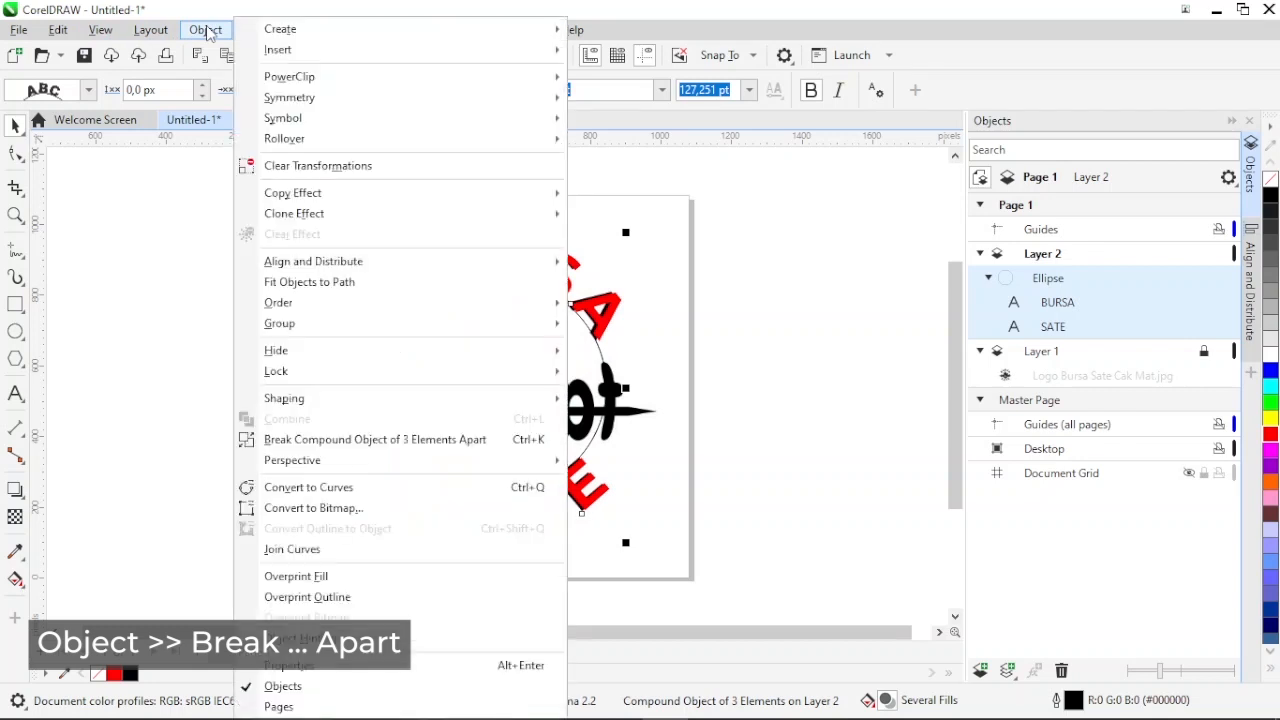
pyautogui.click(388, 440)
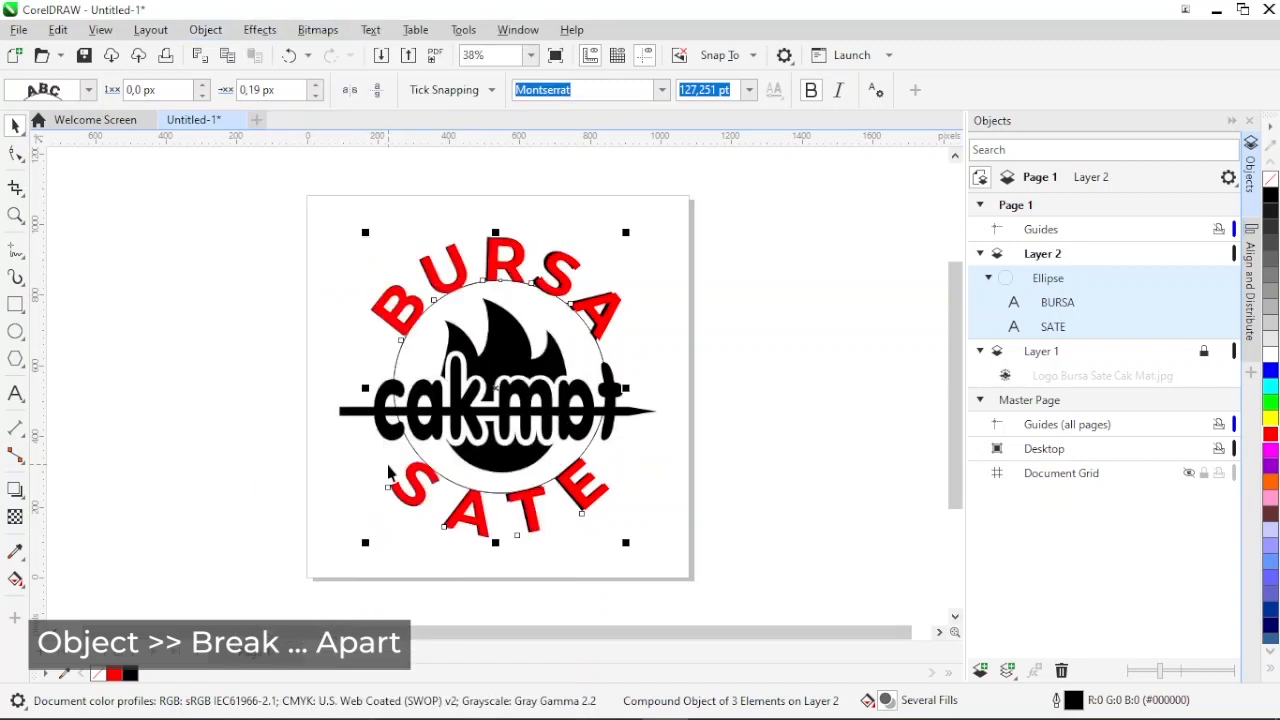
pyautogui.click(757, 292)
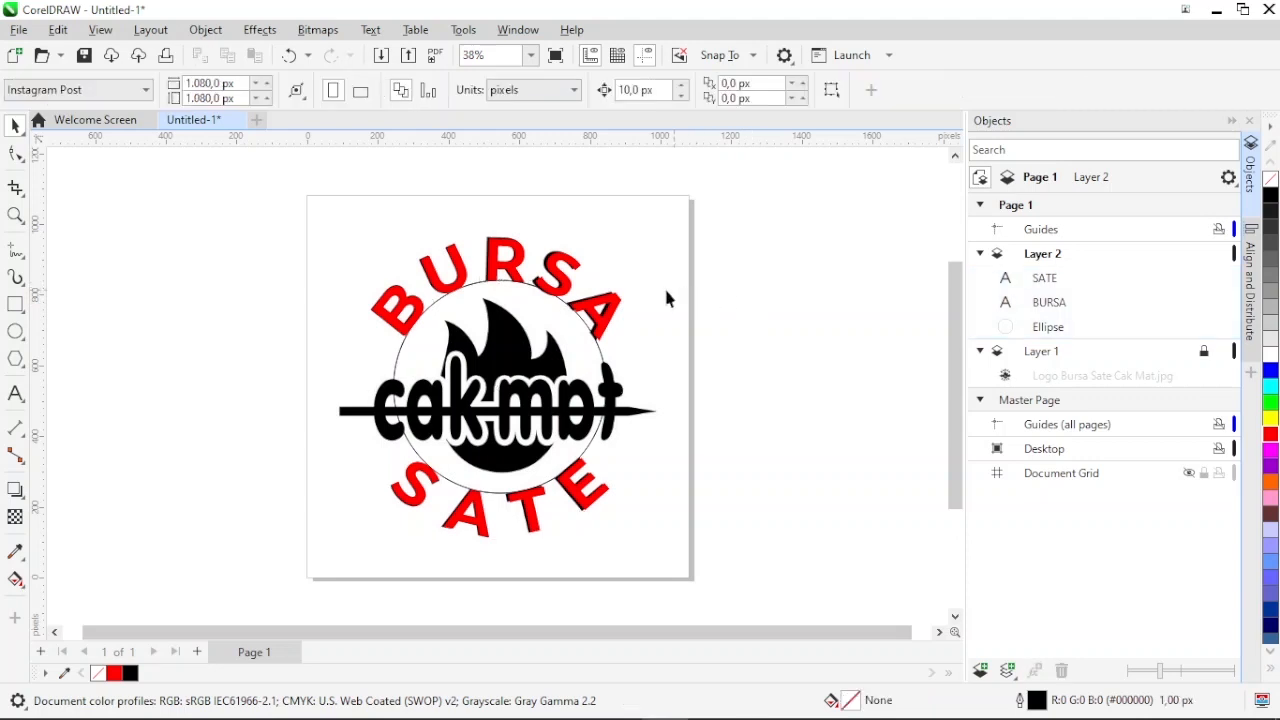
# Delete the guide circle, keeping the curved BURSA and SATE texts
pyautogui.click(604, 310)
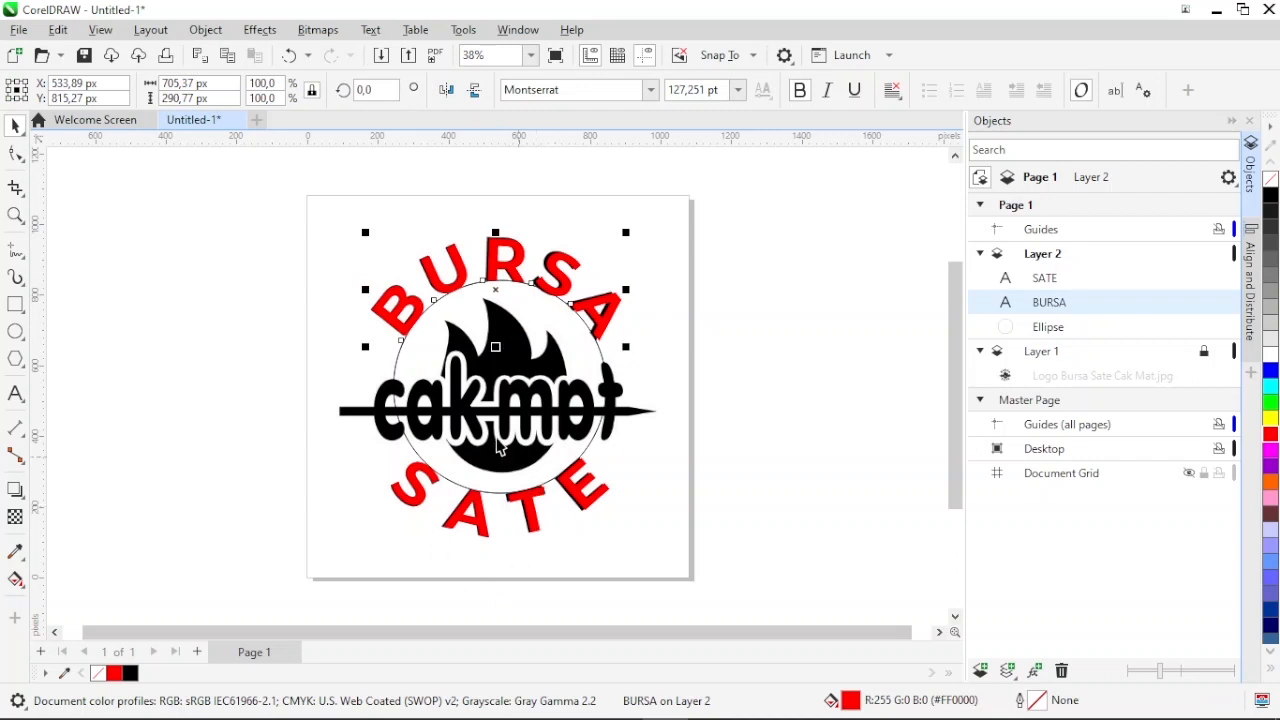
pyautogui.click(419, 502)
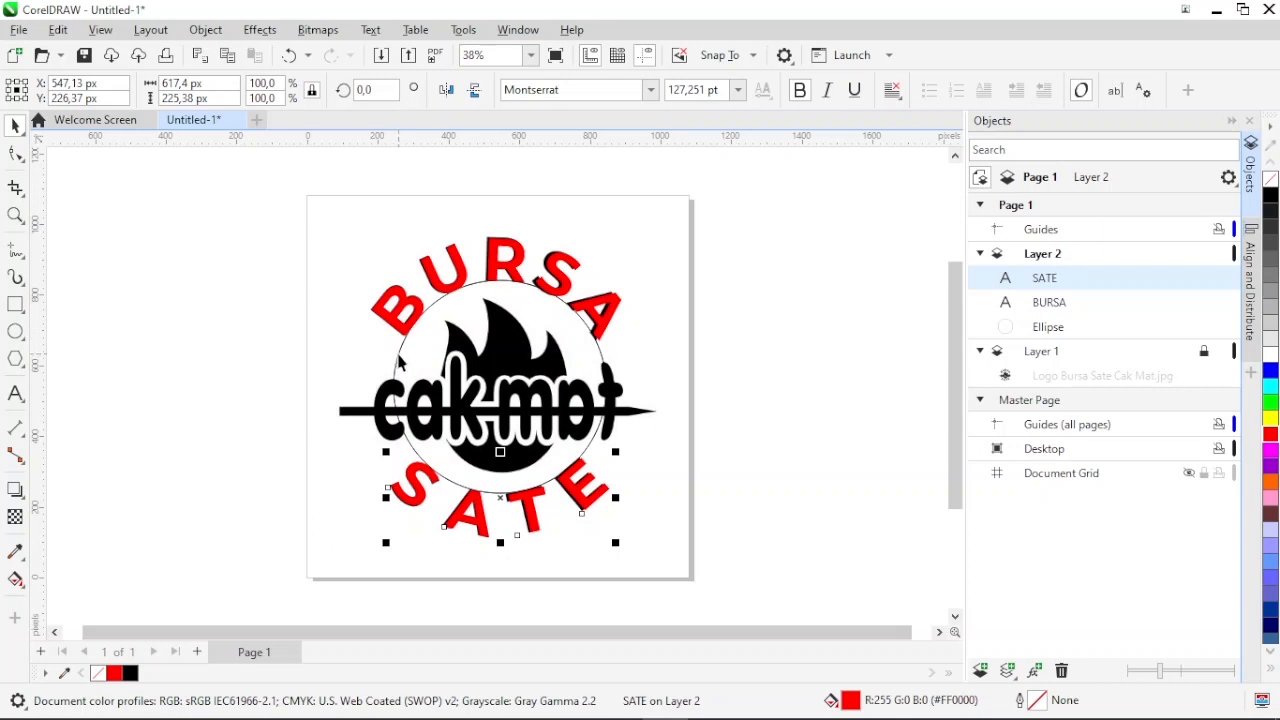
pyautogui.click(399, 355)
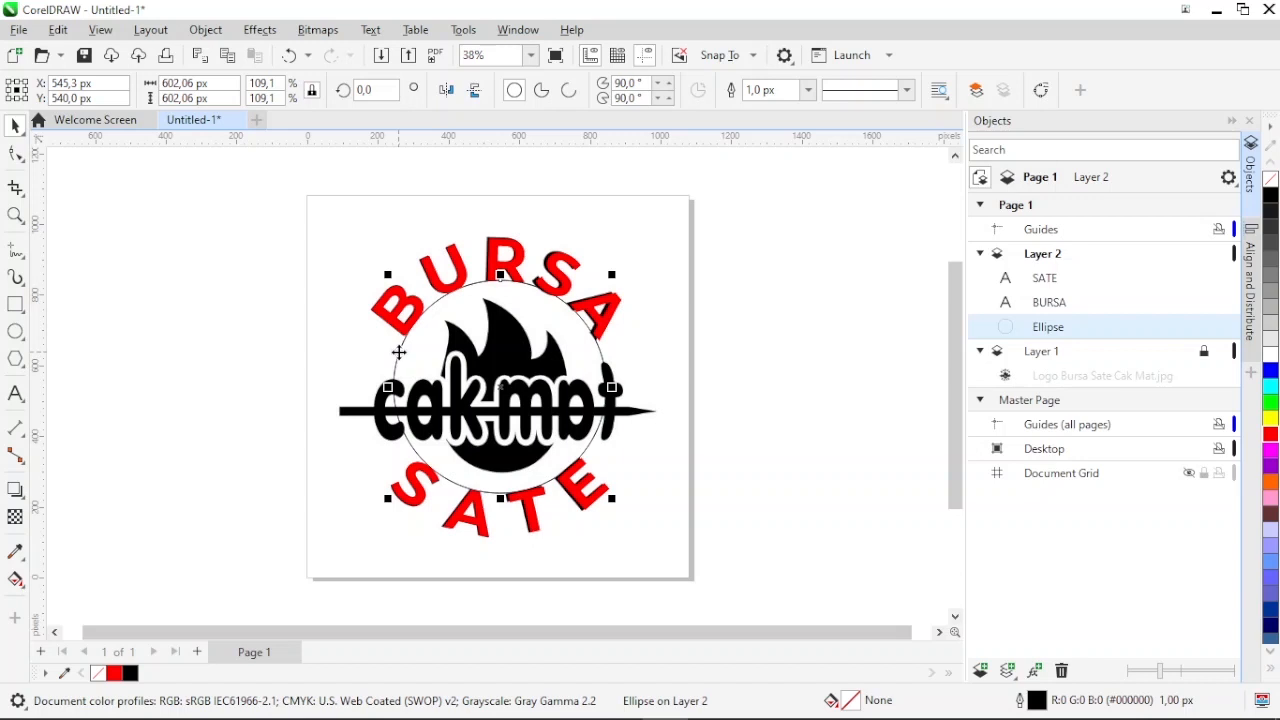
pyautogui.press('Delete')
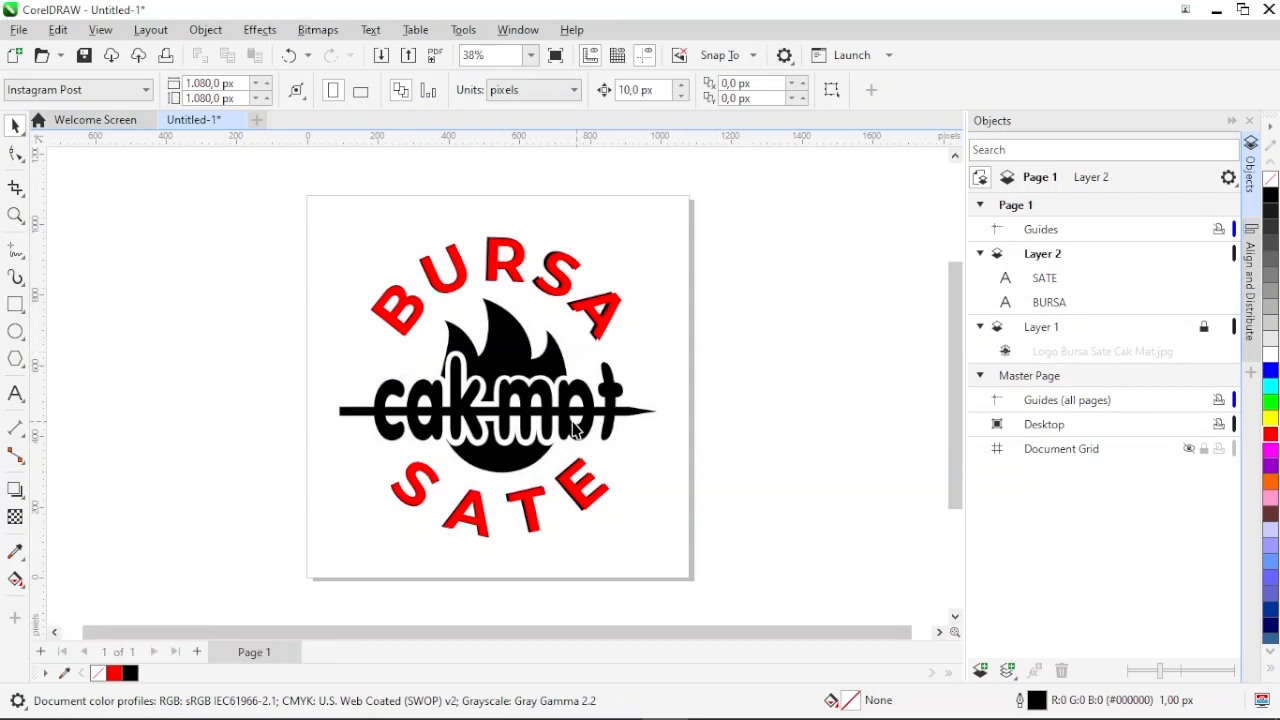
# Activate the Bézier tool and set the default outline colour for graphic objects to red
pyautogui.scroll(1, 522, 430)
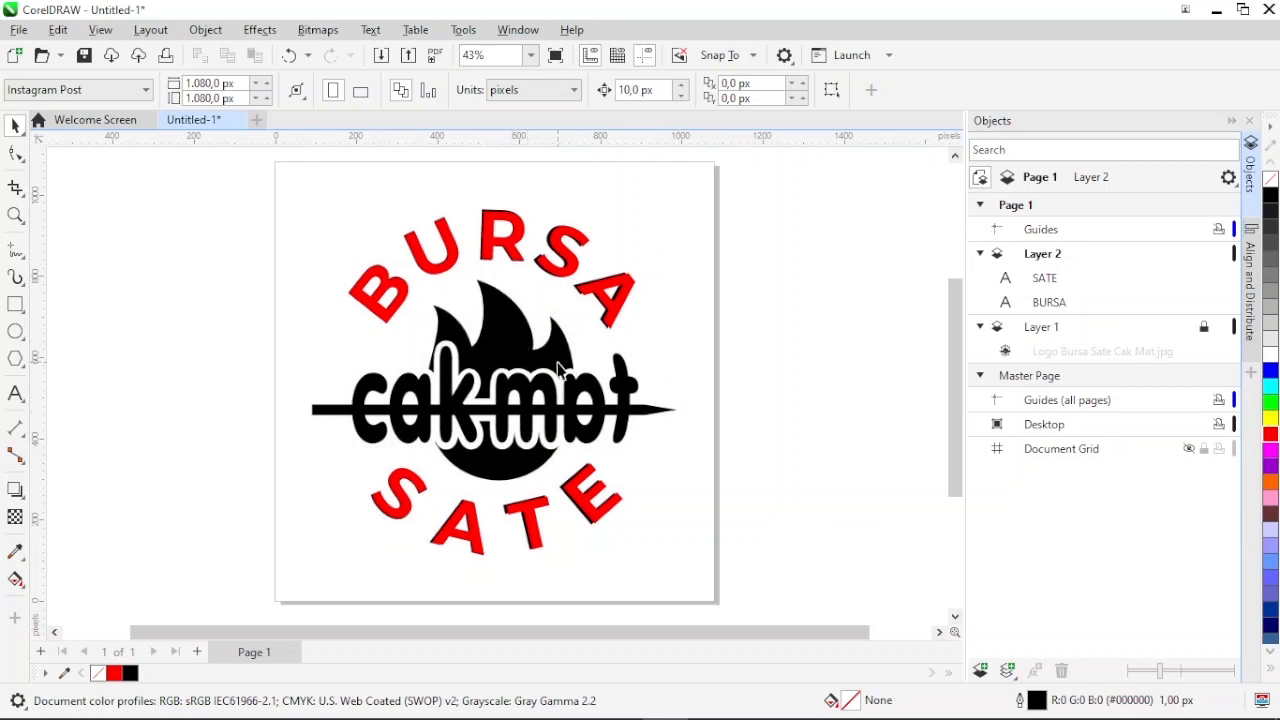
pyautogui.click(15, 215)
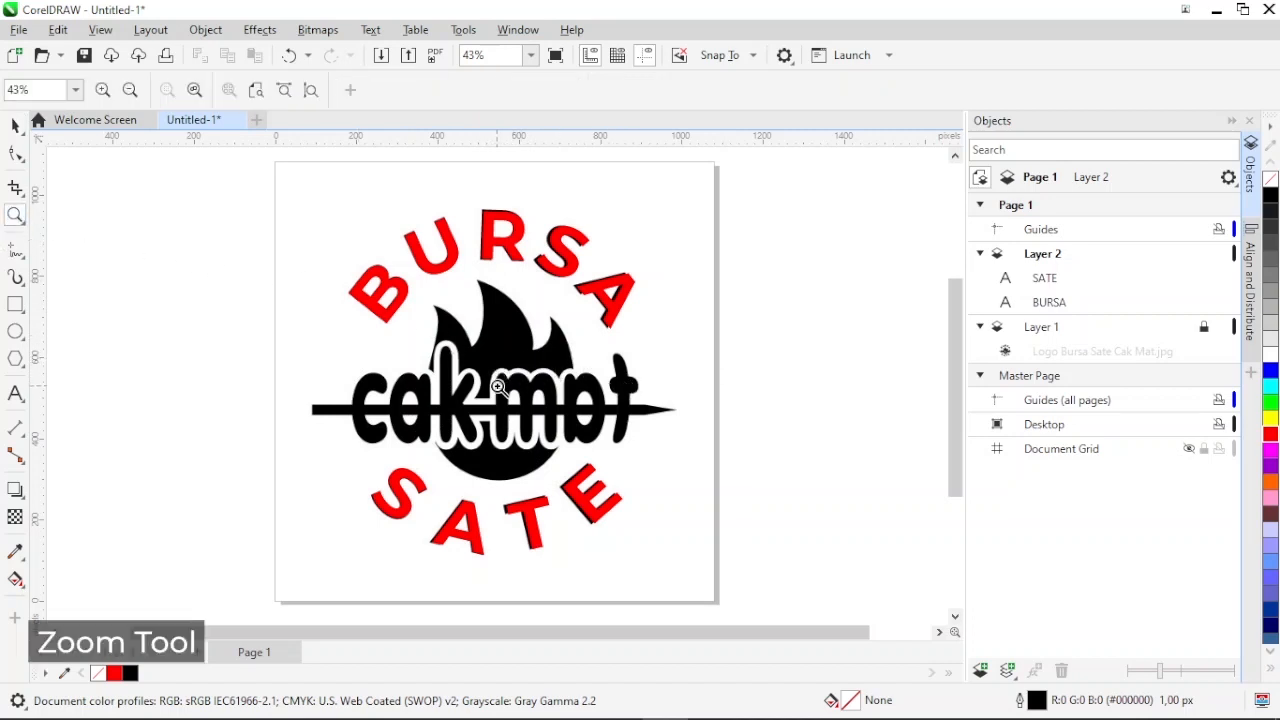
pyautogui.click(14, 219)
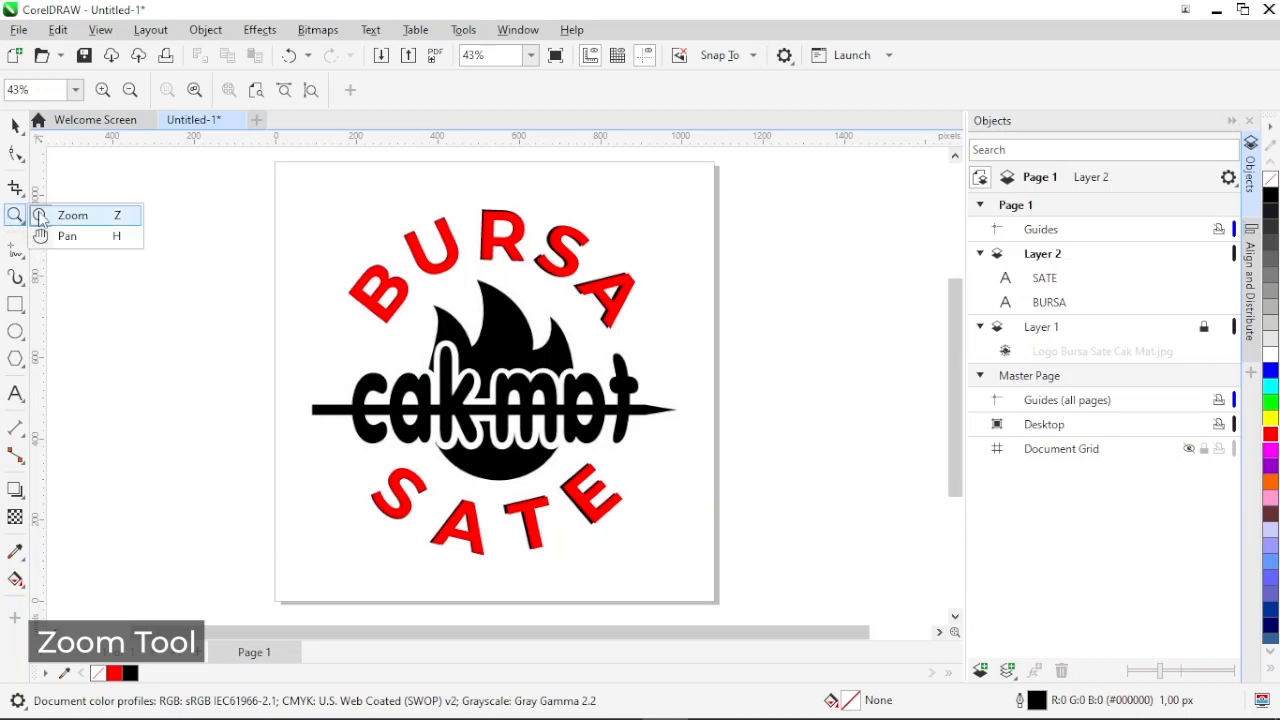
pyautogui.click(70, 215)
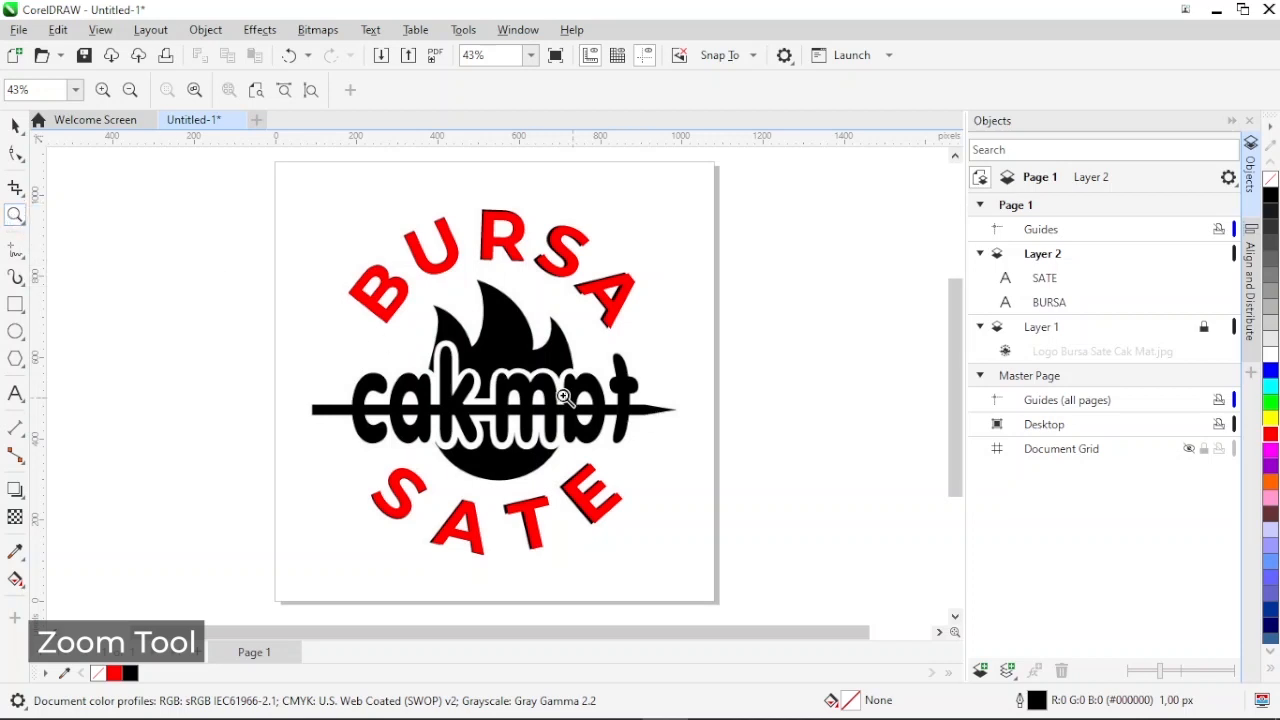
pyautogui.click(504, 392)
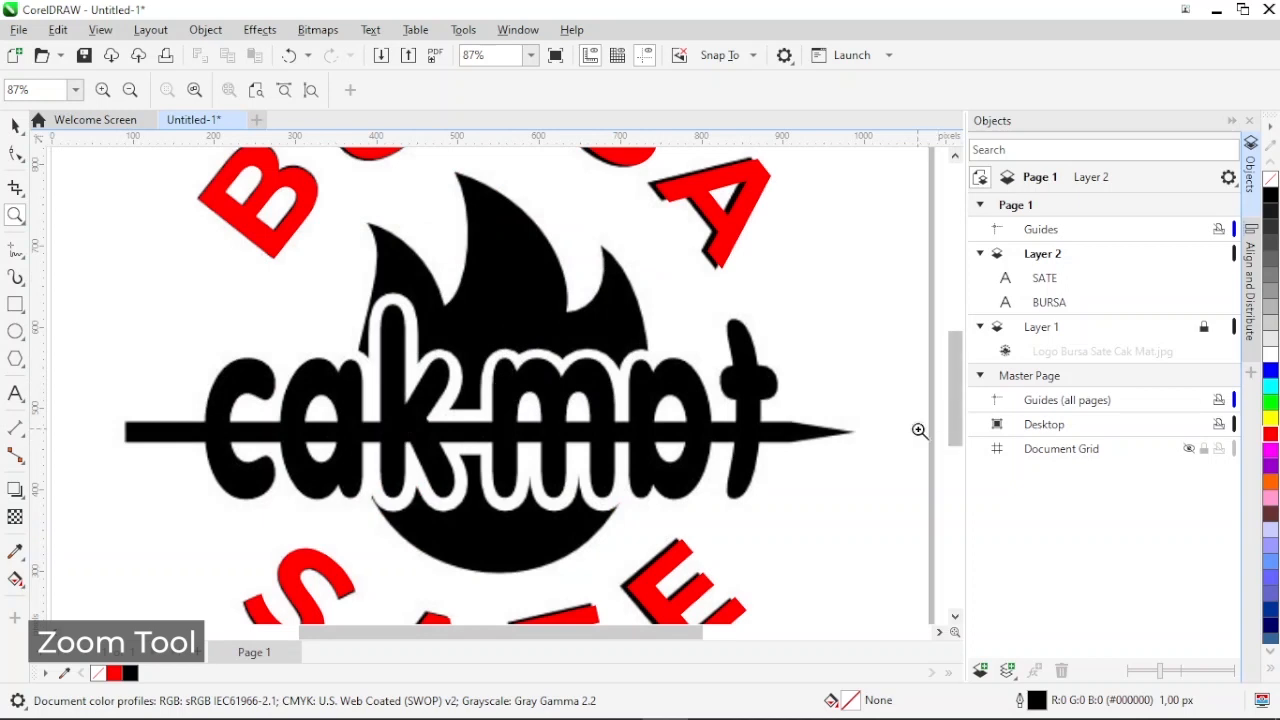
pyautogui.moveTo(950, 394); pyautogui.dragTo(950, 389)
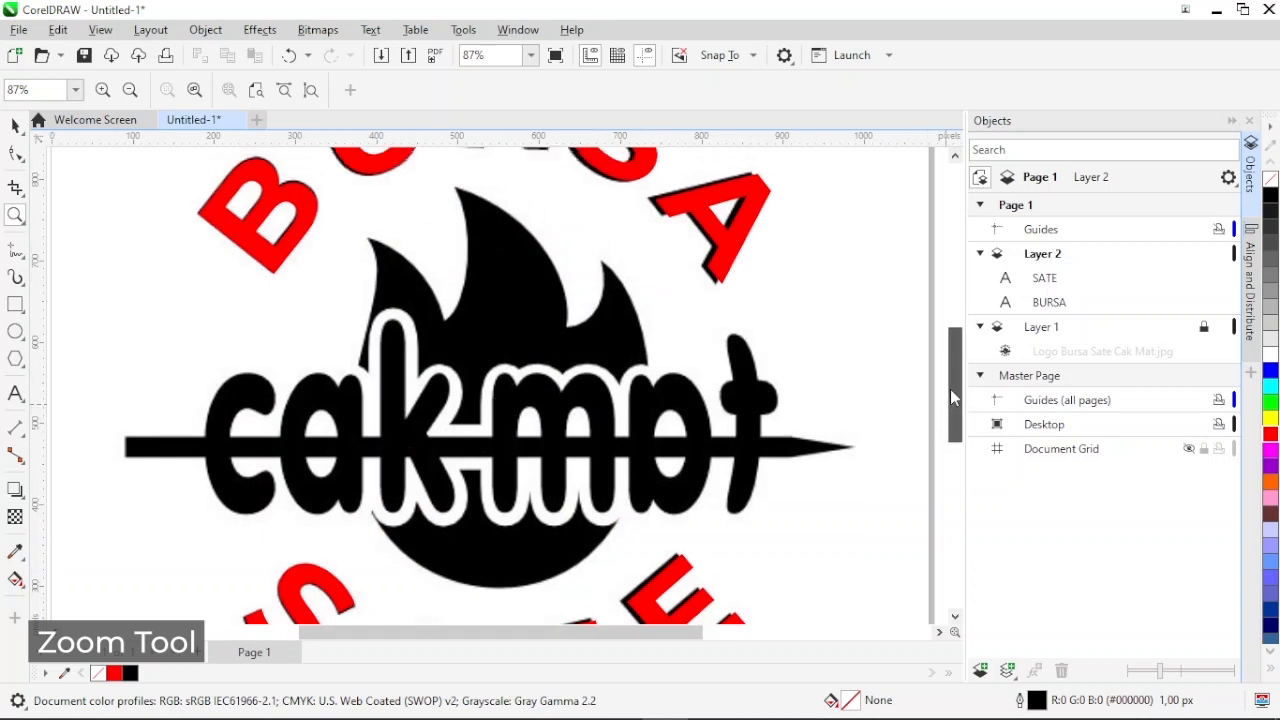
pyautogui.click(15, 125)
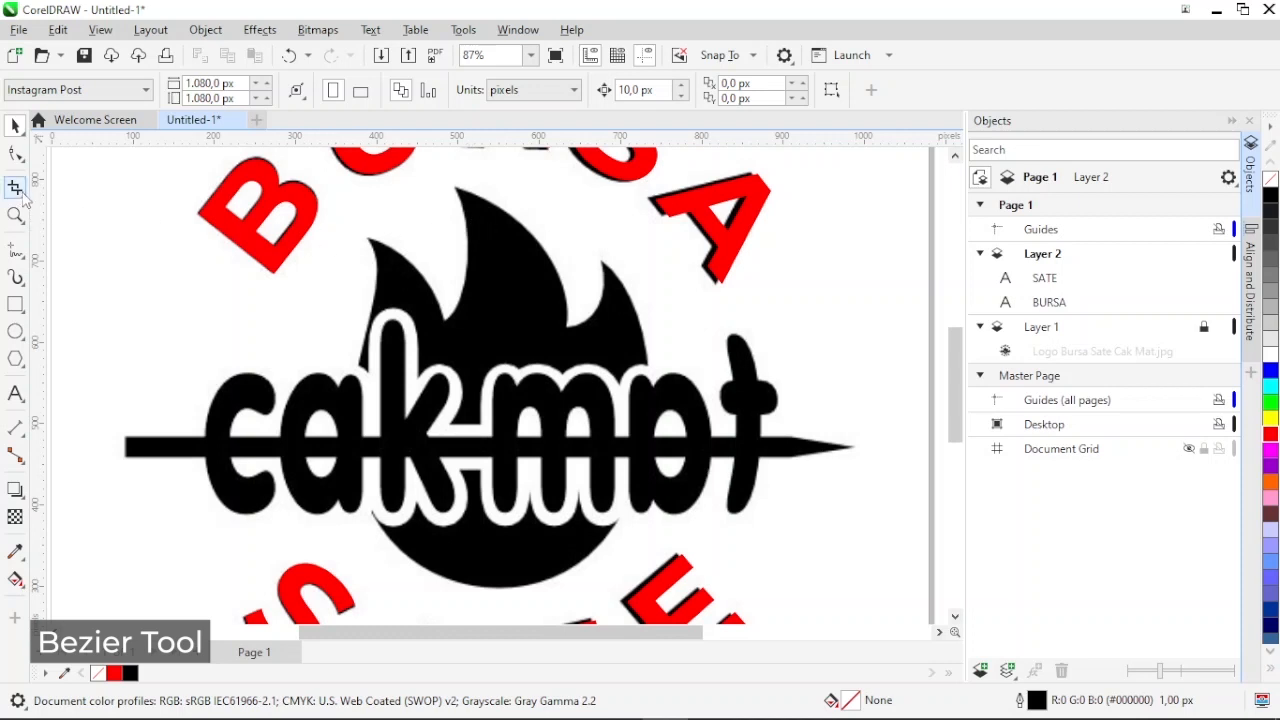
pyautogui.click(14, 254)
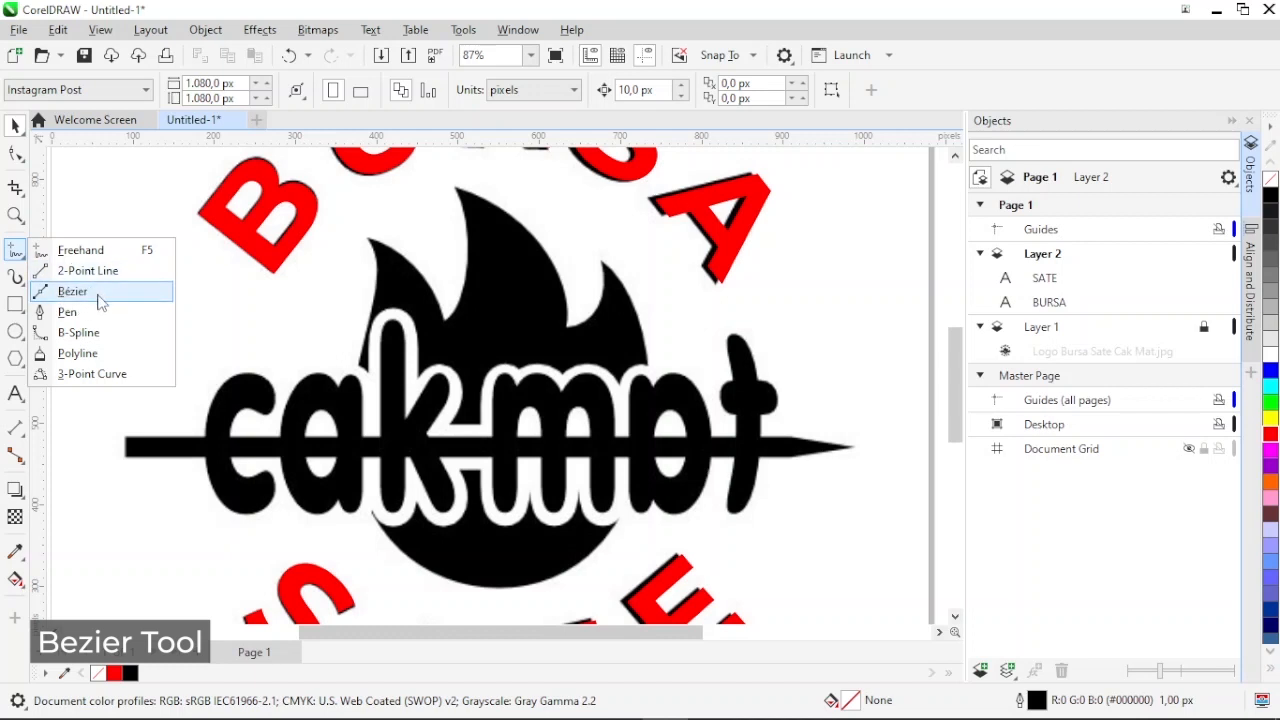
pyautogui.click(150, 300)
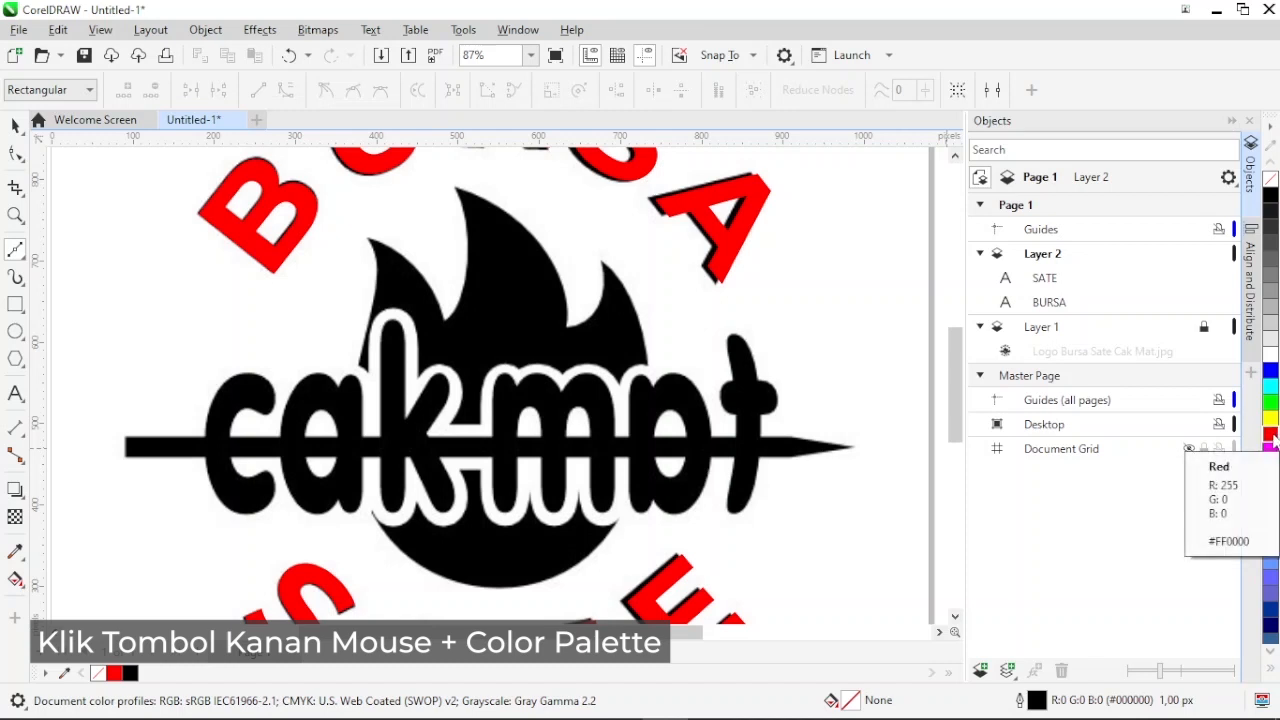
pyautogui.rightClick(1272, 441)
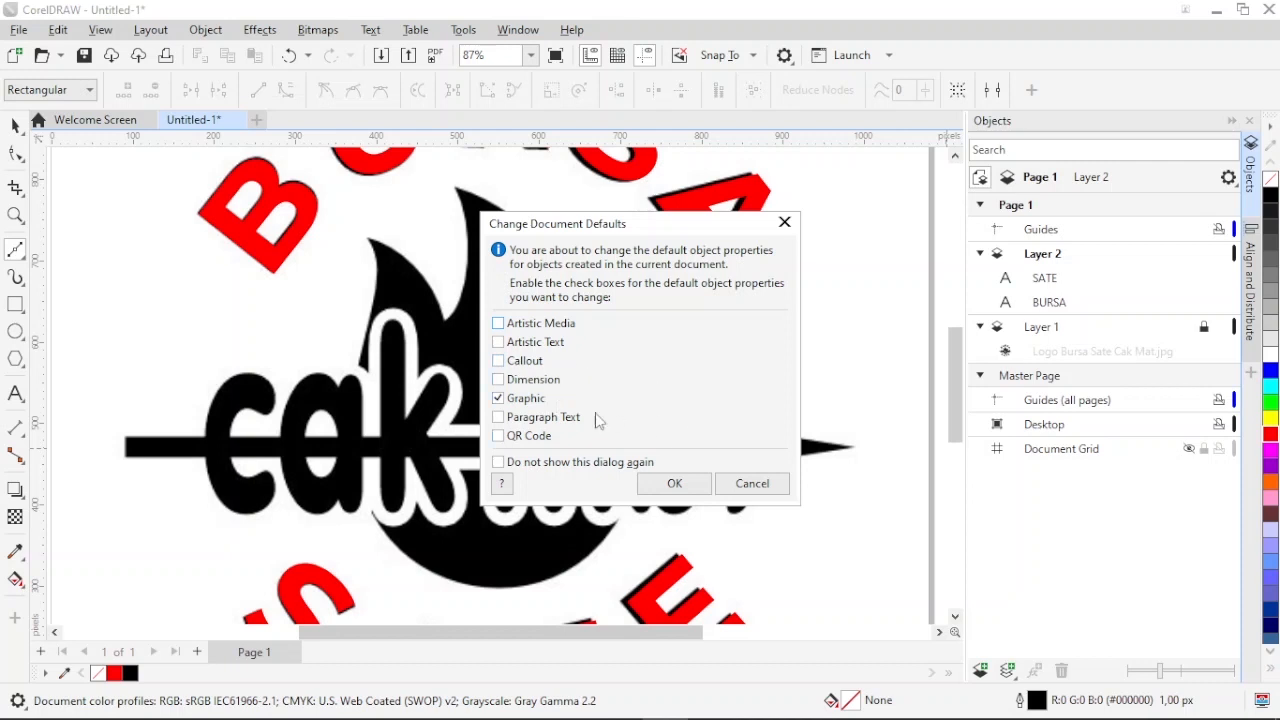
pyautogui.click(677, 482)
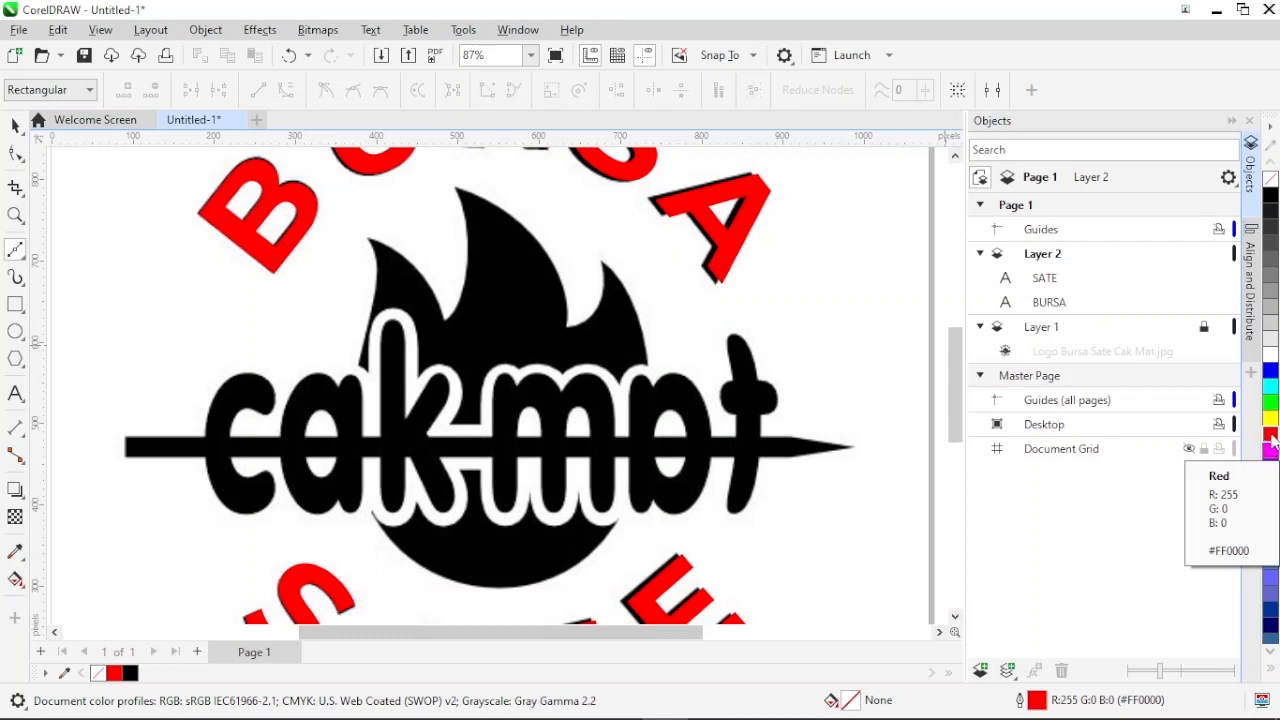
# Trace the flame with a closed eight-node outline of straight Bézier segments through its tips, valleys and base, and open it for node editing
pyautogui.click(371, 240)
pyautogui.click(448, 324)
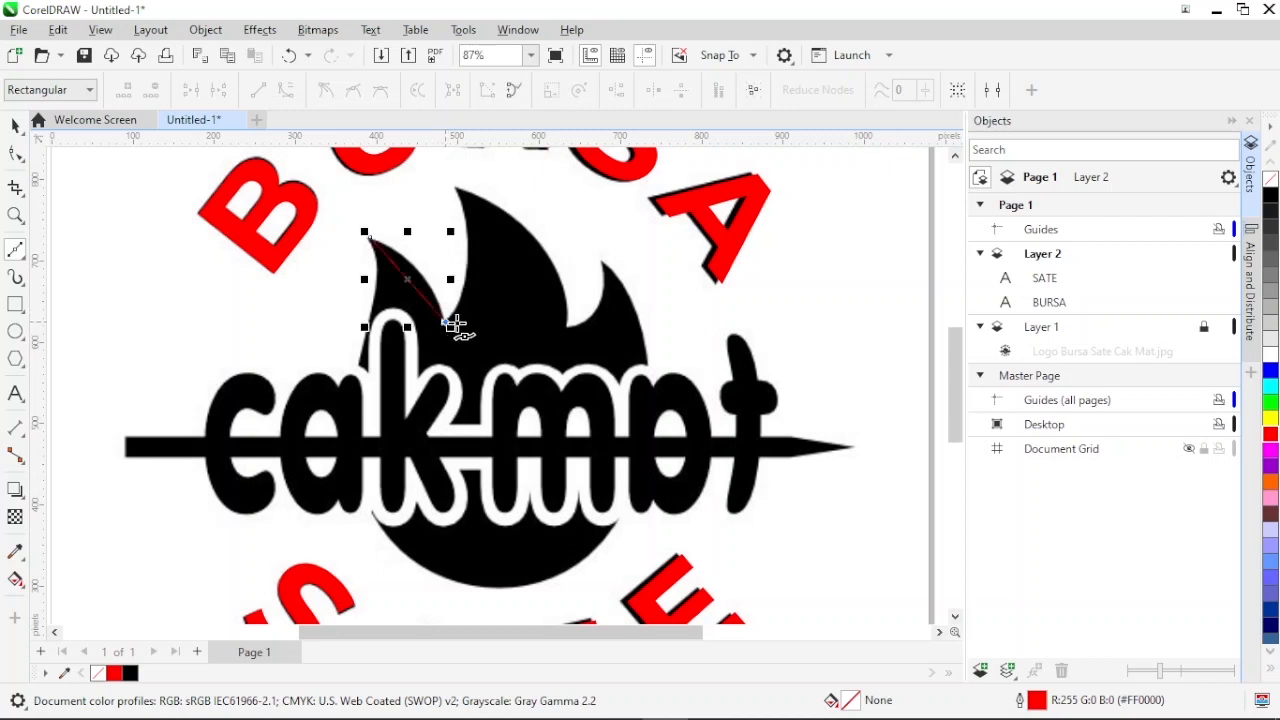
pyautogui.click(459, 184)
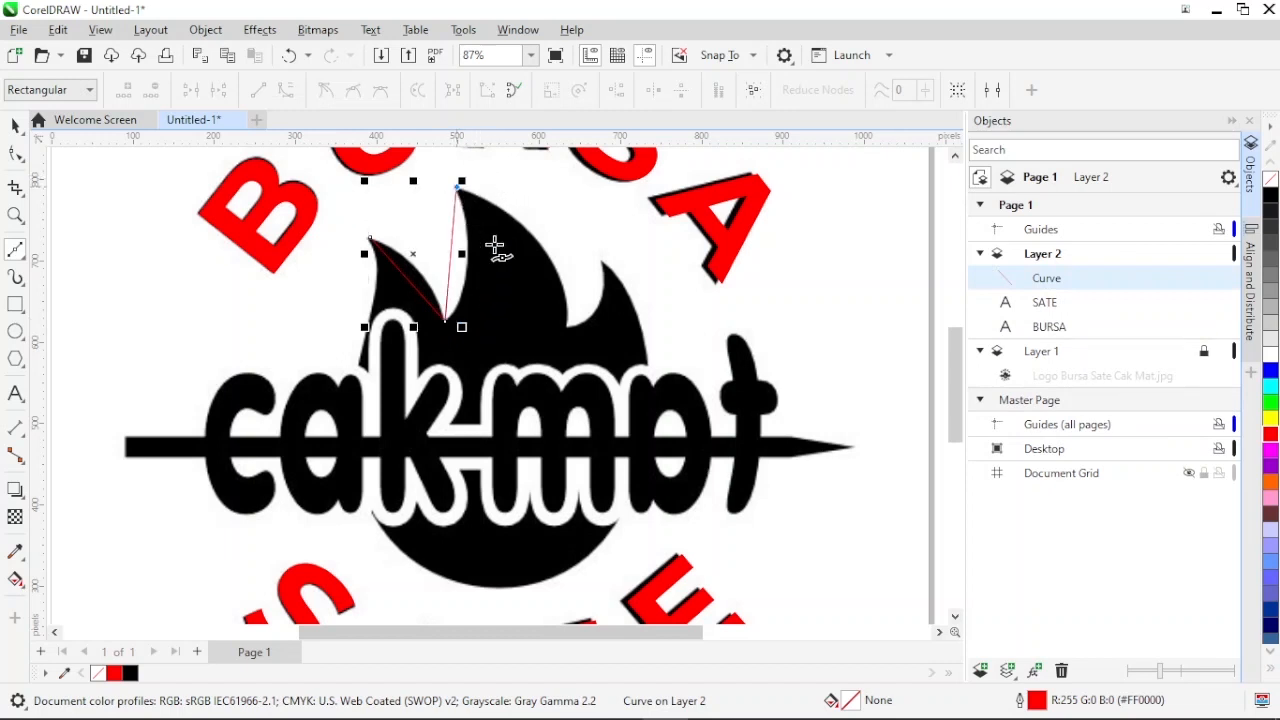
pyautogui.click(566, 330)
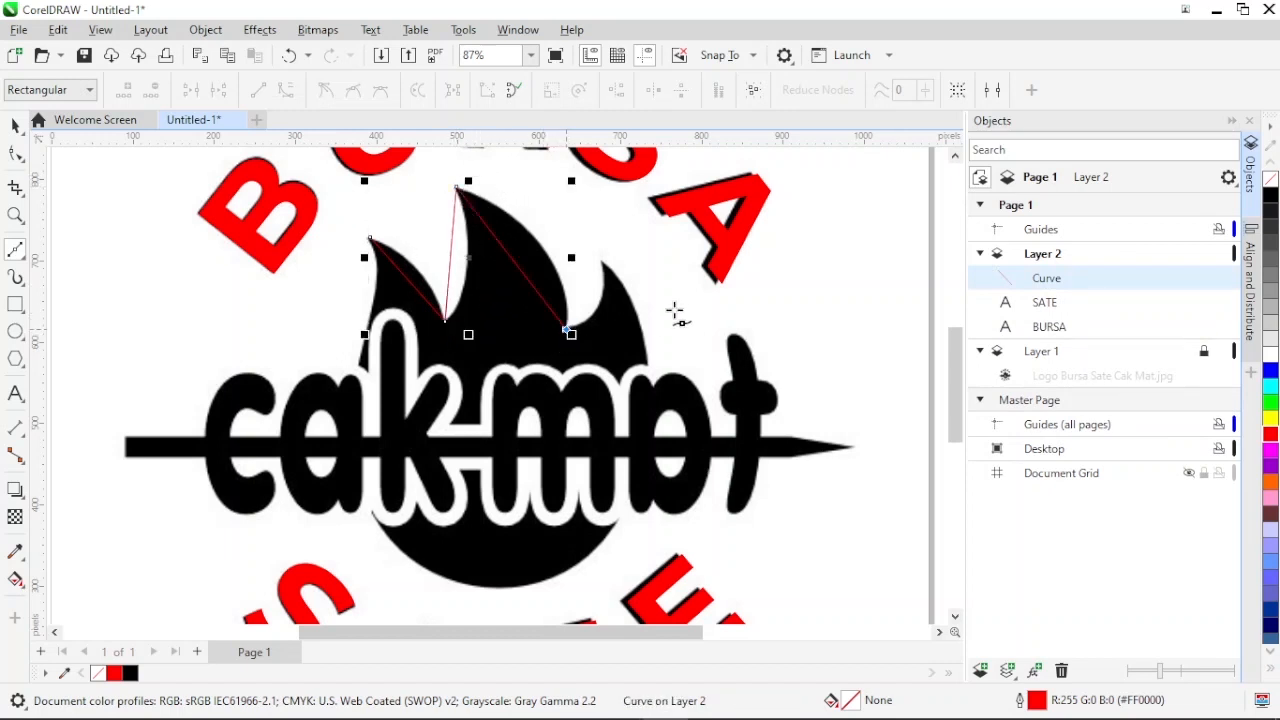
pyautogui.click(604, 264)
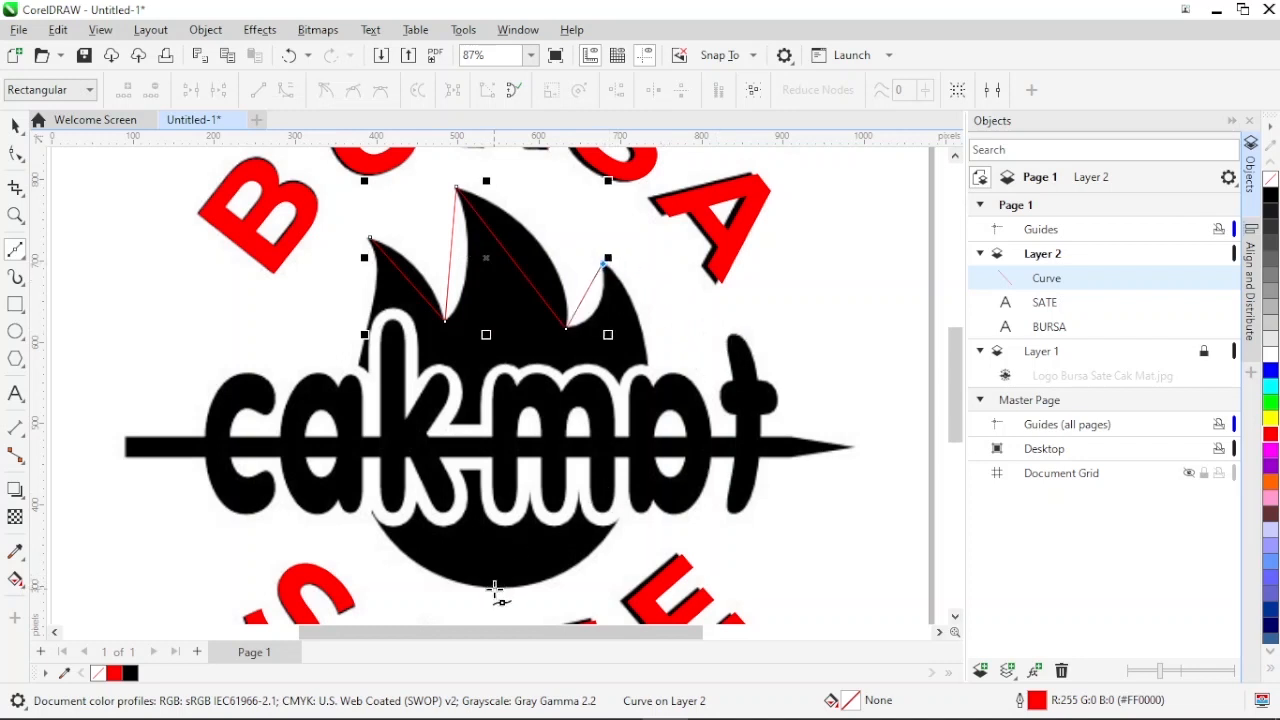
pyautogui.click(600, 546)
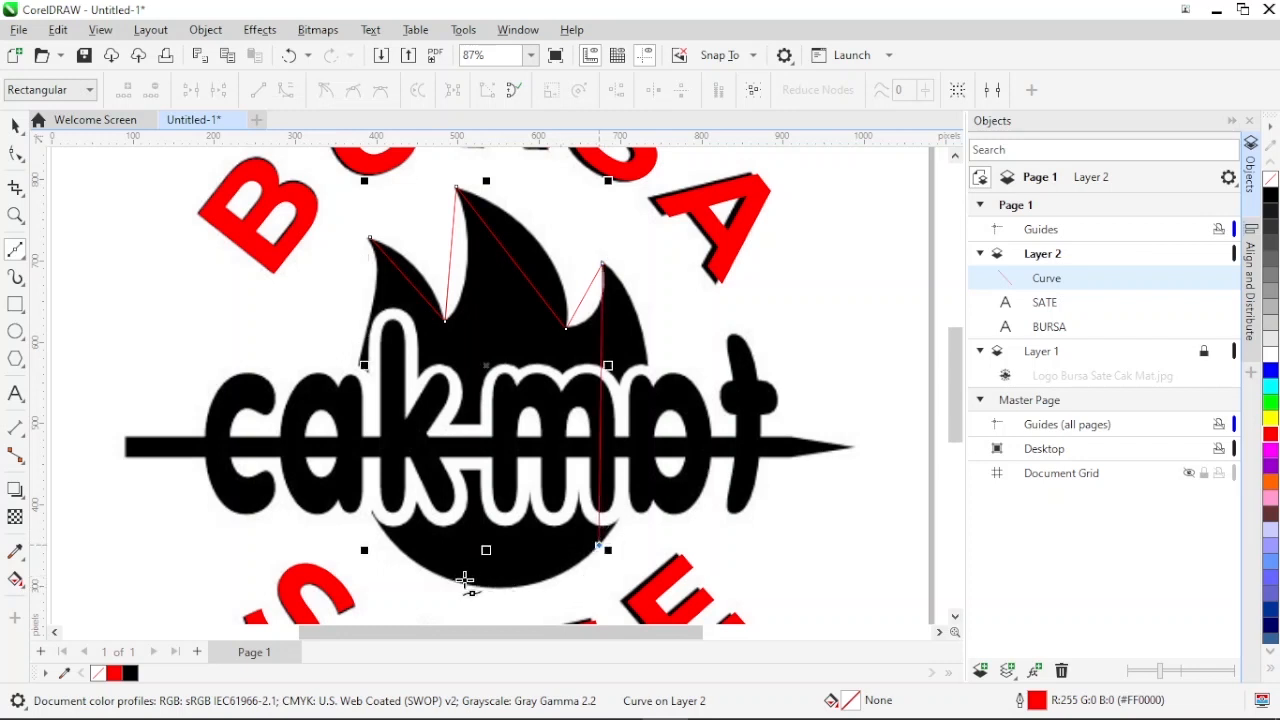
pyautogui.click(391, 542)
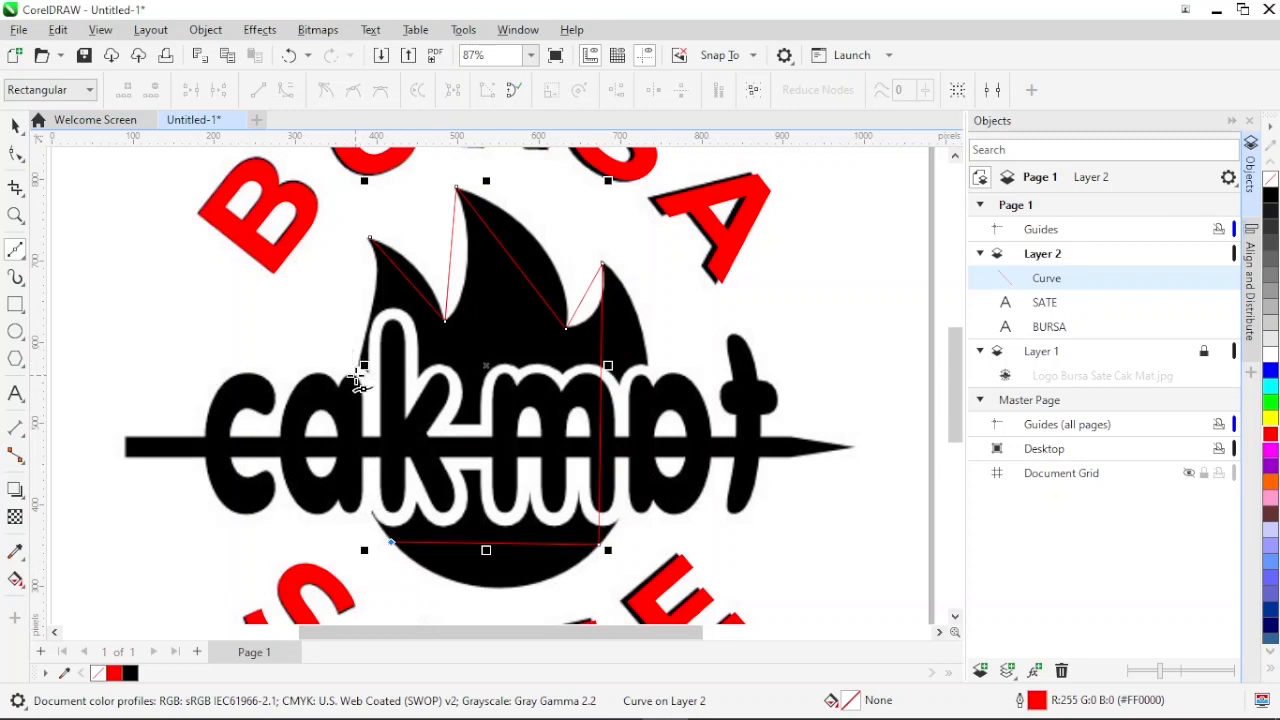
pyautogui.click(355, 376)
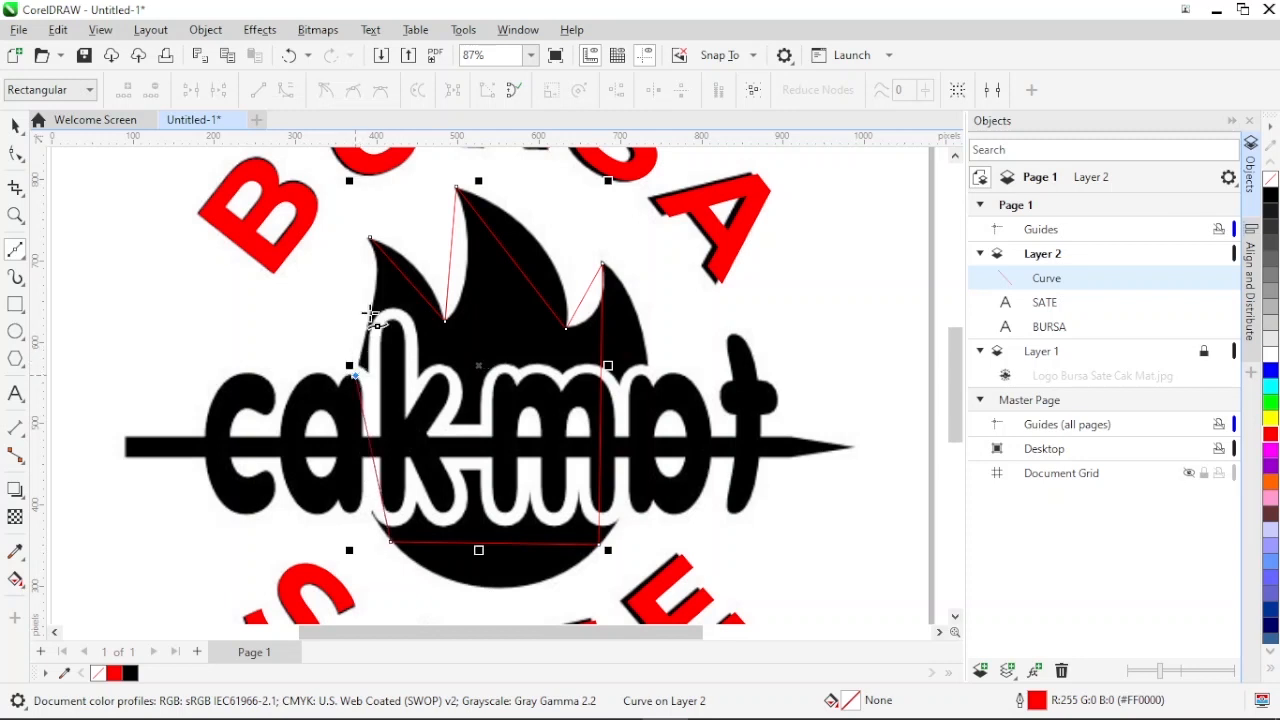
pyautogui.click(371, 240)
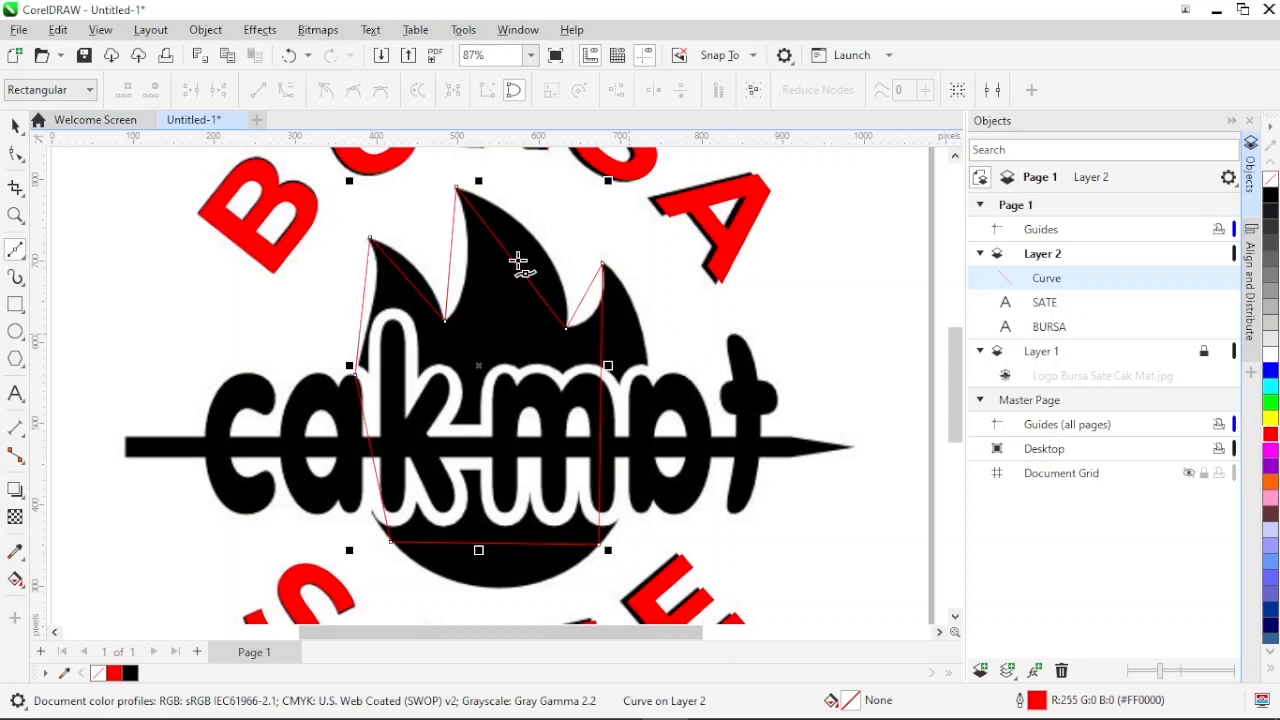
pyautogui.click(15, 155)
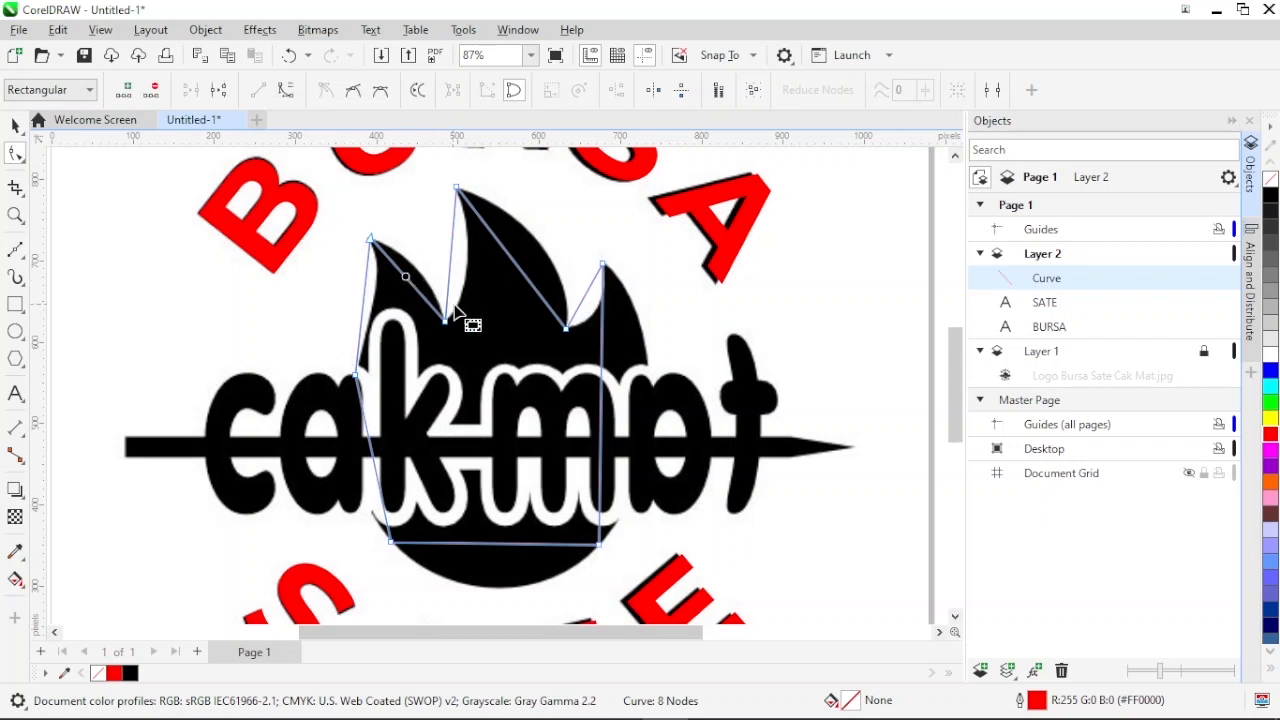
# Convert the two flame segments on either side of the first valley to curves and bend them along the traced flame edges
pyautogui.click(405, 278)
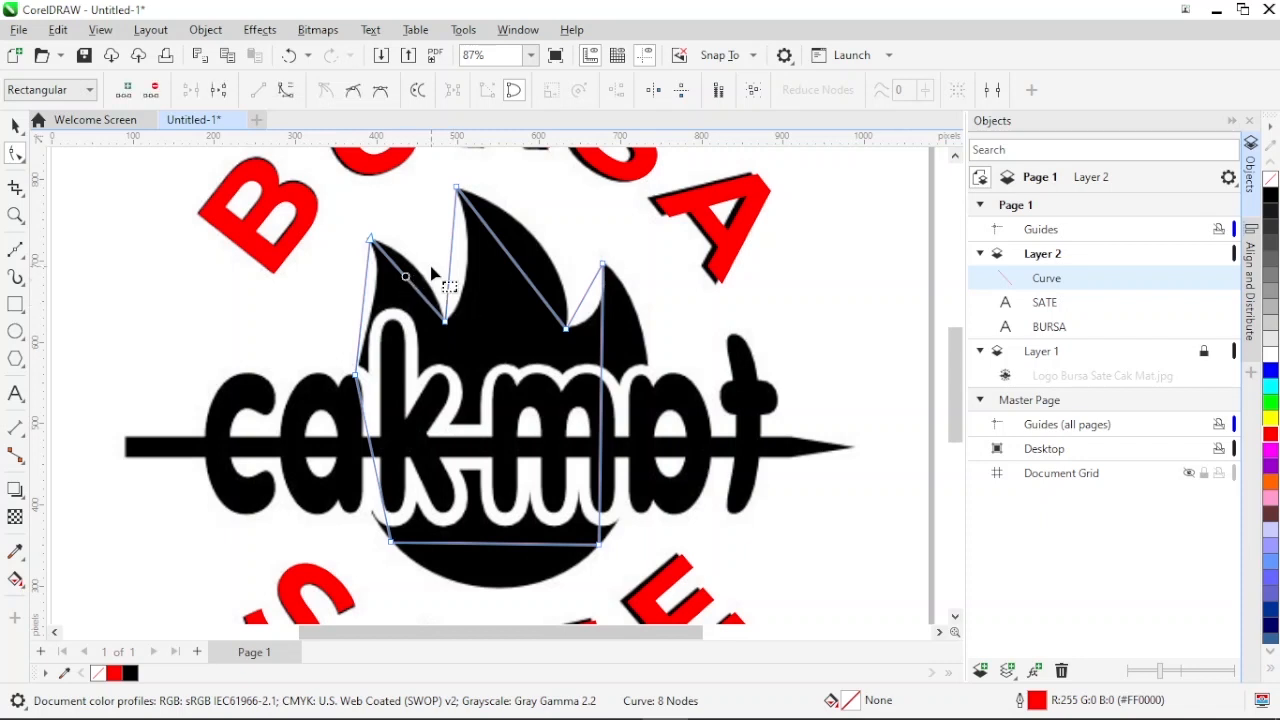
pyautogui.click(286, 95)
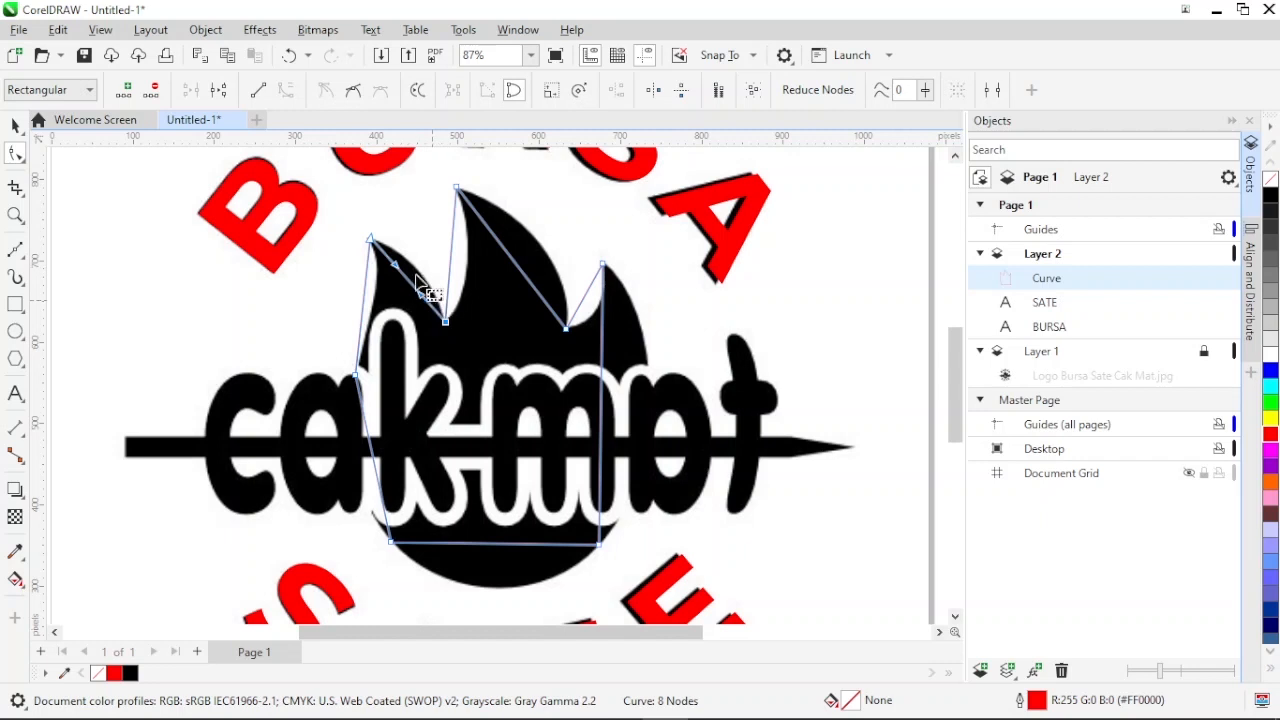
pyautogui.moveTo(397, 264); pyautogui.dragTo(438, 284)
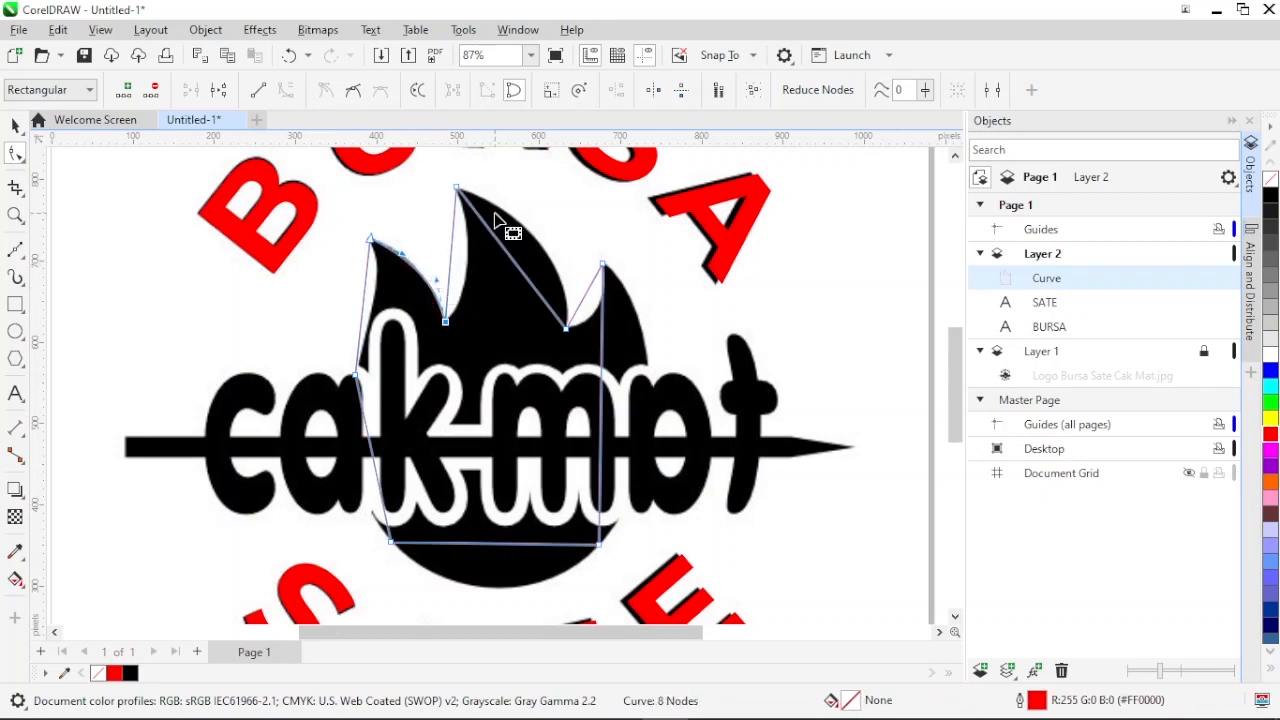
pyautogui.rightClick(453, 250)
pyautogui.click(450, 248)
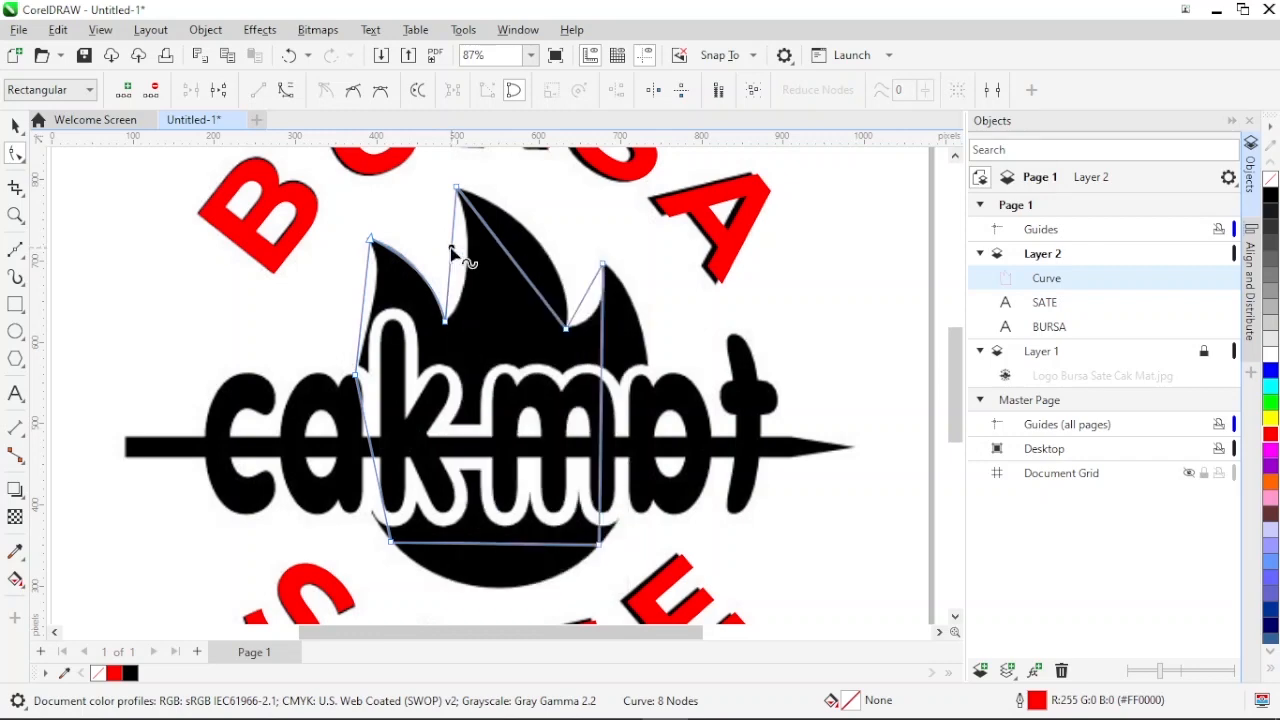
pyautogui.click(285, 91)
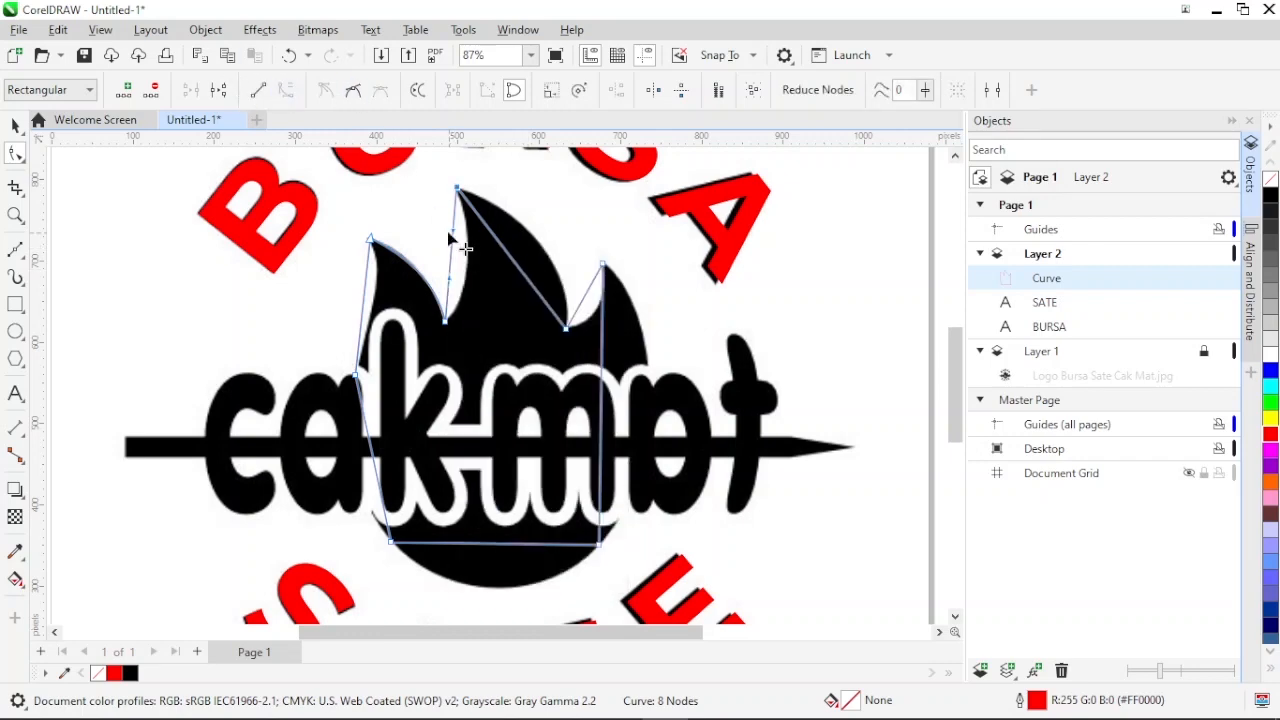
pyautogui.moveTo(453, 231); pyautogui.dragTo(471, 235)
pyautogui.moveTo(449, 277); pyautogui.dragTo(472, 296)
# Convert the two flame segments on either side of the second valley to curves and bend them to the flame's edges
pyautogui.click(518, 266)
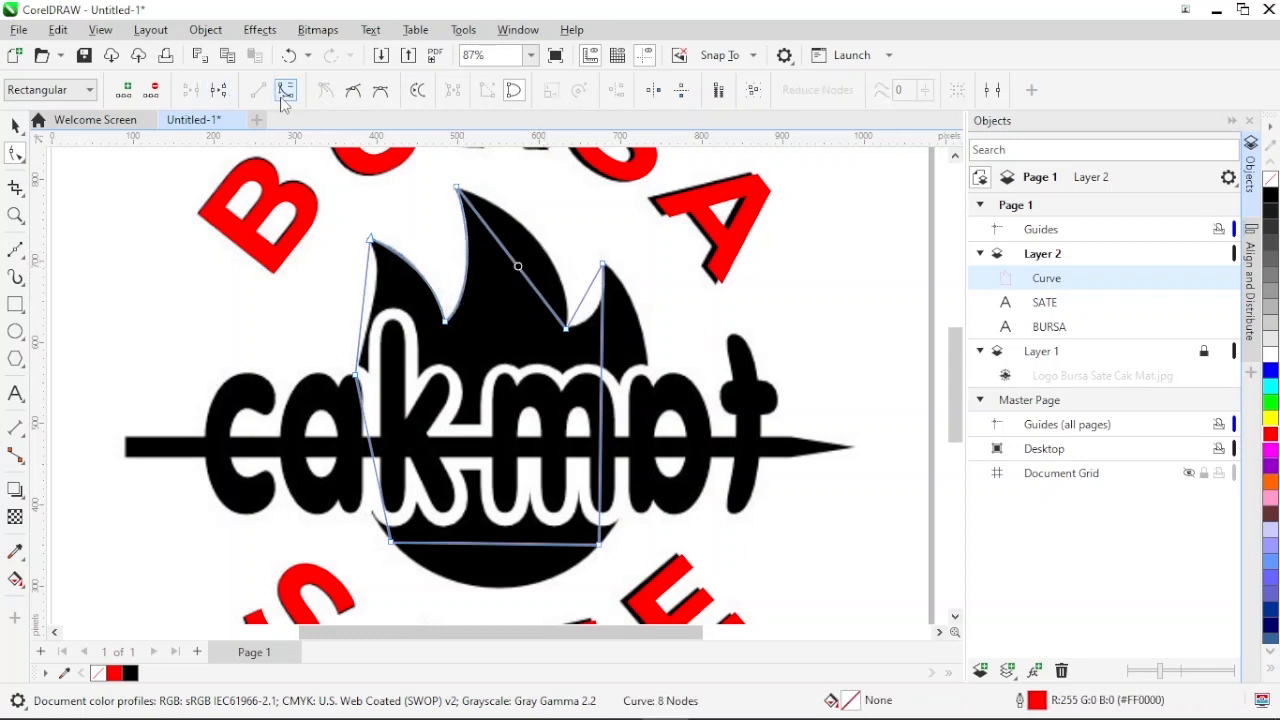
pyautogui.click(504, 248)
pyautogui.moveTo(508, 234); pyautogui.dragTo(582, 294)
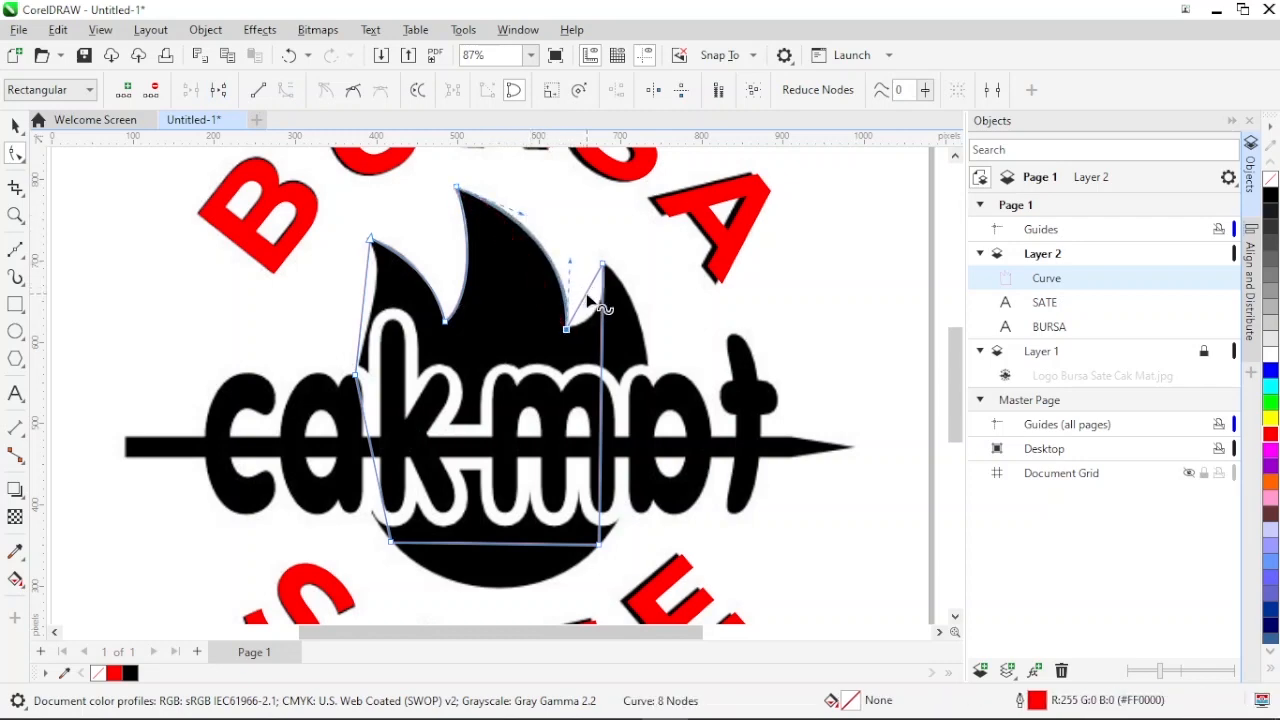
pyautogui.click(587, 293)
pyautogui.click(284, 92)
pyautogui.moveTo(607, 300); pyautogui.dragTo(610, 357)
# Convert the flame's right side and base segments to curves and shape them into the outer bulge and rounded base
pyautogui.click(601, 351)
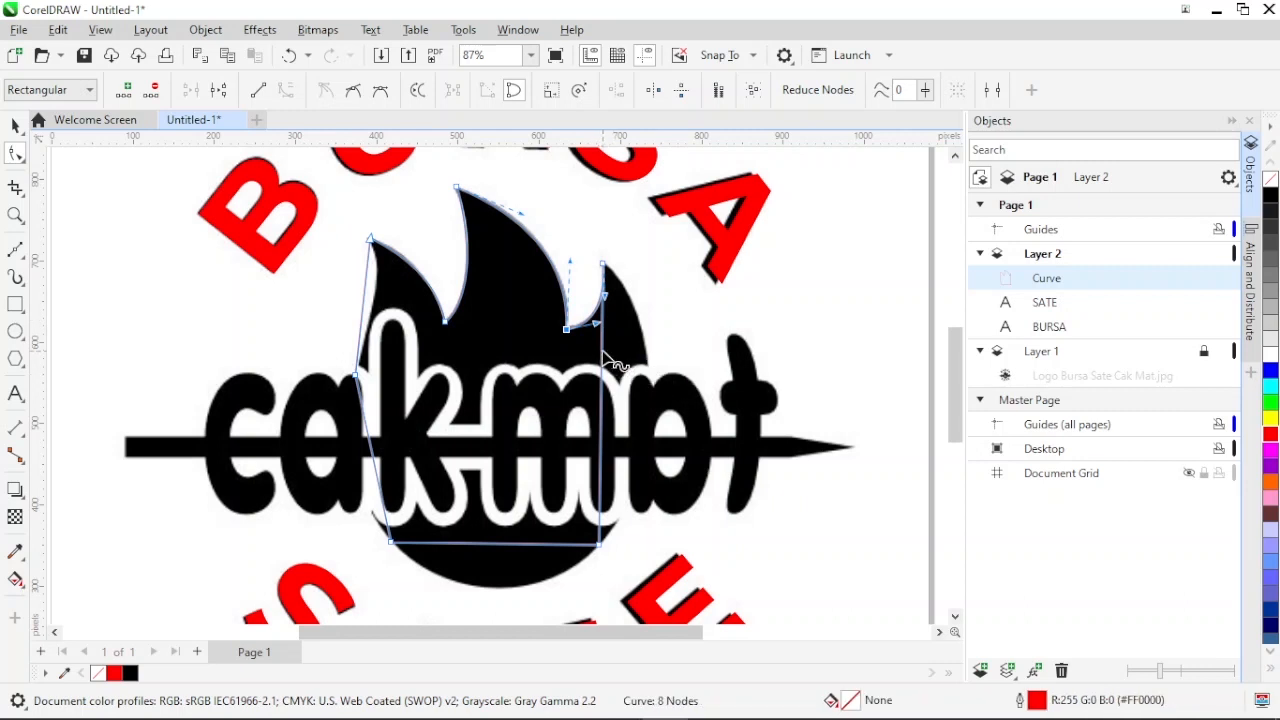
pyautogui.click(286, 90)
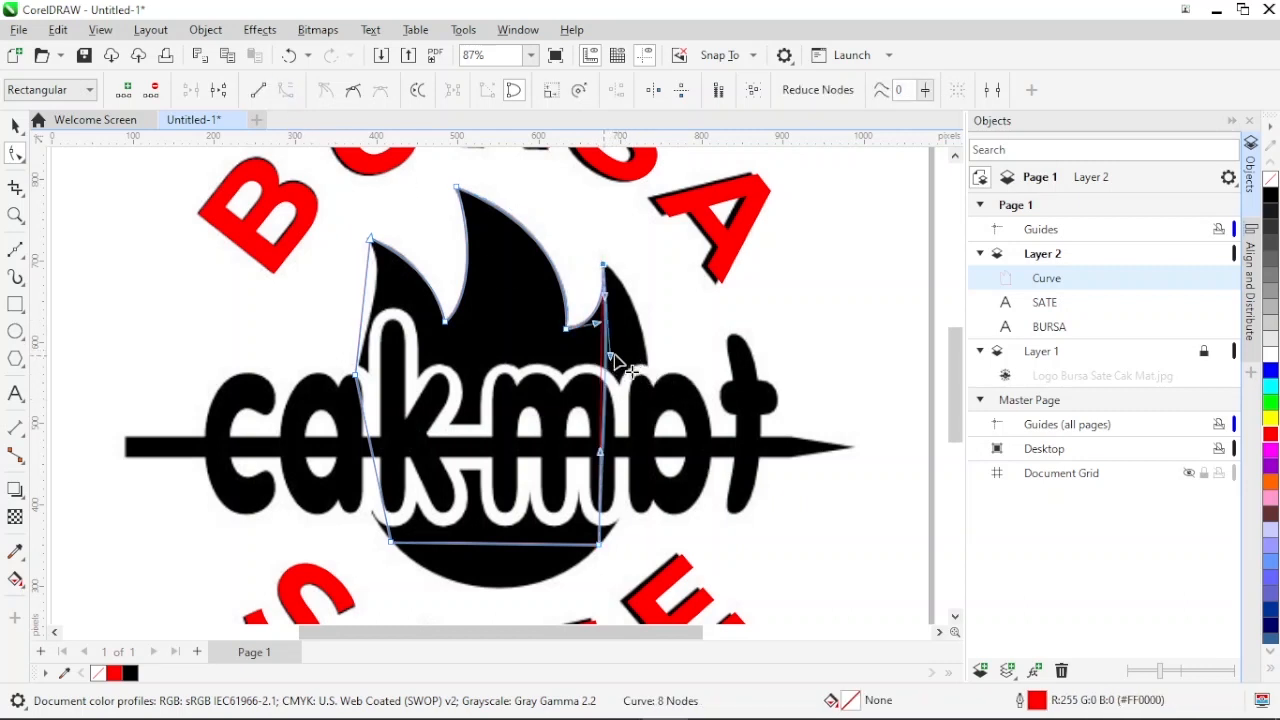
pyautogui.moveTo(615, 362); pyautogui.dragTo(622, 520)
pyautogui.click(466, 542)
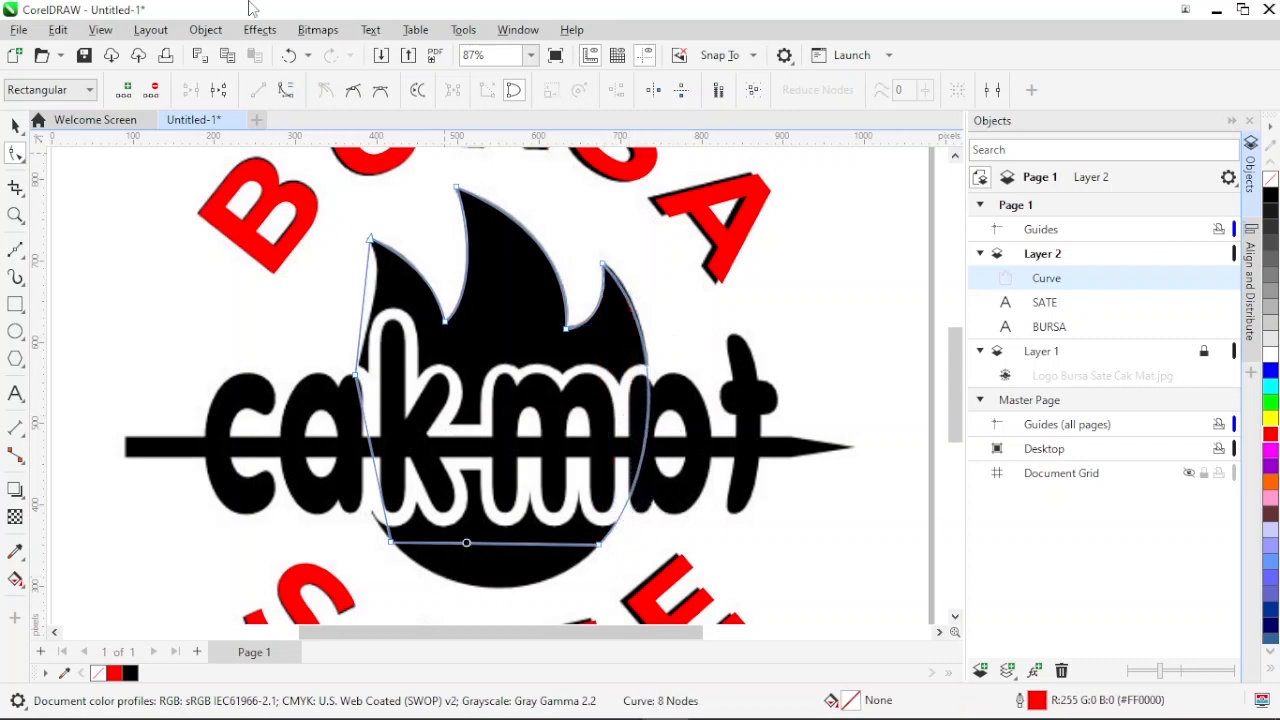
pyautogui.click(286, 90)
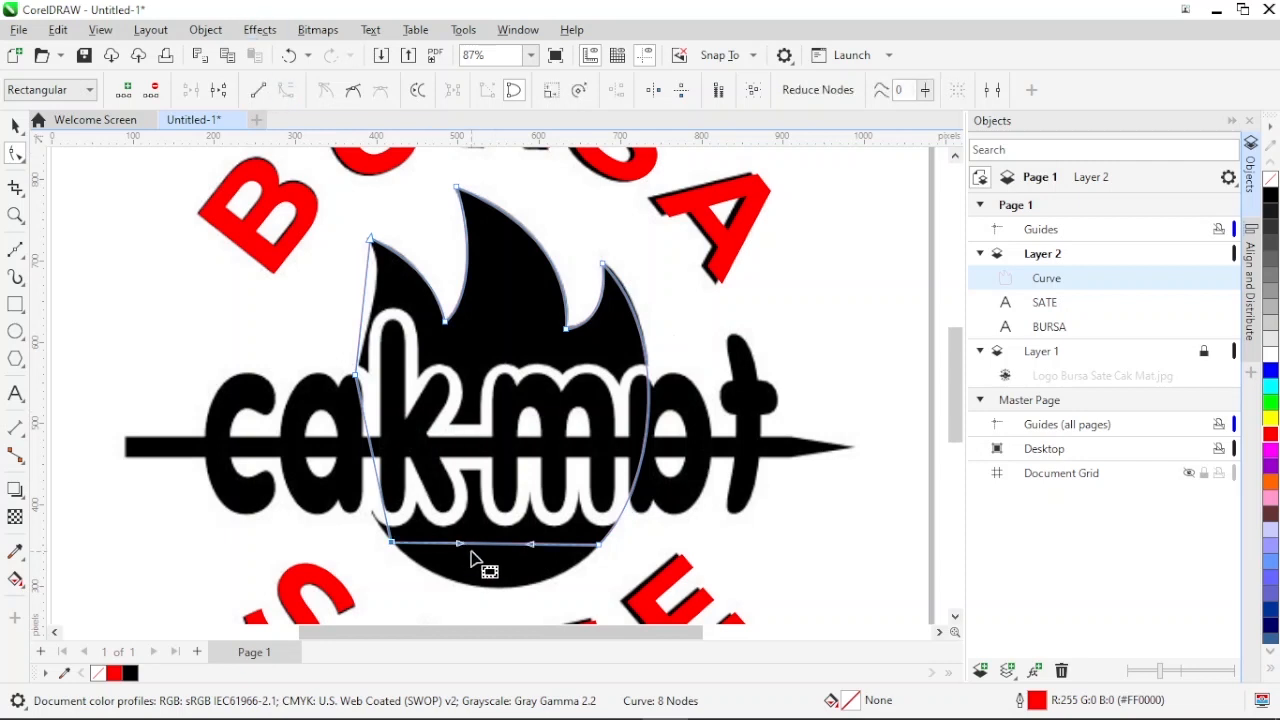
pyautogui.moveTo(461, 546); pyautogui.dragTo(451, 602)
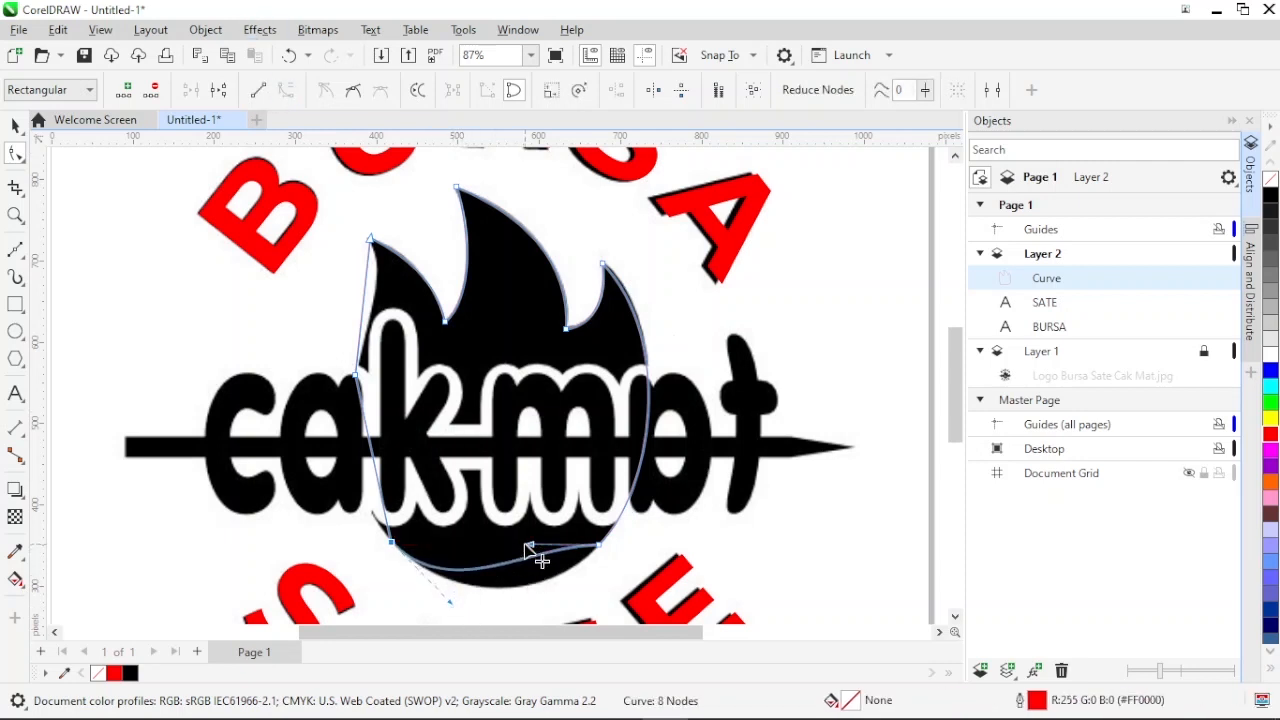
pyautogui.moveTo(531, 548); pyautogui.dragTo(548, 602)
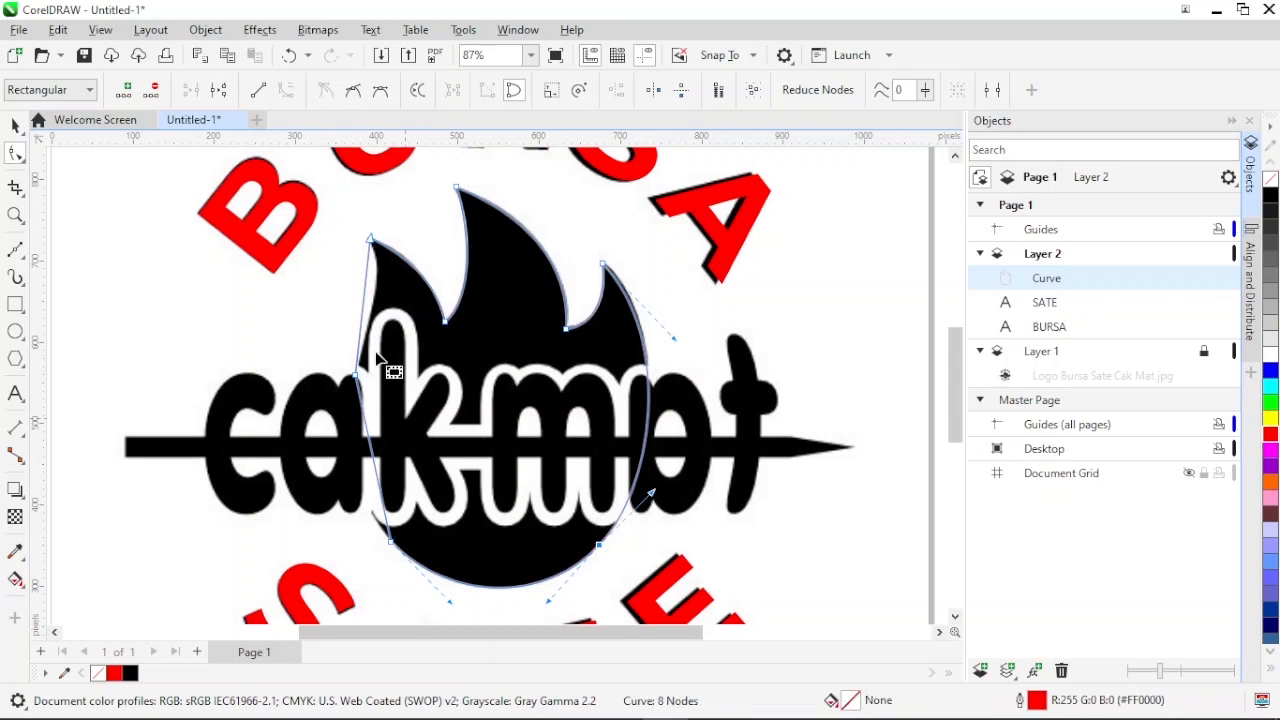
# Convert the flame's lower and upper left side segments to curves and bend them to match the traced image
pyautogui.click(367, 441)
pyautogui.click(286, 91)
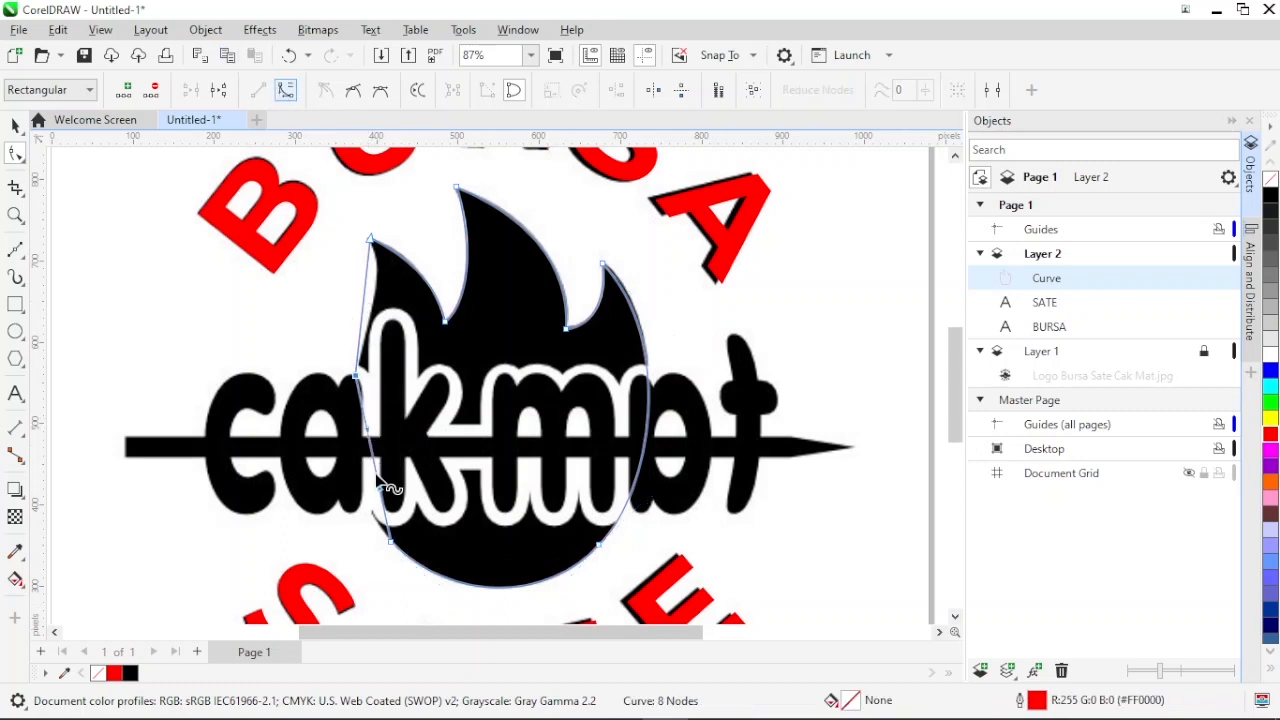
pyautogui.moveTo(371, 449); pyautogui.dragTo(372, 500)
pyautogui.moveTo(360, 520); pyautogui.dragTo(359, 517)
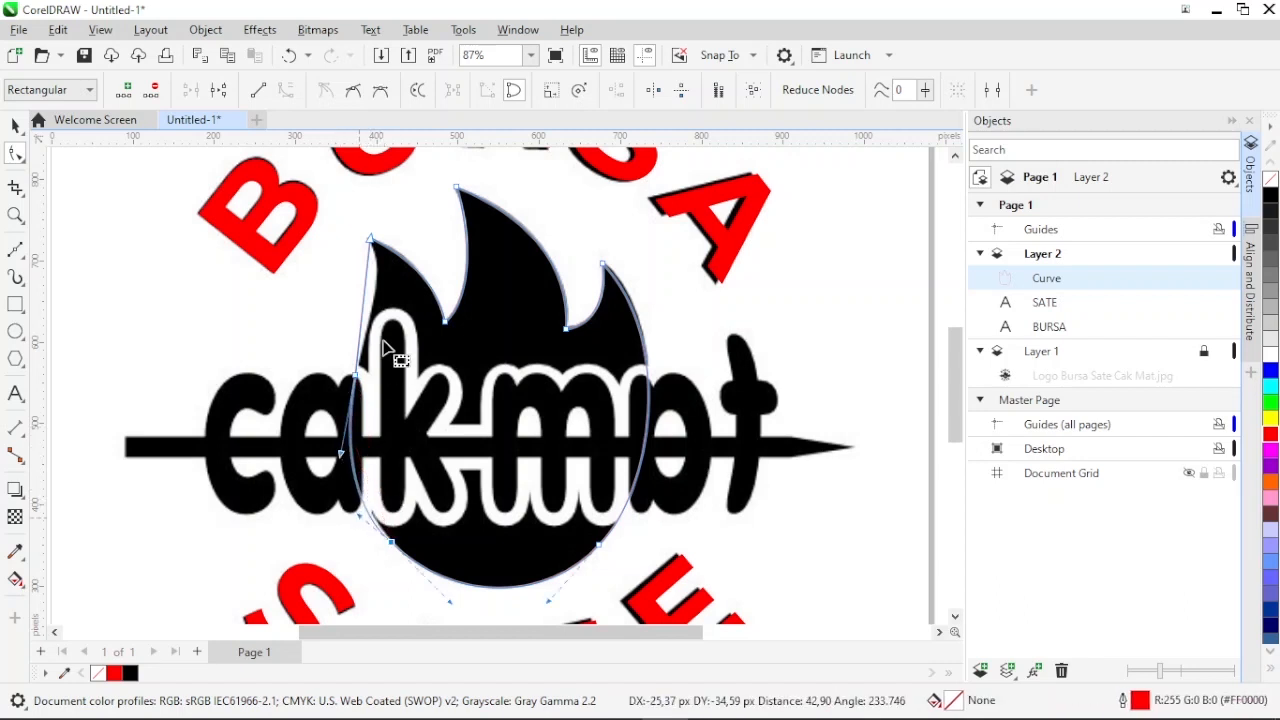
pyautogui.click(364, 290)
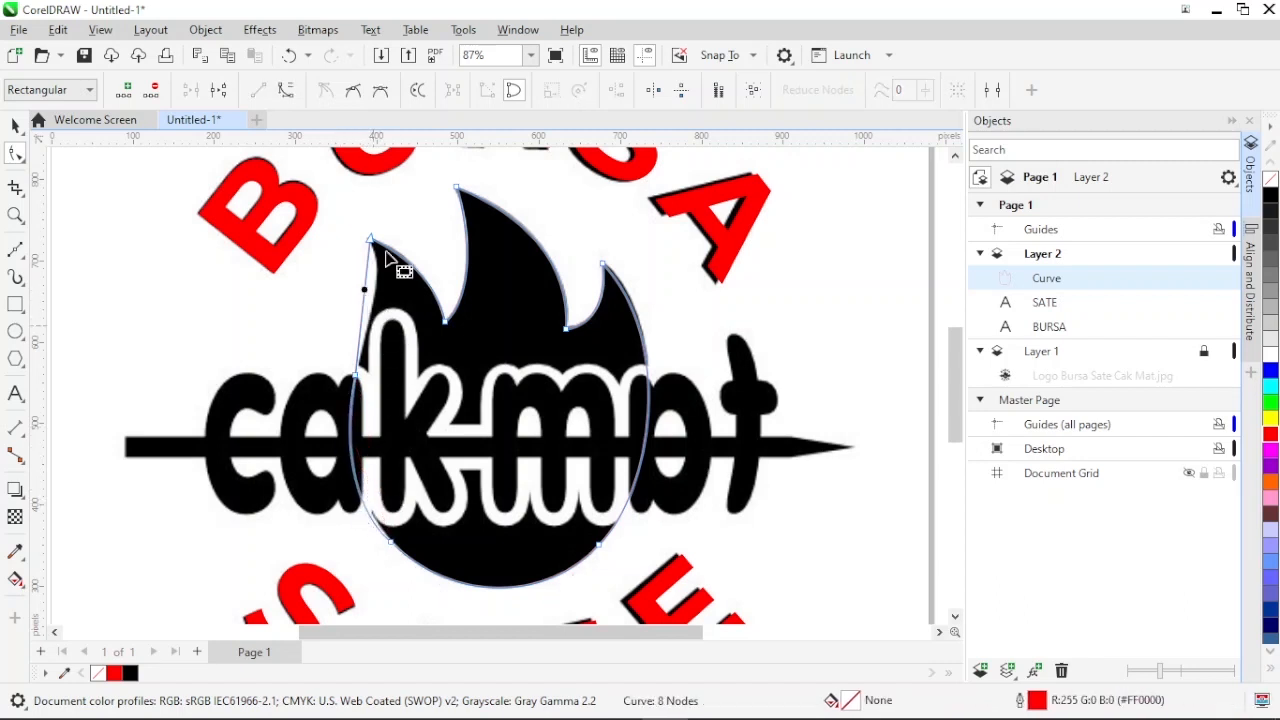
pyautogui.click(283, 95)
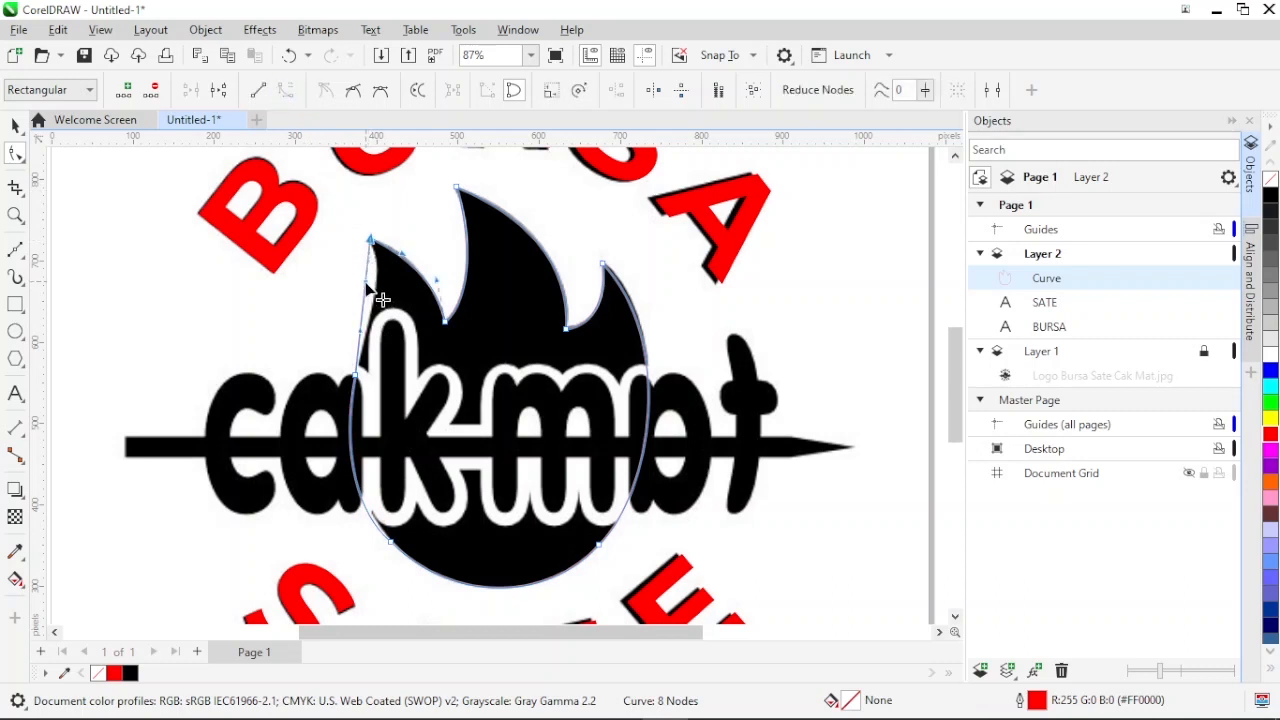
pyautogui.moveTo(377, 295); pyautogui.dragTo(384, 350)
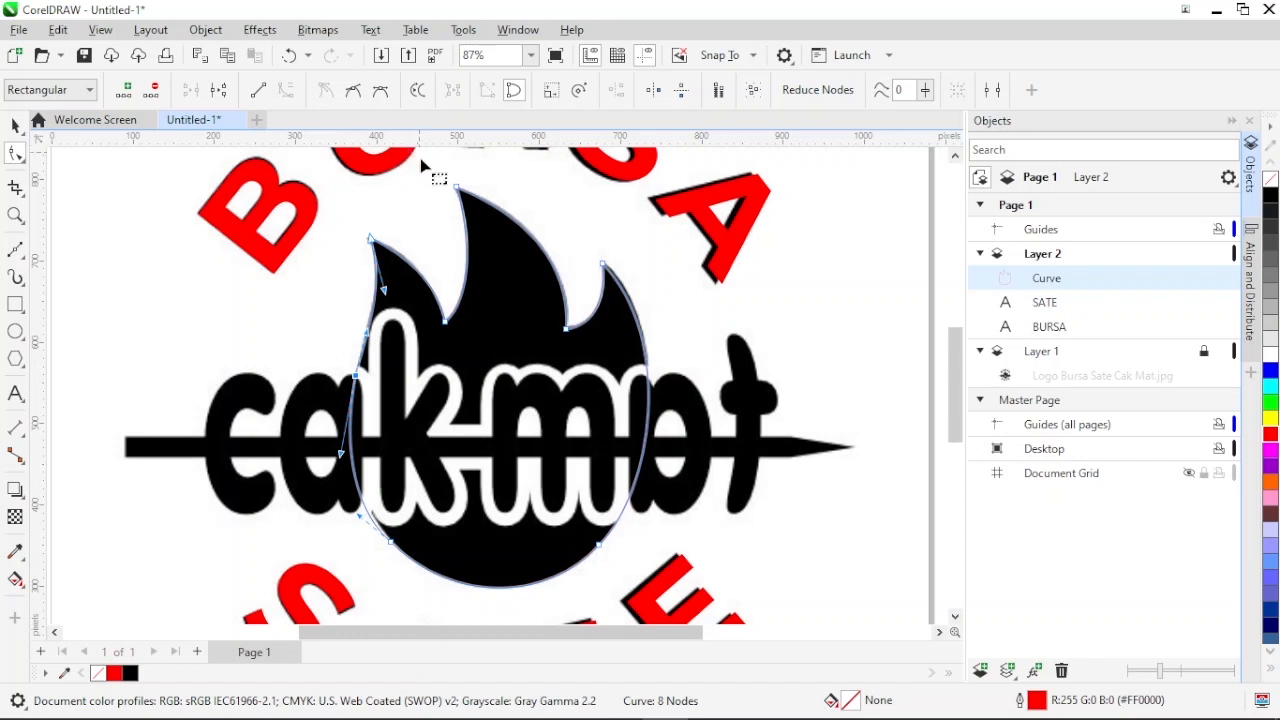
# Fine-tune the curve handle at the first valley, and make the lower-right base node smooth with its handles adjusted to the flame
pyautogui.moveTo(433, 175); pyautogui.dragTo(472, 205)
pyautogui.moveTo(355, 225); pyautogui.dragTo(381, 255)
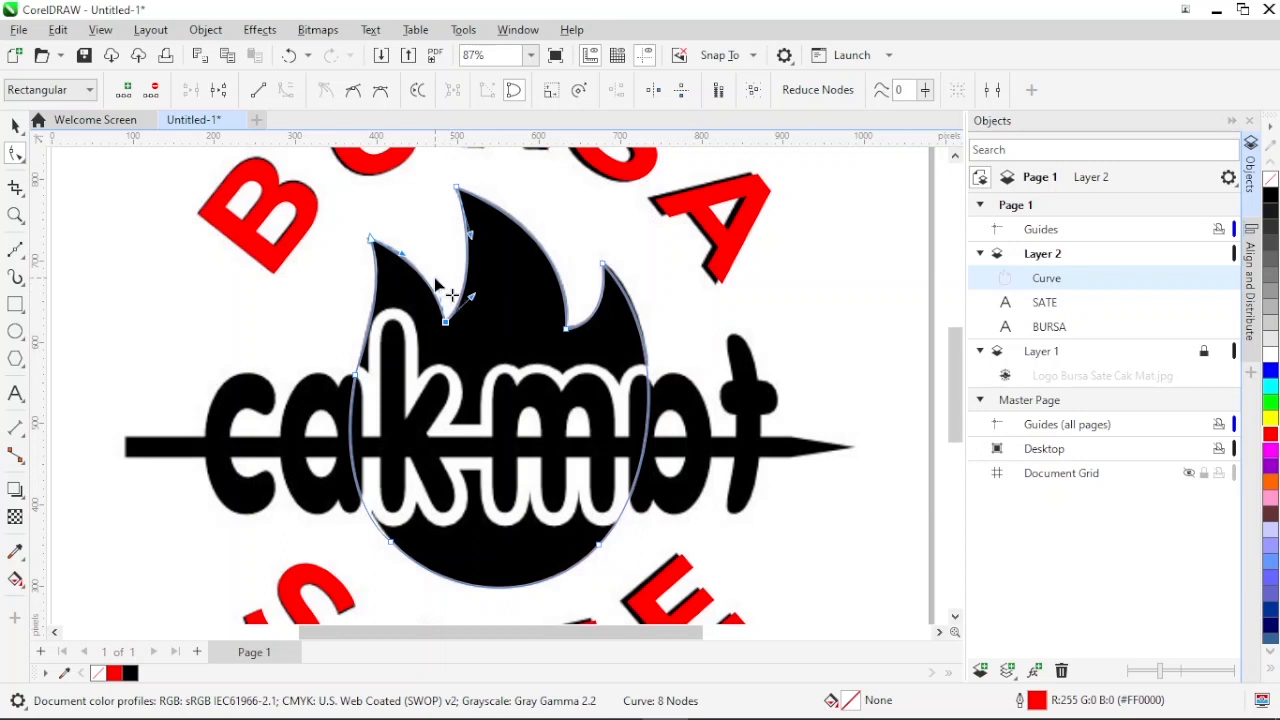
pyautogui.moveTo(436, 281)
pyautogui.mouseDown()
pyautogui.moveTo(425, 288)
pyautogui.moveTo(434, 278)
pyautogui.mouseUp()
pyautogui.moveTo(575, 528); pyautogui.dragTo(660, 597)
pyautogui.click(353, 90)
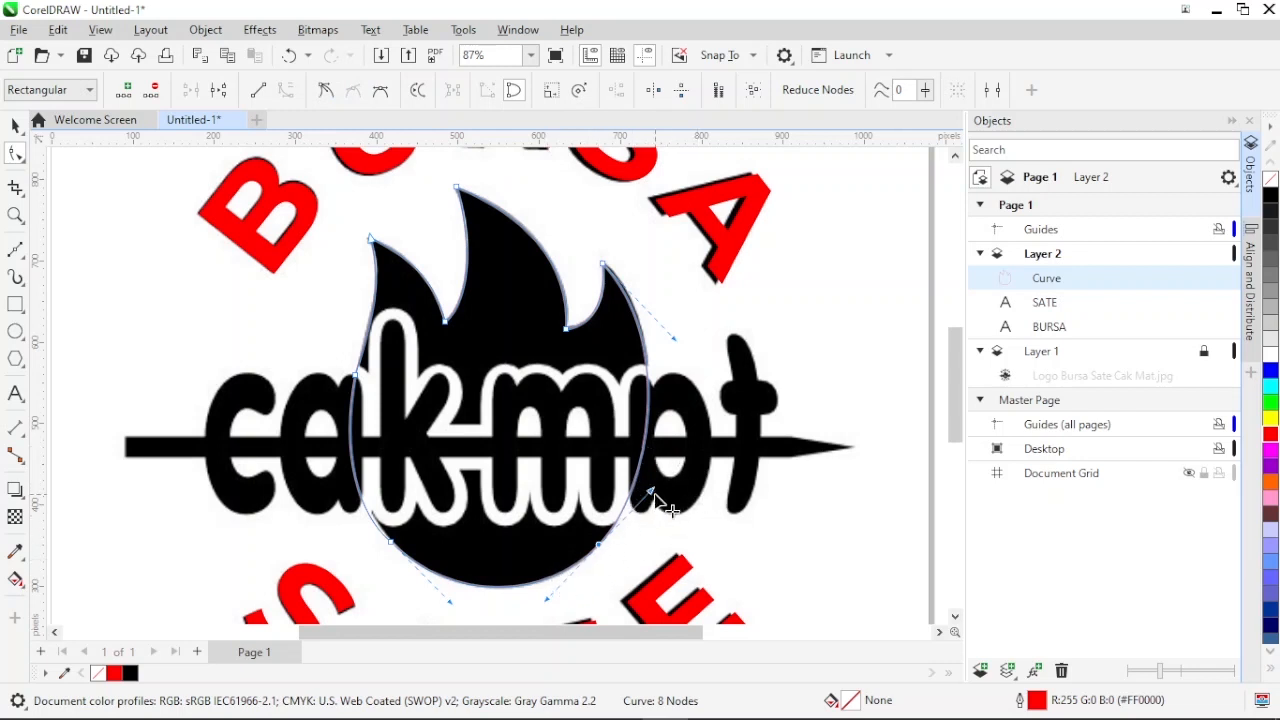
pyautogui.moveTo(650, 491); pyautogui.dragTo(656, 494)
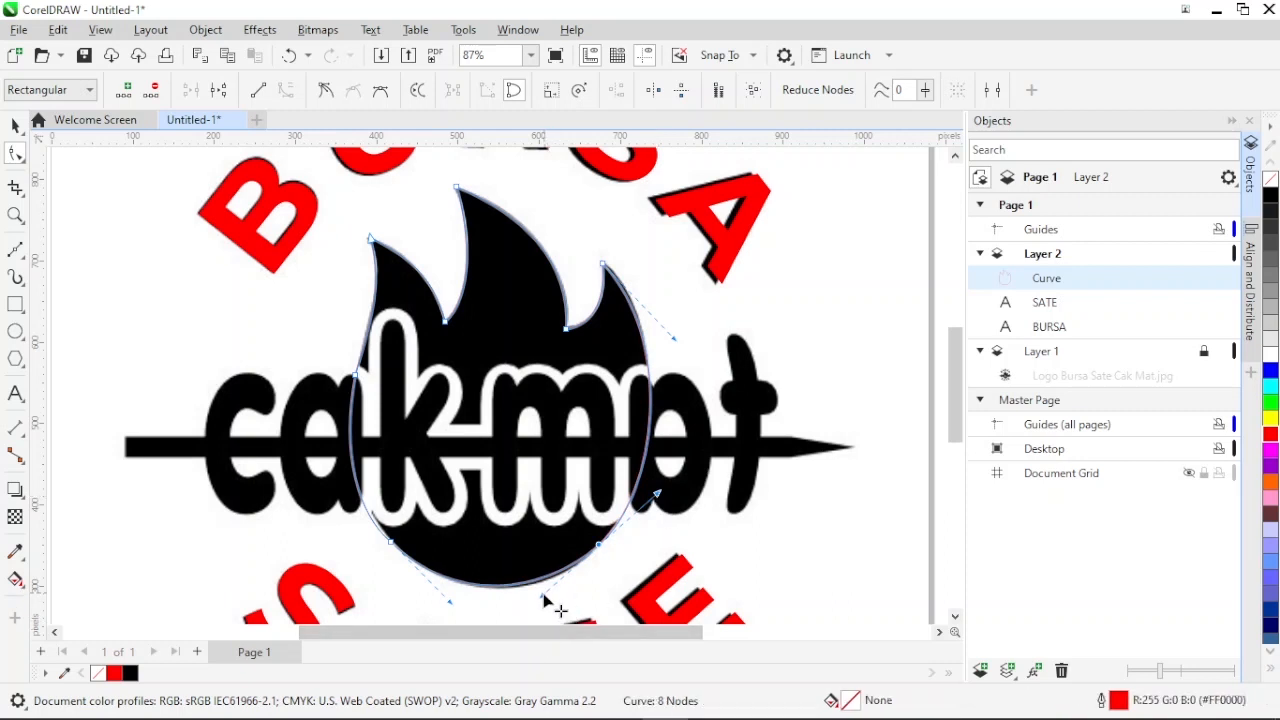
pyautogui.moveTo(542, 596); pyautogui.dragTo(541, 604)
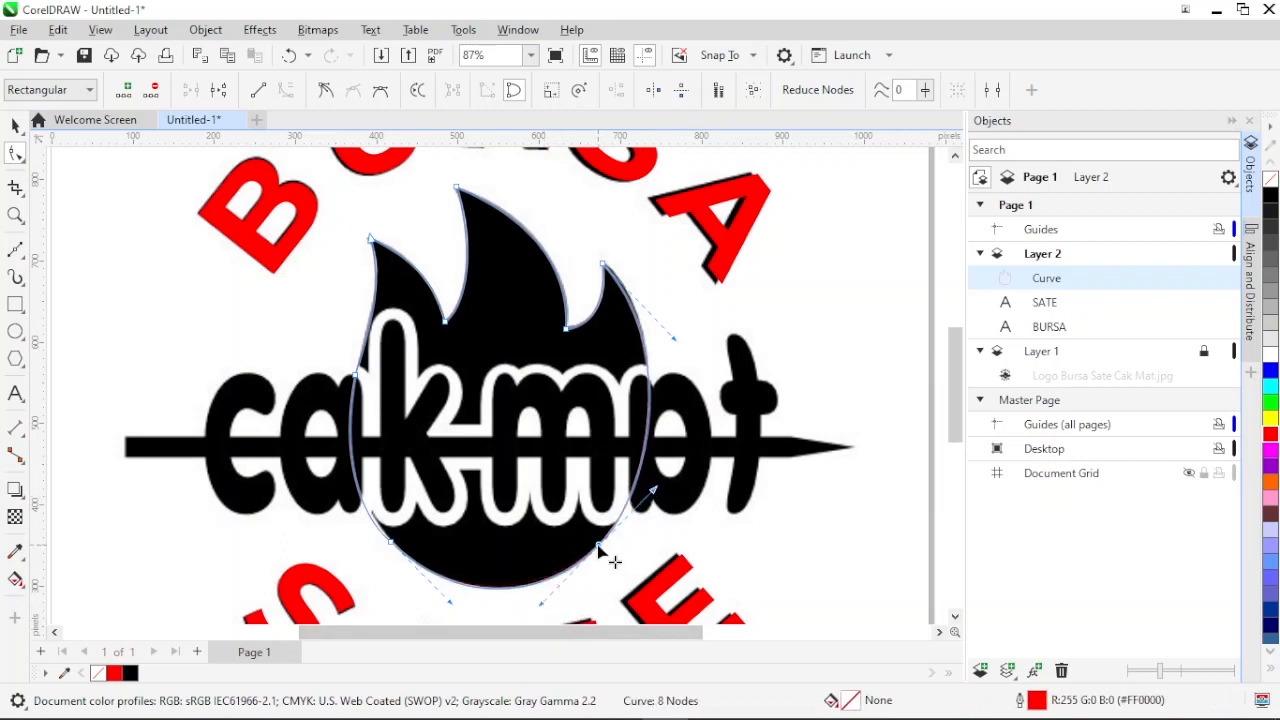
# Make the lower-left base node and the left side node smooth, and refine the curve around the lower-left base
pyautogui.click(390, 545)
pyautogui.click(355, 97)
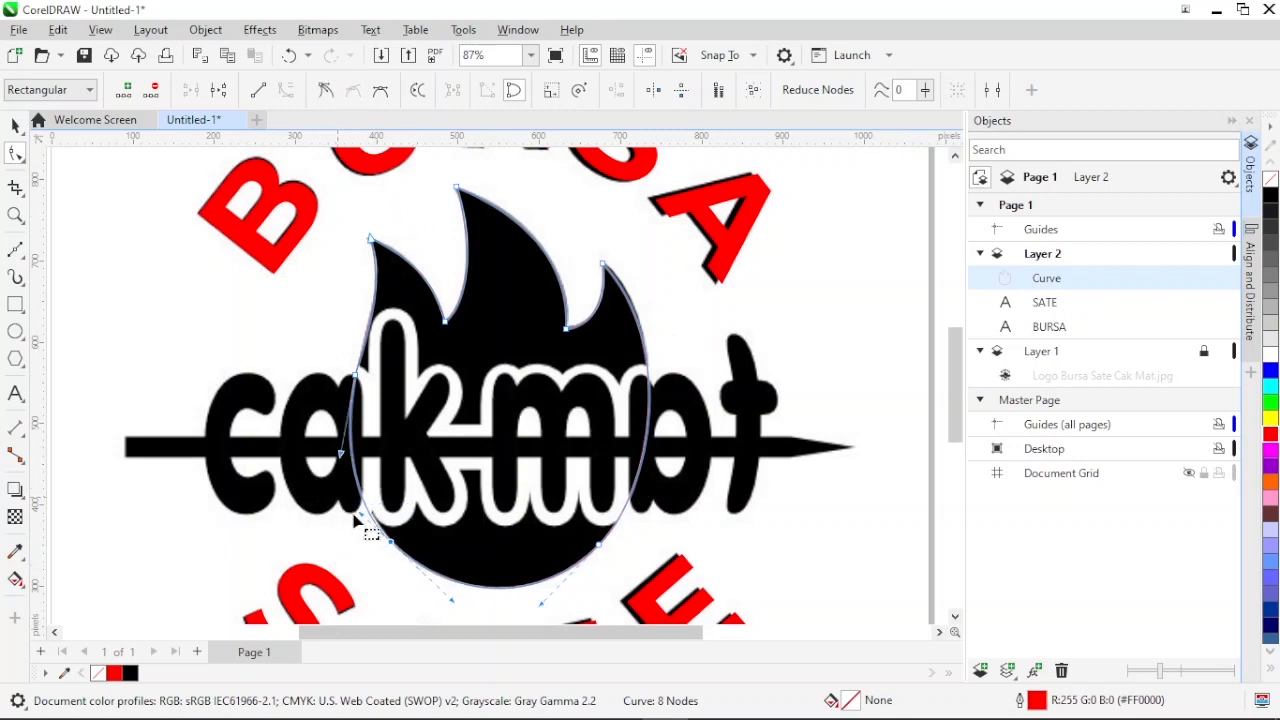
pyautogui.moveTo(323, 349); pyautogui.dragTo(384, 411)
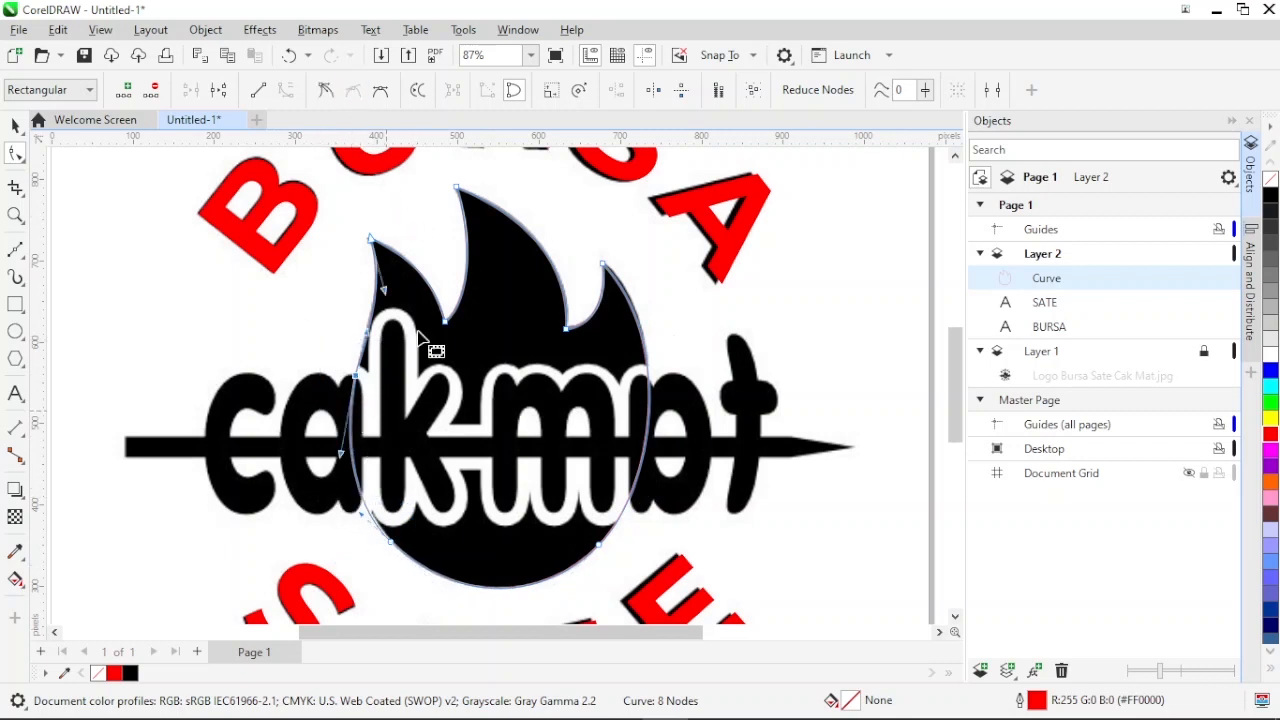
pyautogui.click(353, 92)
pyautogui.moveTo(352, 467); pyautogui.dragTo(443, 604)
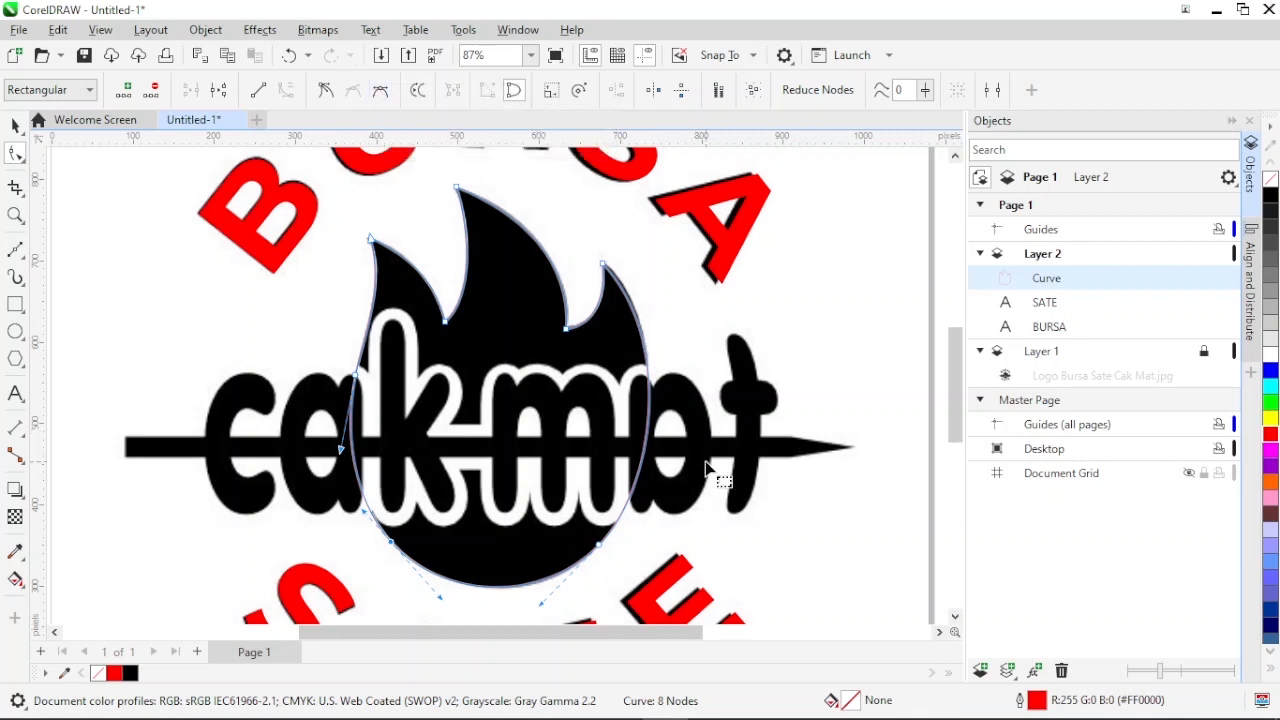
# Make the lower-right base node symmetrical, fine-tune the handles of both base nodes, and finish node editing of the flame
pyautogui.click(598, 545)
pyautogui.click(379, 89)
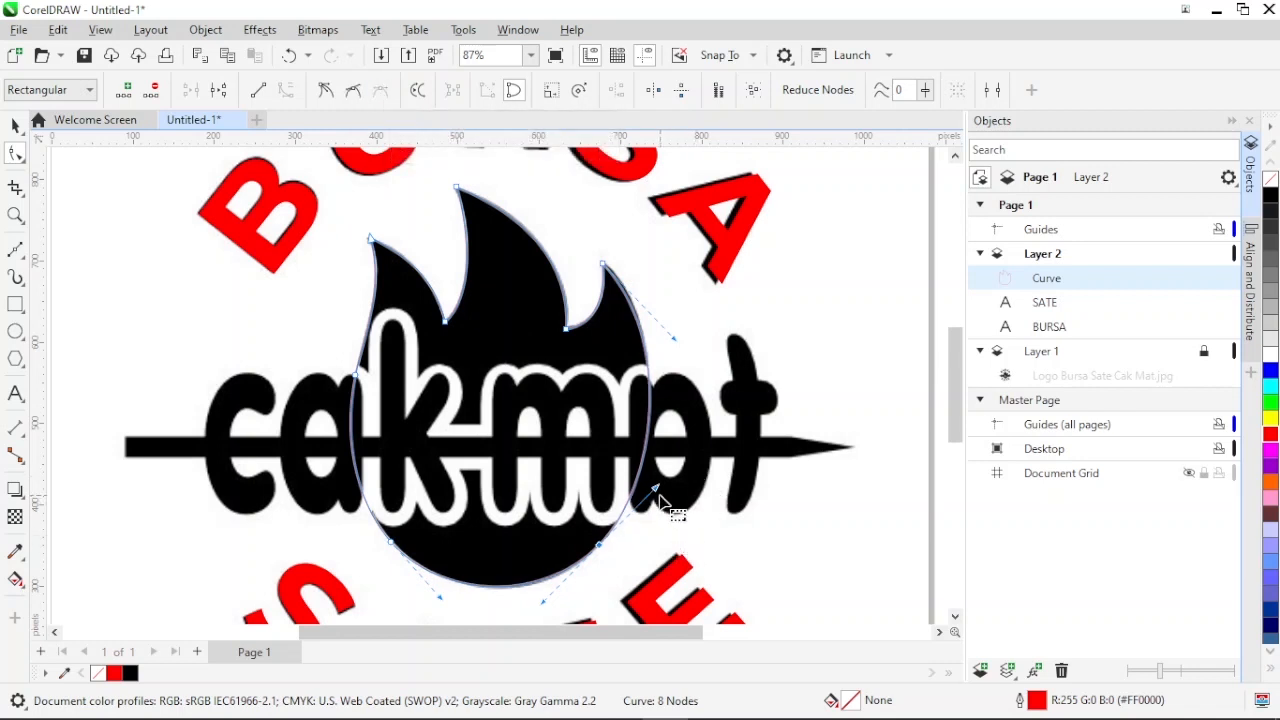
pyautogui.moveTo(657, 490)
pyautogui.mouseDown()
pyautogui.moveTo(680, 486)
pyautogui.moveTo(697, 458)
pyautogui.moveTo(676, 490)
pyautogui.moveTo(662, 488)
pyautogui.mouseUp()
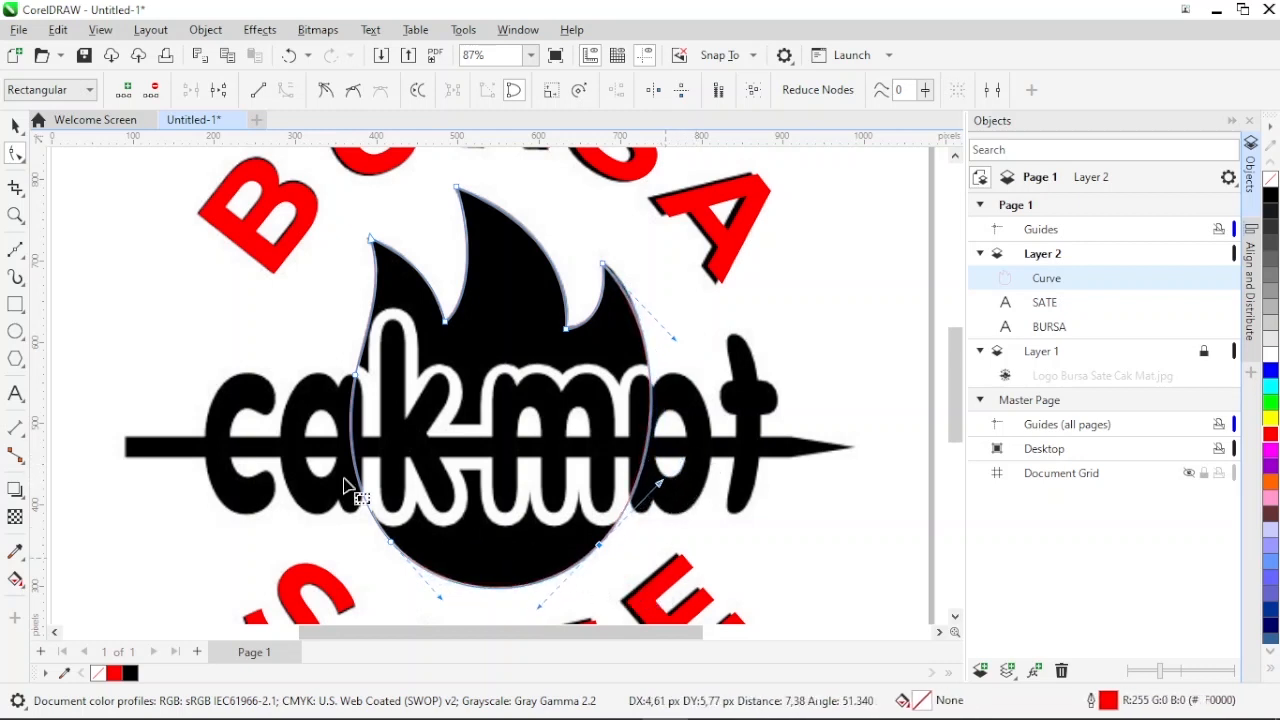
pyautogui.moveTo(305, 510); pyautogui.dragTo(413, 592)
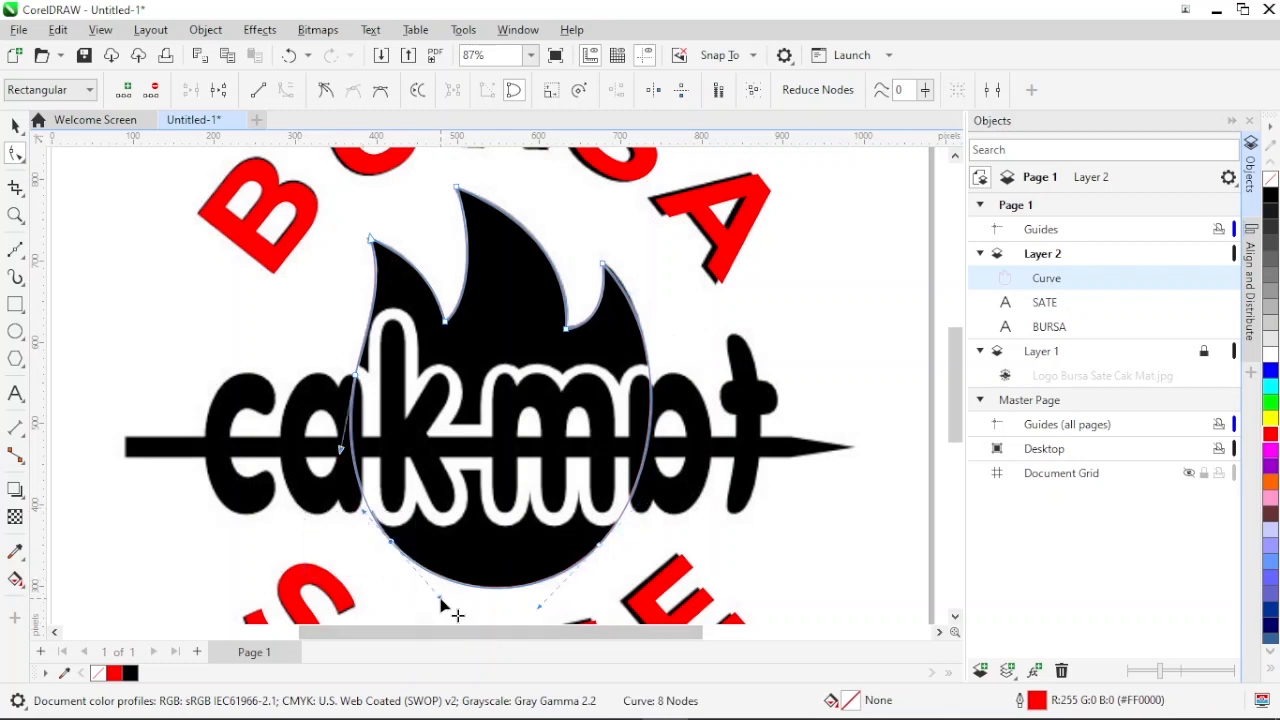
pyautogui.moveTo(441, 601)
pyautogui.mouseDown()
pyautogui.moveTo(456, 617)
pyautogui.moveTo(443, 602)
pyautogui.mouseUp()
pyautogui.click(609, 555)
pyautogui.click(12, 128)
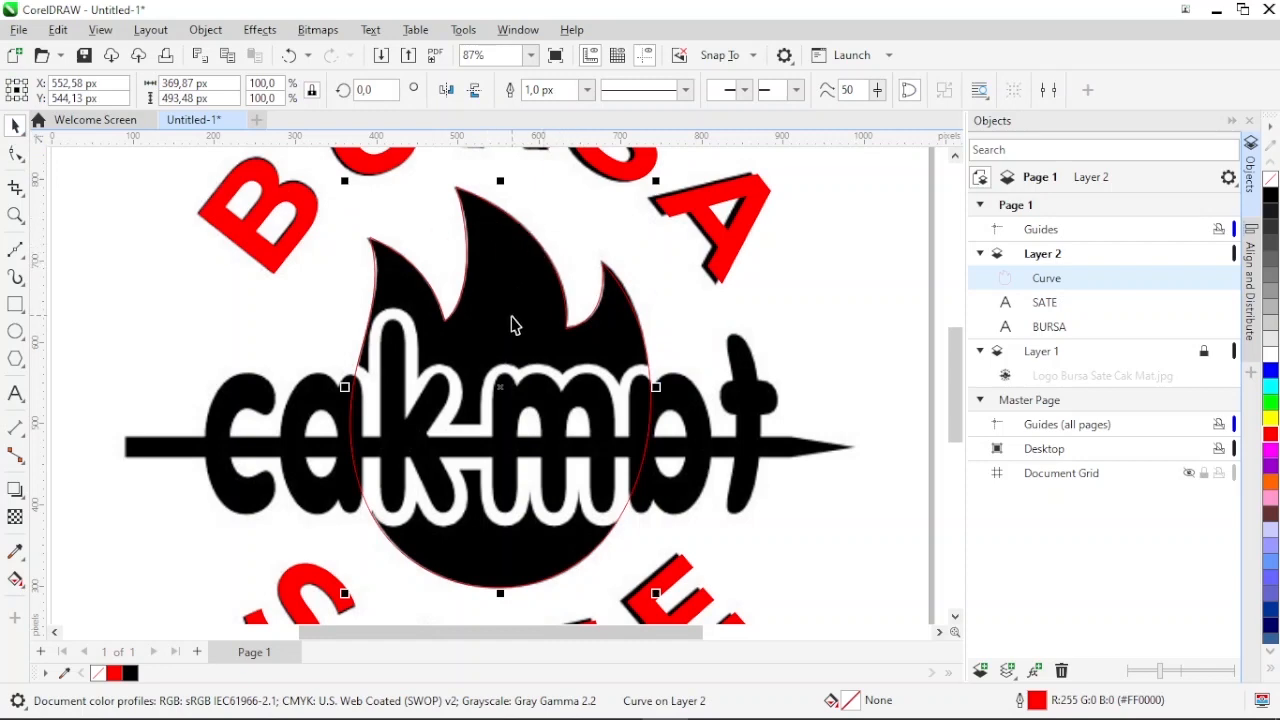
# Draw a rectangle about 898 px wide and 27 px high over the skewer, from its blunt end to its pointed tip
pyautogui.scroll(-1, 513, 325)
pyautogui.scroll(-1, 513, 325)
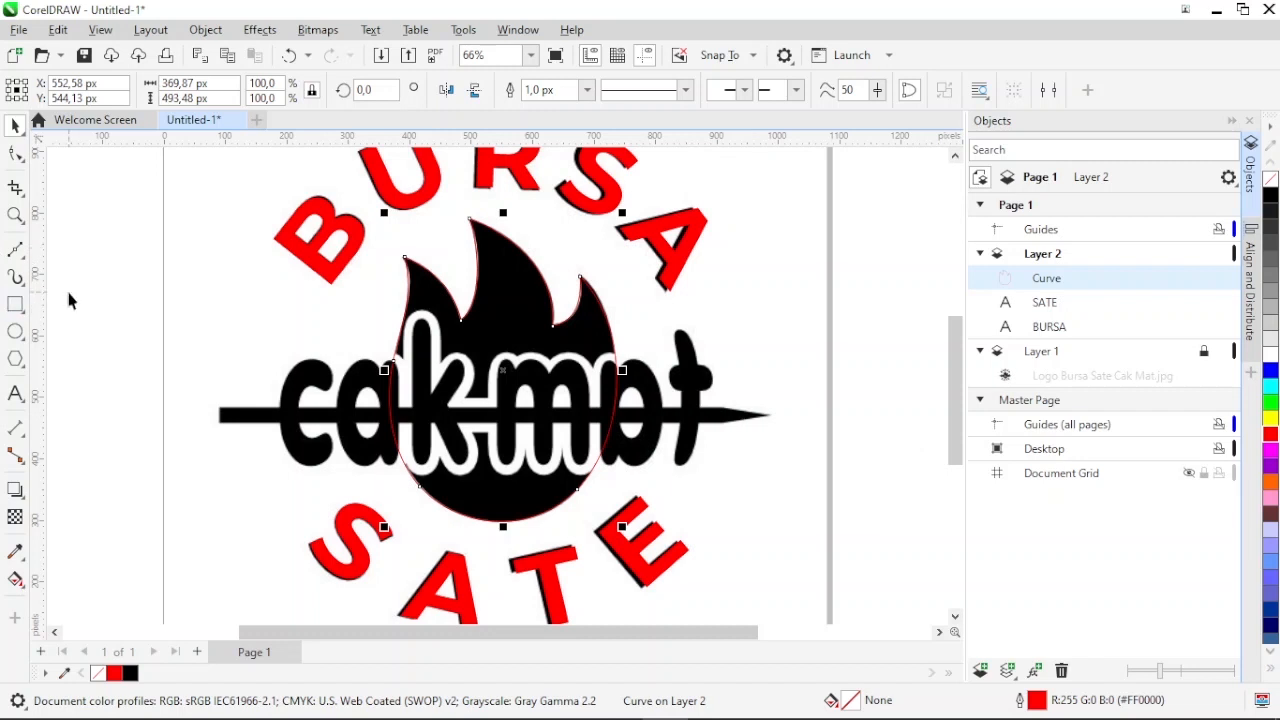
pyautogui.click(16, 313)
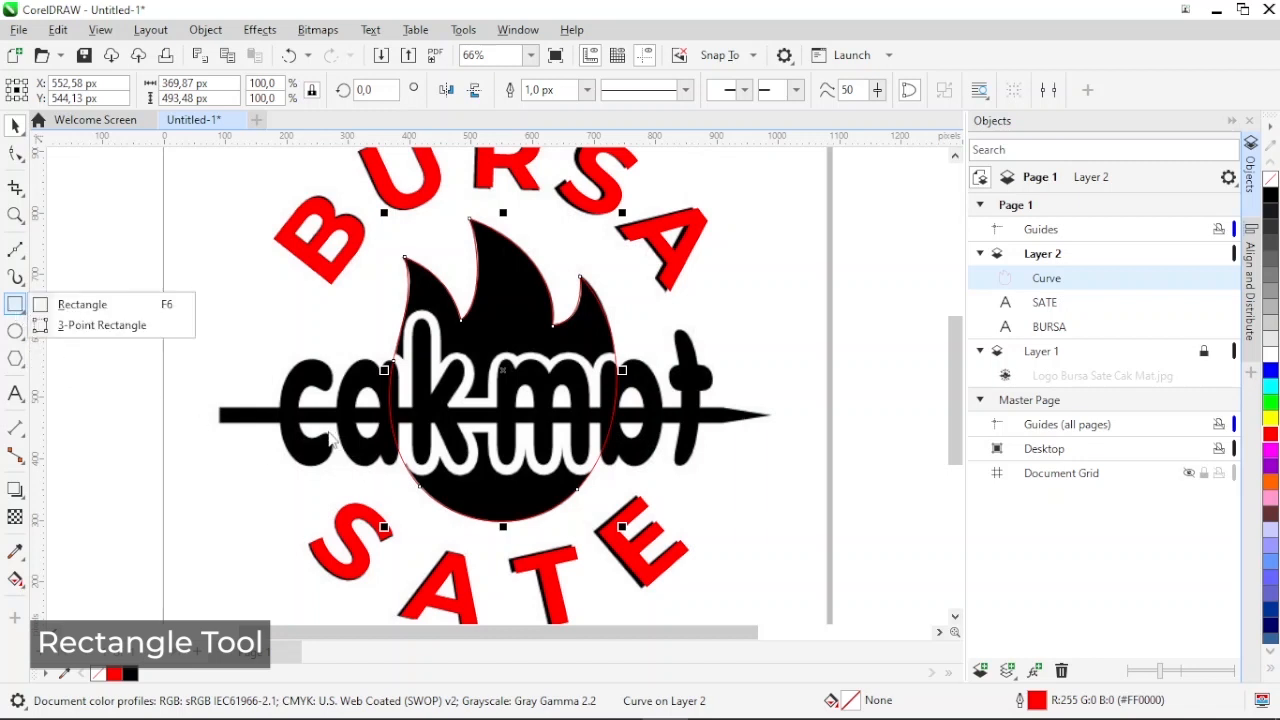
pyautogui.click(98, 305)
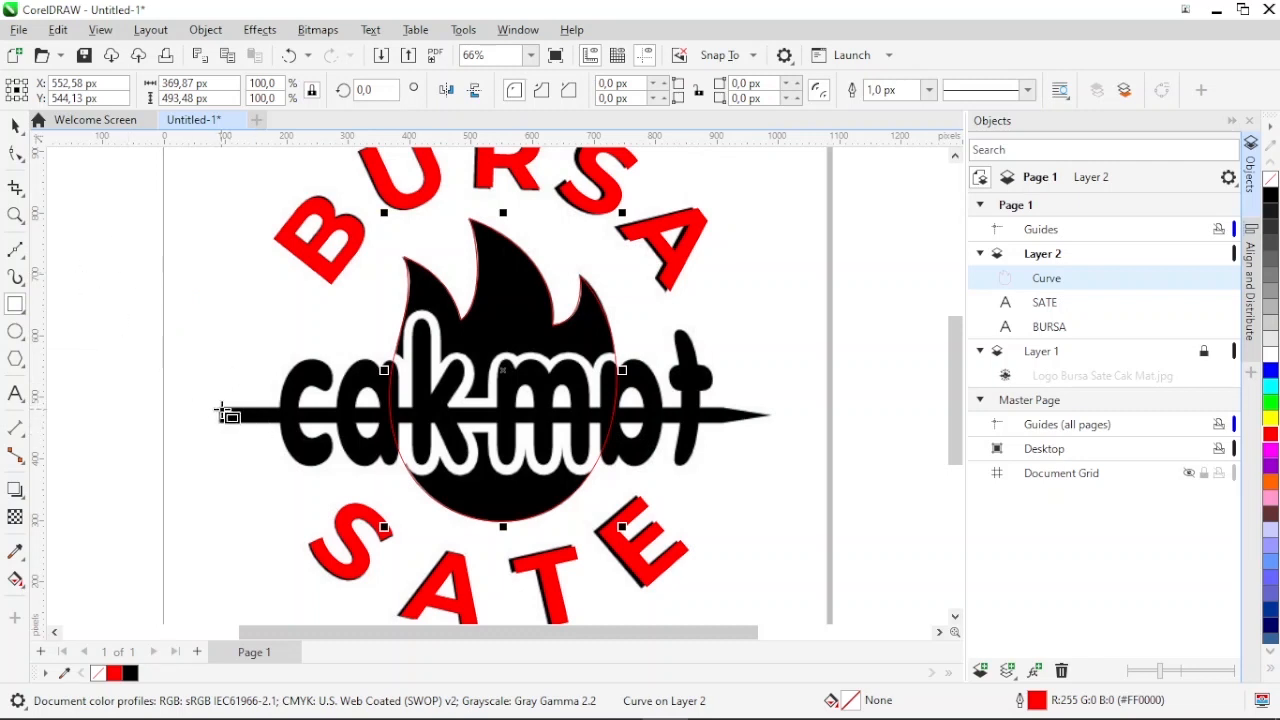
pyautogui.moveTo(220, 407); pyautogui.dragTo(772, 425)
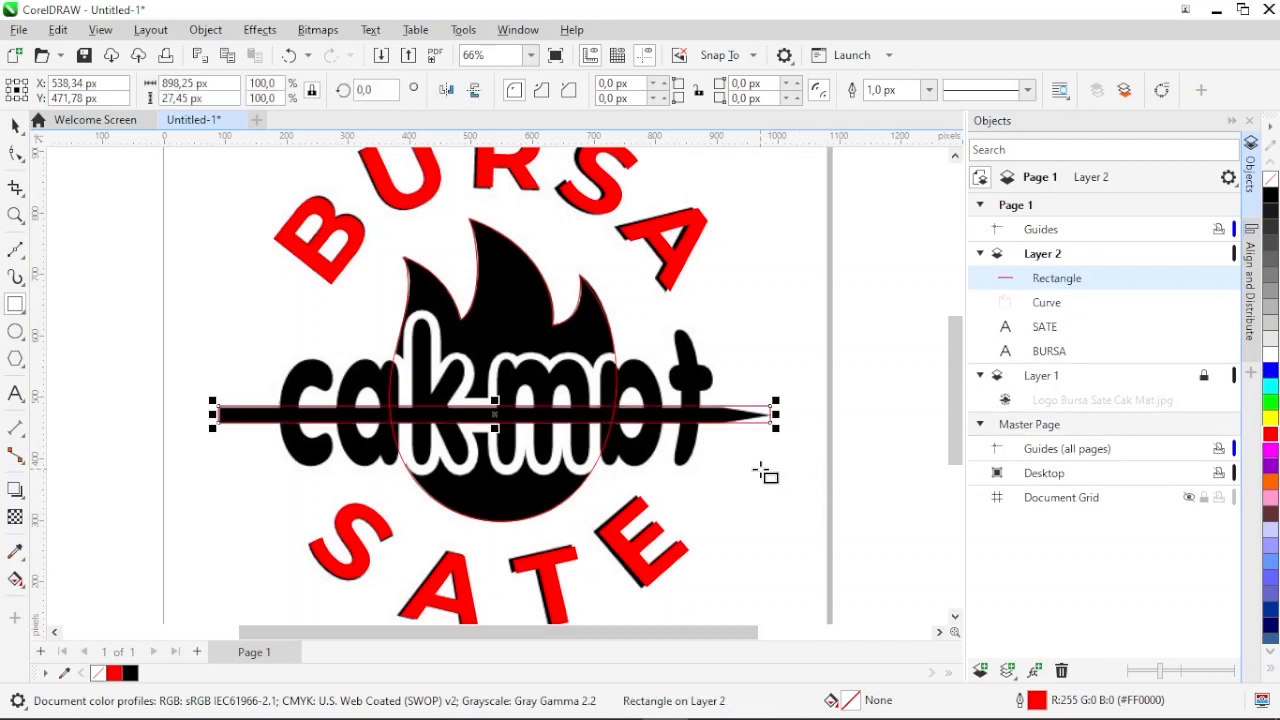
# Round the rectangle's corners to the maximum radius of 13,73 px and change the corner style to chamfered
pyautogui.click(15, 215)
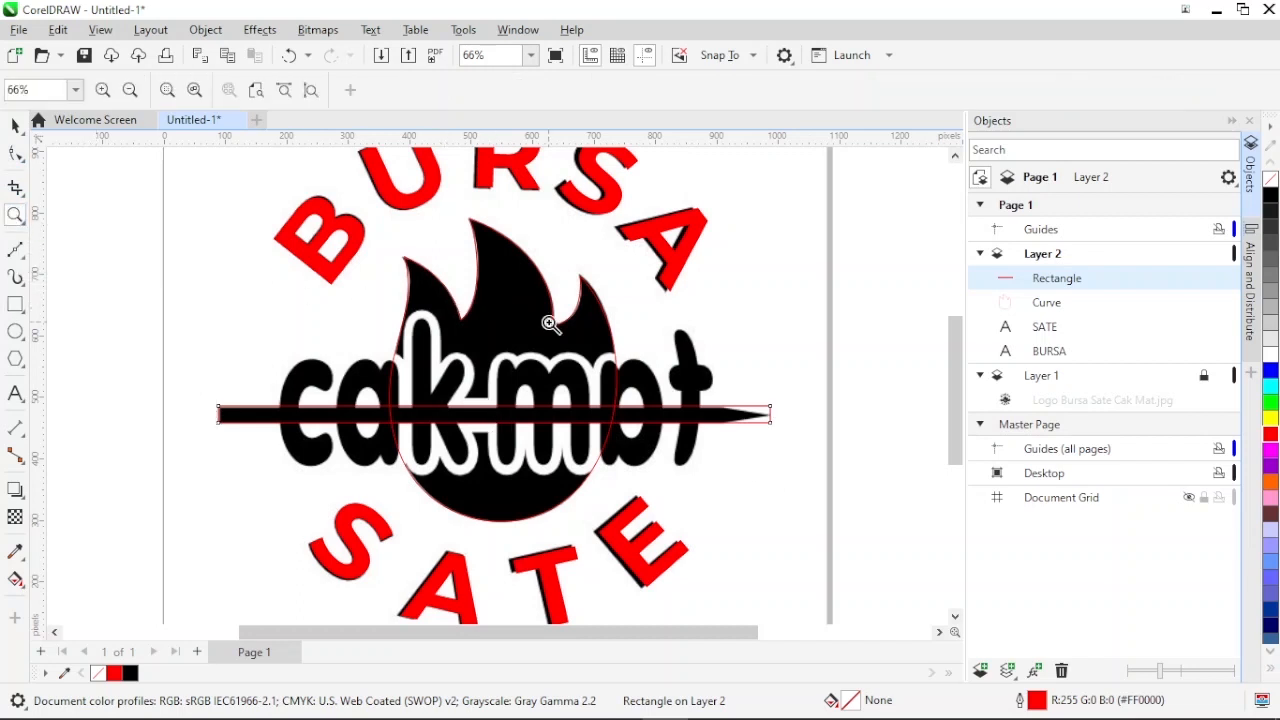
pyautogui.moveTo(701, 384); pyautogui.dragTo(800, 452)
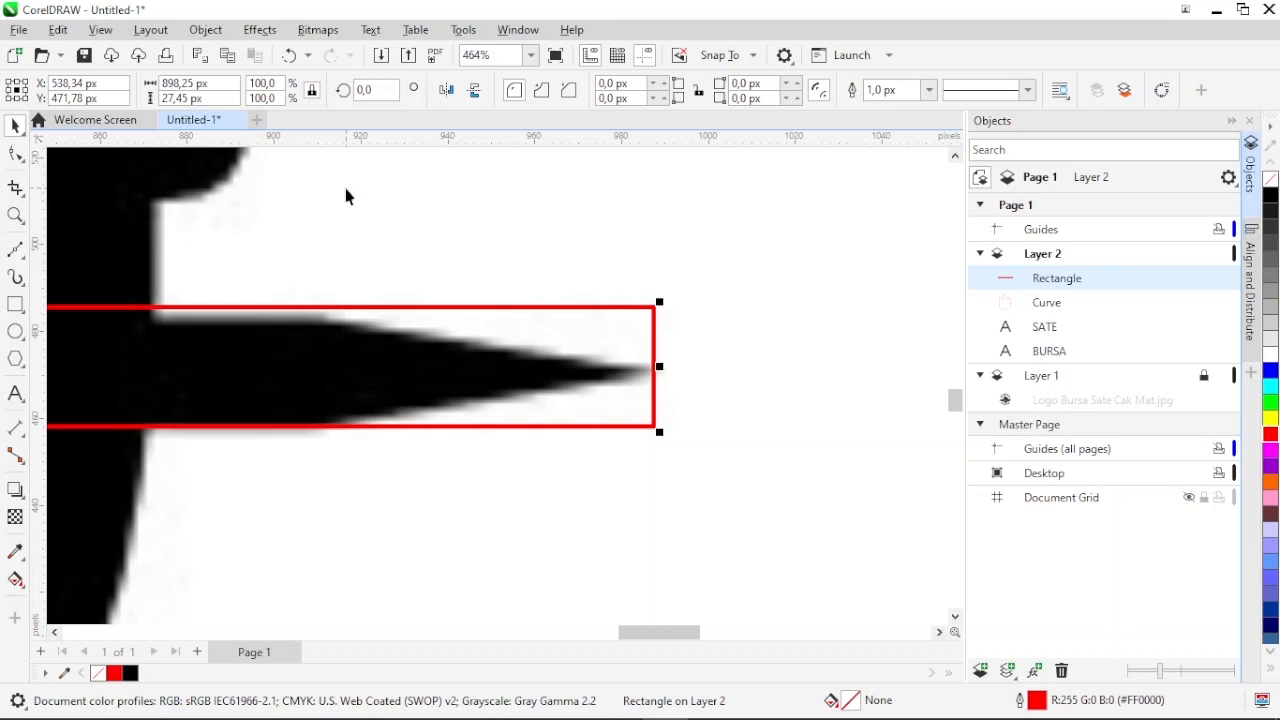
pyautogui.click(15, 157)
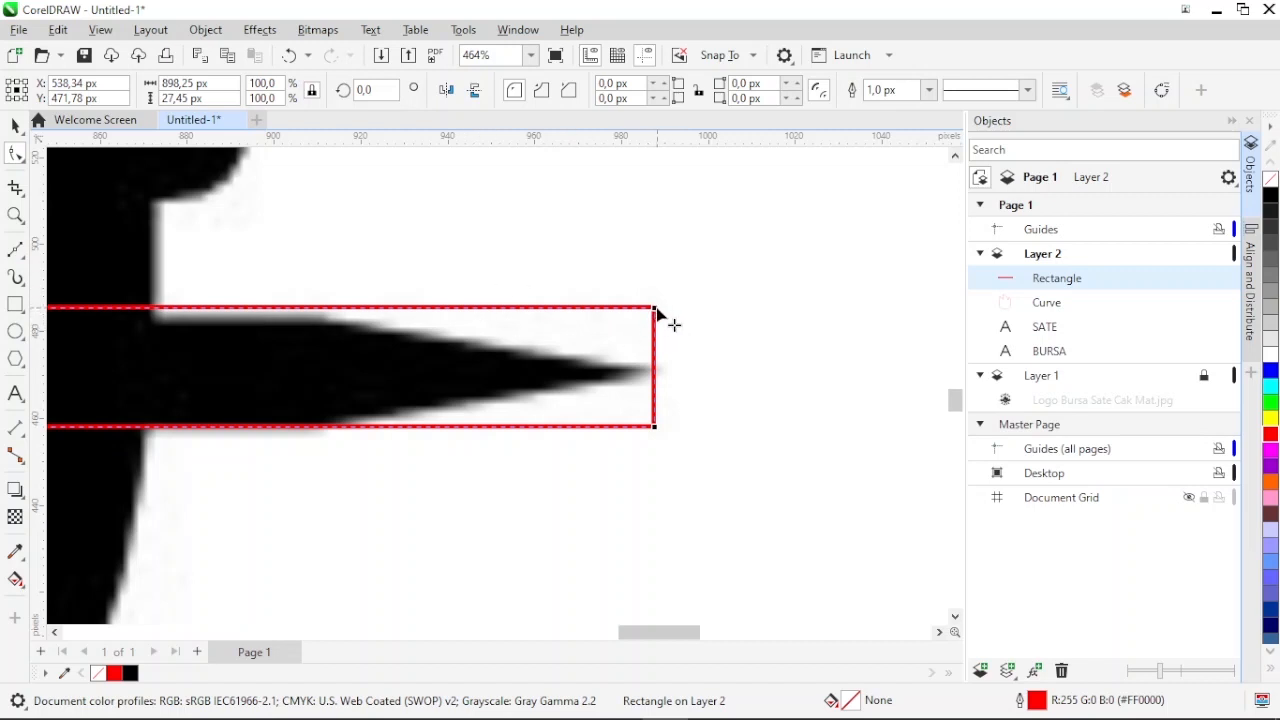
pyautogui.moveTo(656, 311); pyautogui.dragTo(576, 313)
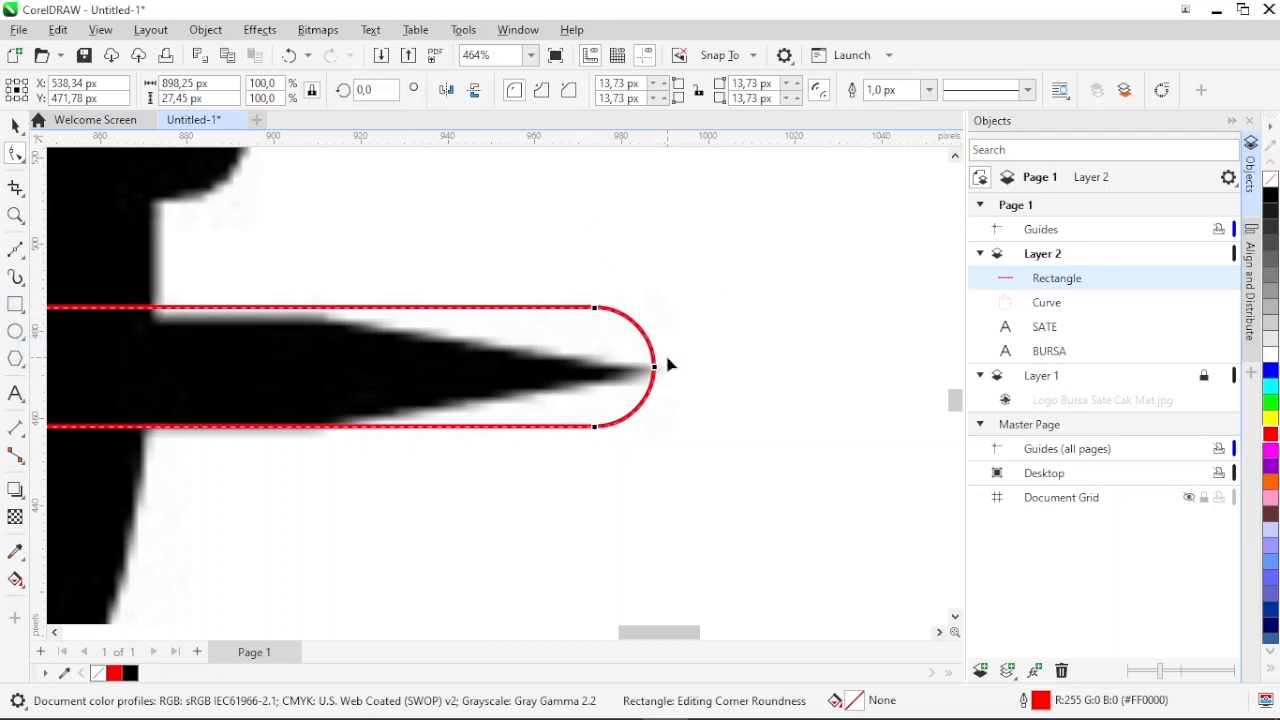
pyautogui.click(541, 91)
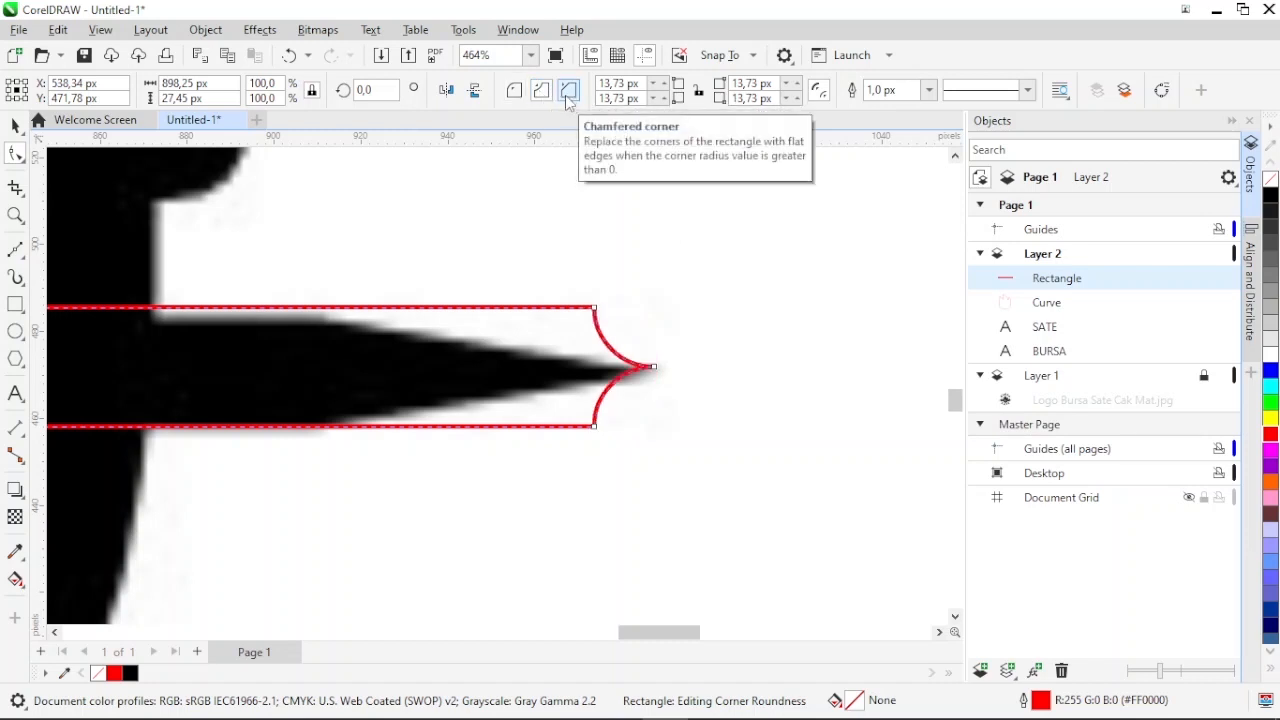
pyautogui.click(568, 91)
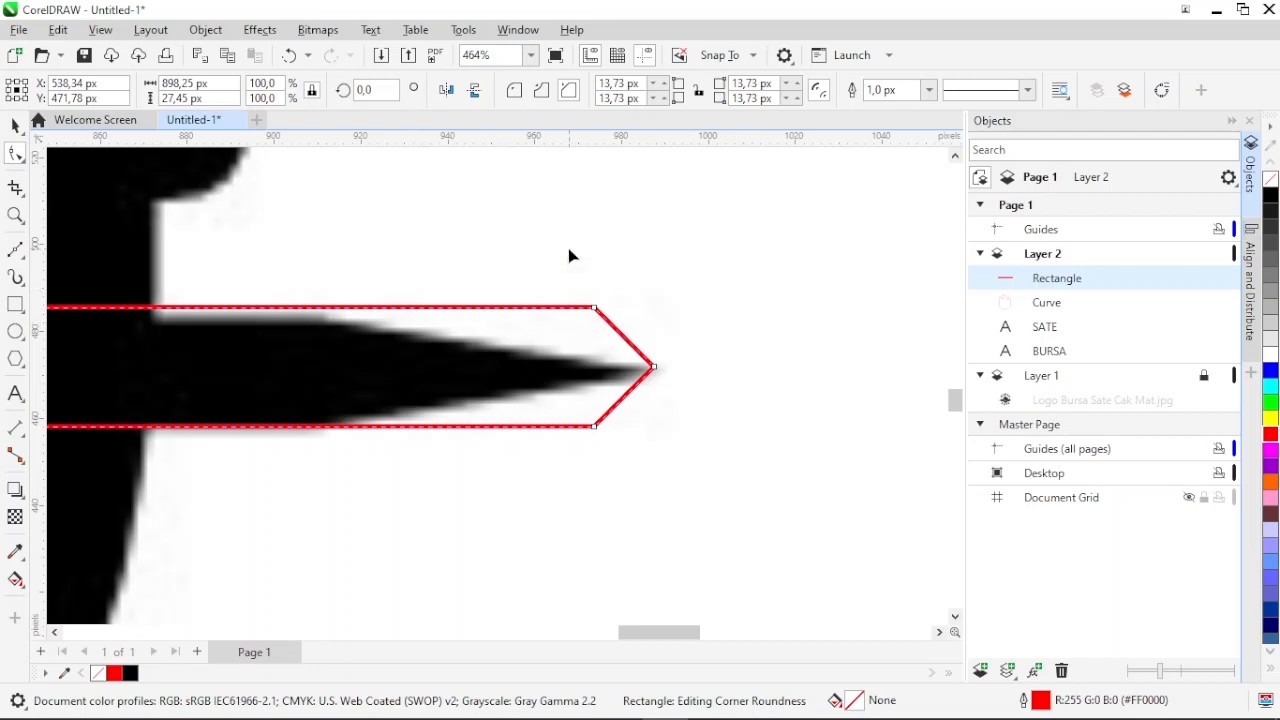
# Convert the chamfered skewer rectangle to curves
pyautogui.click(15, 124)
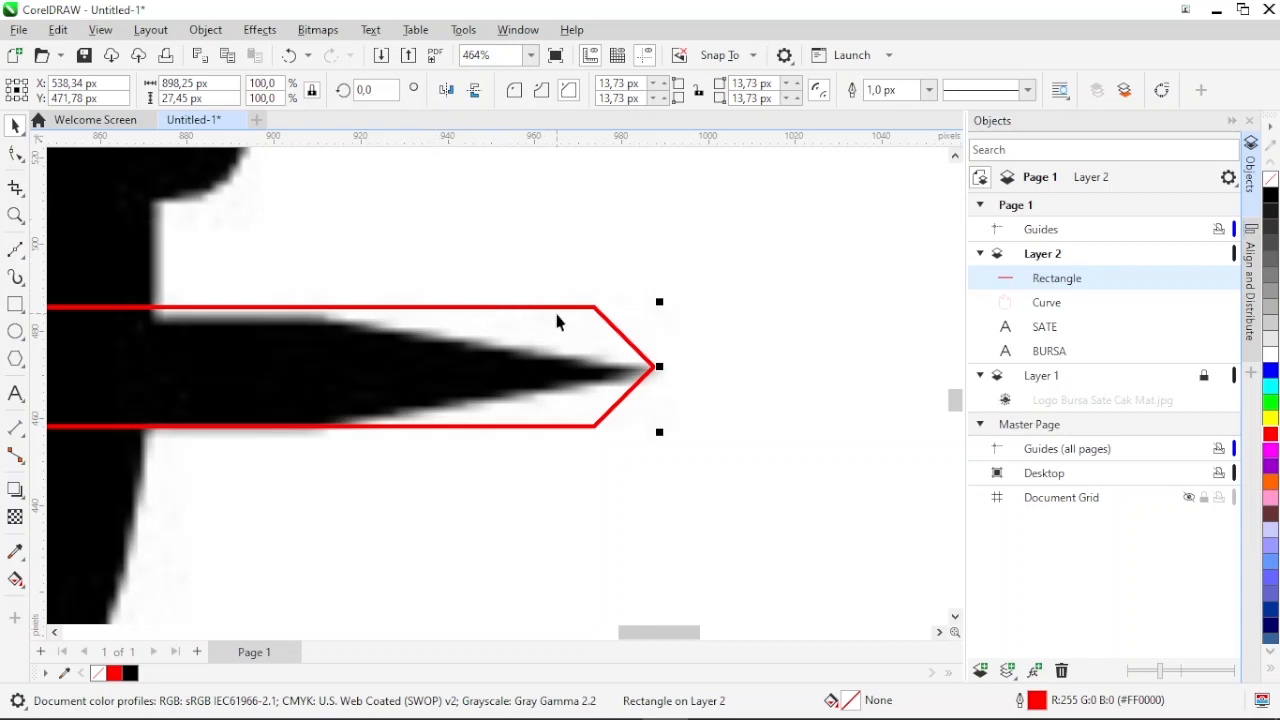
pyautogui.click(15, 153)
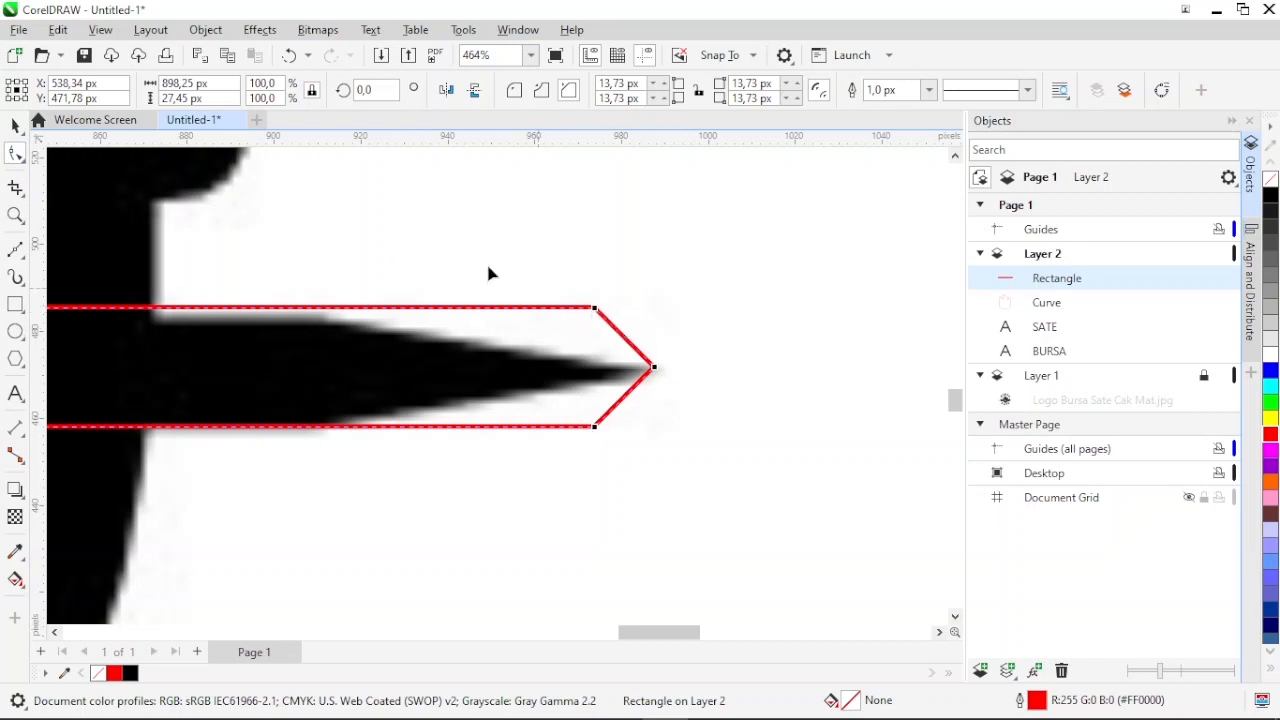
pyautogui.press('space')
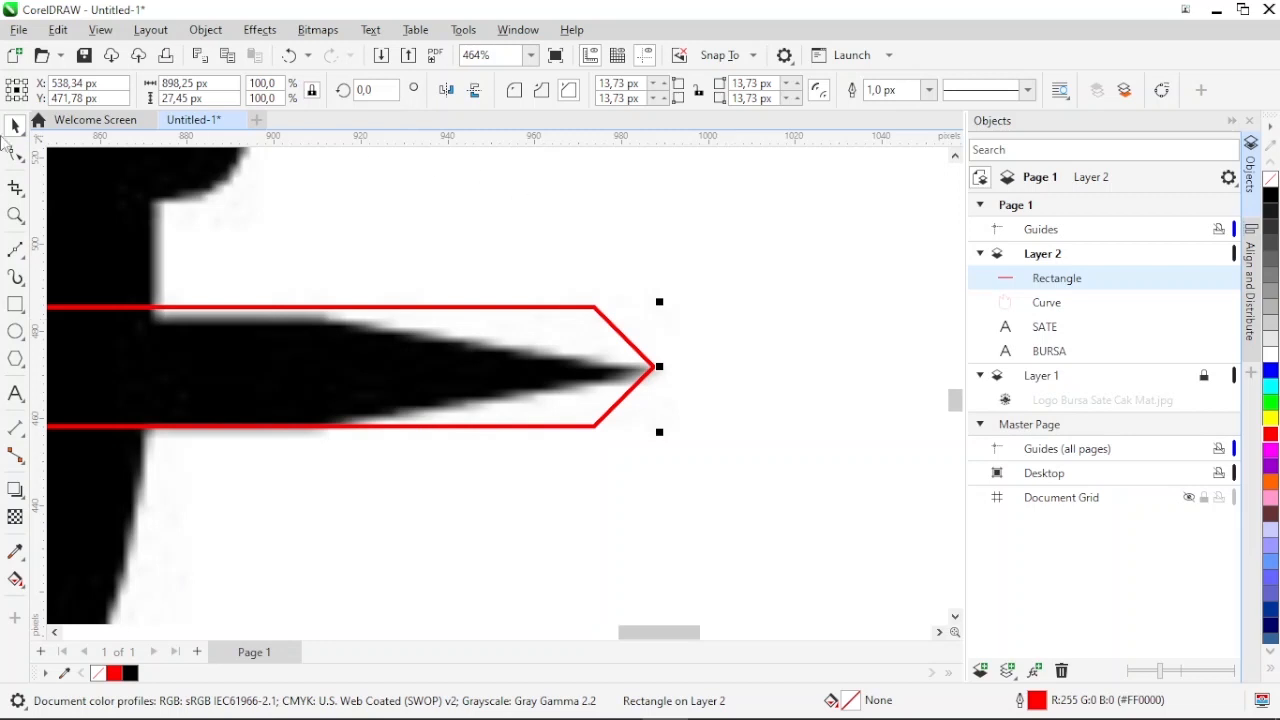
pyautogui.click(207, 31)
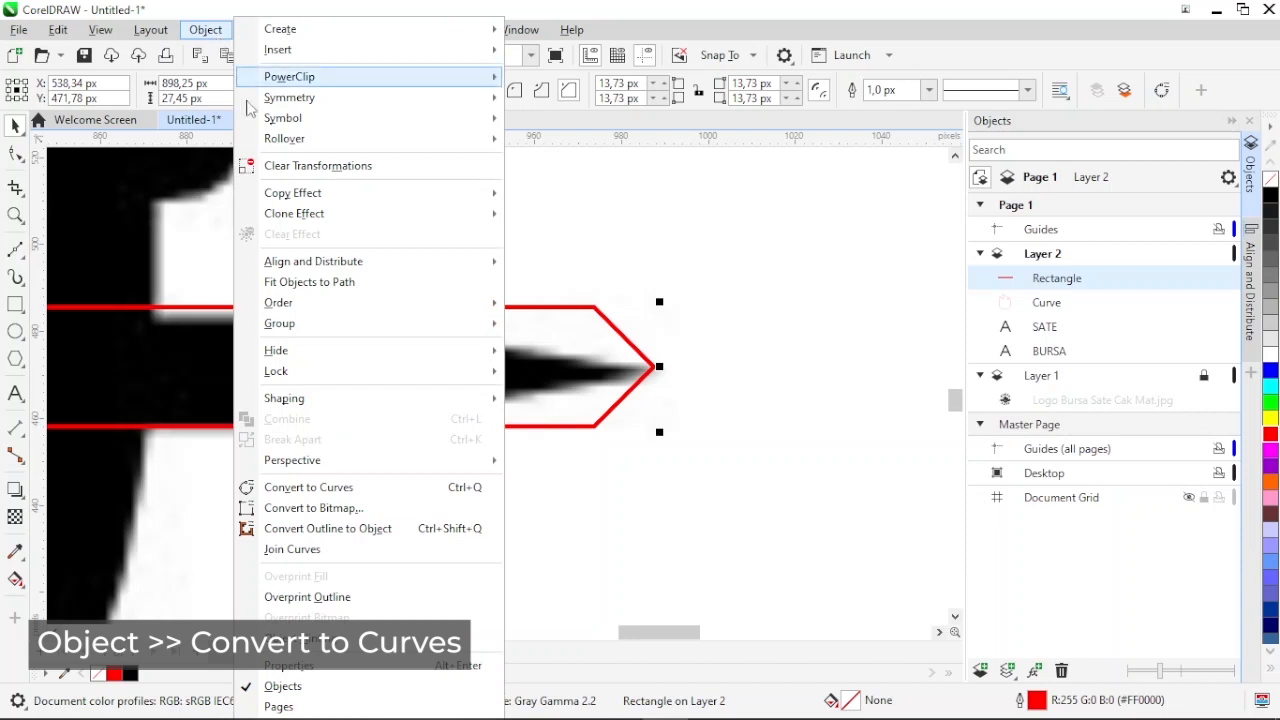
pyautogui.click(322, 488)
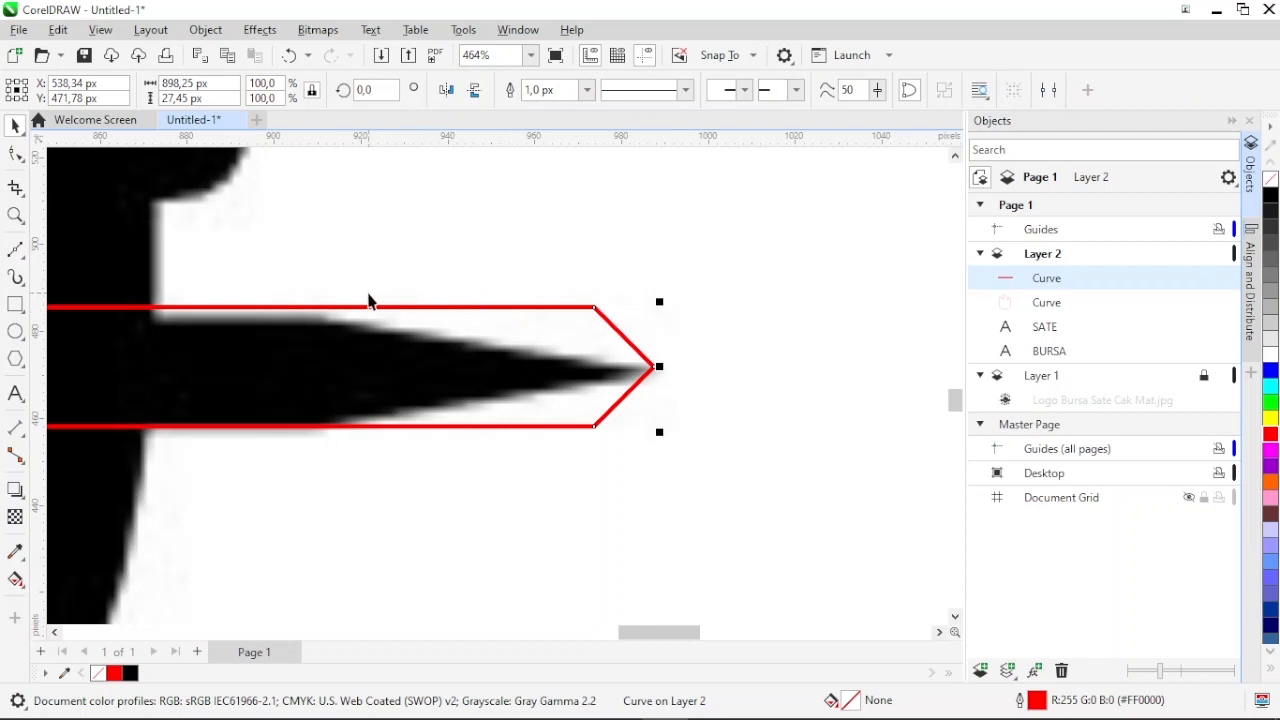
pyautogui.click(15, 155)
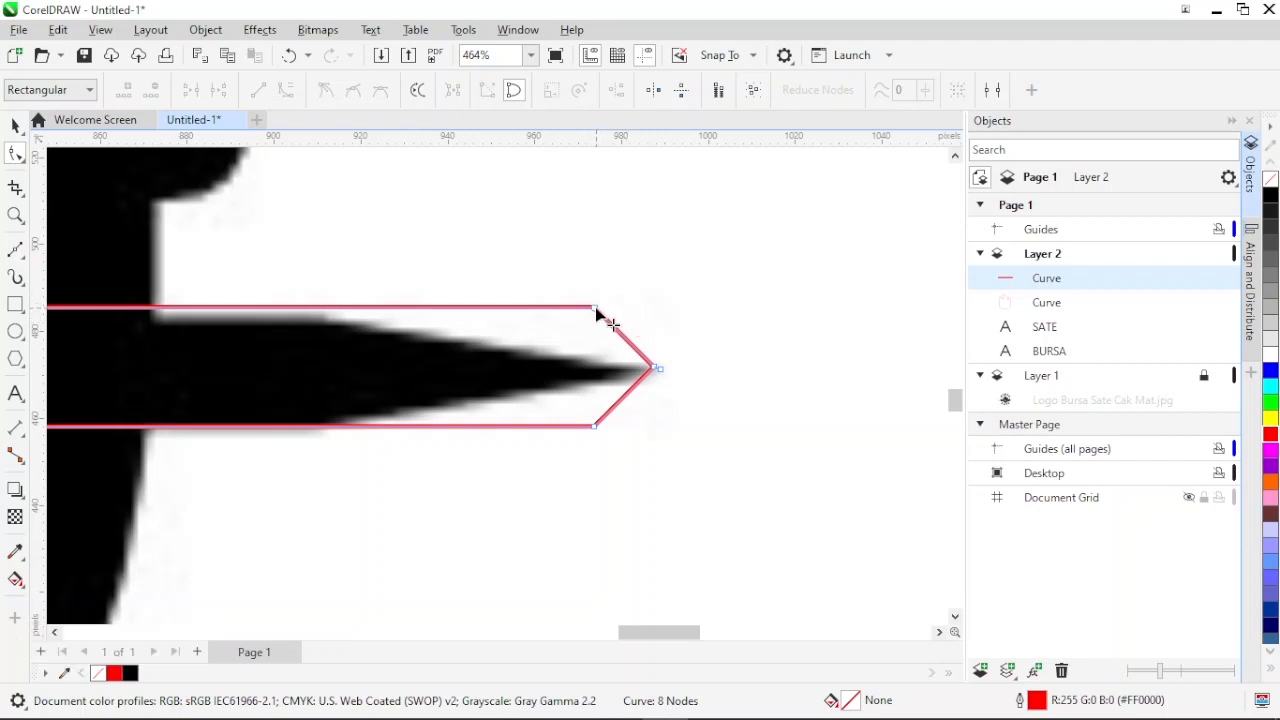
pyautogui.moveTo(597, 311); pyautogui.dragTo(552, 251)
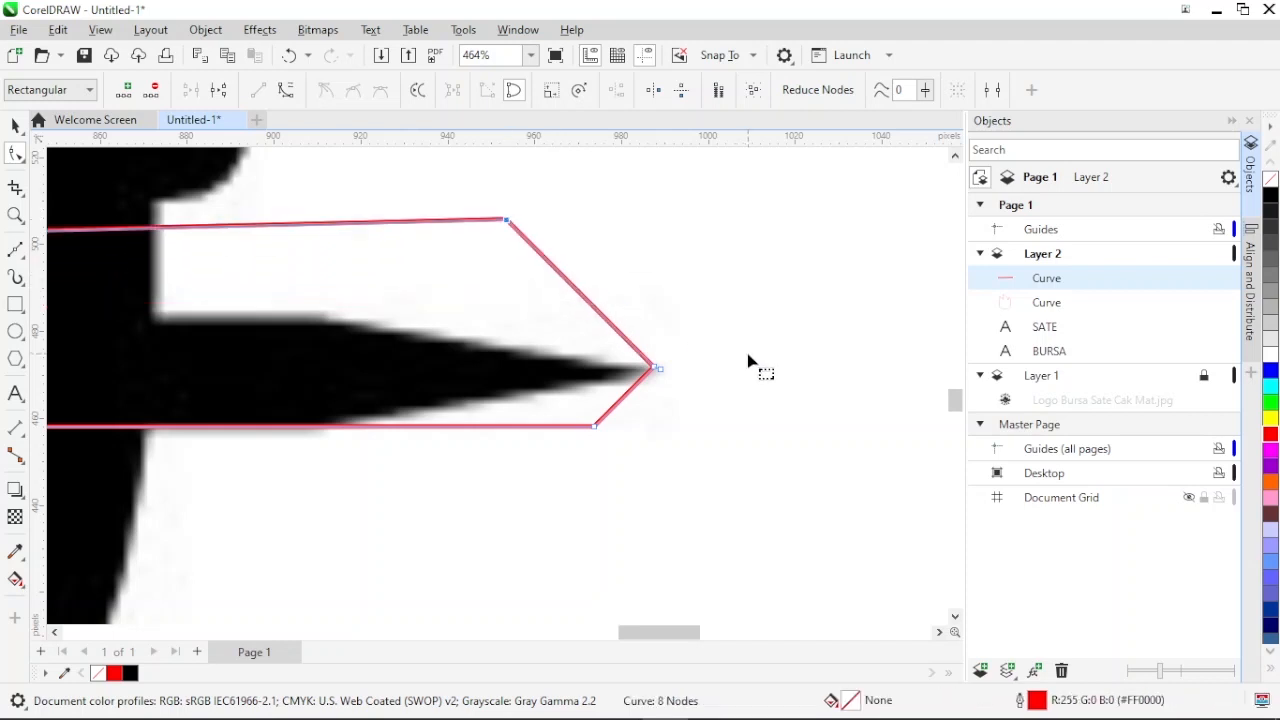
pyautogui.hotkey('ctrl', 'z')
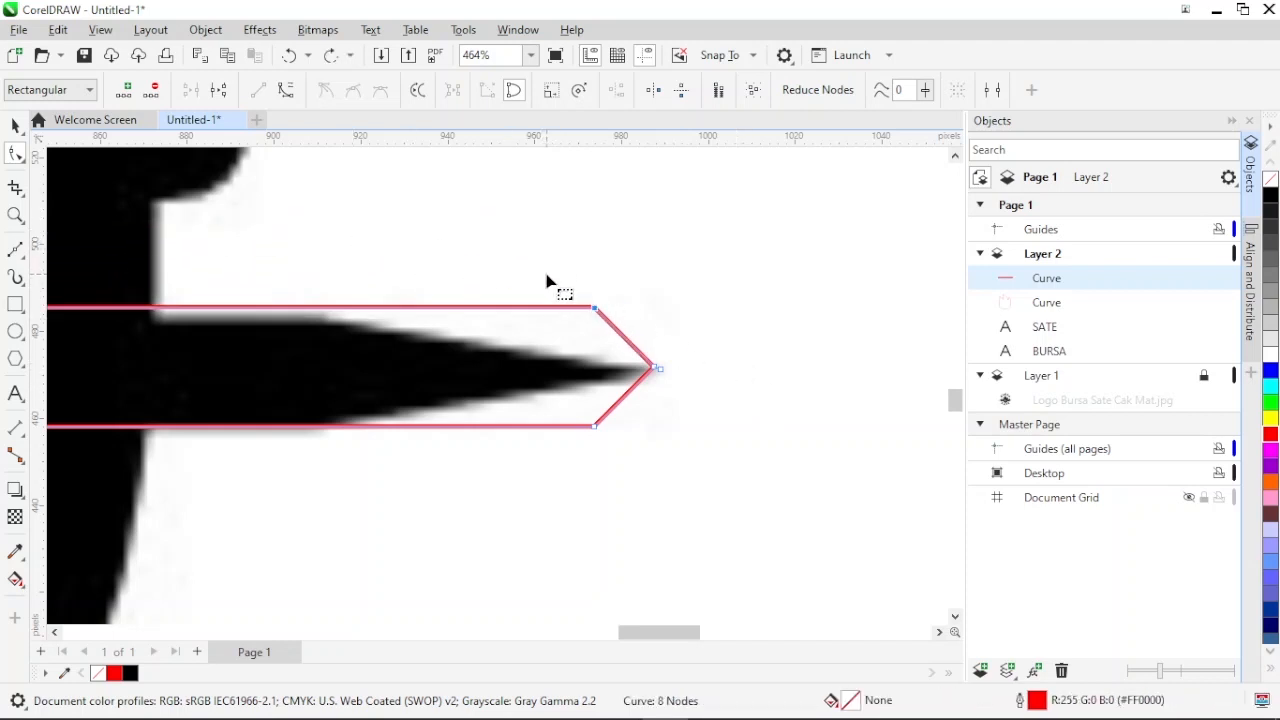
# Move the upper and lower shoulder nodes at the skewer's pointed end about 64,5 px horizontally inward to match the traced taper
pyautogui.moveTo(534, 288)
pyautogui.mouseDown()
pyautogui.moveTo(619, 460)
pyautogui.moveTo(517, 310)
pyautogui.moveTo(532, 279)
pyautogui.mouseUp()
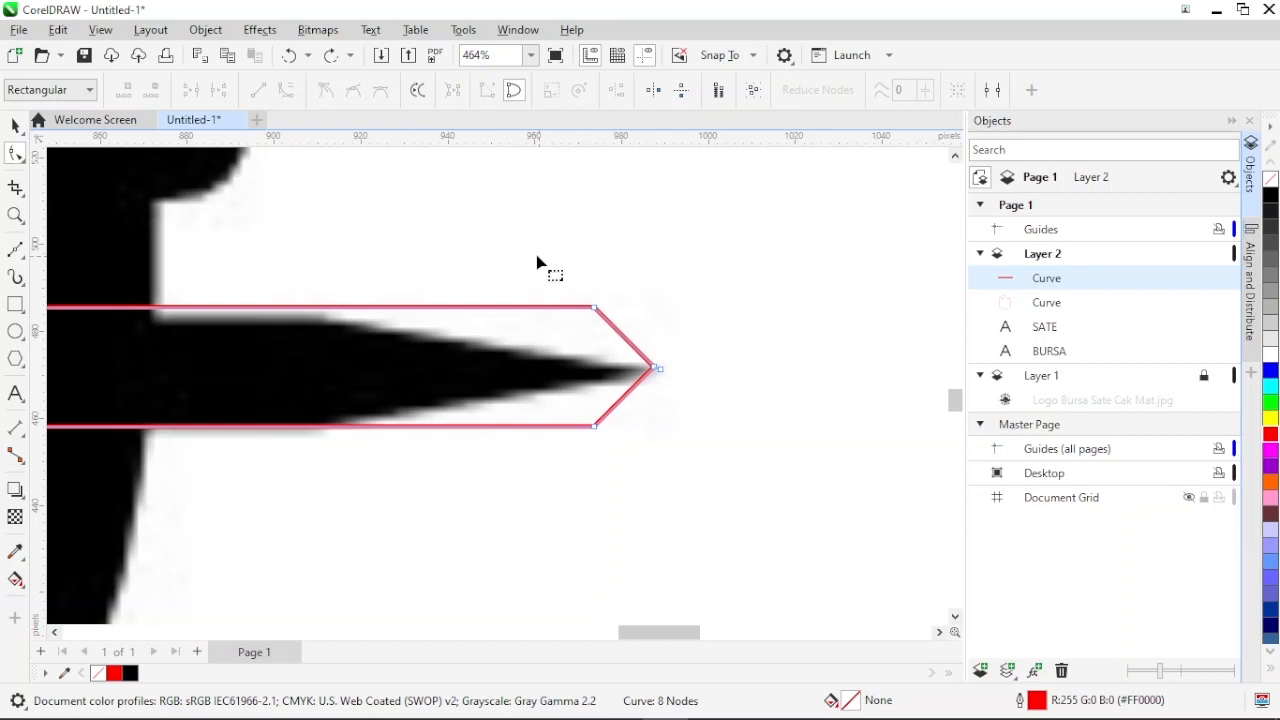
pyautogui.click(16, 158)
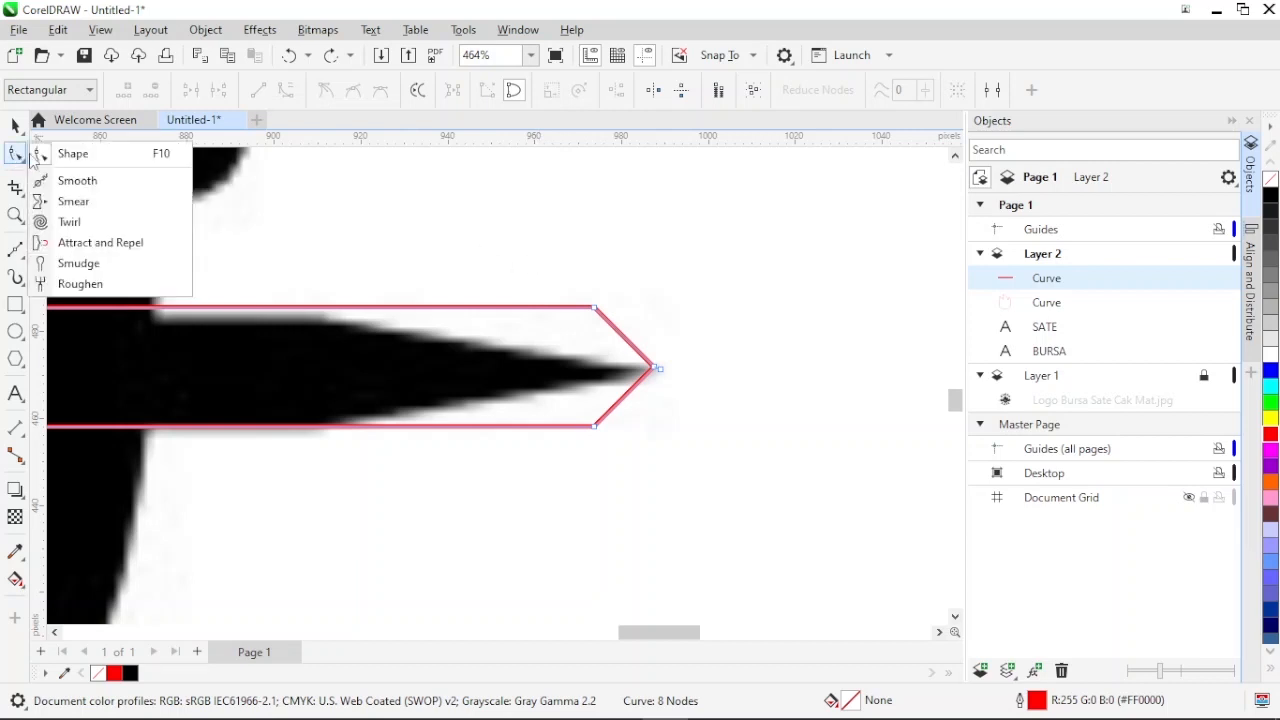
pyautogui.click(31, 157)
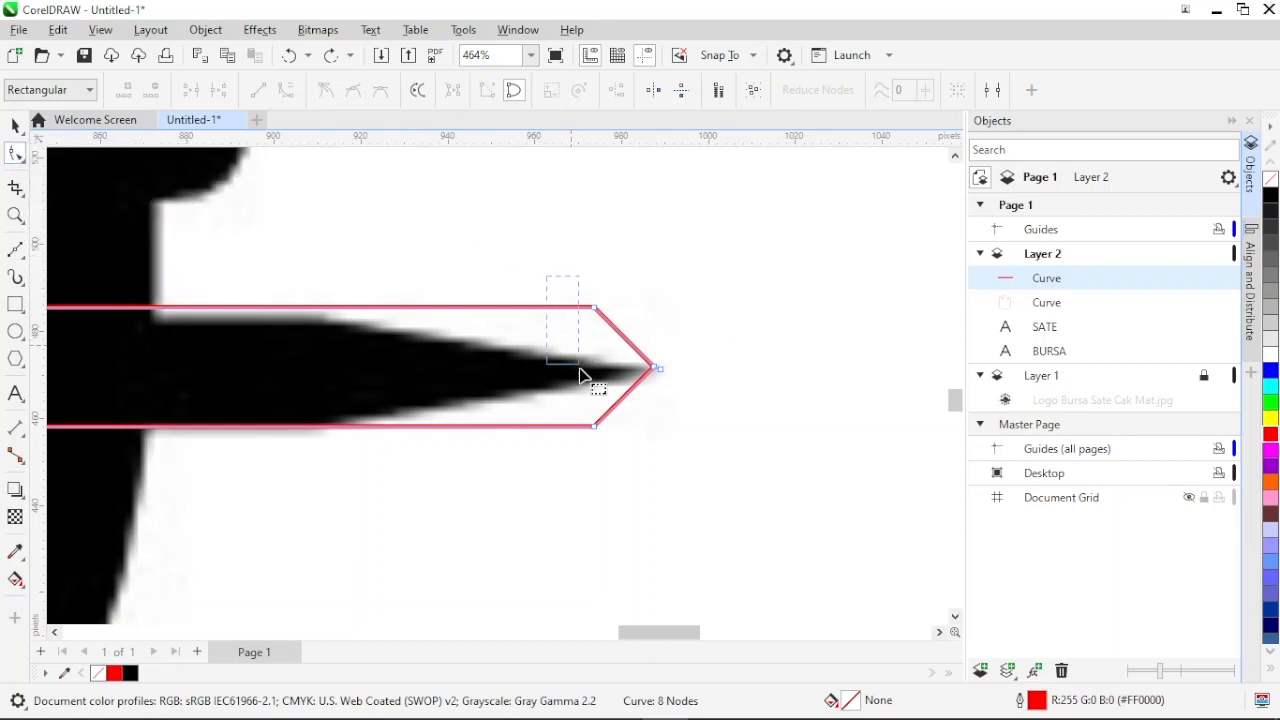
pyautogui.moveTo(580, 374); pyautogui.dragTo(619, 519)
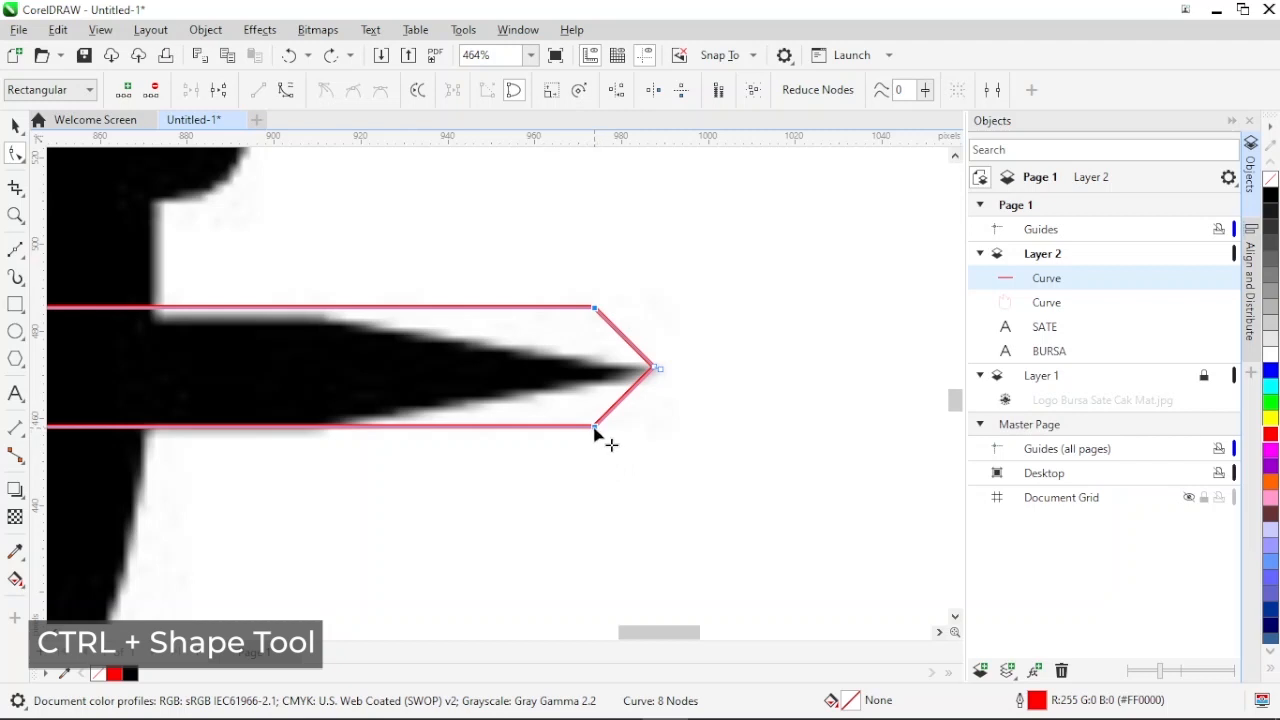
pyautogui.moveTo(594, 428); pyautogui.dragTo(314, 428)
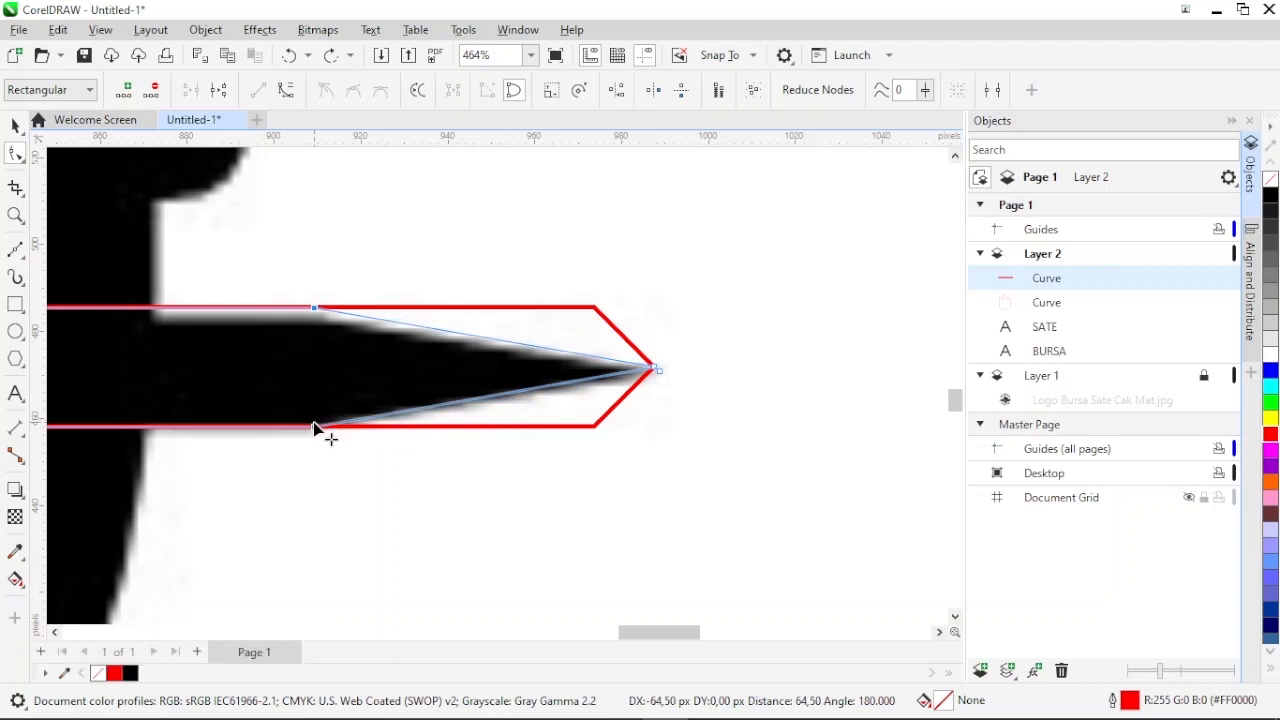
pyautogui.moveTo(314, 428); pyautogui.dragTo(314, 428)
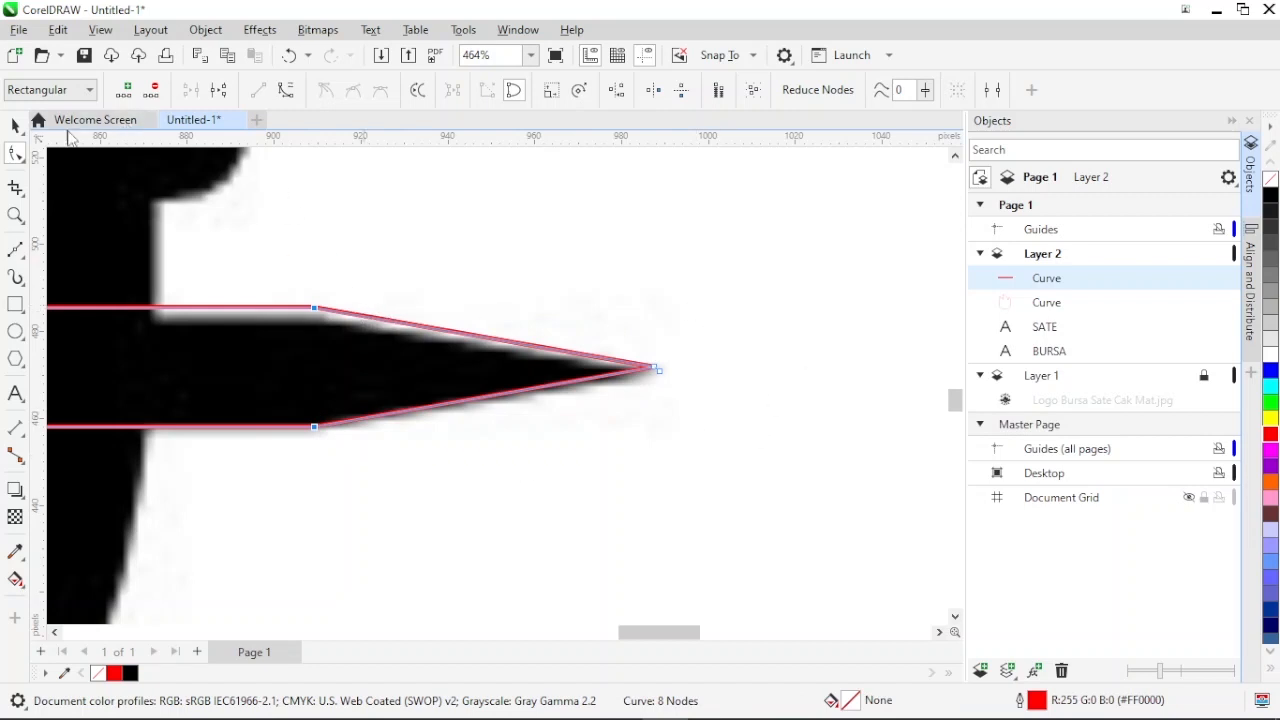
pyautogui.click(15, 126)
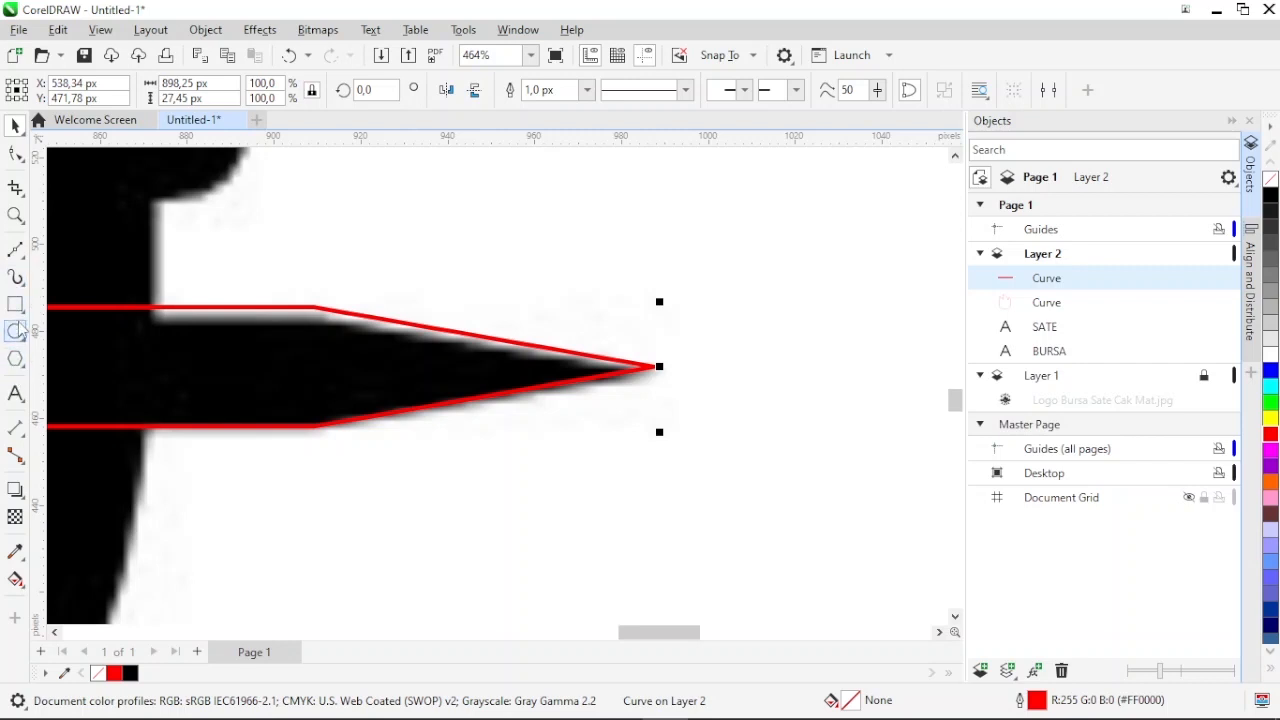
# Delete the two overlapping tip nodes at the skewer's blunt end and convert the remaining end segment to a straight line
pyautogui.click(16, 215)
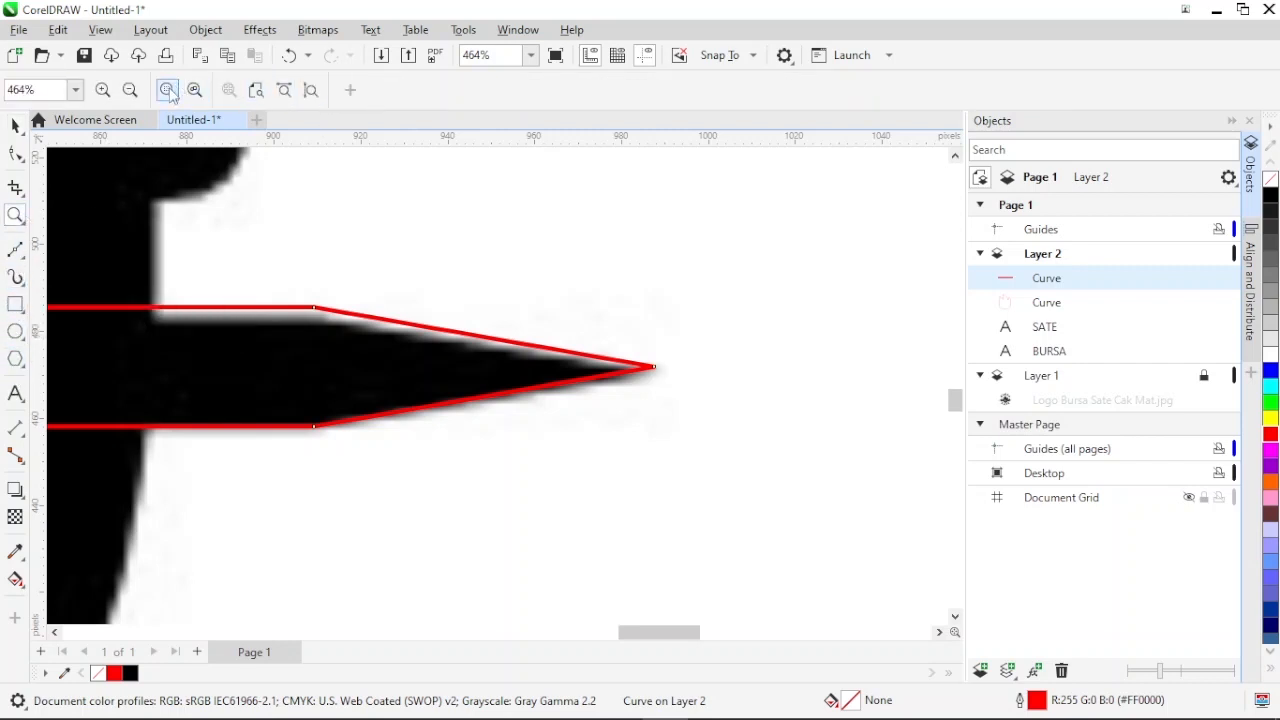
pyautogui.click(253, 96)
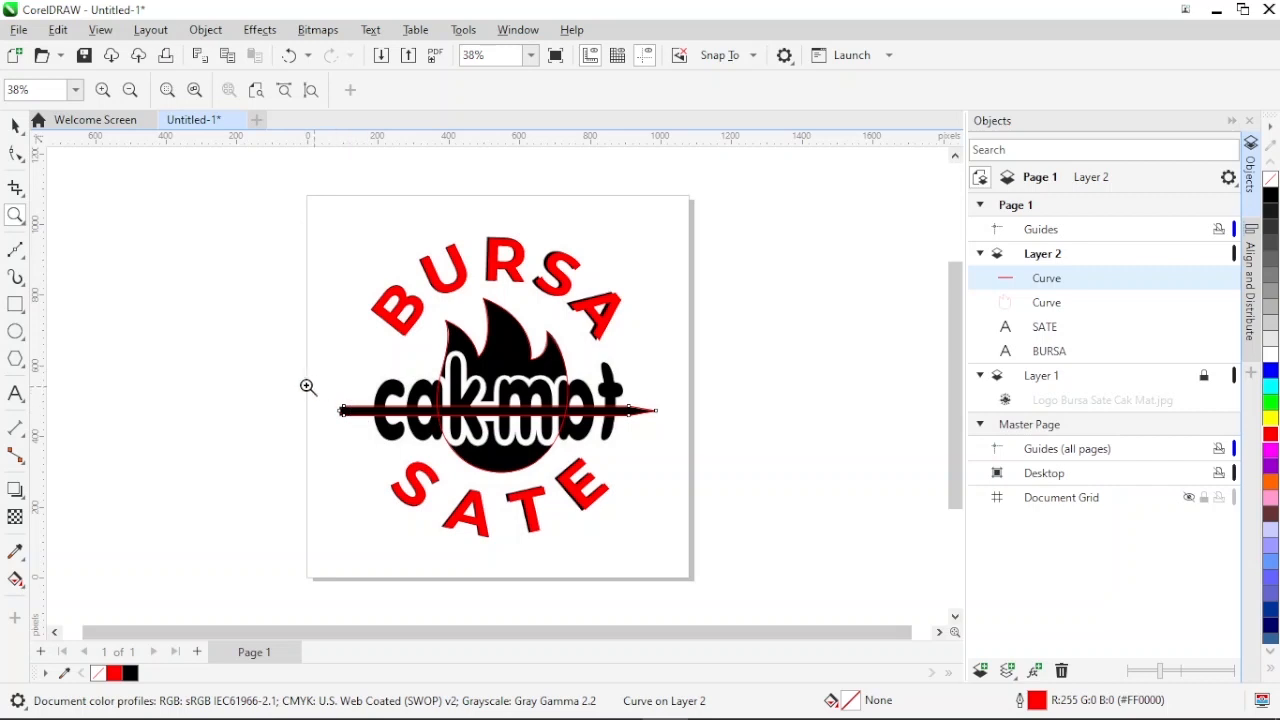
pyautogui.moveTo(307, 384); pyautogui.dragTo(382, 440)
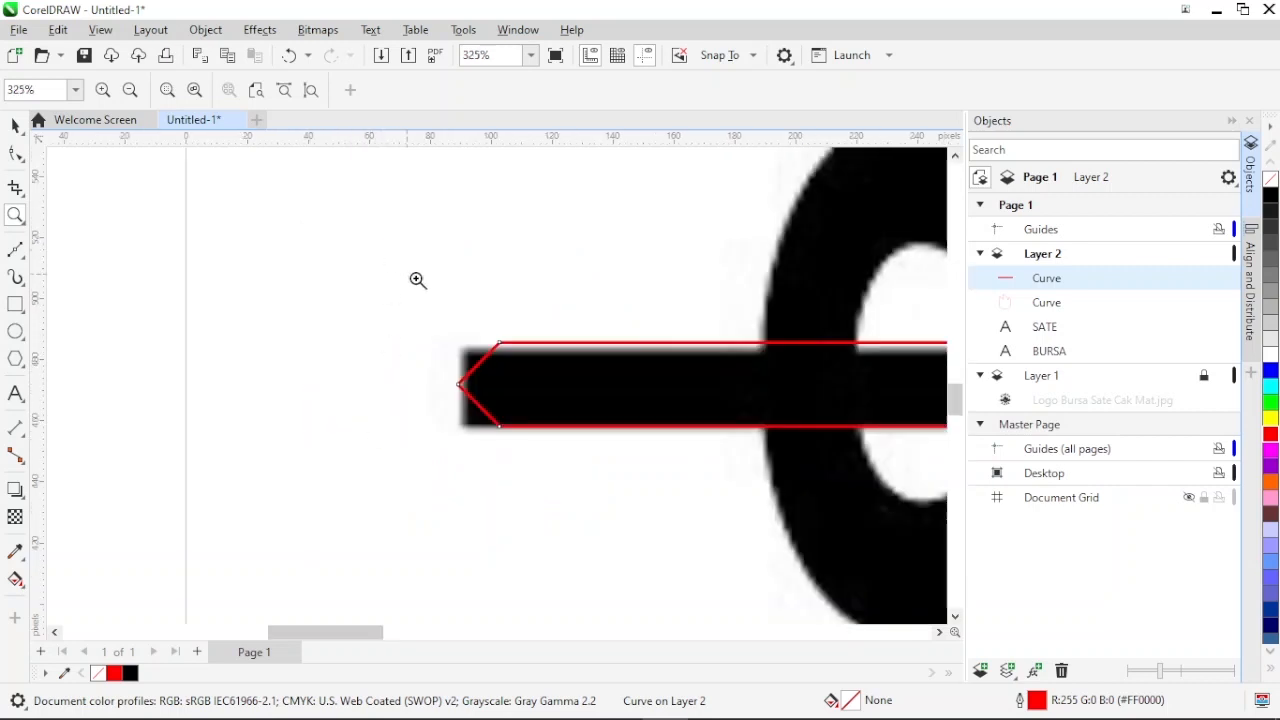
pyautogui.click(15, 153)
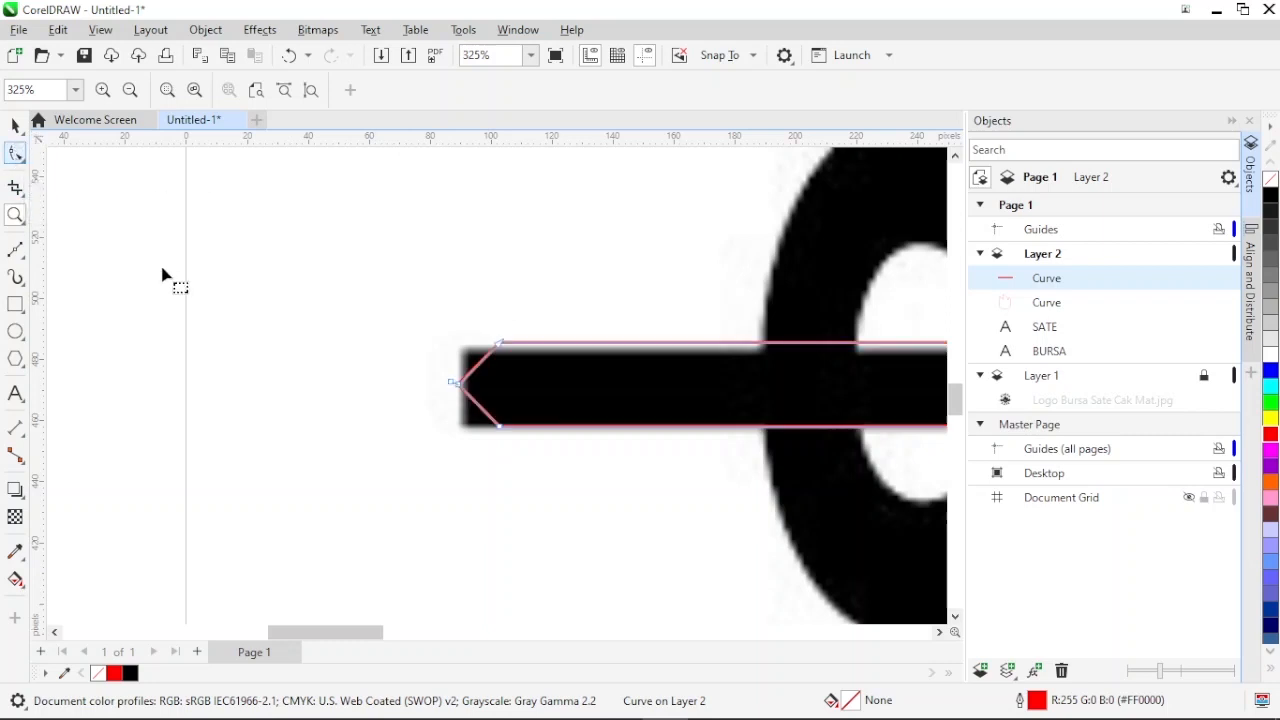
pyautogui.moveTo(418, 362); pyautogui.dragTo(478, 404)
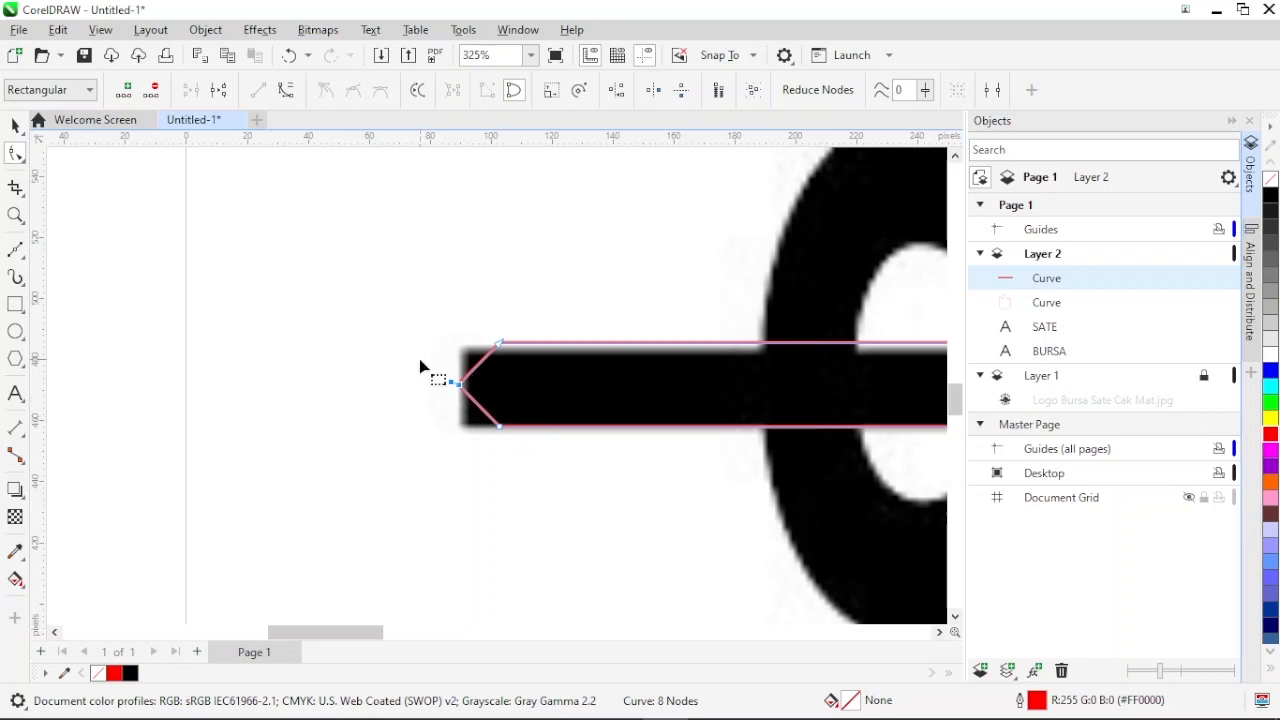
pyautogui.press('Delete')
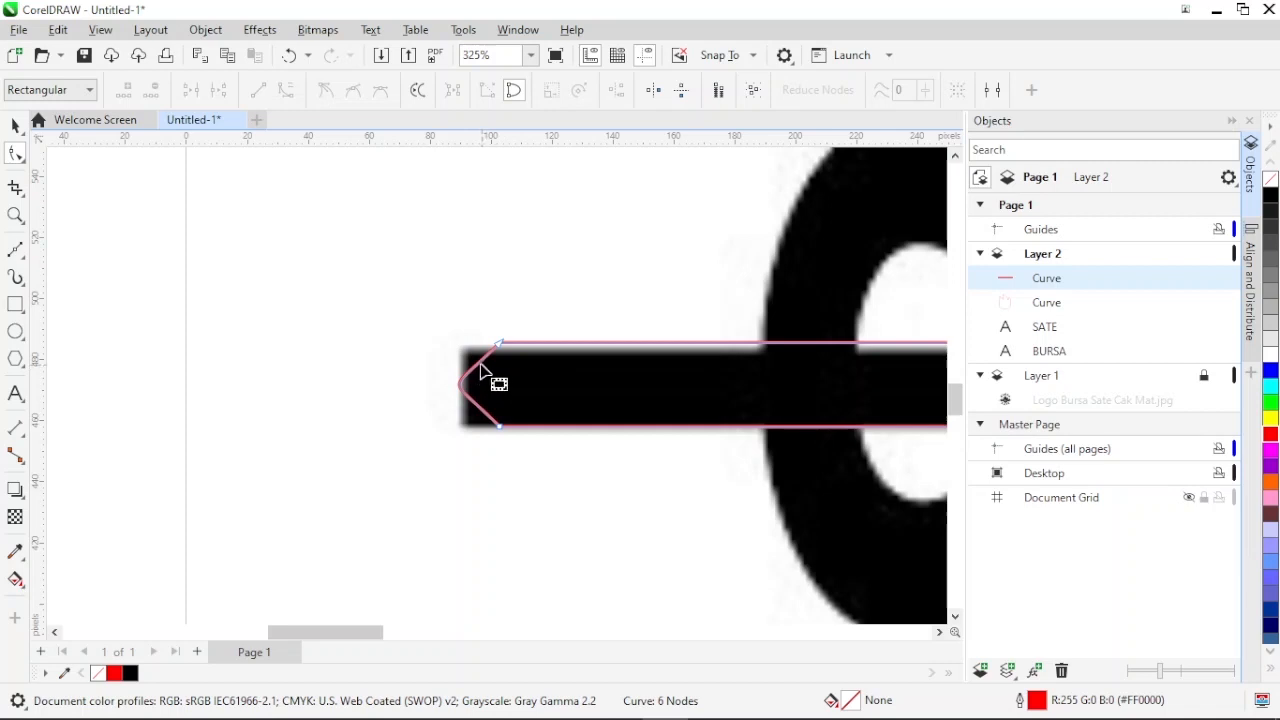
pyautogui.click(479, 363)
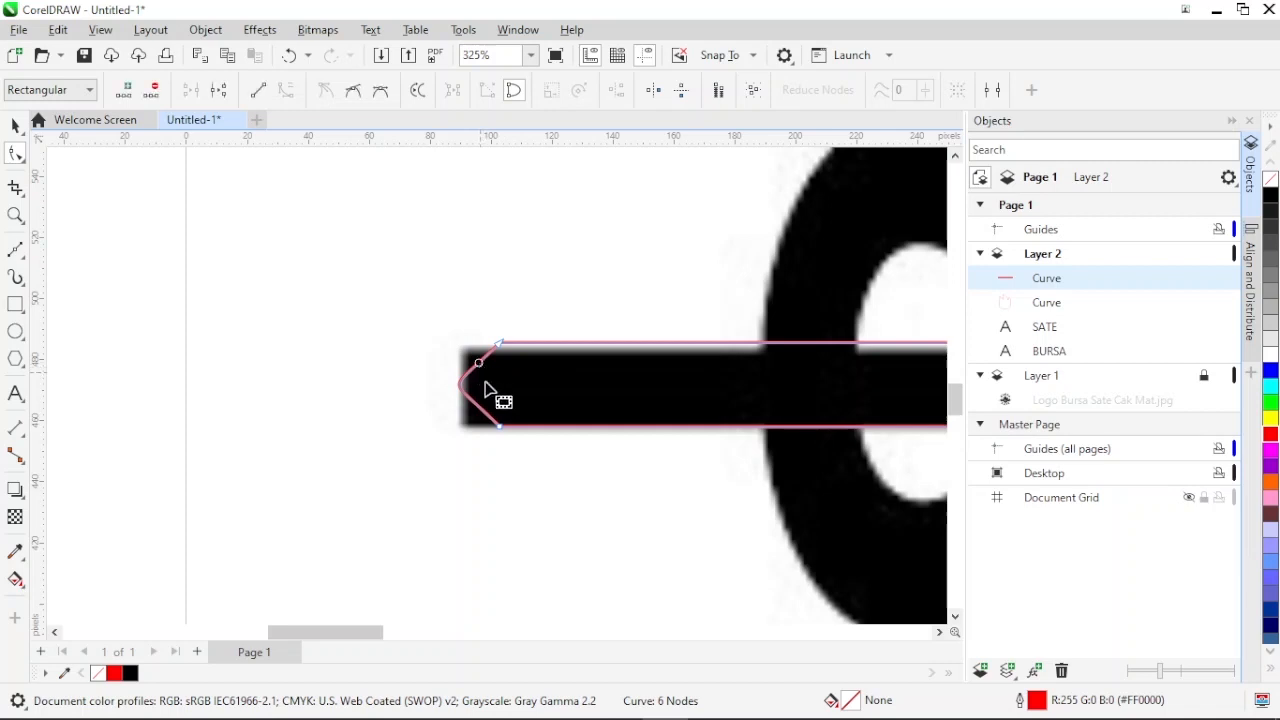
pyautogui.click(259, 96)
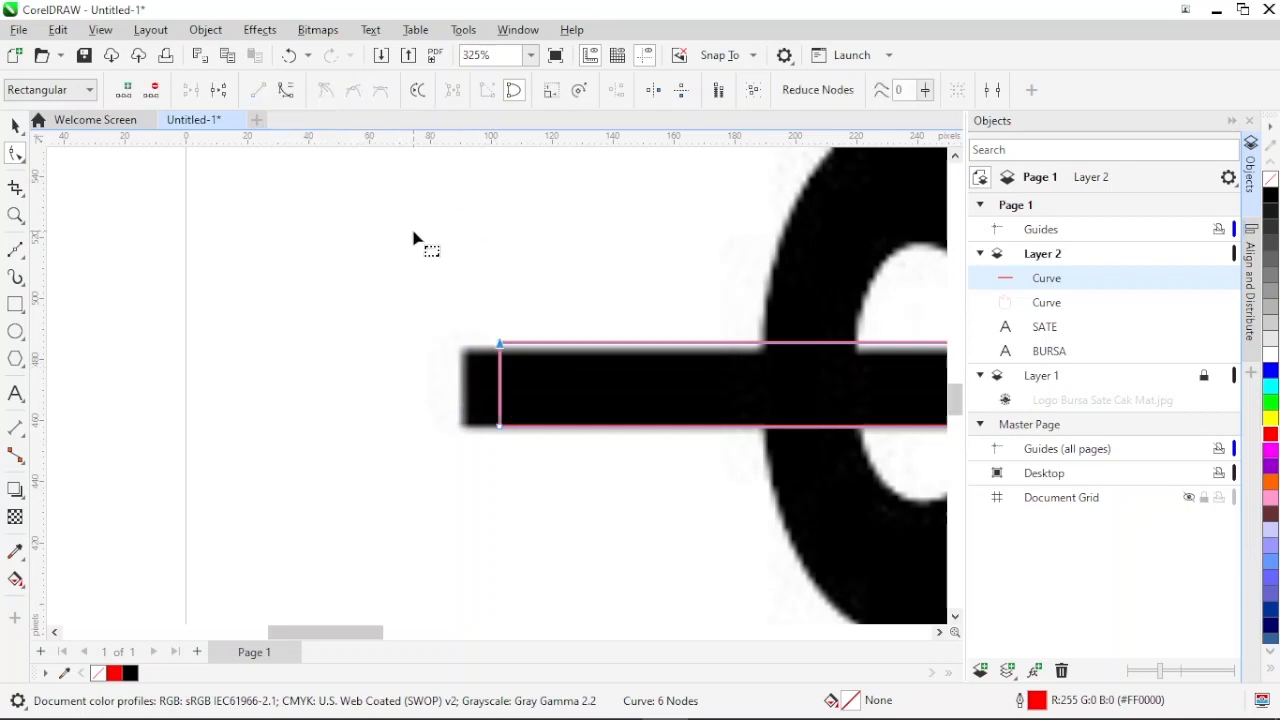
# Move both nodes of the straight end segment horizontally outward to the edge of the traced skewer's blunt end
pyautogui.moveTo(435, 281); pyautogui.dragTo(517, 437)
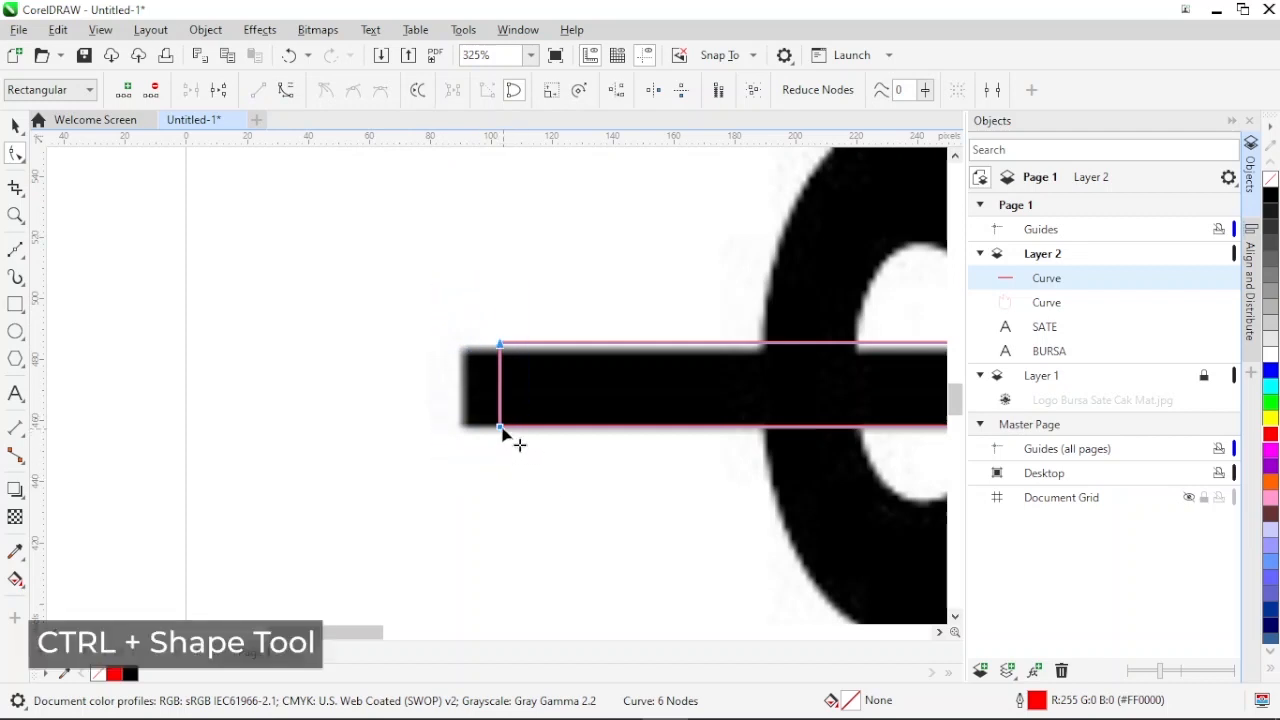
pyautogui.moveTo(502, 430); pyautogui.dragTo(464, 432)
pyautogui.scroll(-1, 468, 436)
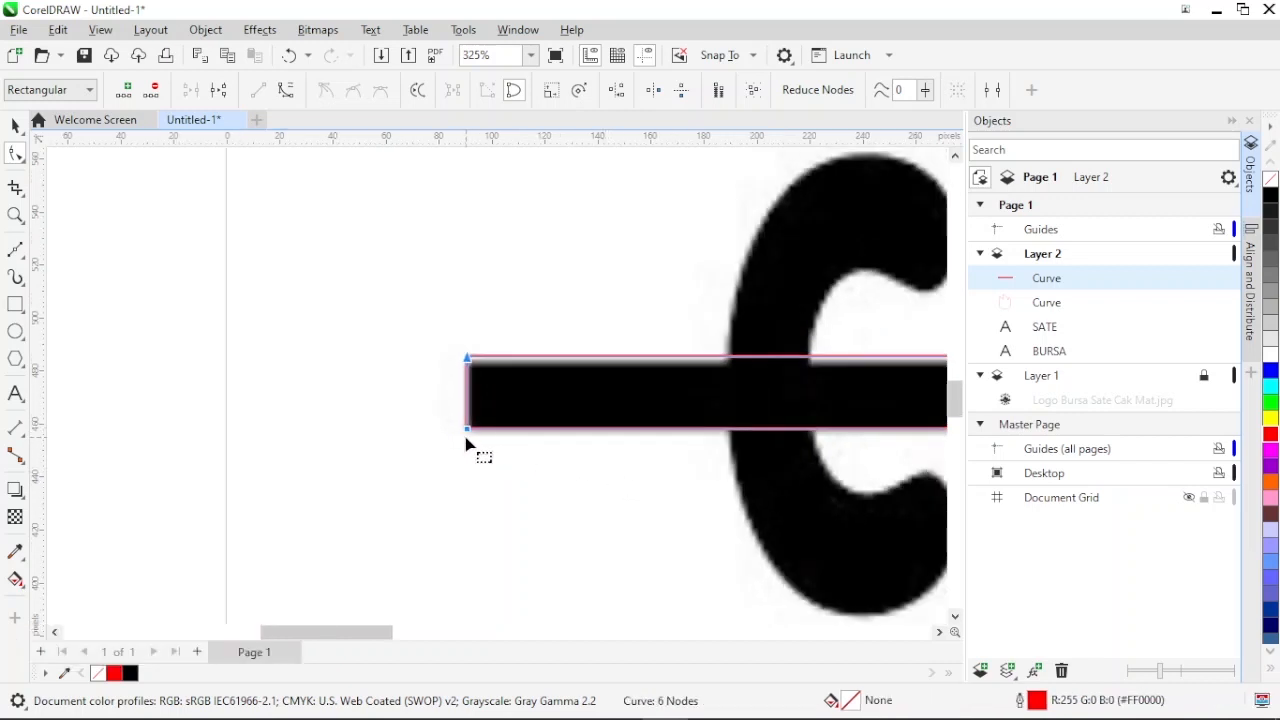
# Add the text "cak mat" in the empty area above the traced lettering and fill it with red
pyautogui.click(15, 216)
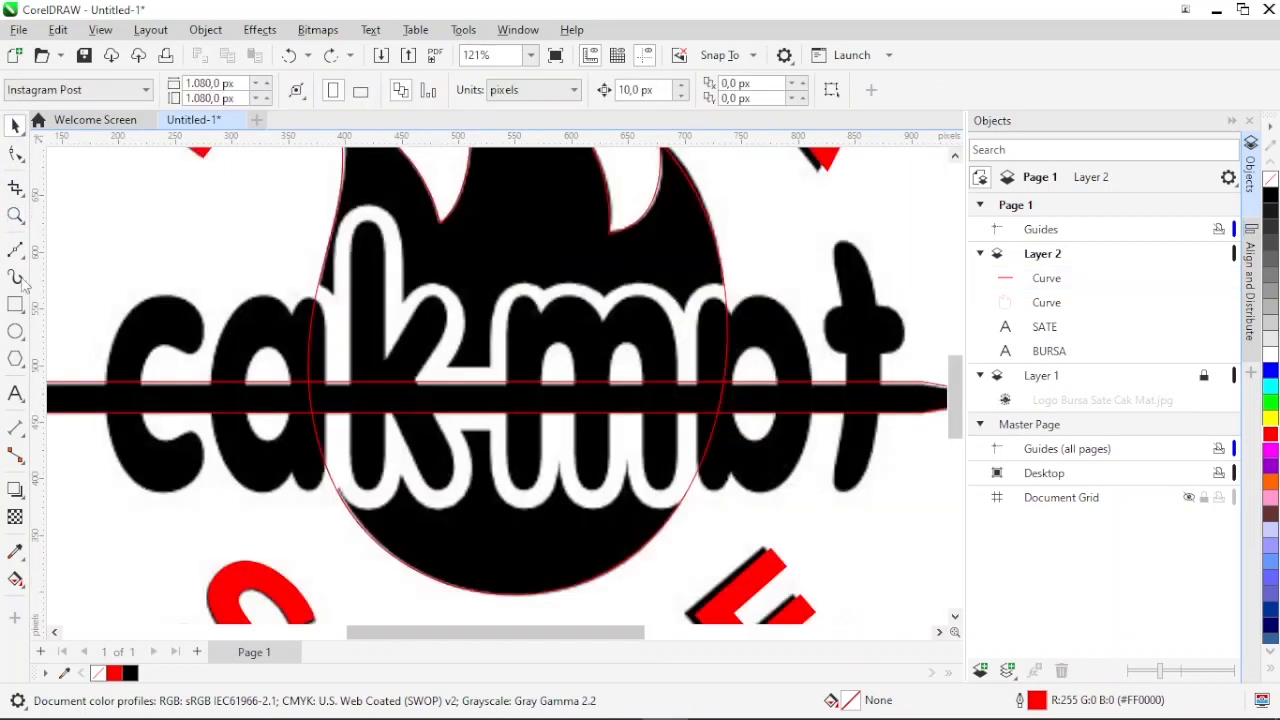
pyautogui.click(14, 395)
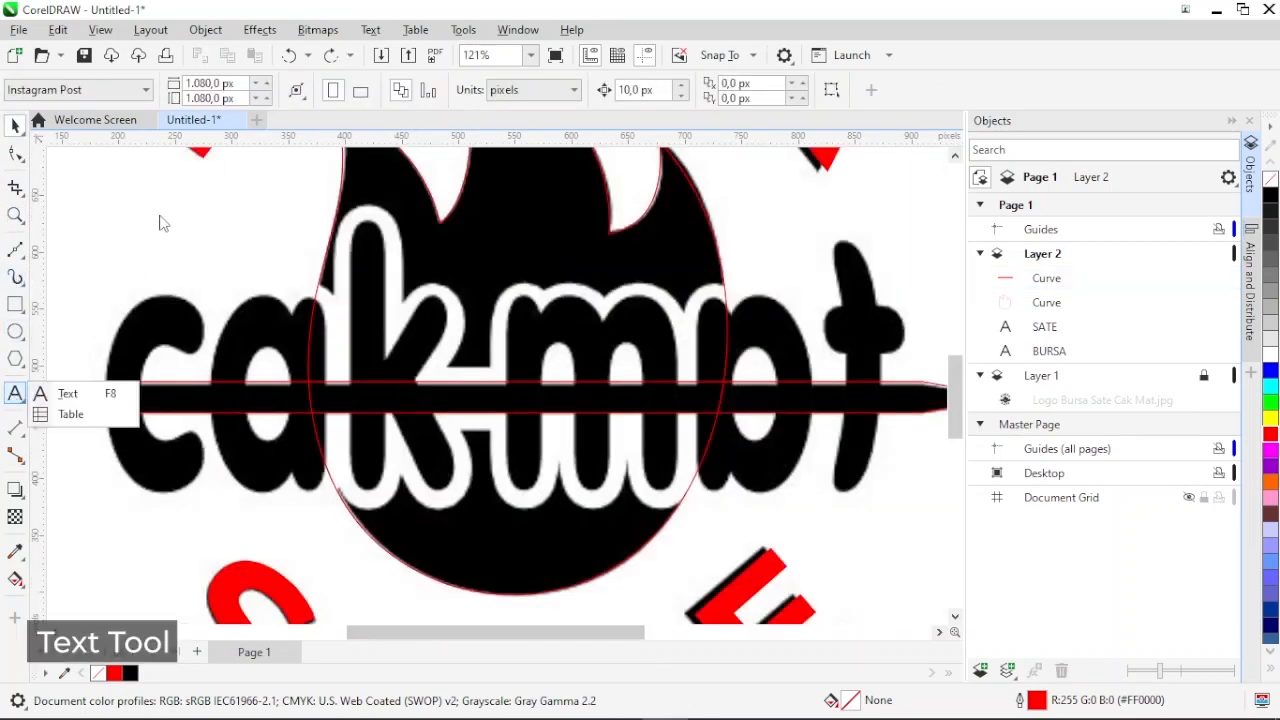
pyautogui.click(67, 394)
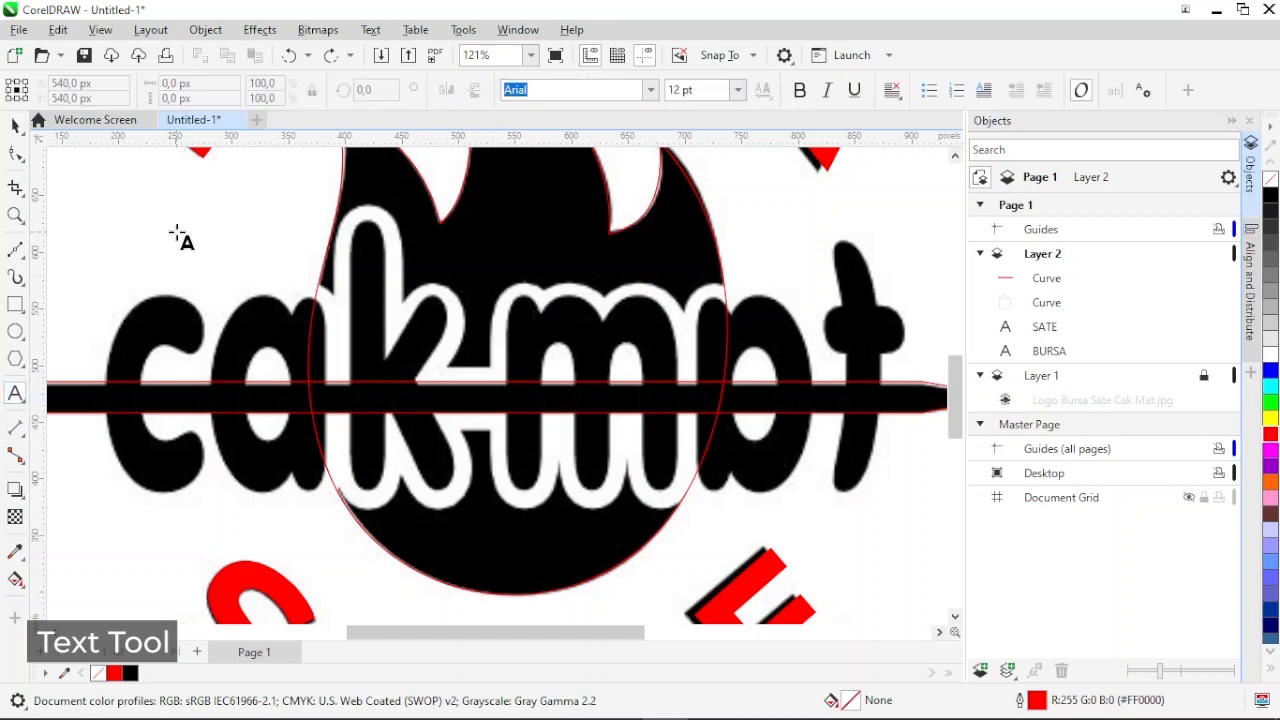
pyautogui.click(124, 221)
pyautogui.write('ca')
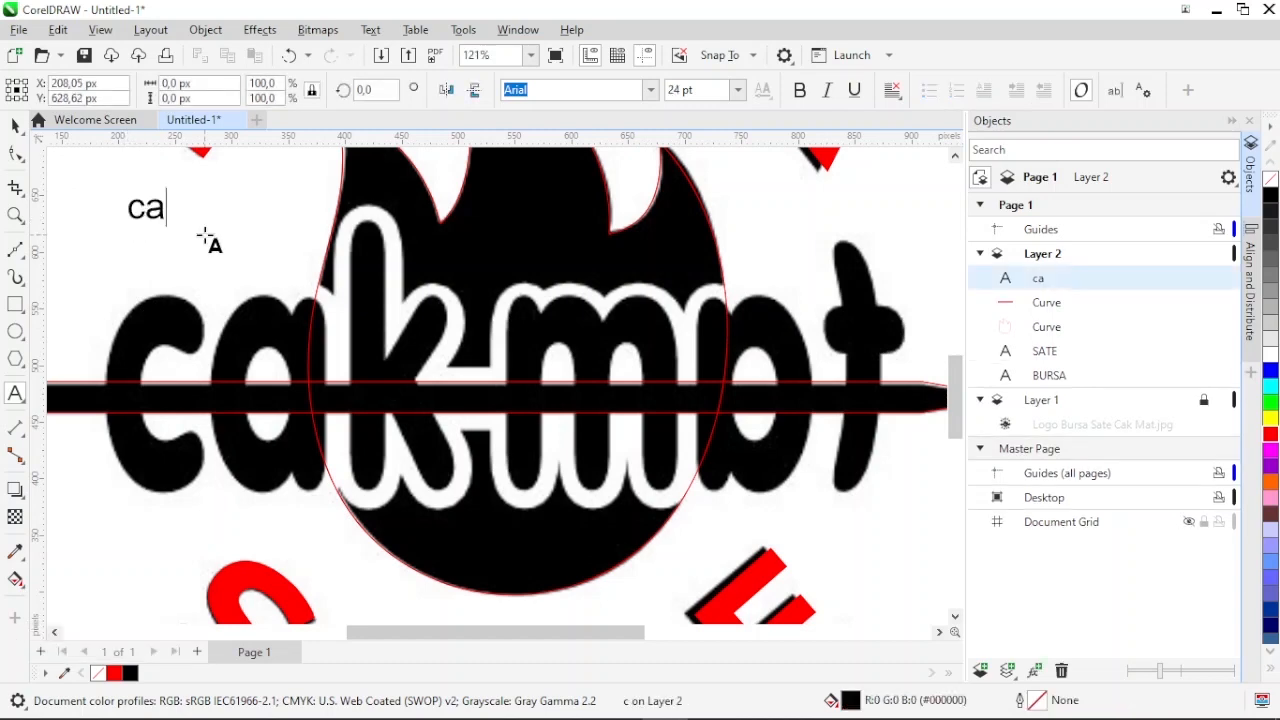
pyautogui.write('k mat')
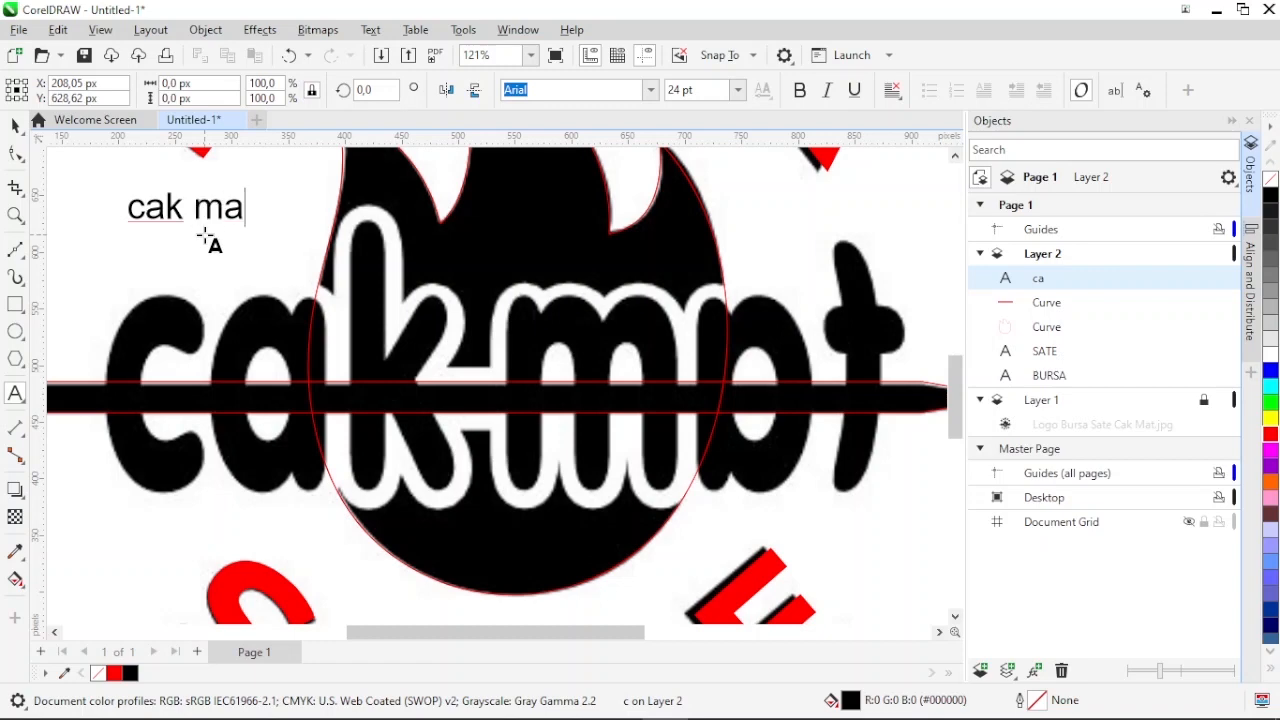
pyautogui.click(16, 124)
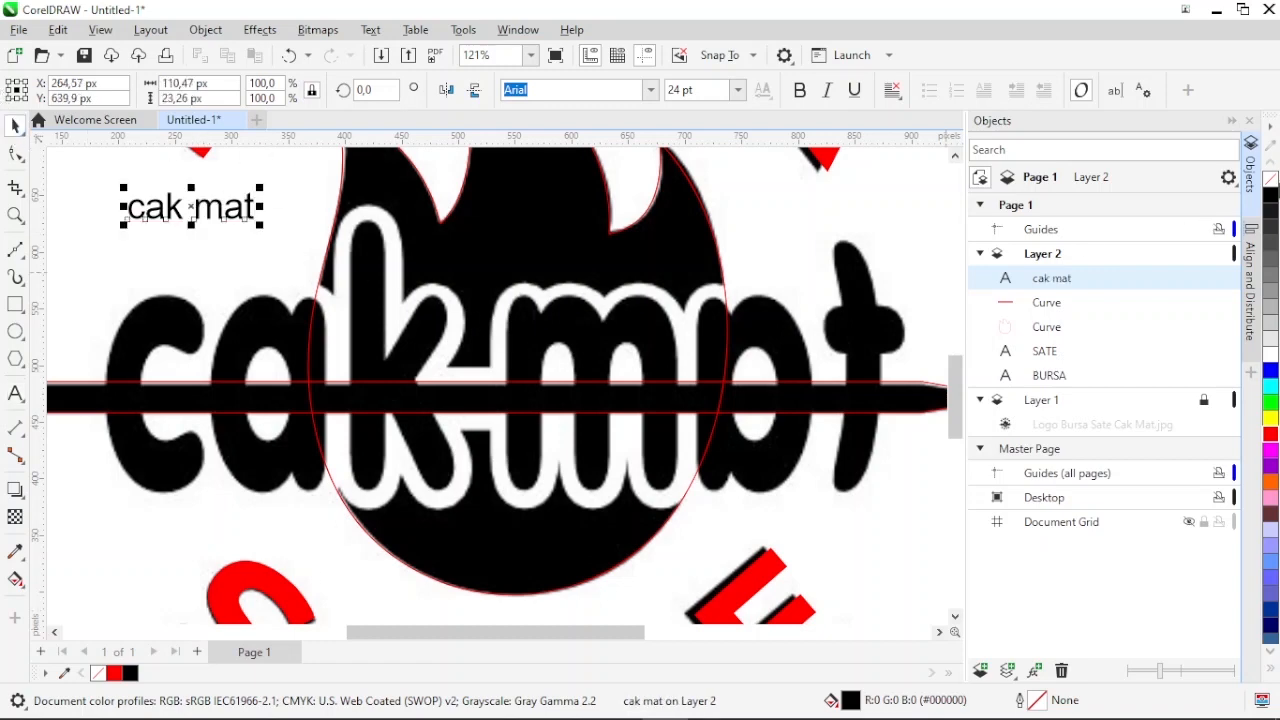
pyautogui.click(1270, 433)
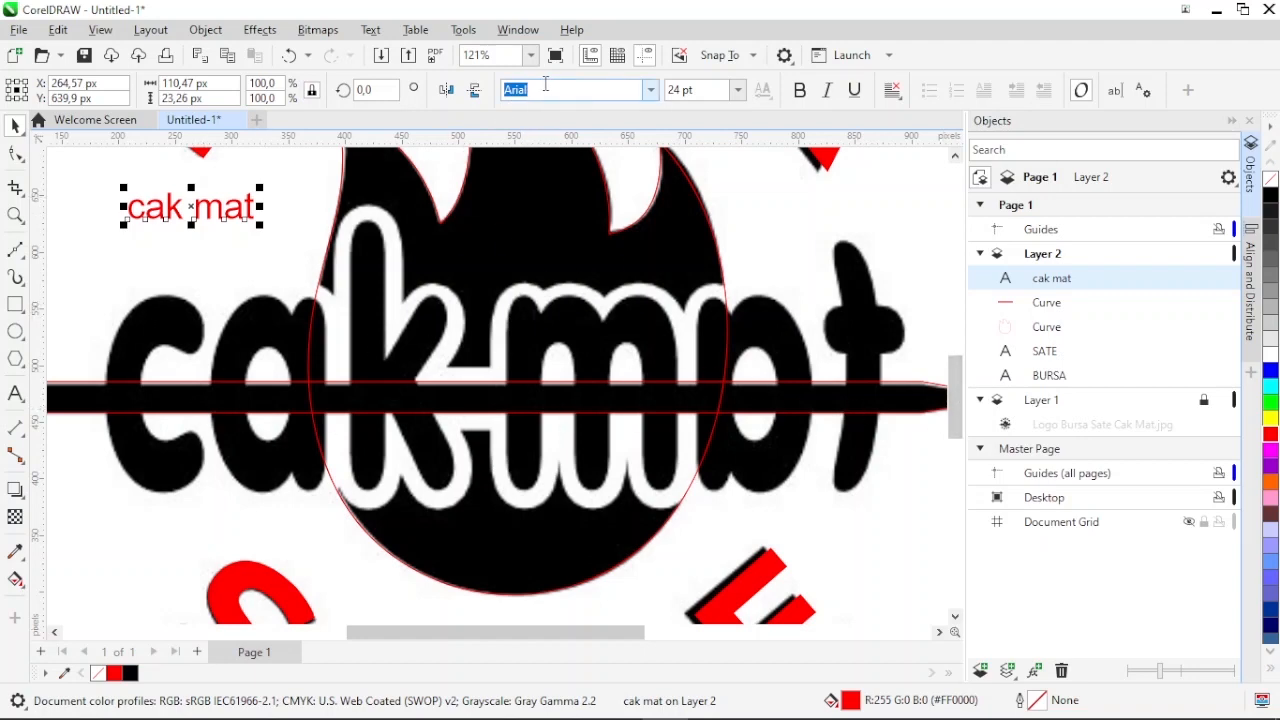
# Set the font of the red "cak mat" text to VAGRounded BT
pyautogui.click(651, 90)
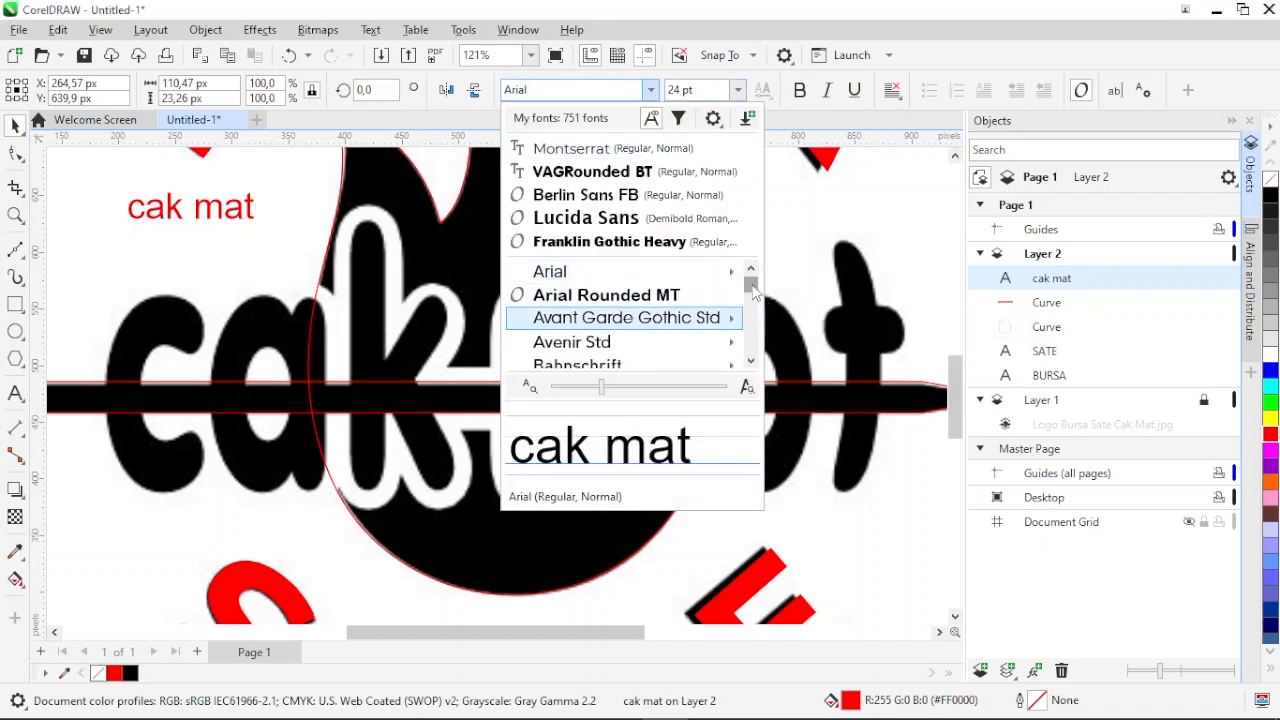
pyautogui.scroll(-20, 754, 290)
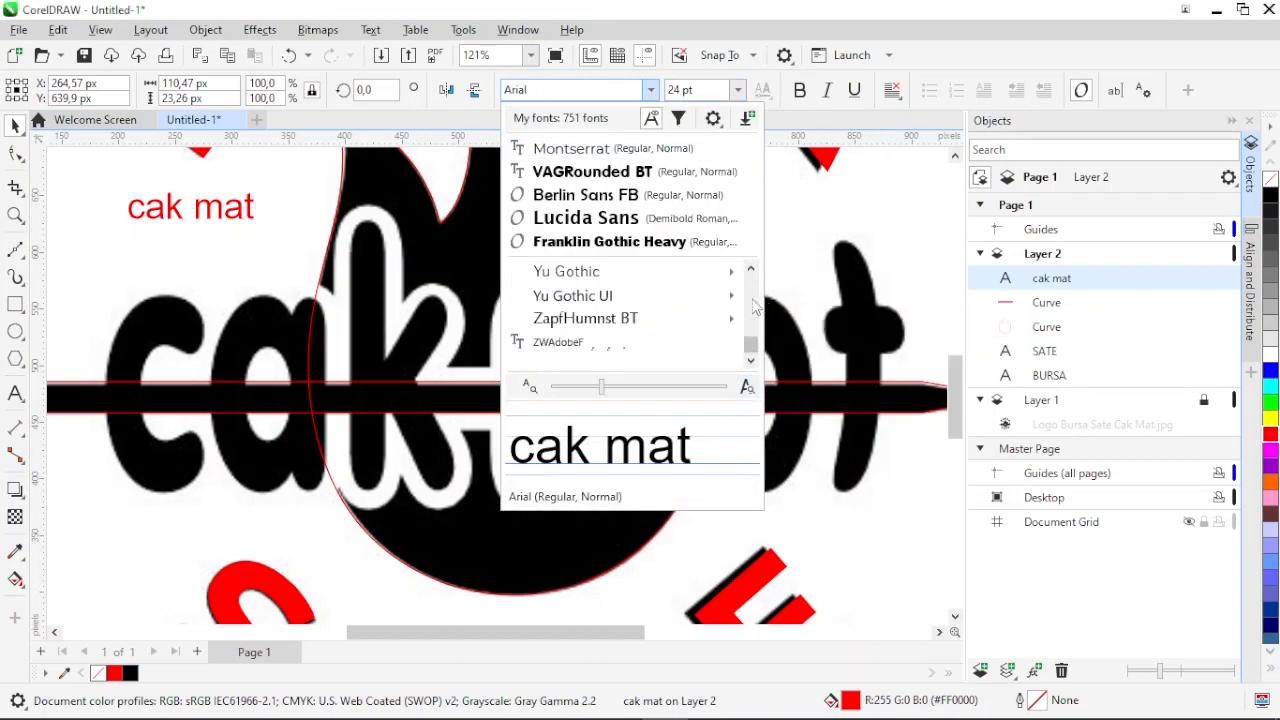
pyautogui.click(751, 269)
pyautogui.click(751, 269)
pyautogui.click(751, 269)
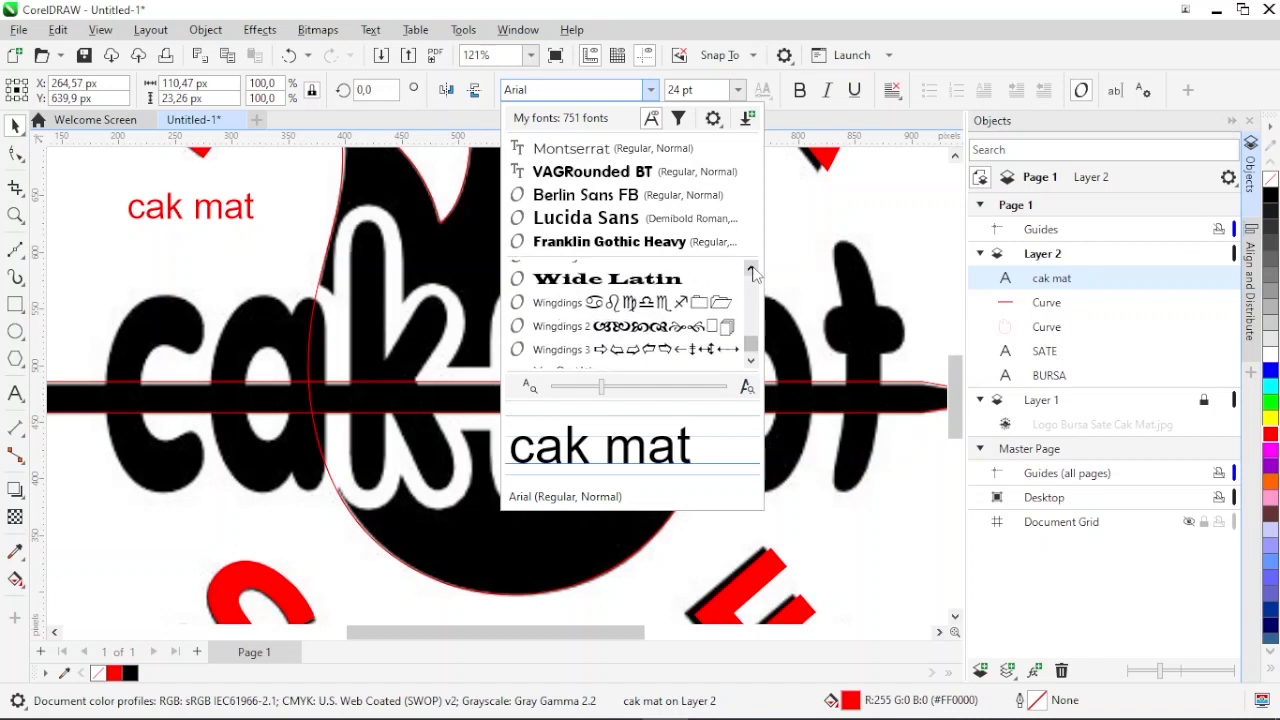
pyautogui.click(751, 269)
pyautogui.click(751, 269)
pyautogui.click(751, 269)
pyautogui.click(751, 269)
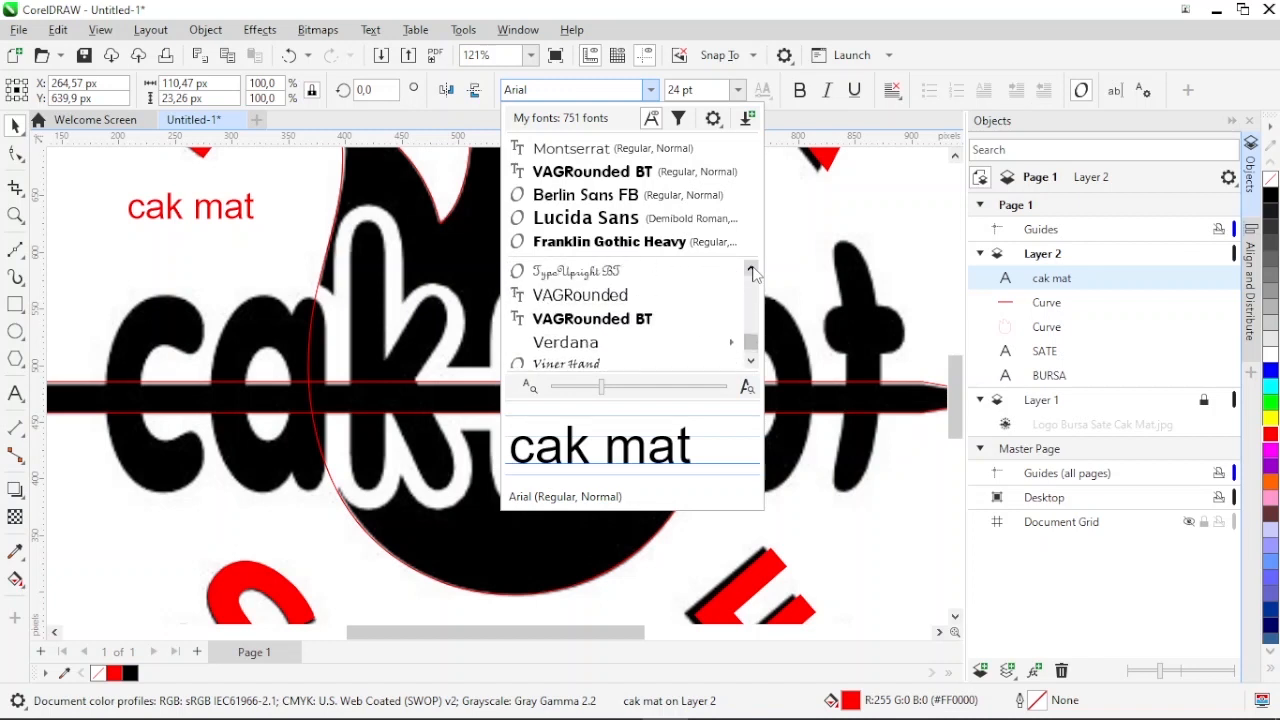
pyautogui.click(648, 331)
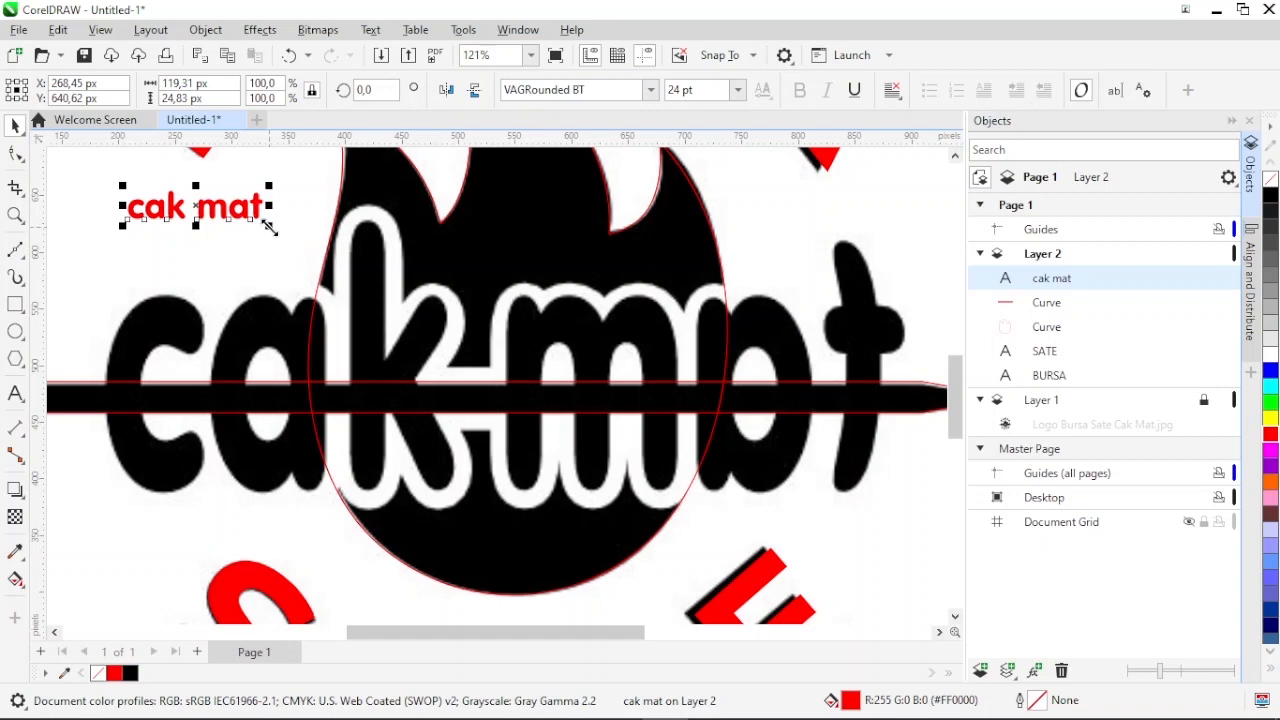
# Scale the "cak mat" text proportionally to about 702 px wide and place it over the traced lettering
pyautogui.moveTo(270, 228); pyautogui.dragTo(677, 423)
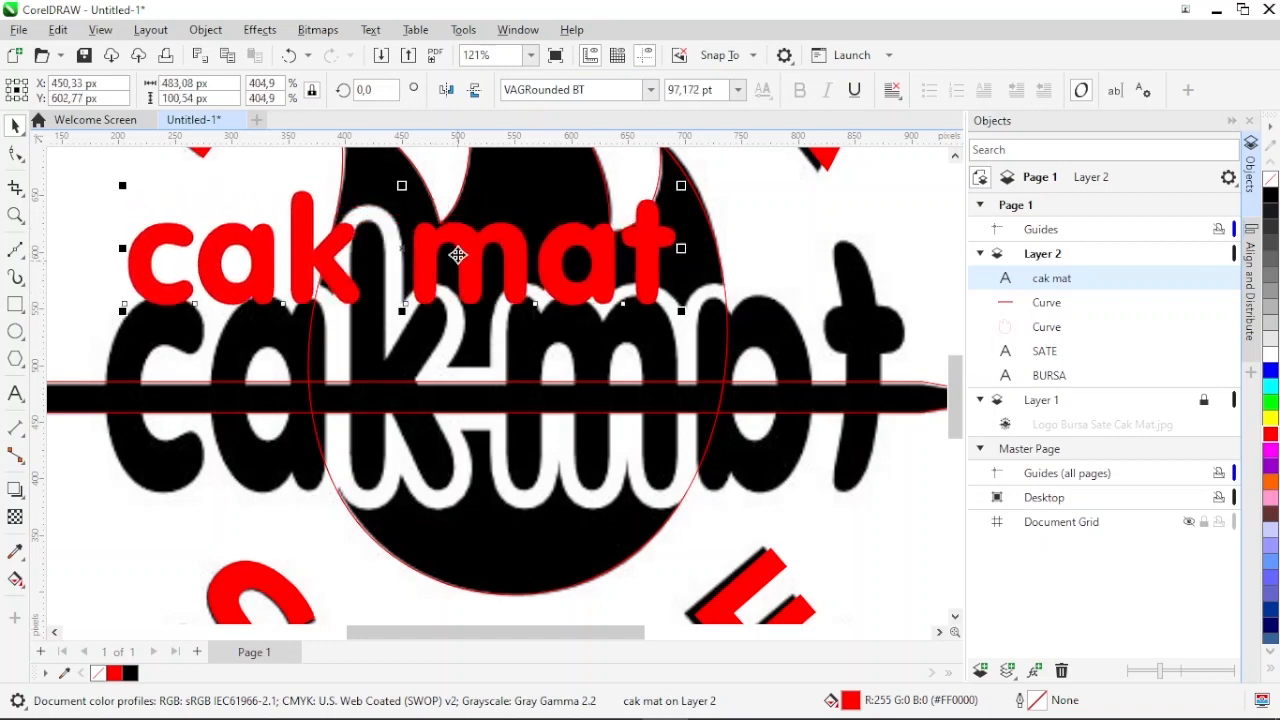
pyautogui.moveTo(457, 255); pyautogui.dragTo(438, 378)
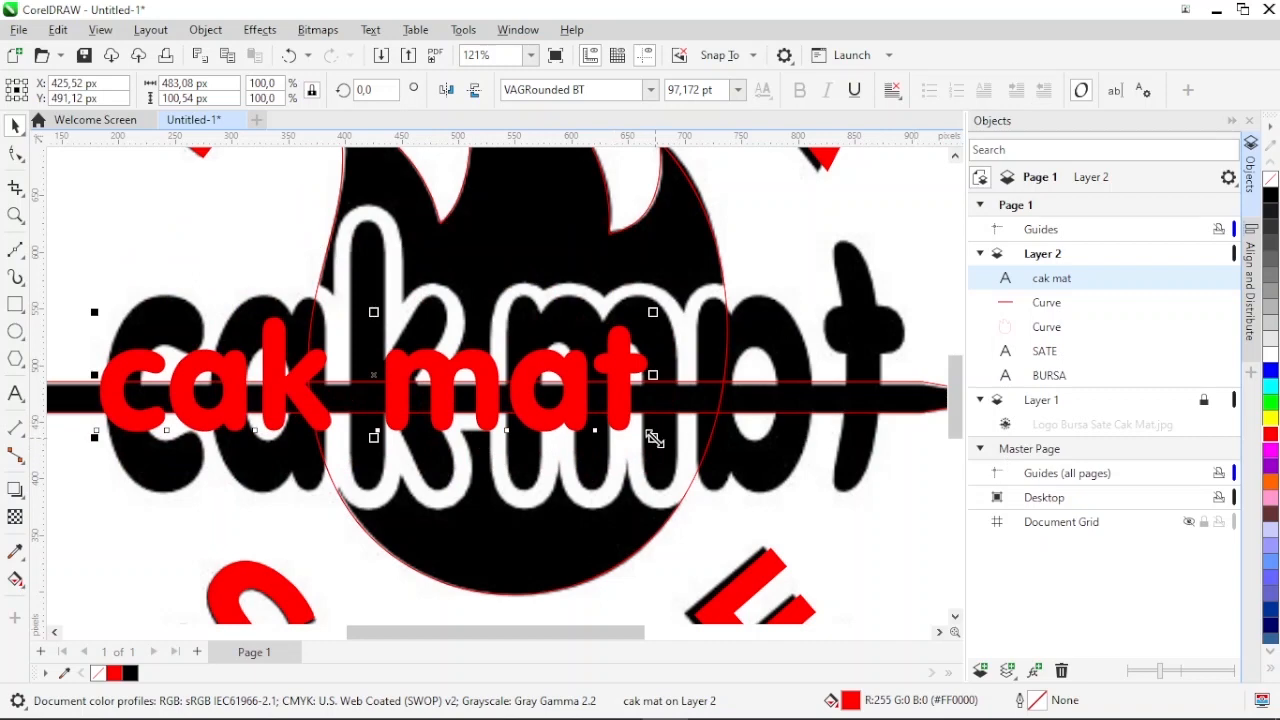
pyautogui.moveTo(653, 437); pyautogui.dragTo(902, 545)
pyautogui.moveTo(383, 414)
pyautogui.mouseDown()
pyautogui.moveTo(409, 402)
pyautogui.moveTo(391, 390)
pyautogui.mouseUp()
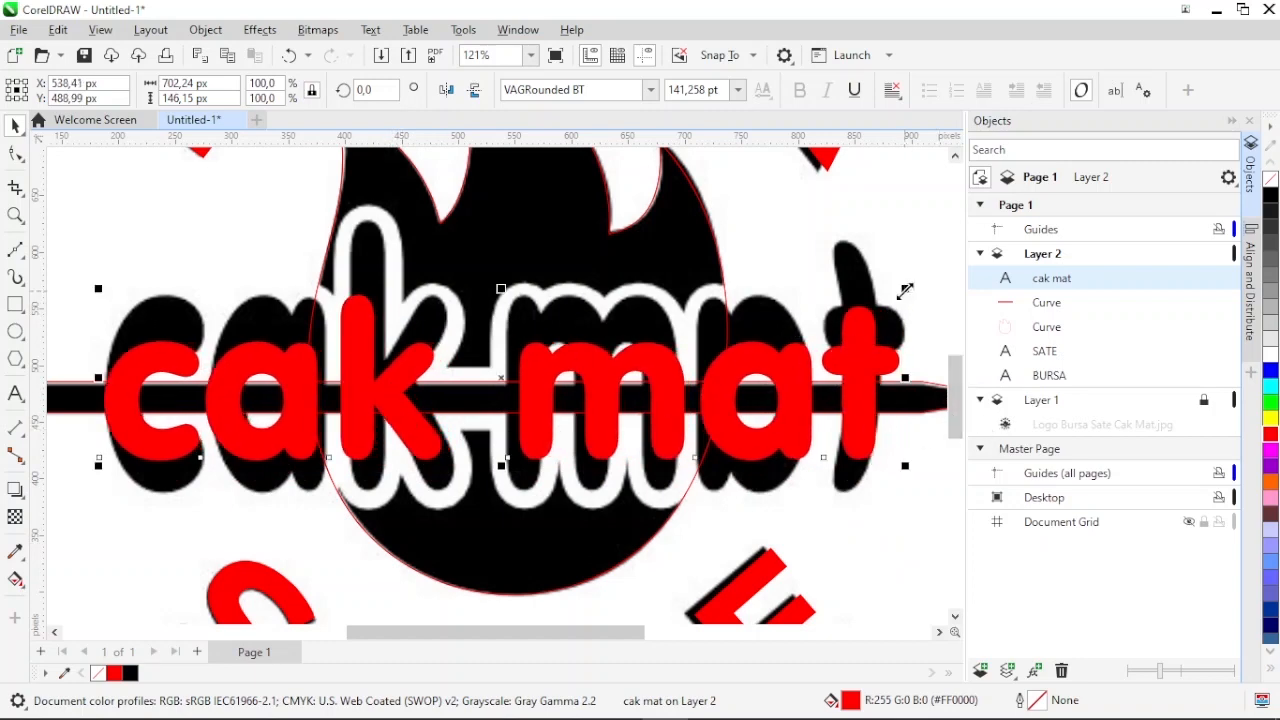
# Stretch the "cak mat" text to about 734 px wide and 244 px high to match the traced letter shapes
pyautogui.moveTo(905, 291); pyautogui.dragTo(905, 290)
pyautogui.moveTo(500, 288); pyautogui.dragTo(506, 219)
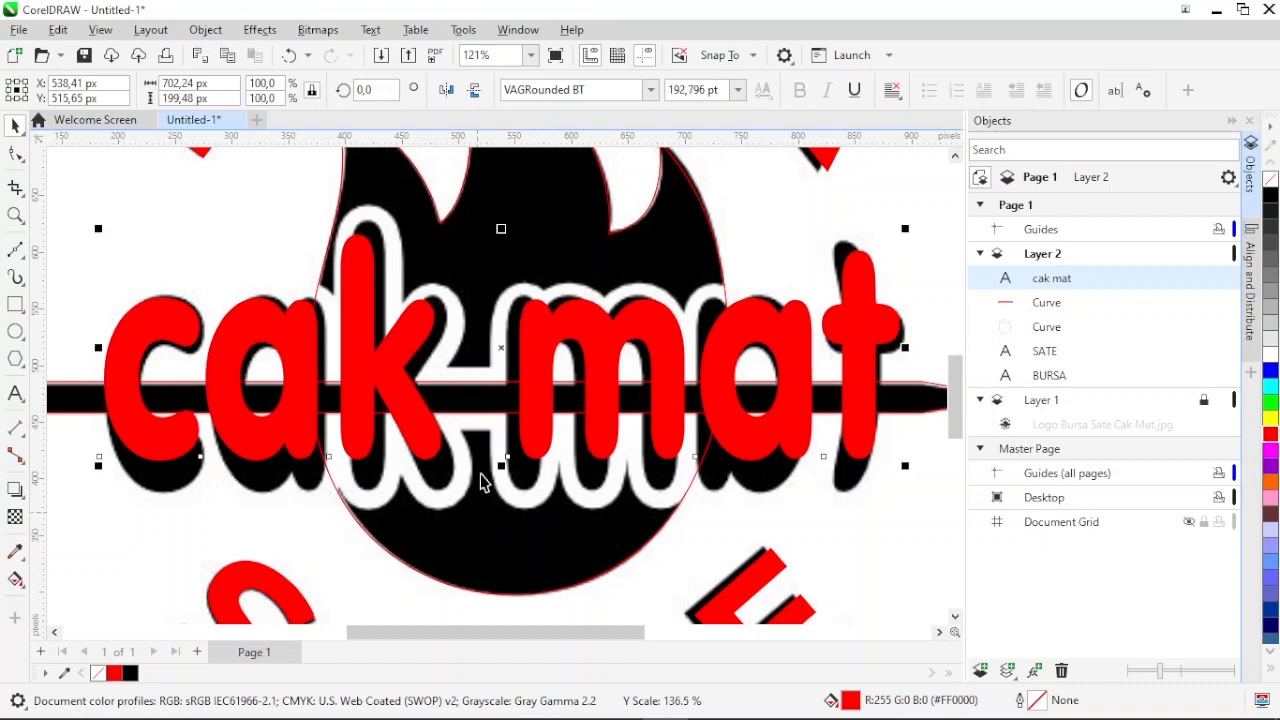
pyautogui.moveTo(502, 465); pyautogui.dragTo(501, 501)
pyautogui.moveTo(504, 229); pyautogui.dragTo(507, 215)
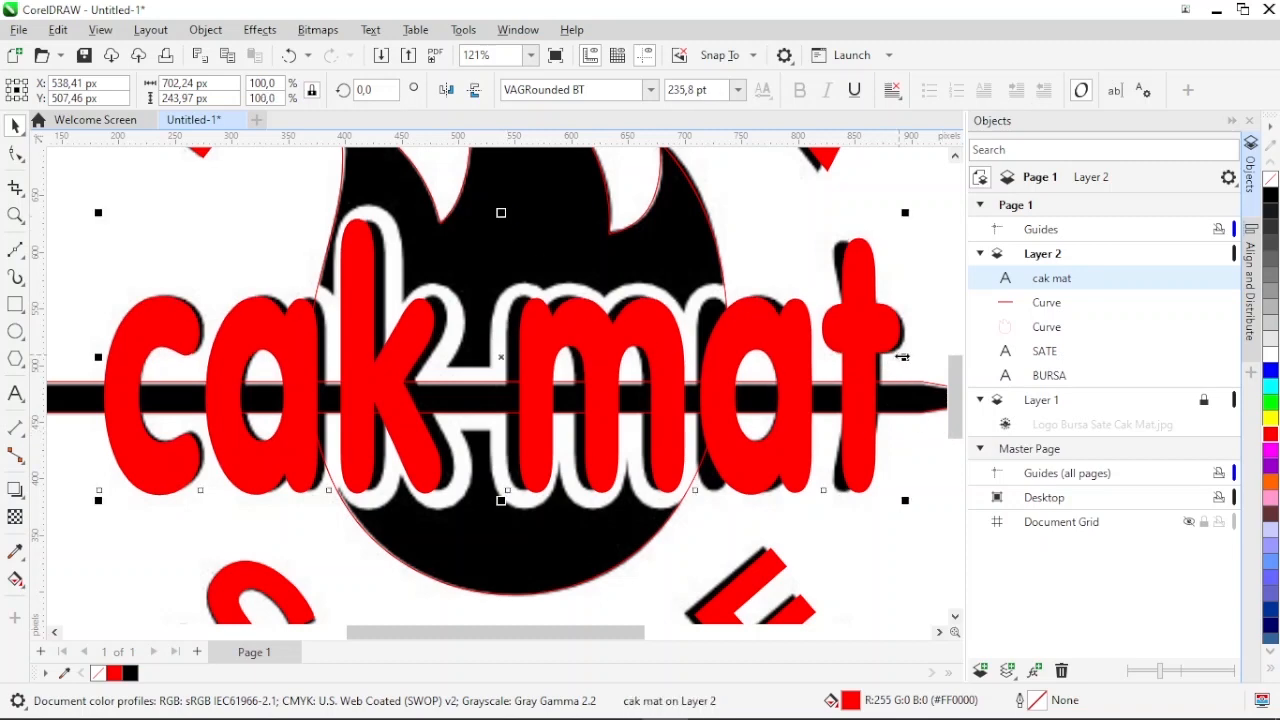
pyautogui.moveTo(905, 357); pyautogui.dragTo(834, 358)
pyautogui.moveTo(634, 637); pyautogui.dragTo(605, 636)
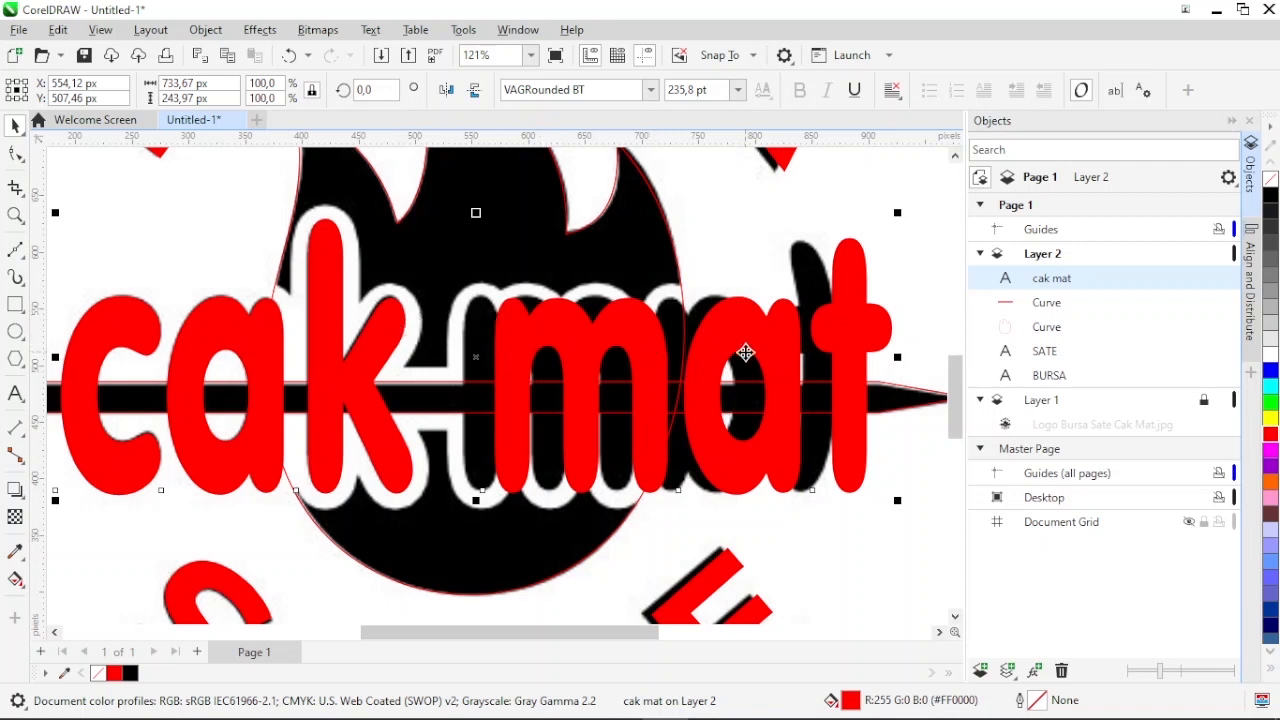
# Show the paragraph spacing properties of the "cak mat" text and set its word spacing to 60%
pyautogui.click(518, 30)
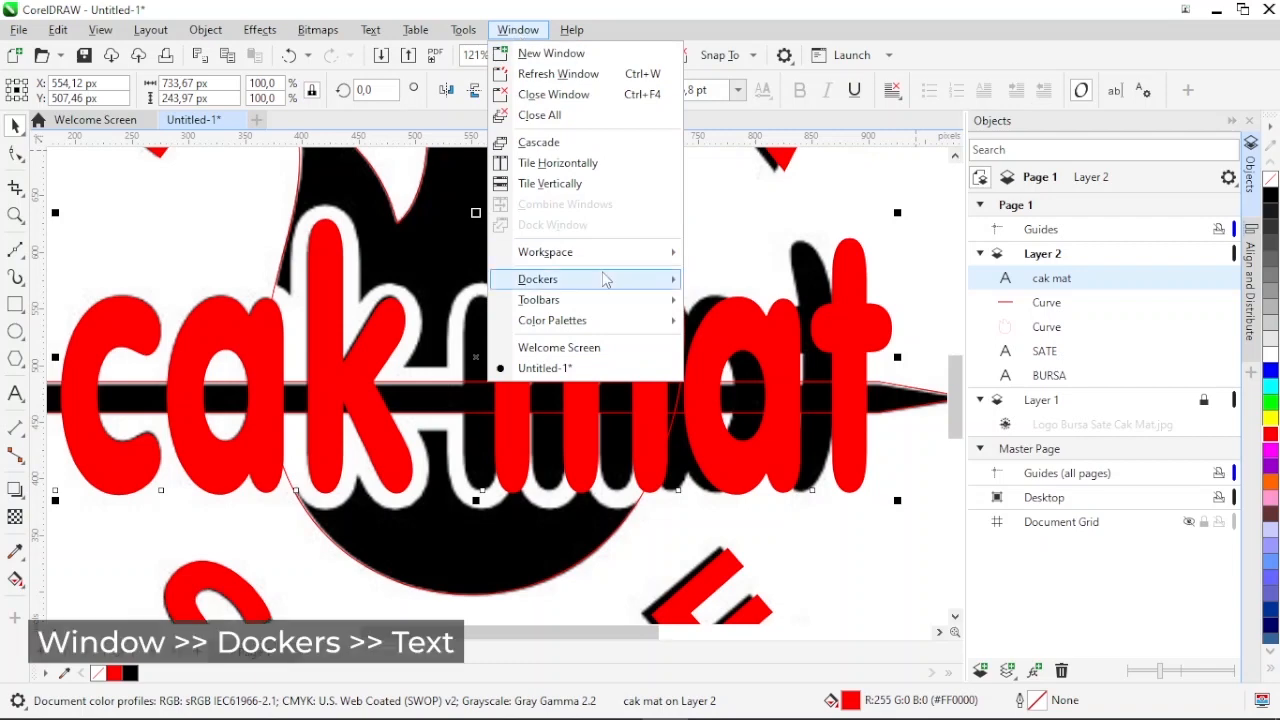
pyautogui.moveTo(612, 289)
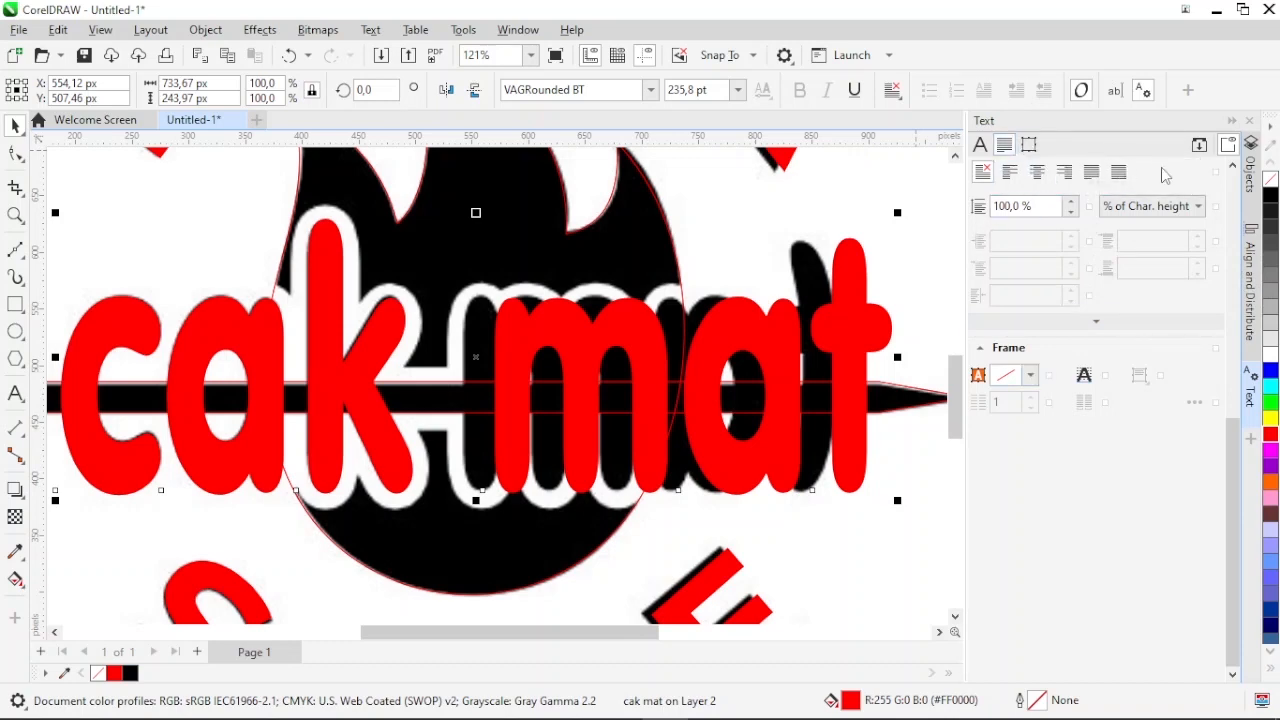
pyautogui.click(980, 146)
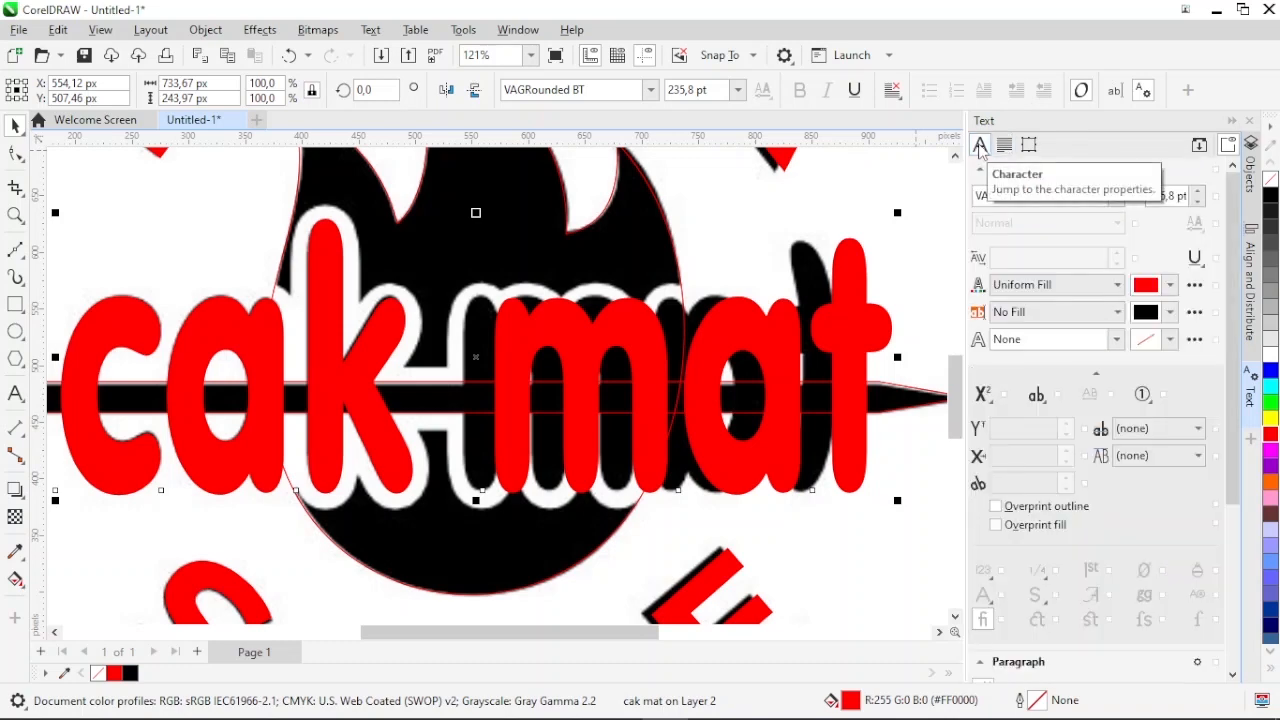
pyautogui.click(1004, 145)
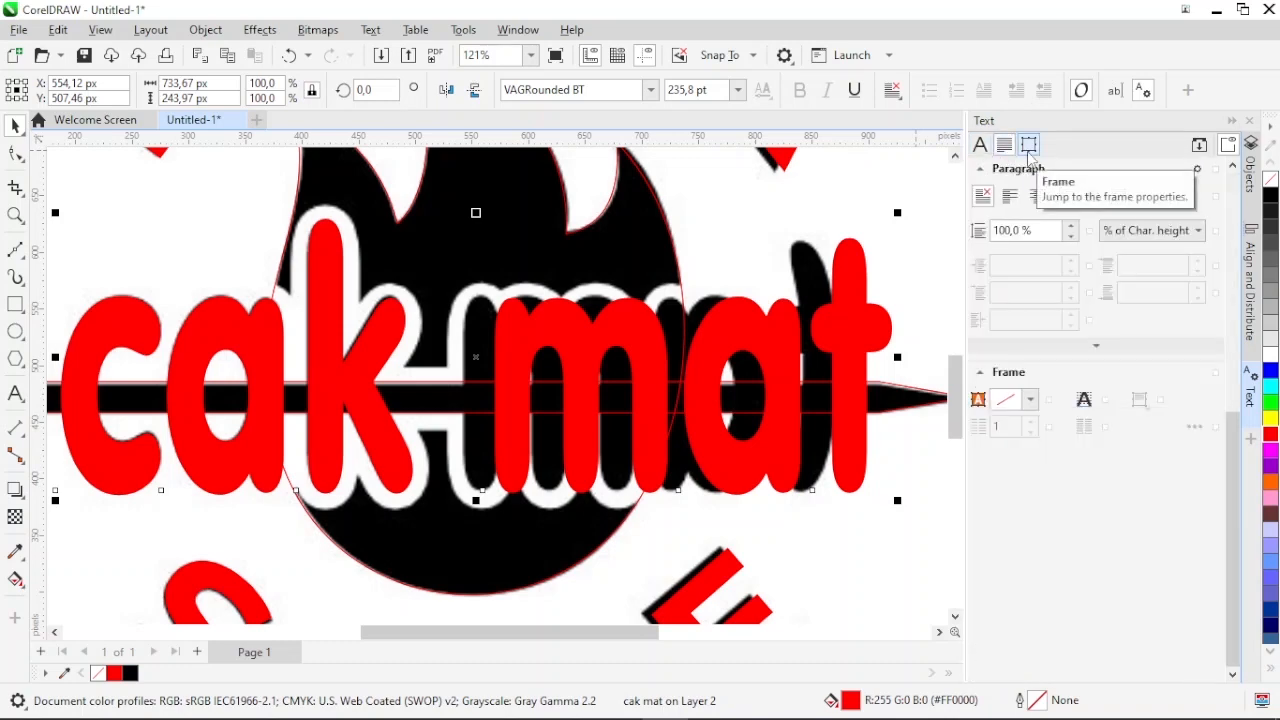
pyautogui.click(1029, 145)
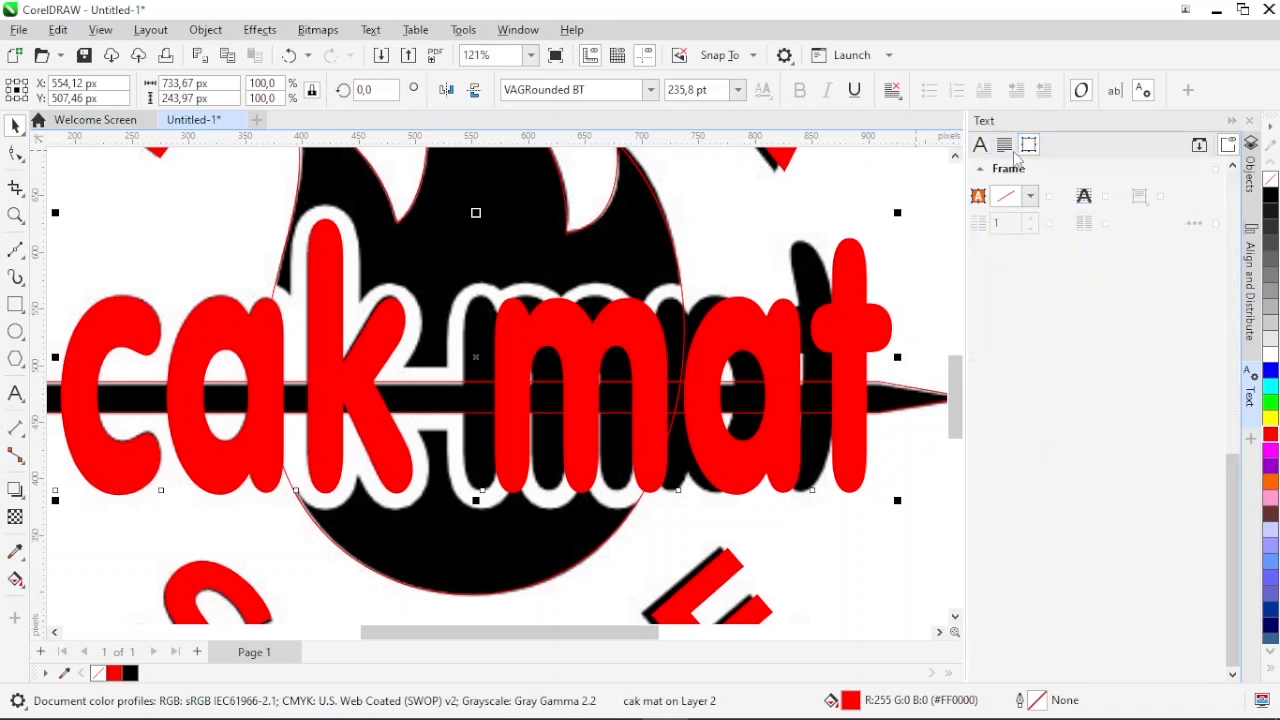
pyautogui.click(1004, 145)
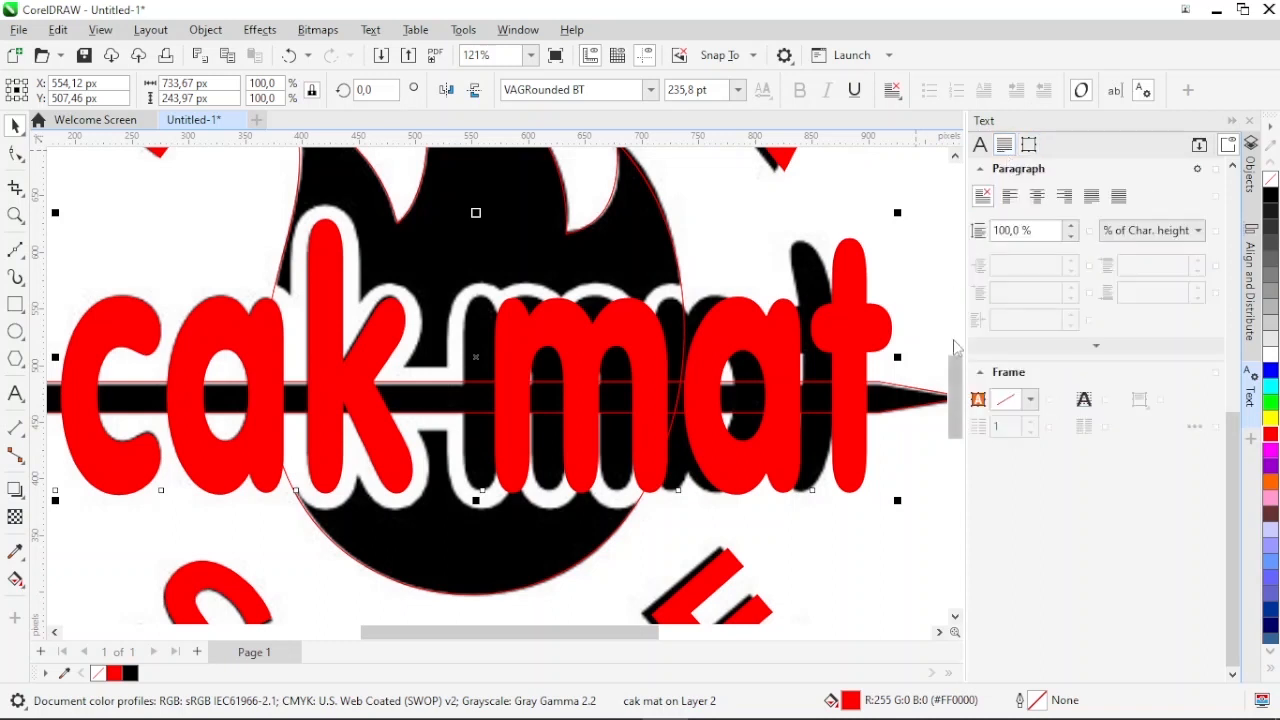
pyautogui.click(1106, 352)
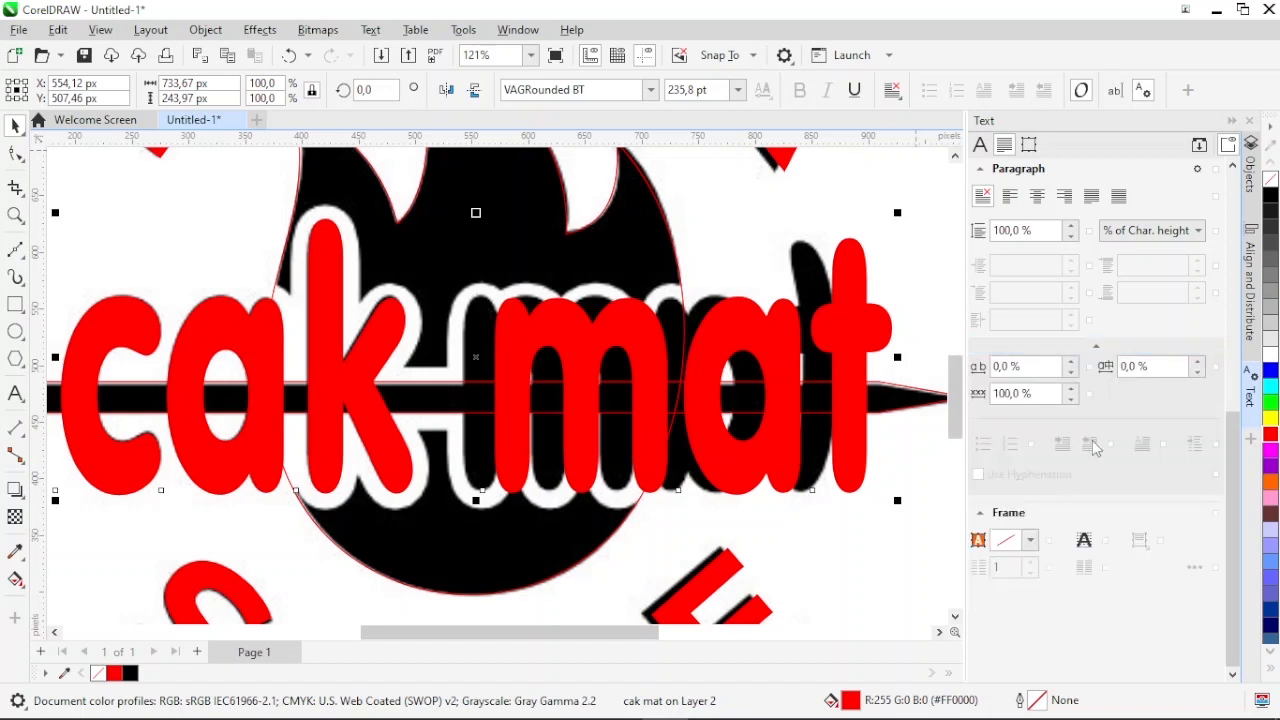
pyautogui.doubleClick(1040, 394)
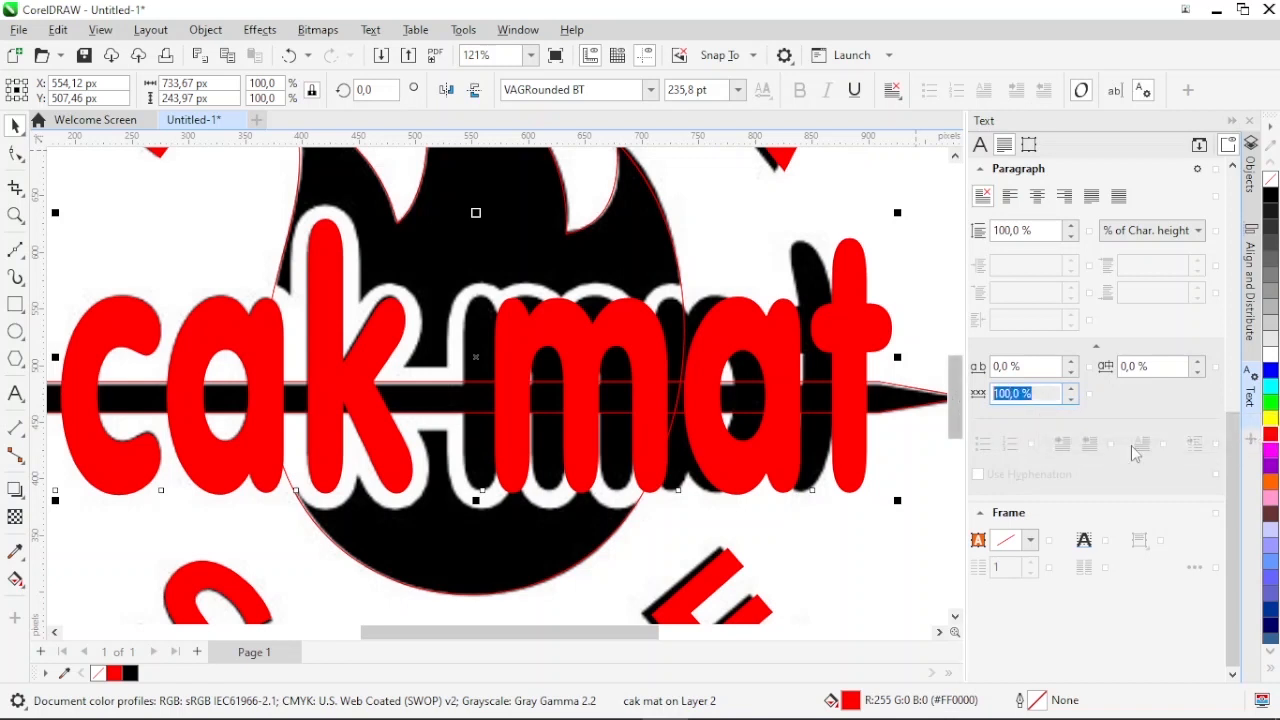
pyautogui.write('60')
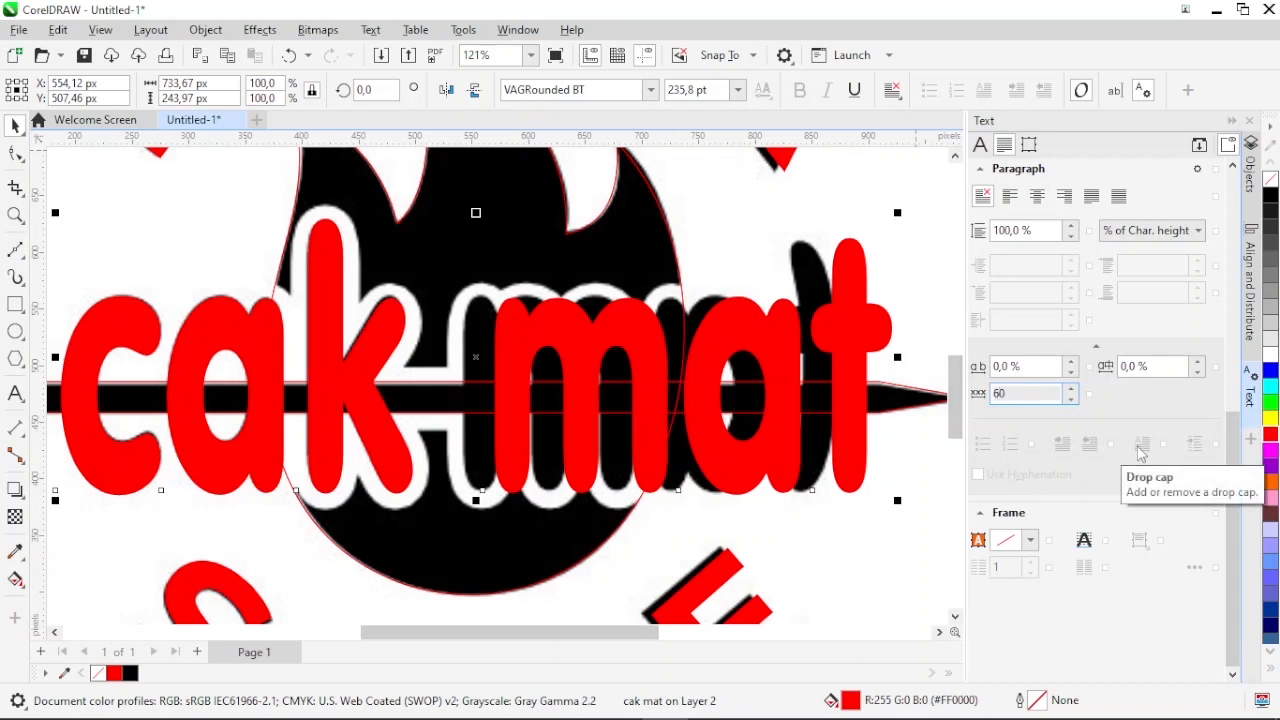
pyautogui.press('Return')
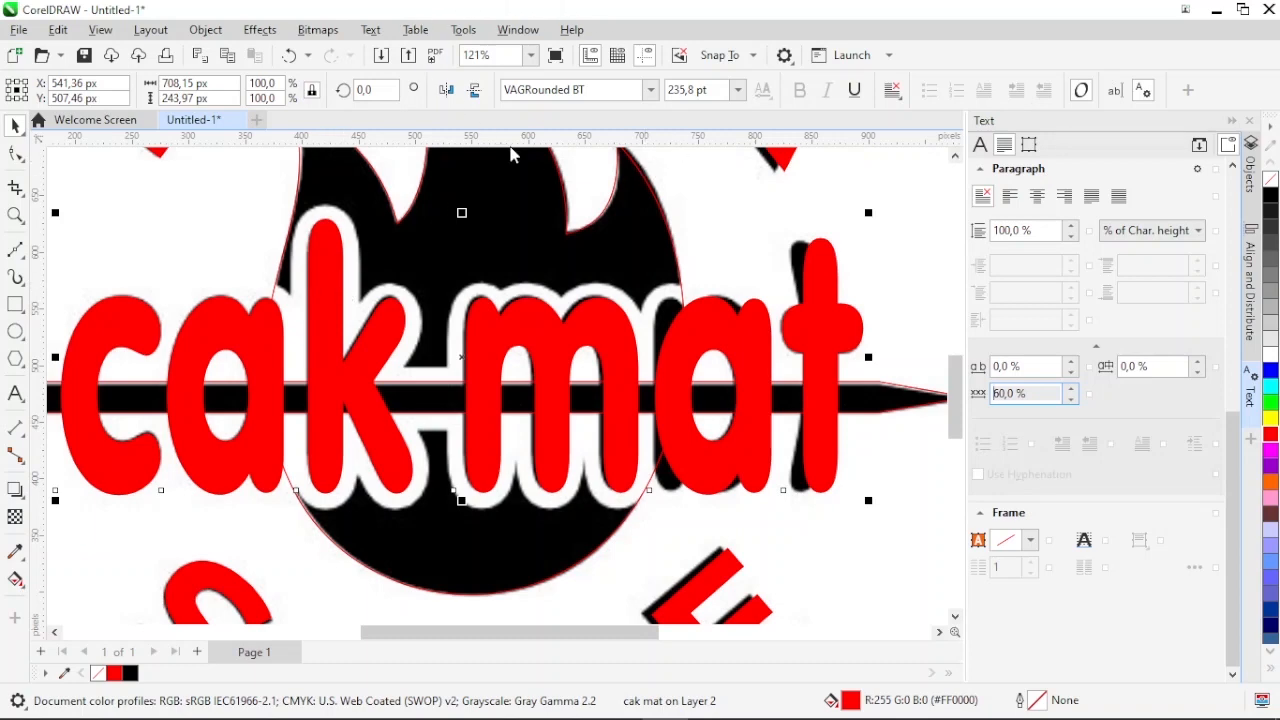
# Break the "cak mat" text apart into two words, and break "mat" apart into its individual letters
pyautogui.click(203, 35)
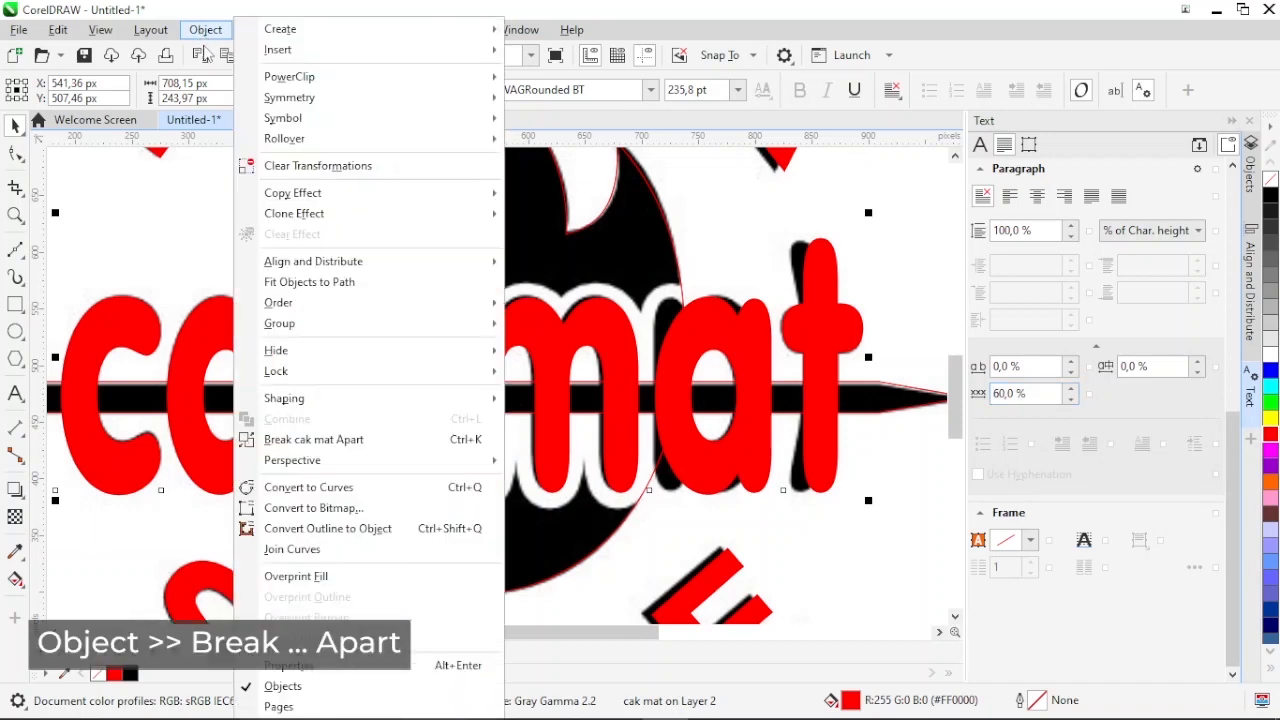
pyautogui.click(320, 440)
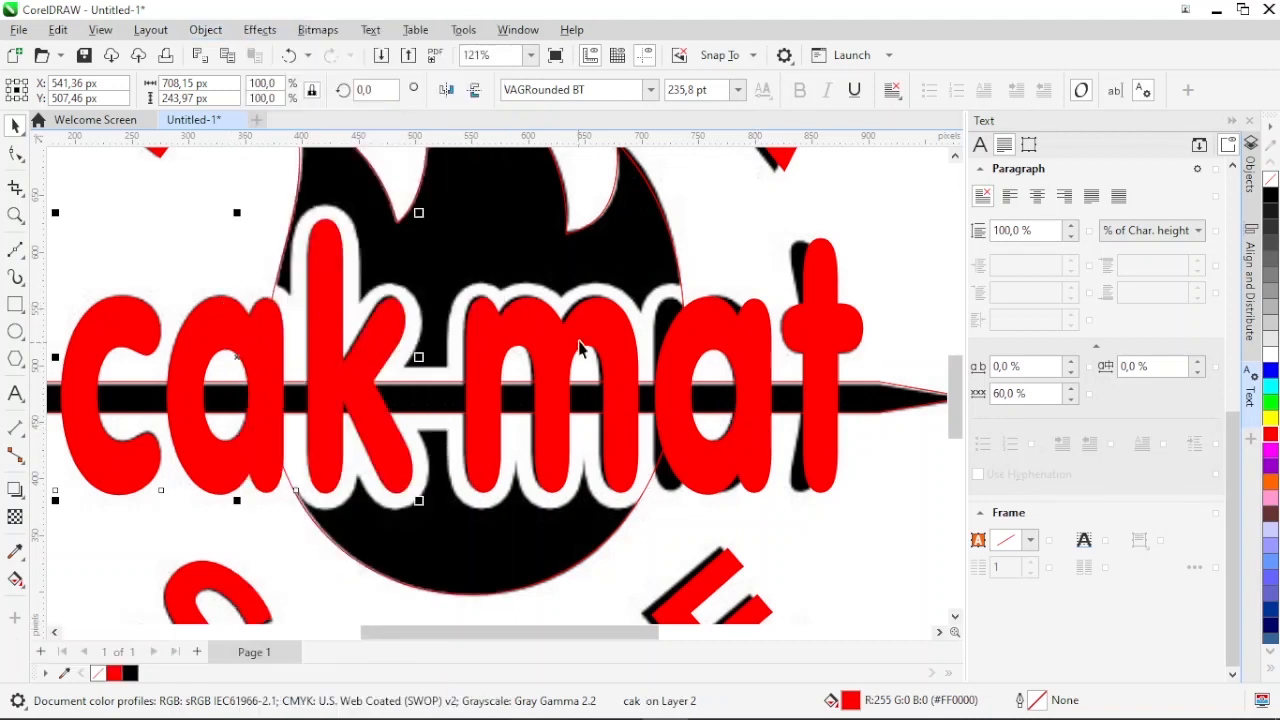
pyautogui.click(617, 346)
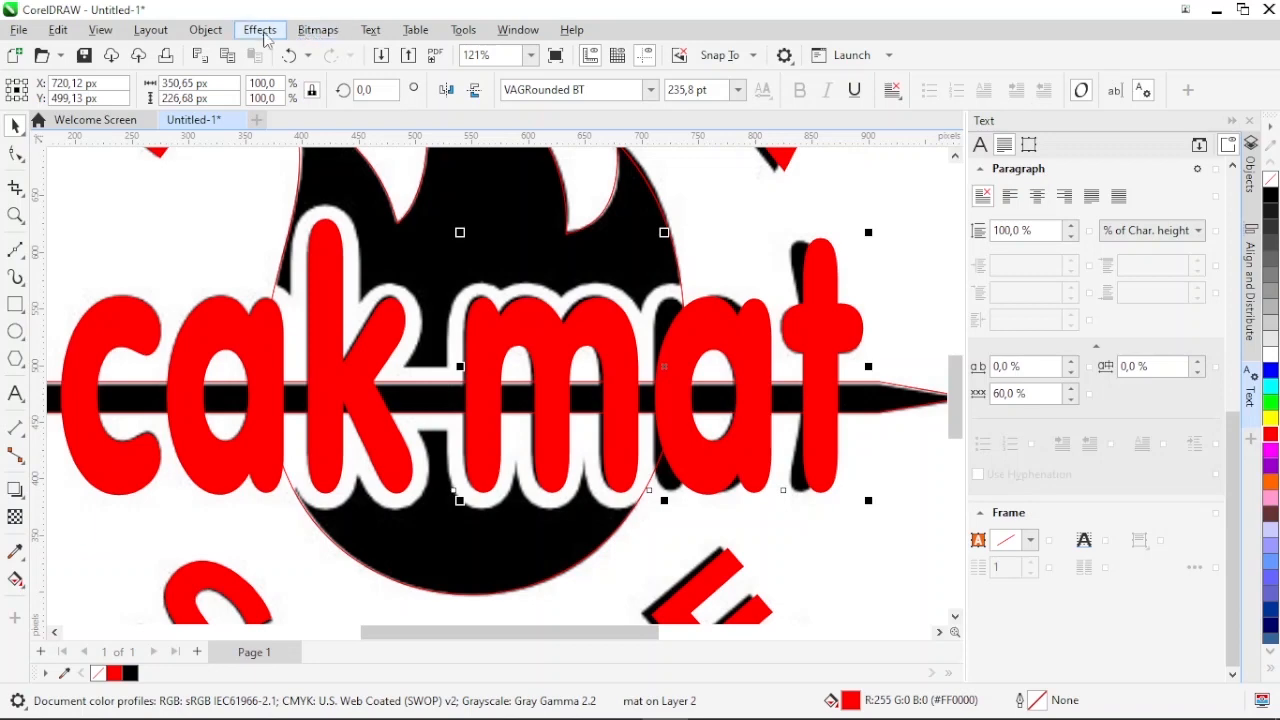
pyautogui.click(212, 32)
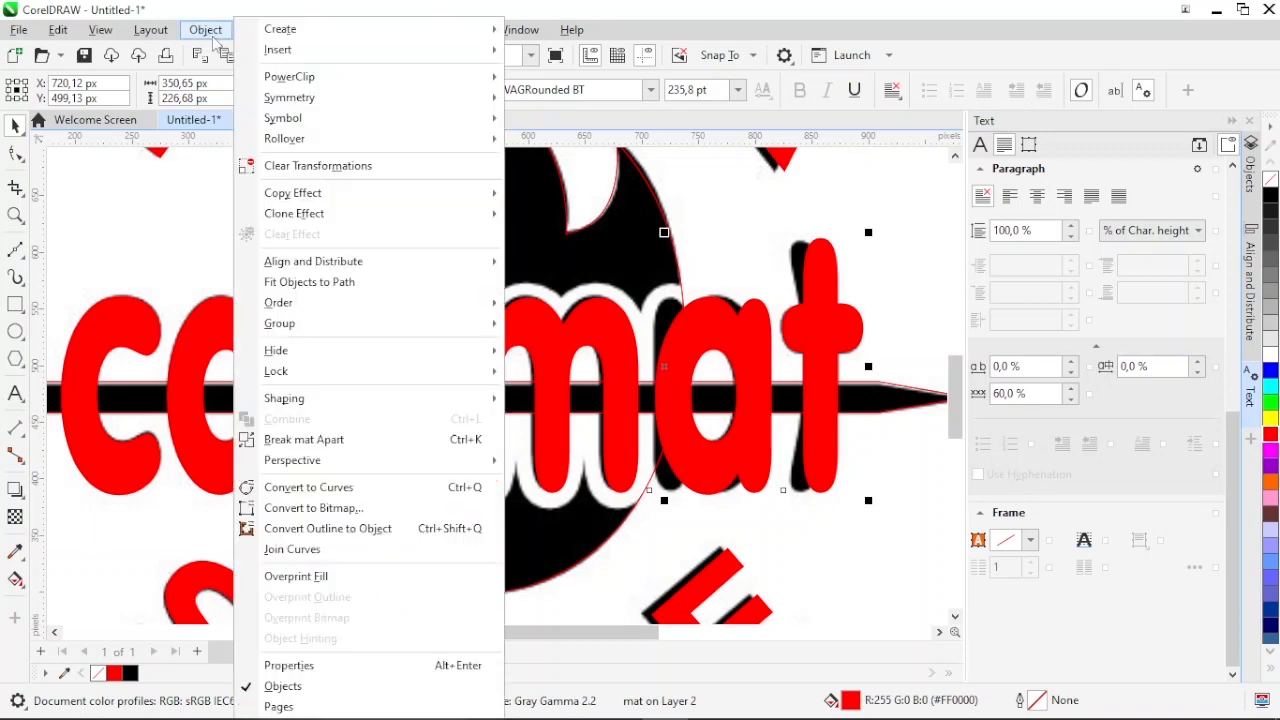
pyautogui.click(377, 447)
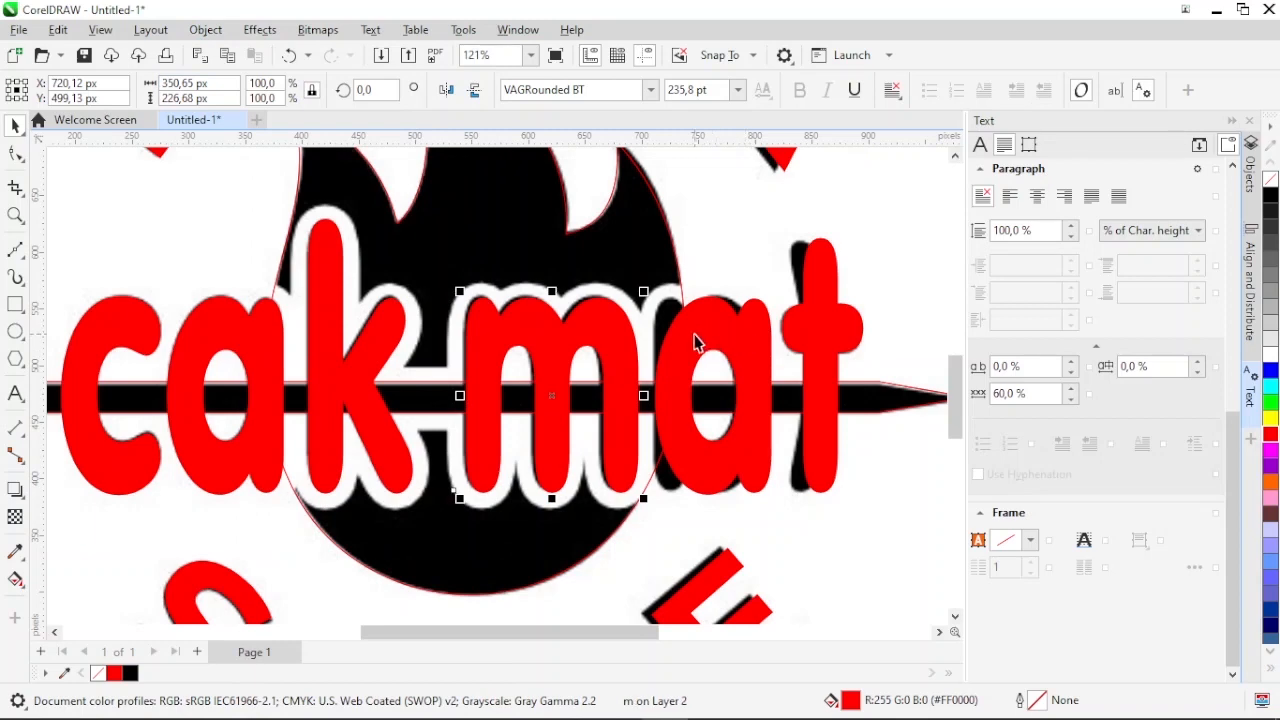
pyautogui.click(733, 316)
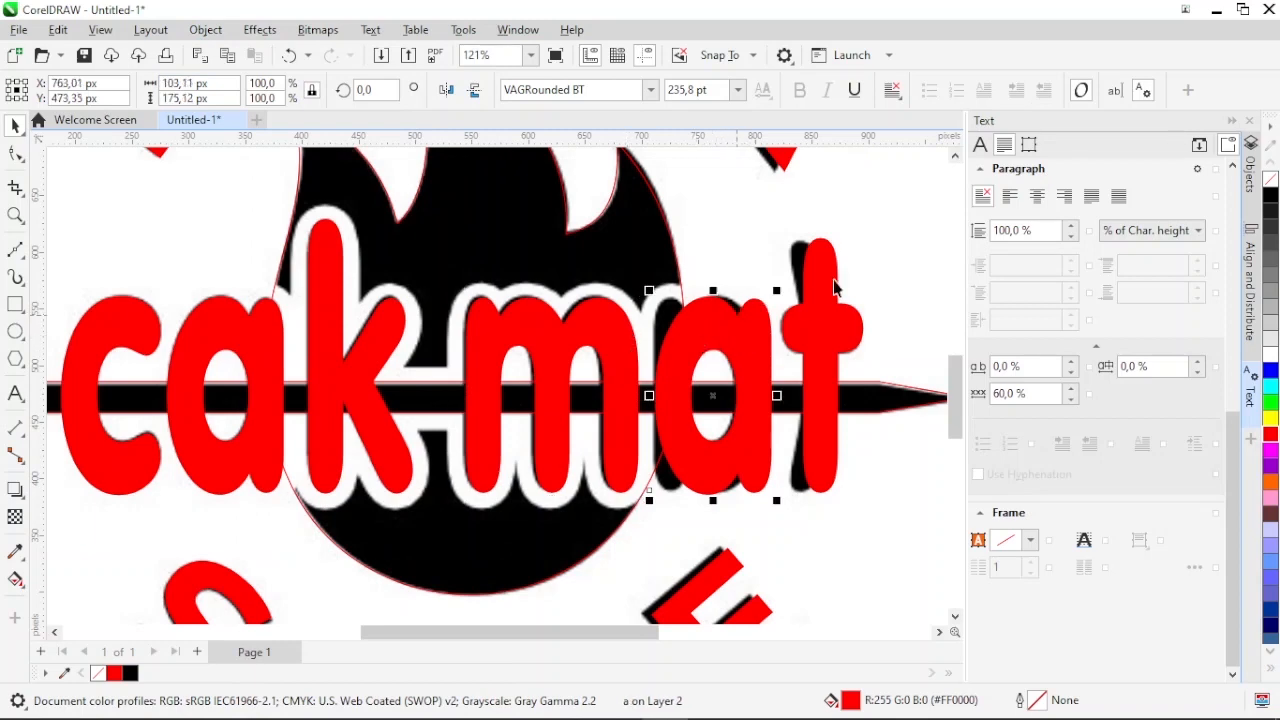
pyautogui.click(820, 262)
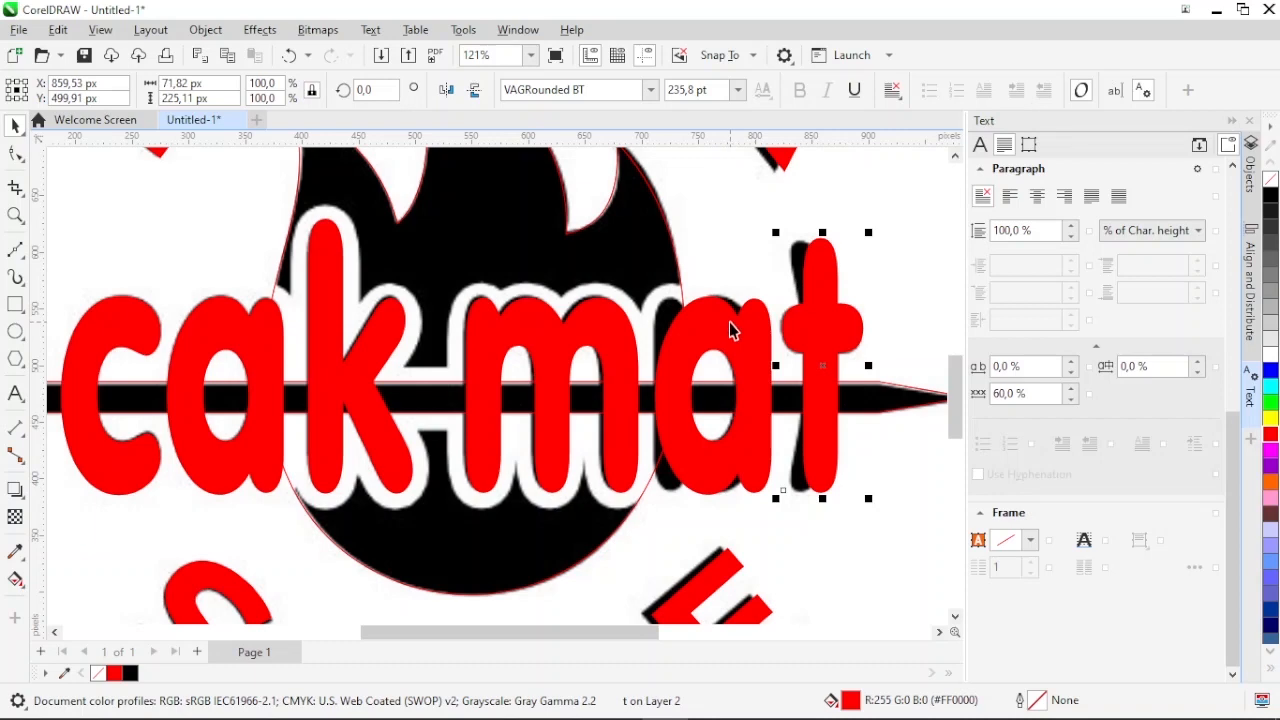
# Mirror the letter "a" of "mat" horizontally so its stem matches the traced lettering
pyautogui.click(729, 322)
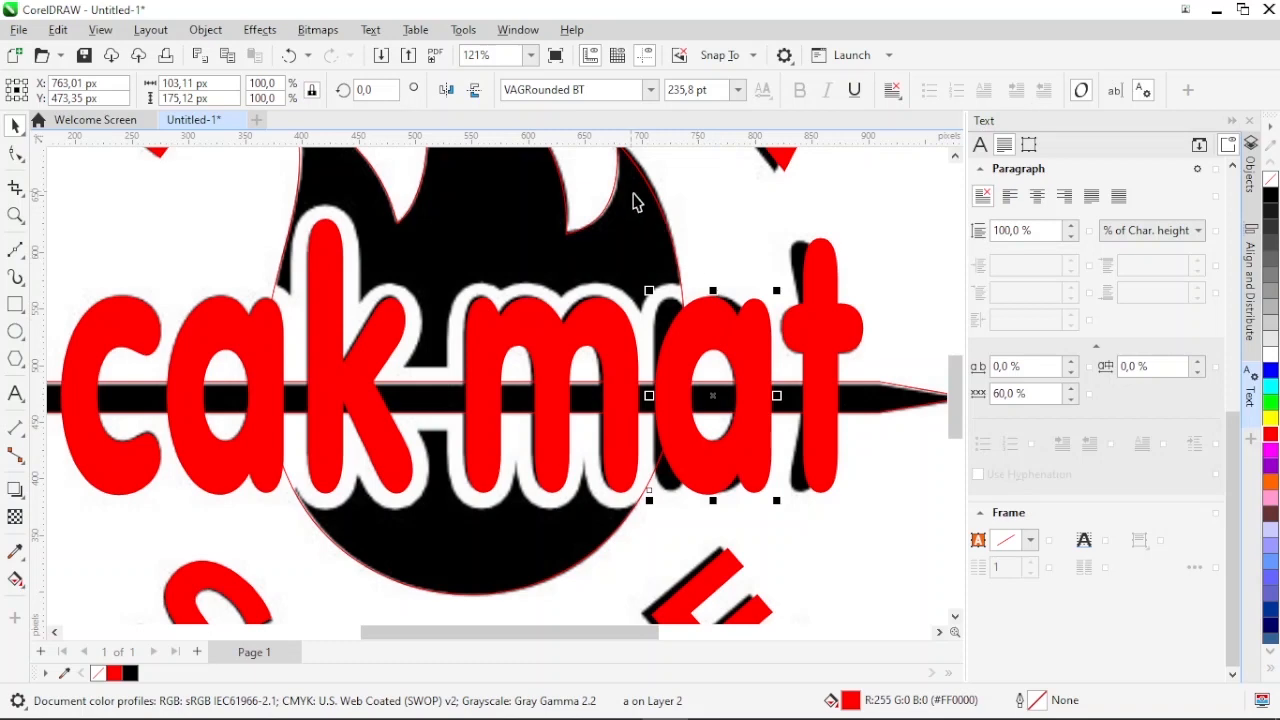
pyautogui.click(445, 94)
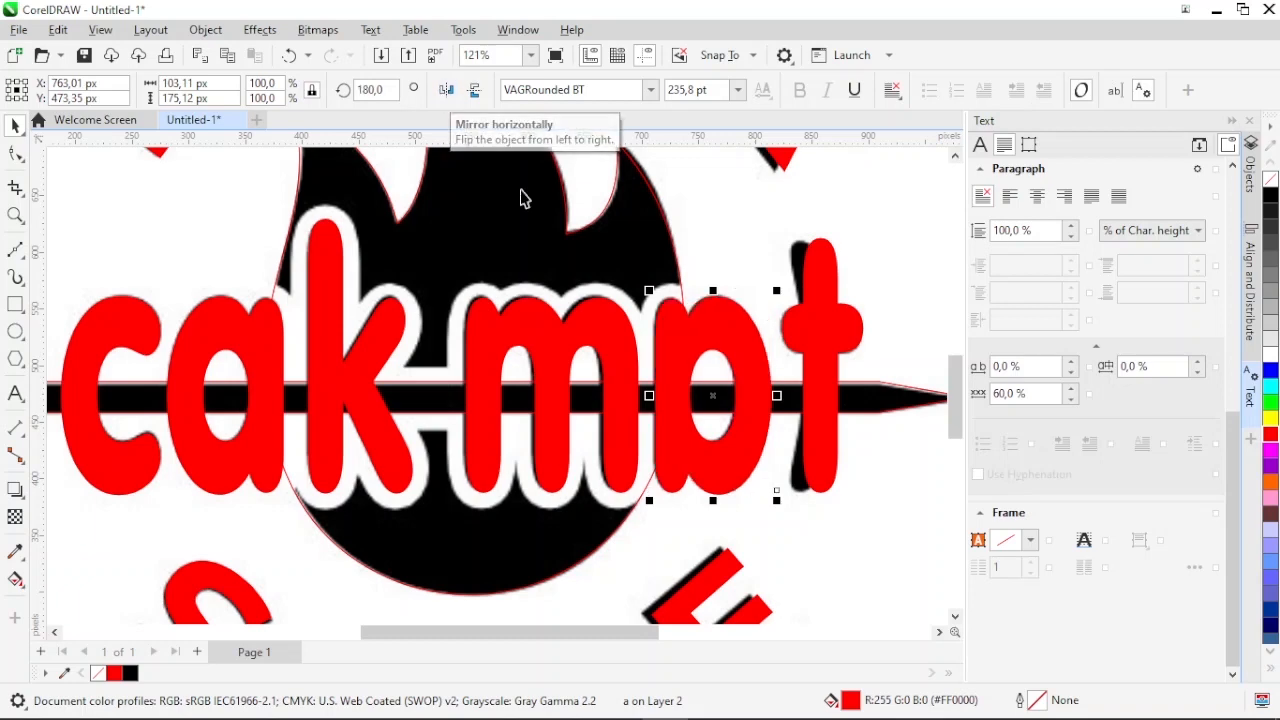
# Bow both sides of the letter "t" about 12 px to the right with a single-arc envelope and move it back over the traced letter
pyautogui.click(840, 275)
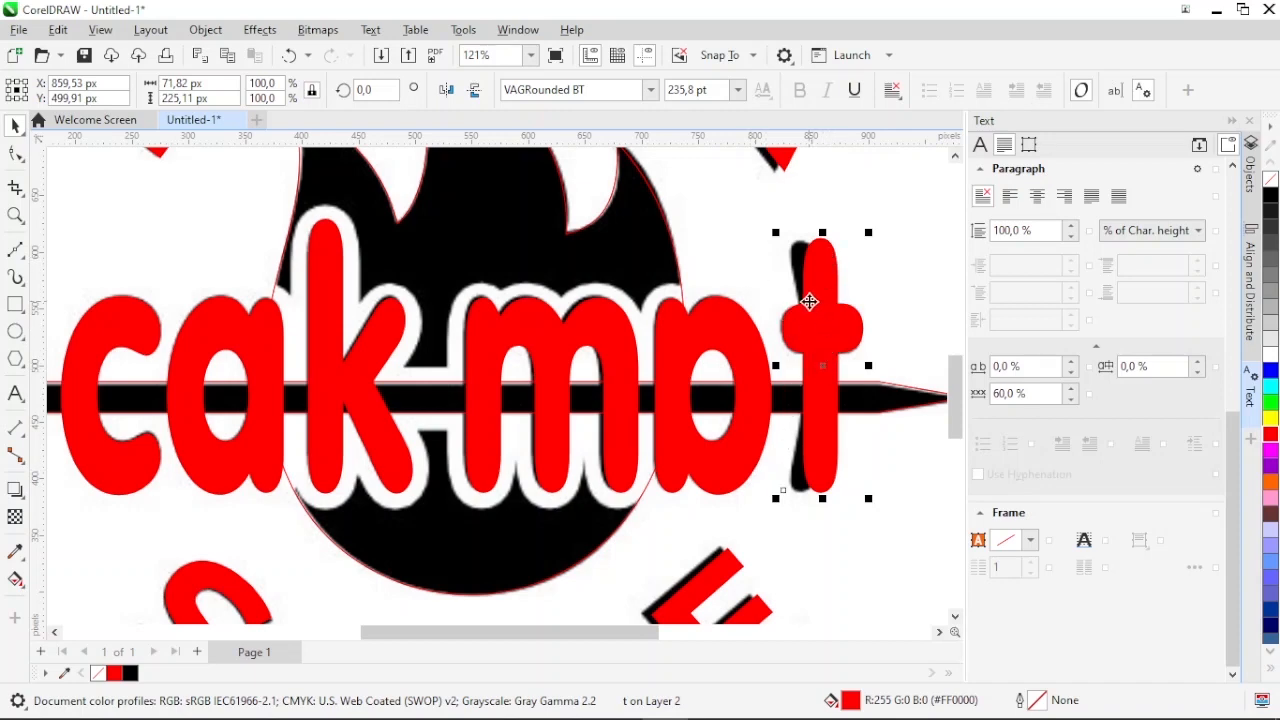
pyautogui.click(21, 497)
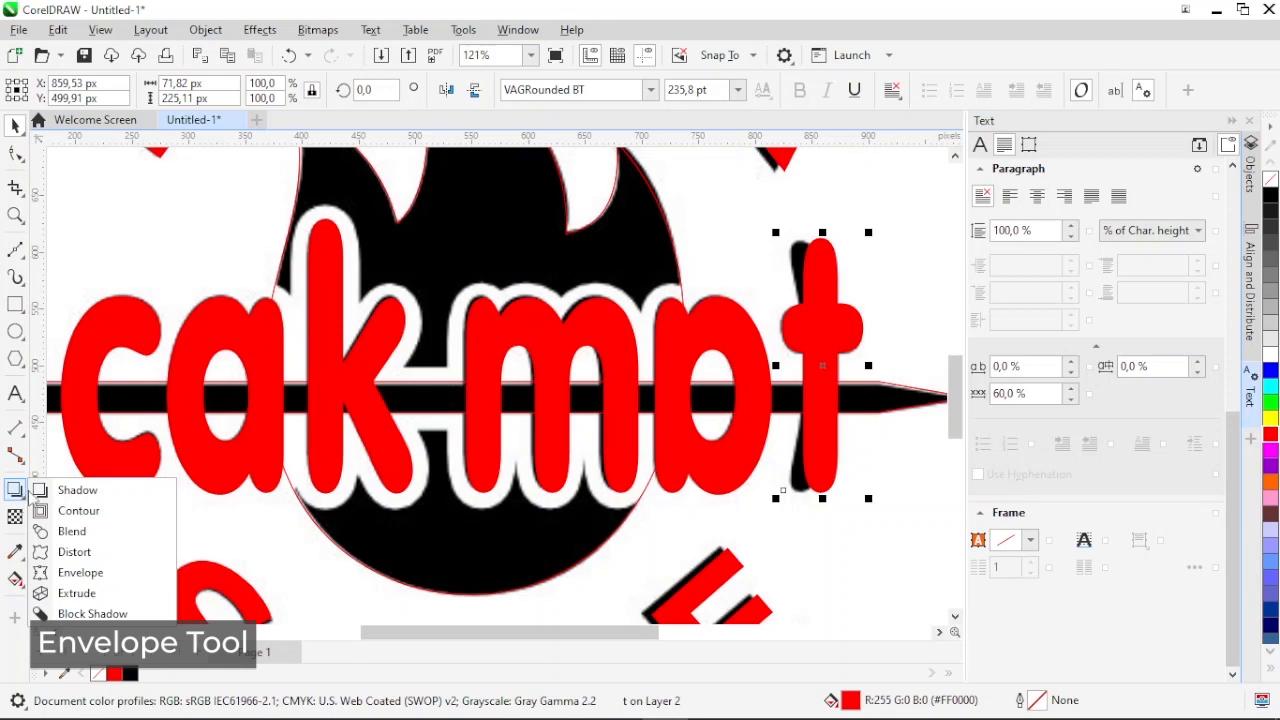
pyautogui.click(76, 575)
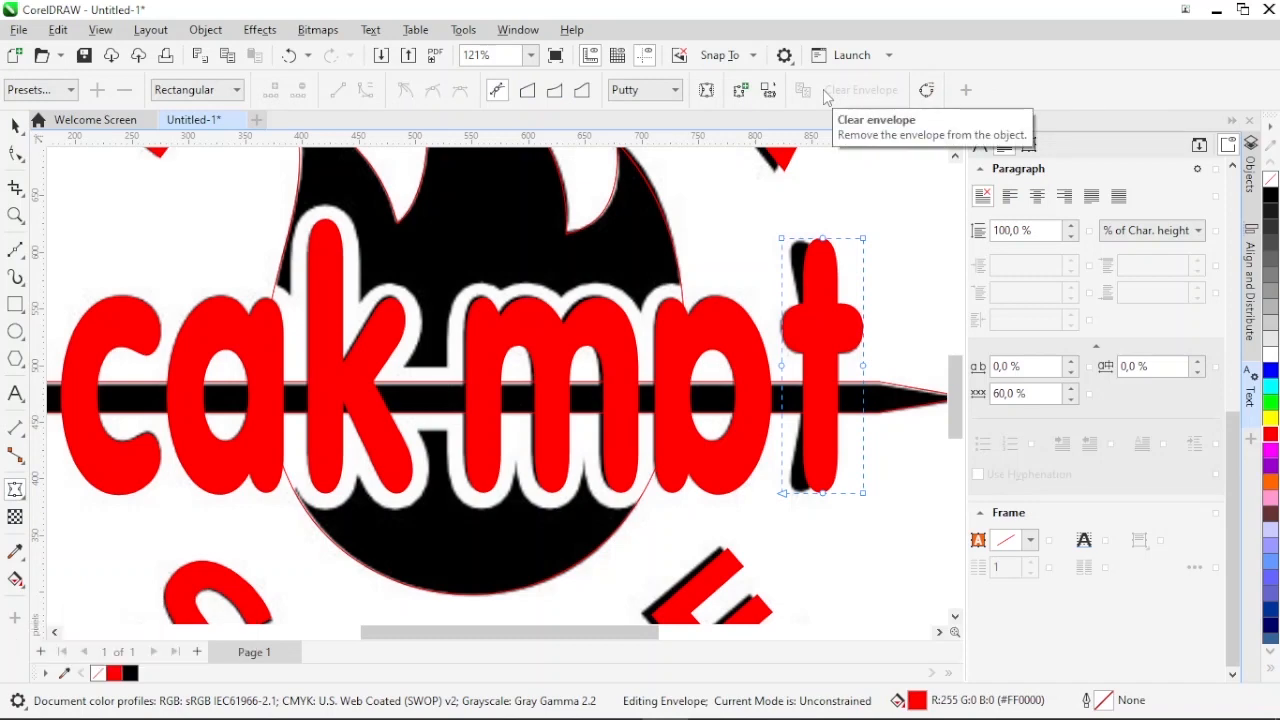
pyautogui.click(555, 93)
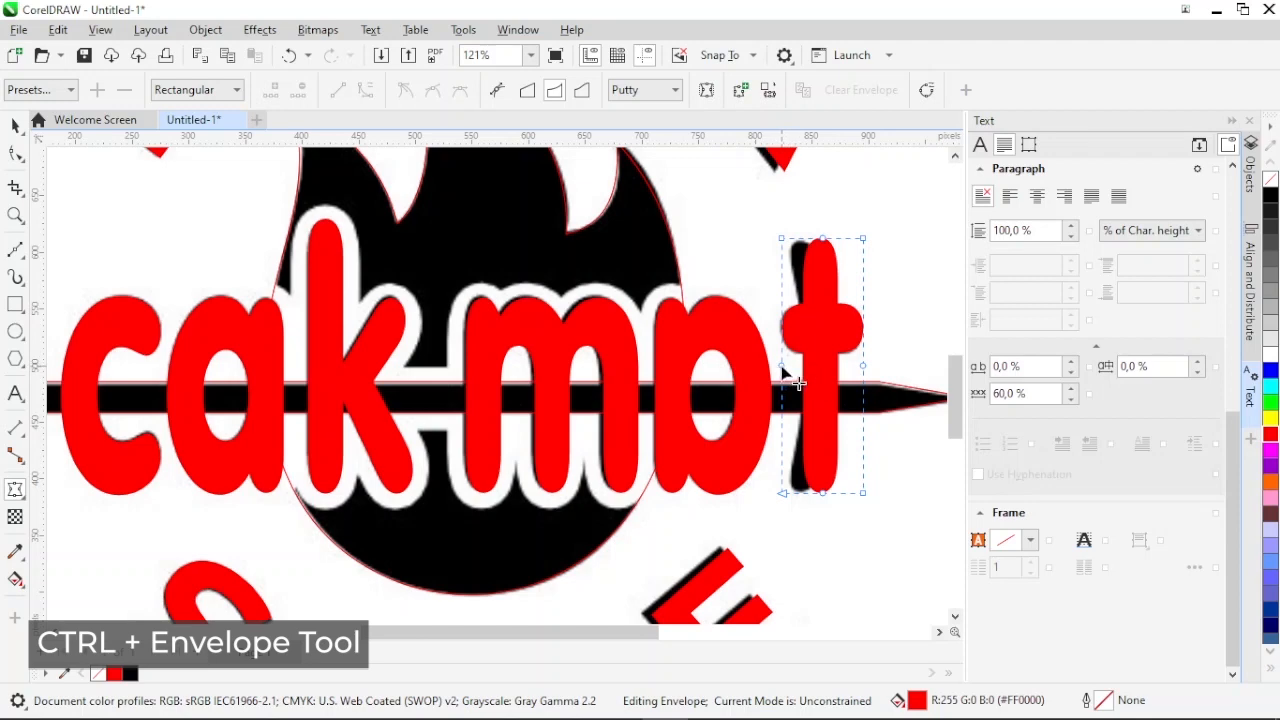
pyautogui.moveTo(783, 368); pyautogui.dragTo(810, 375)
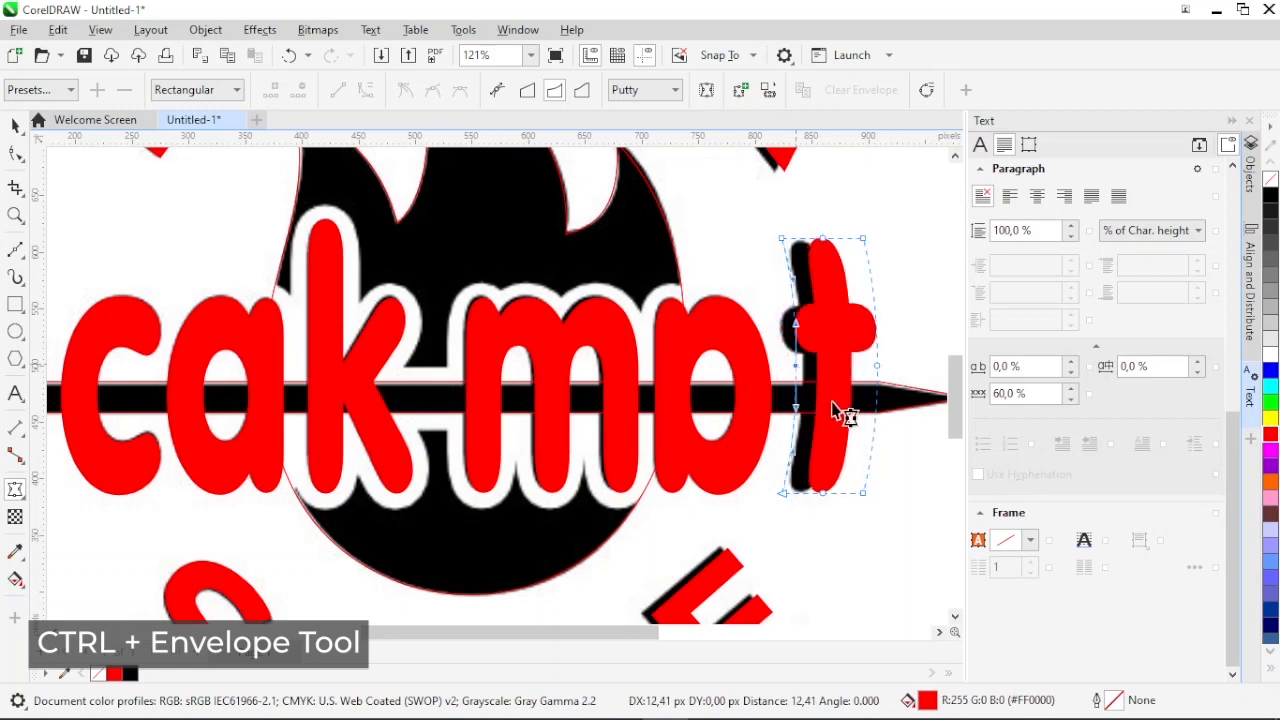
pyautogui.click(15, 125)
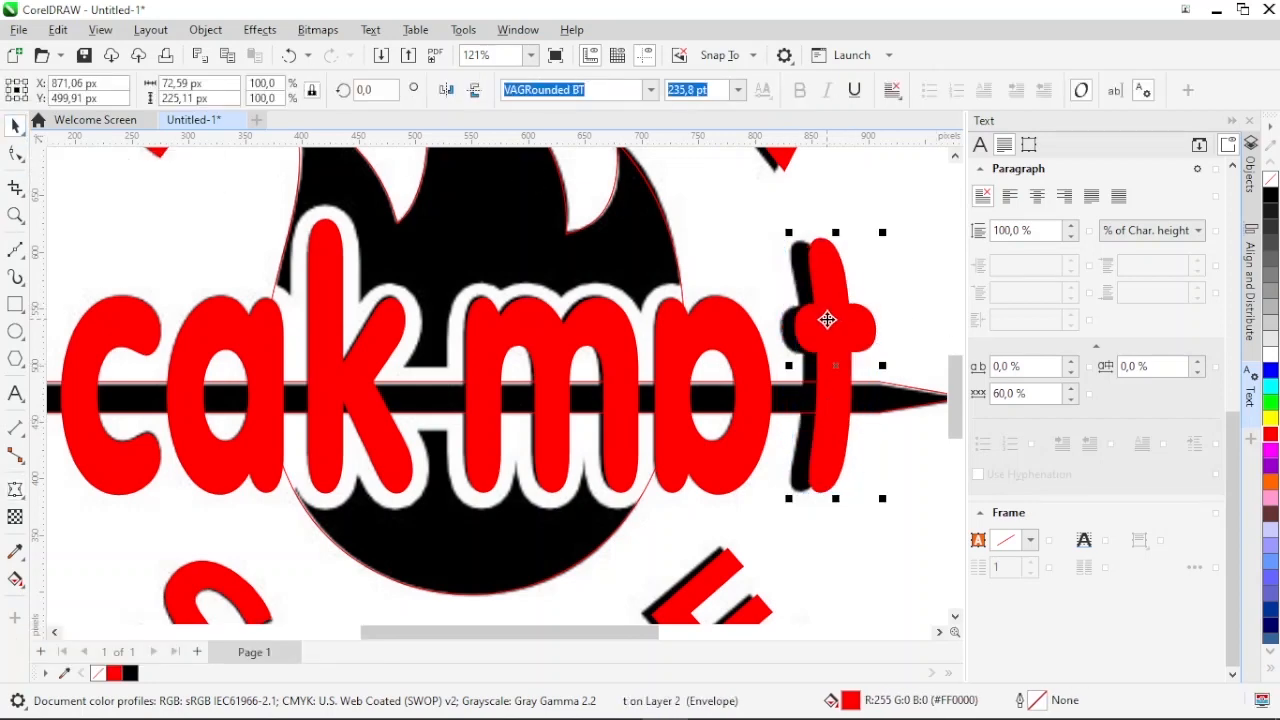
pyautogui.moveTo(822, 316); pyautogui.dragTo(815, 325)
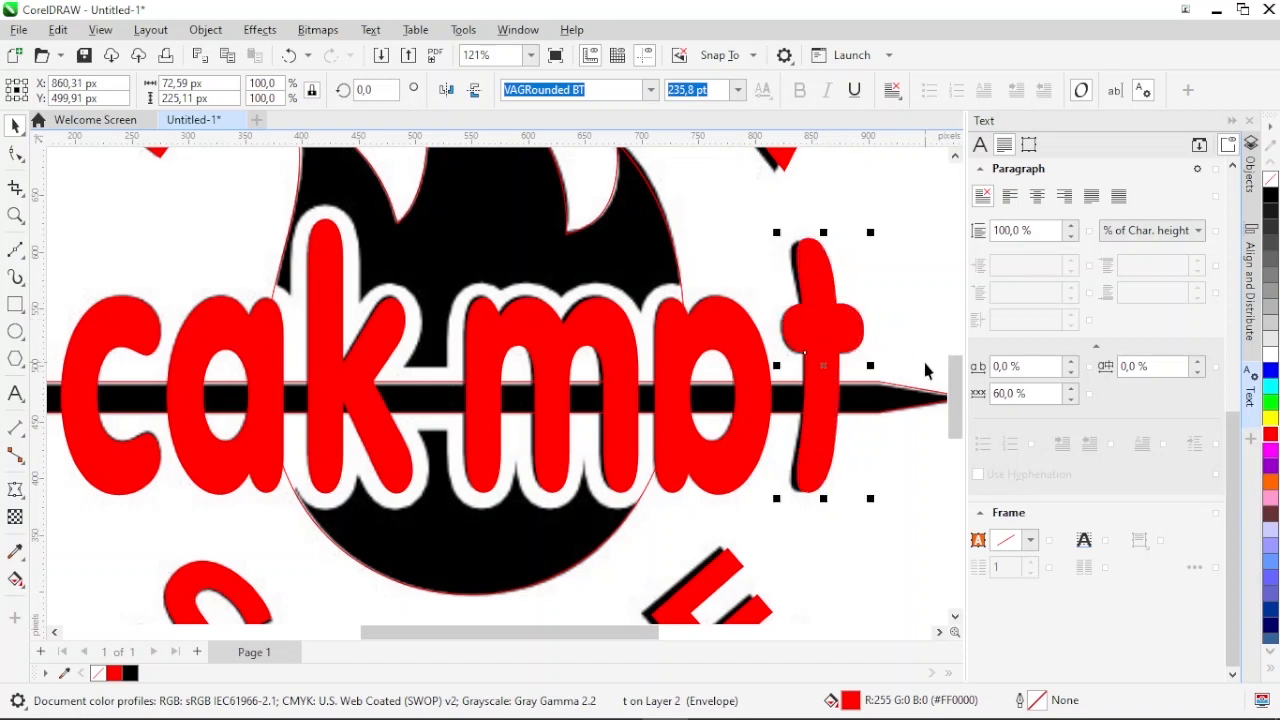
# Increase the envelope bend of the letter "t" slightly and shift the letter left to cover the traced shape
pyautogui.click(17, 162)
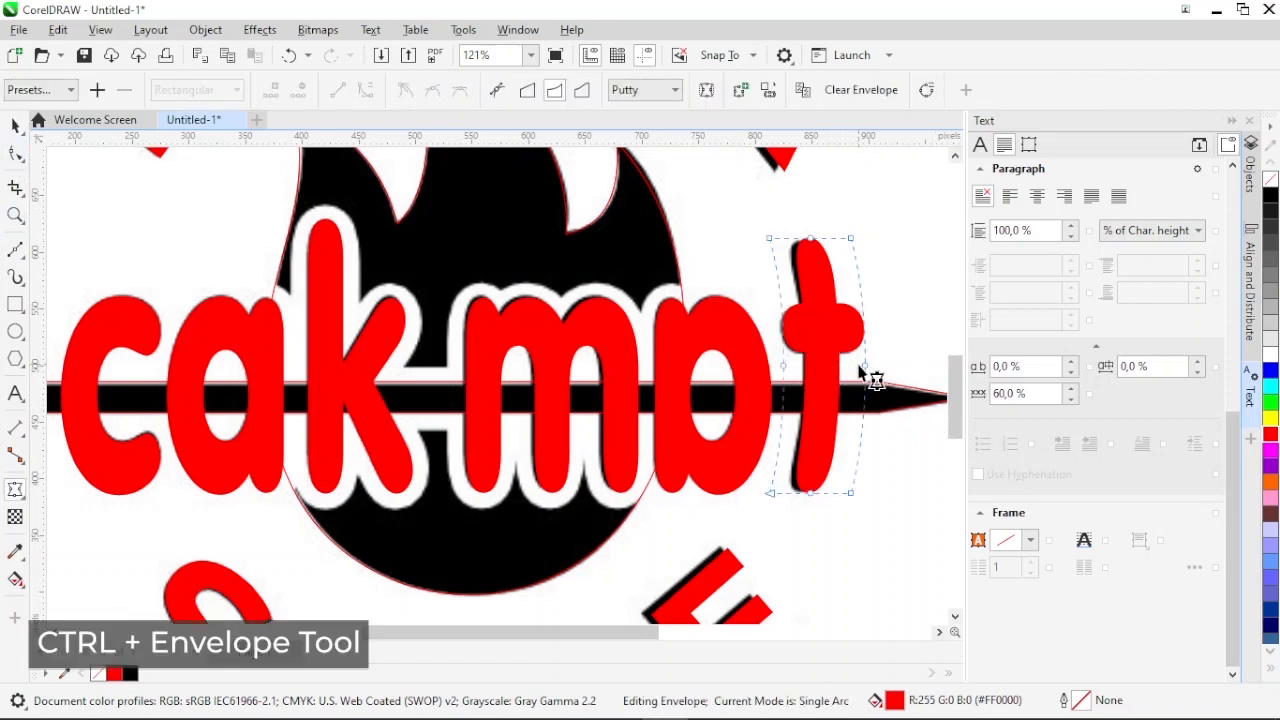
pyautogui.moveTo(866, 368); pyautogui.dragTo(871, 366)
pyautogui.click(15, 125)
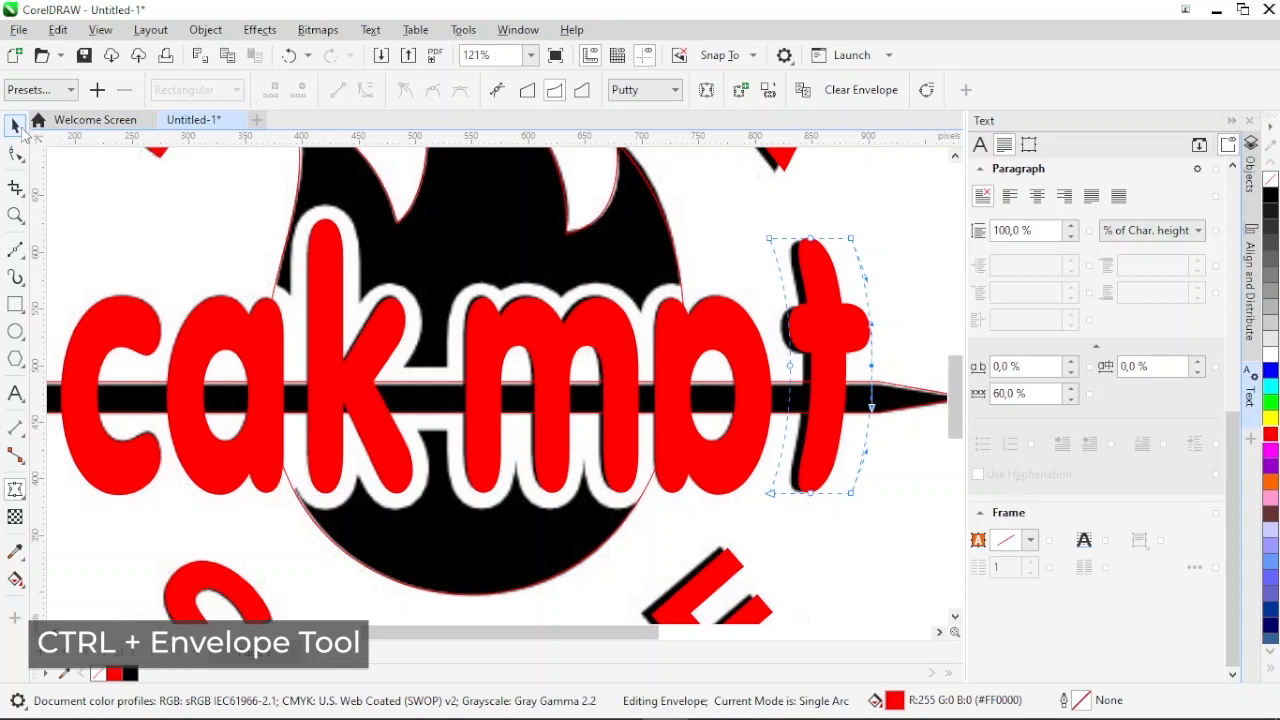
pyautogui.moveTo(819, 328); pyautogui.dragTo(812, 328)
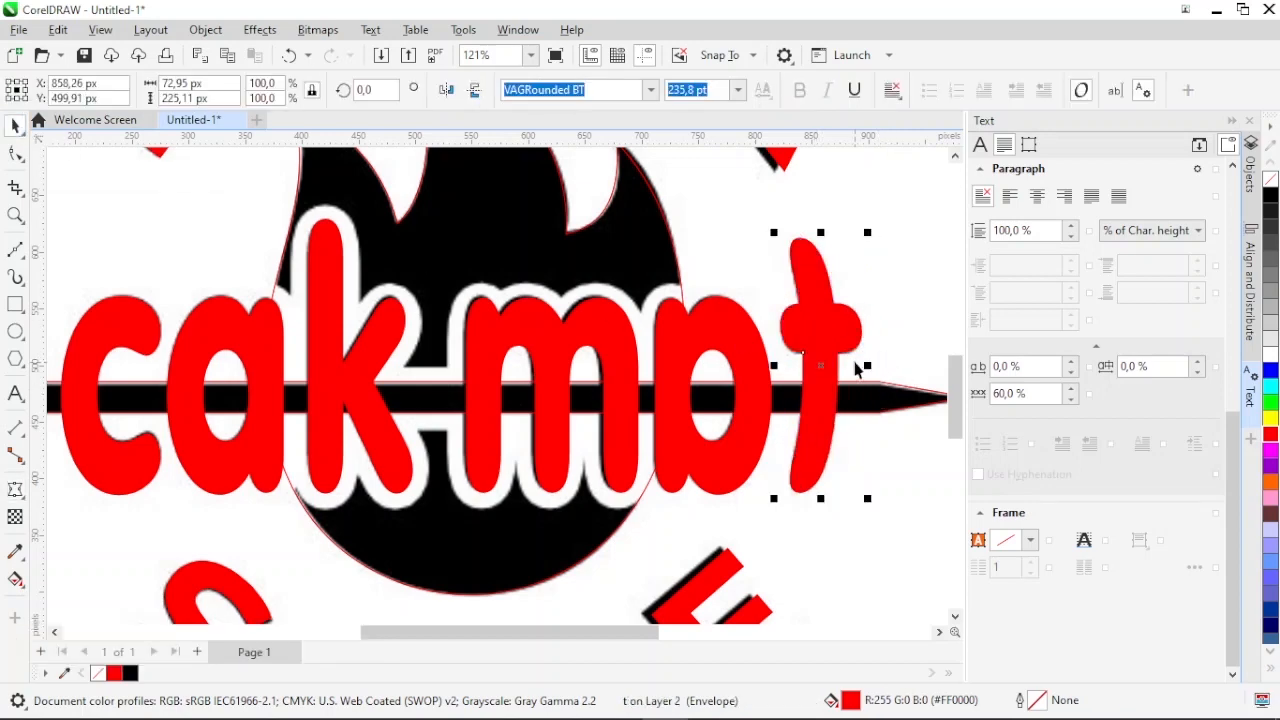
# Unlock Layer 1, which holds the reference image Logo Bursa Sate Cak Mat.jpg, and delete the layer
pyautogui.scroll(-1, 805, 362)
pyautogui.scroll(-1, 805, 362)
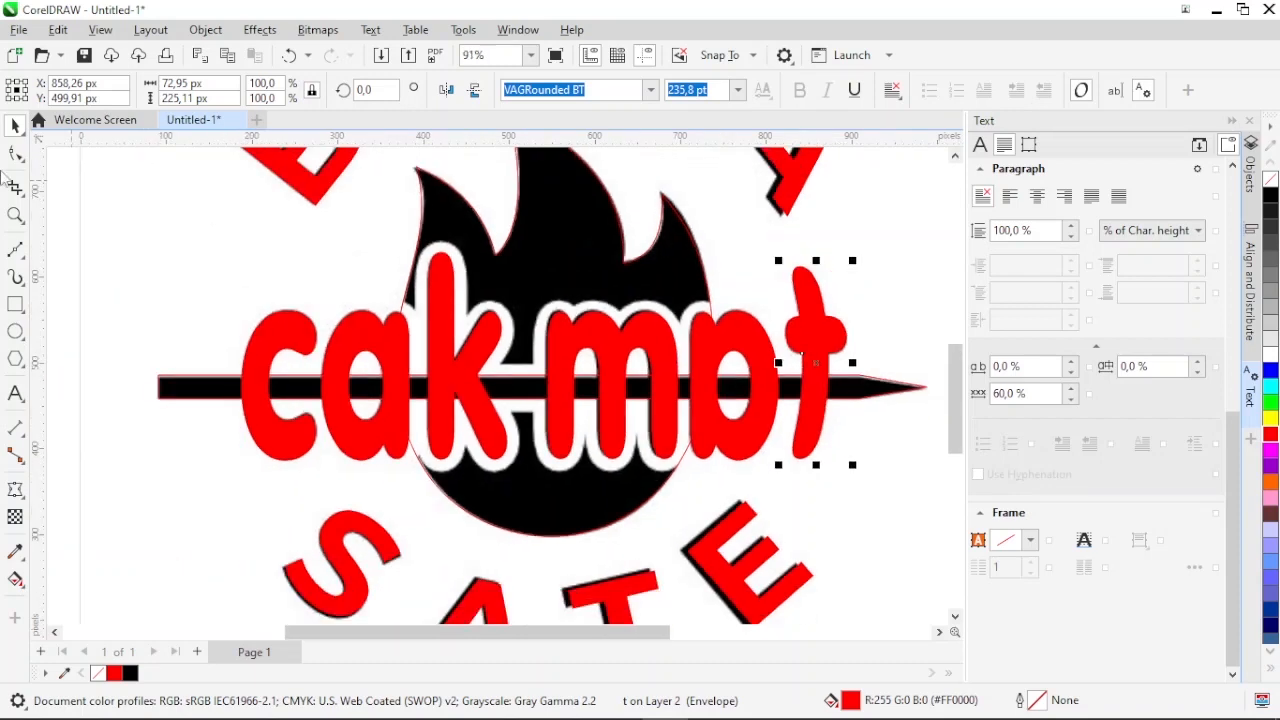
pyautogui.click(15, 215)
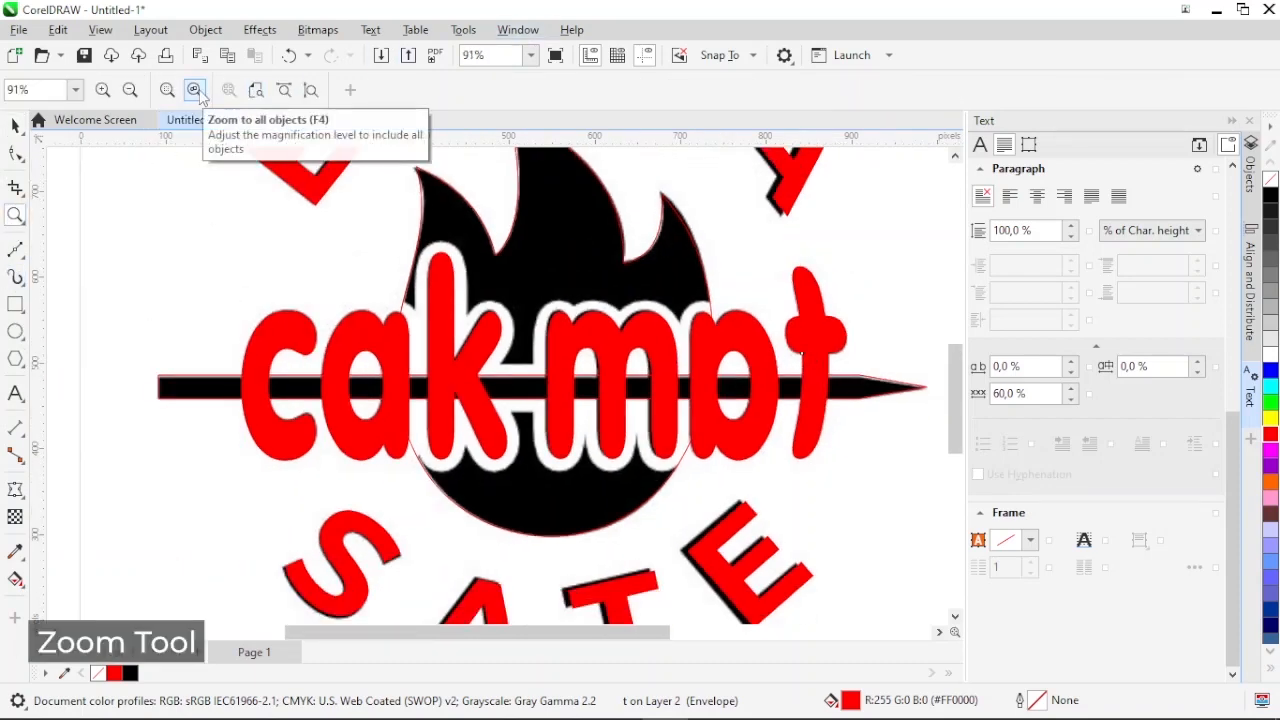
pyautogui.click(195, 90)
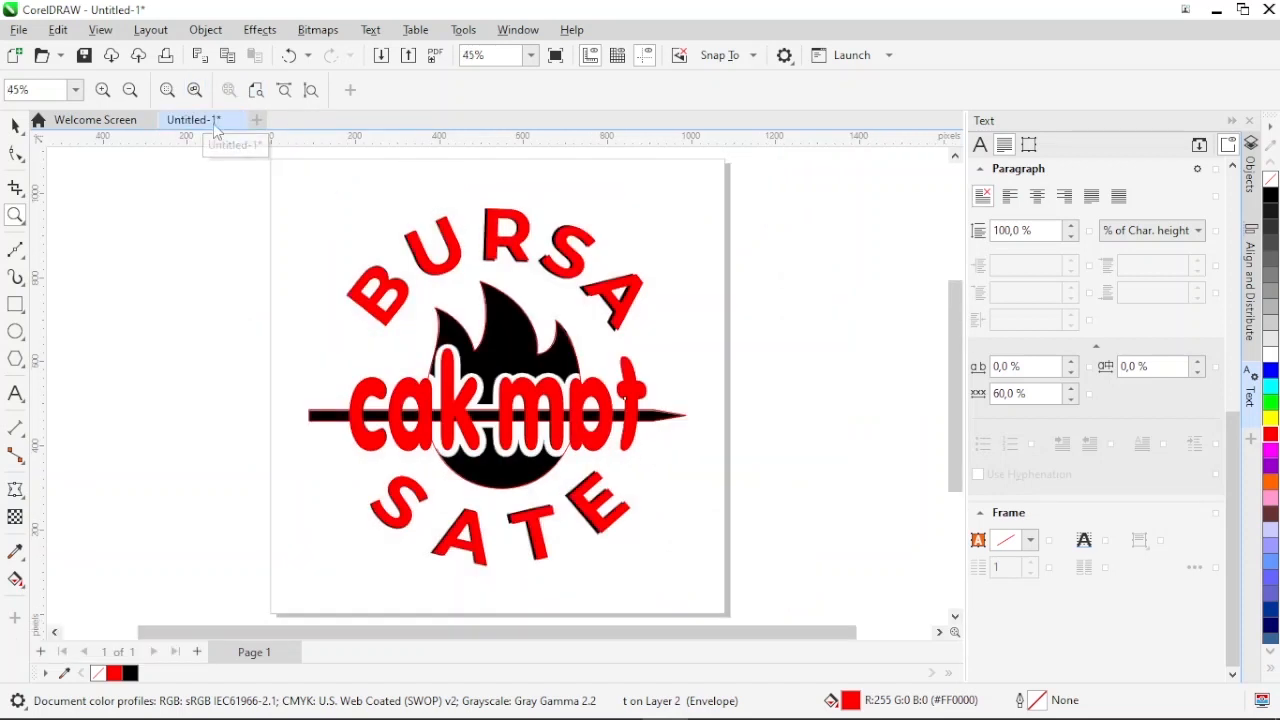
pyautogui.click(15, 123)
pyautogui.click(747, 353)
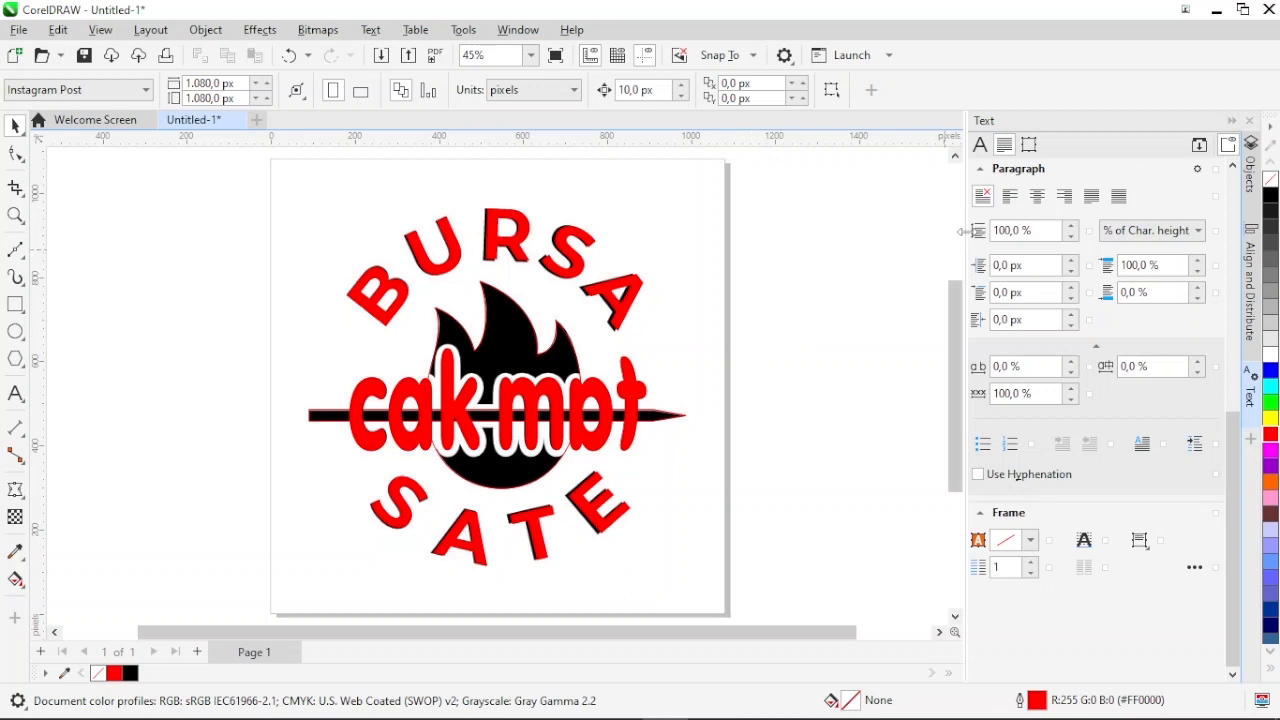
pyautogui.click(1252, 168)
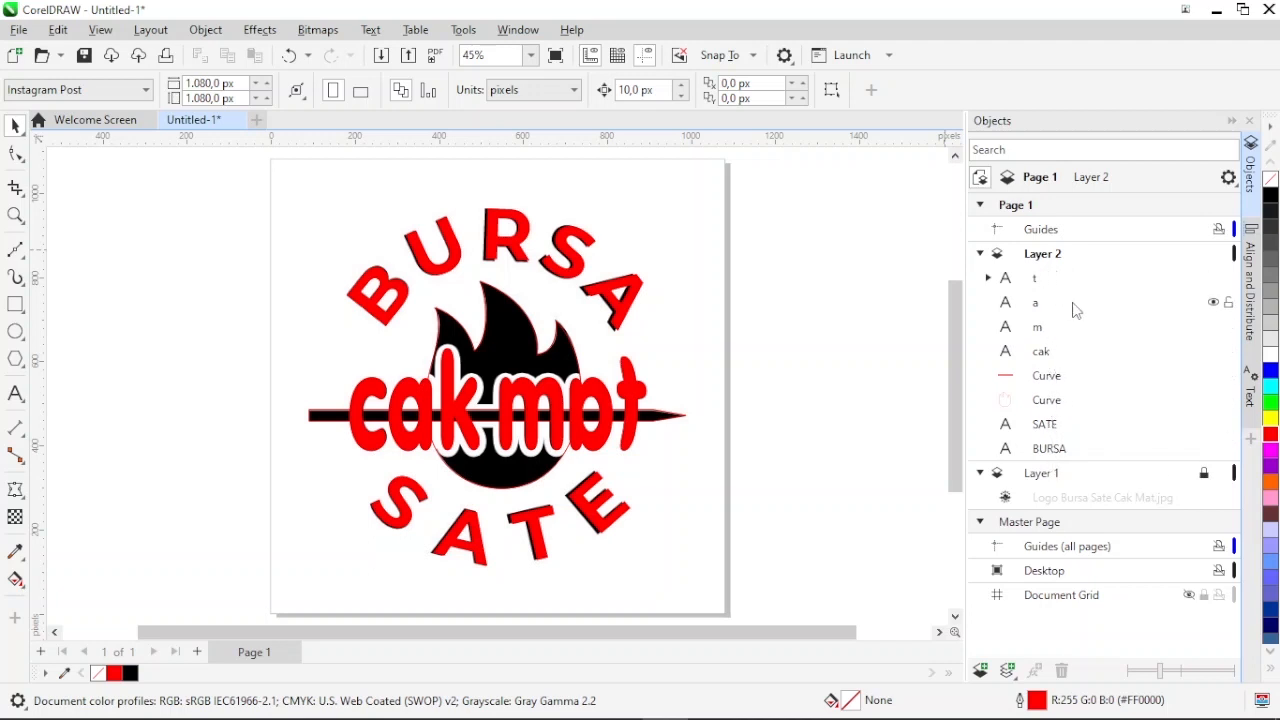
pyautogui.click(980, 254)
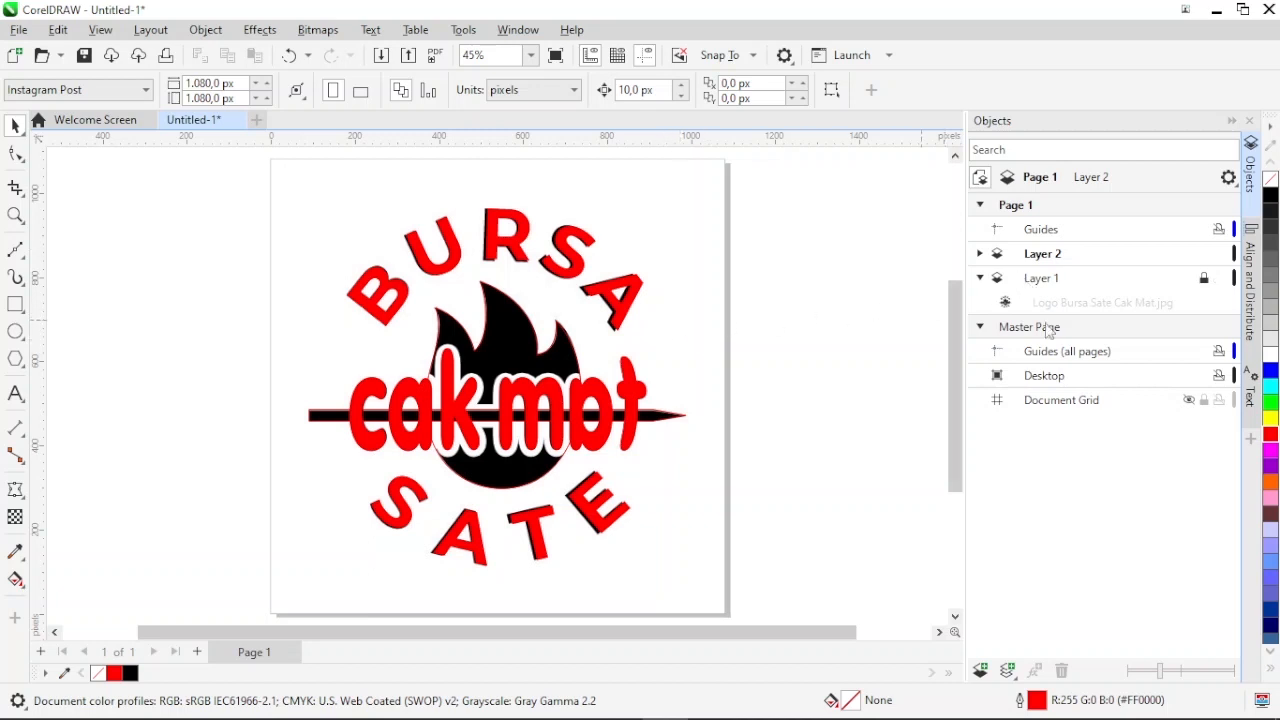
pyautogui.click(1074, 285)
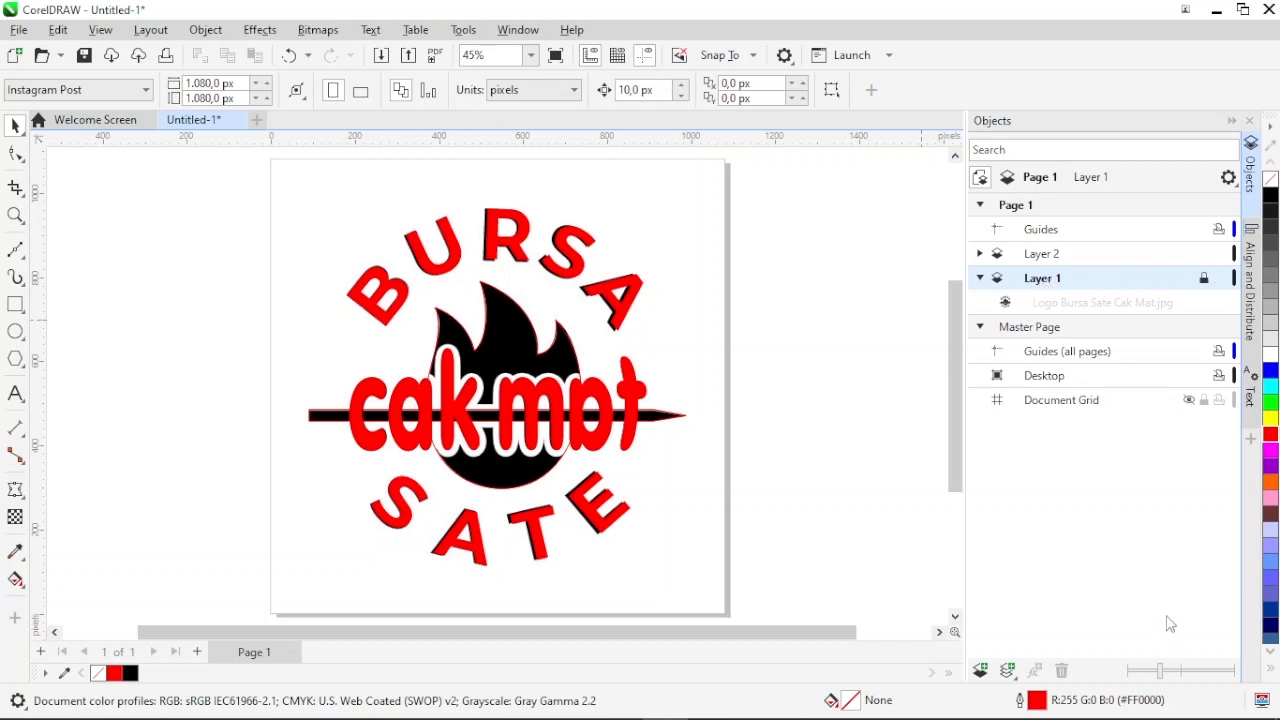
pyautogui.click(1205, 281)
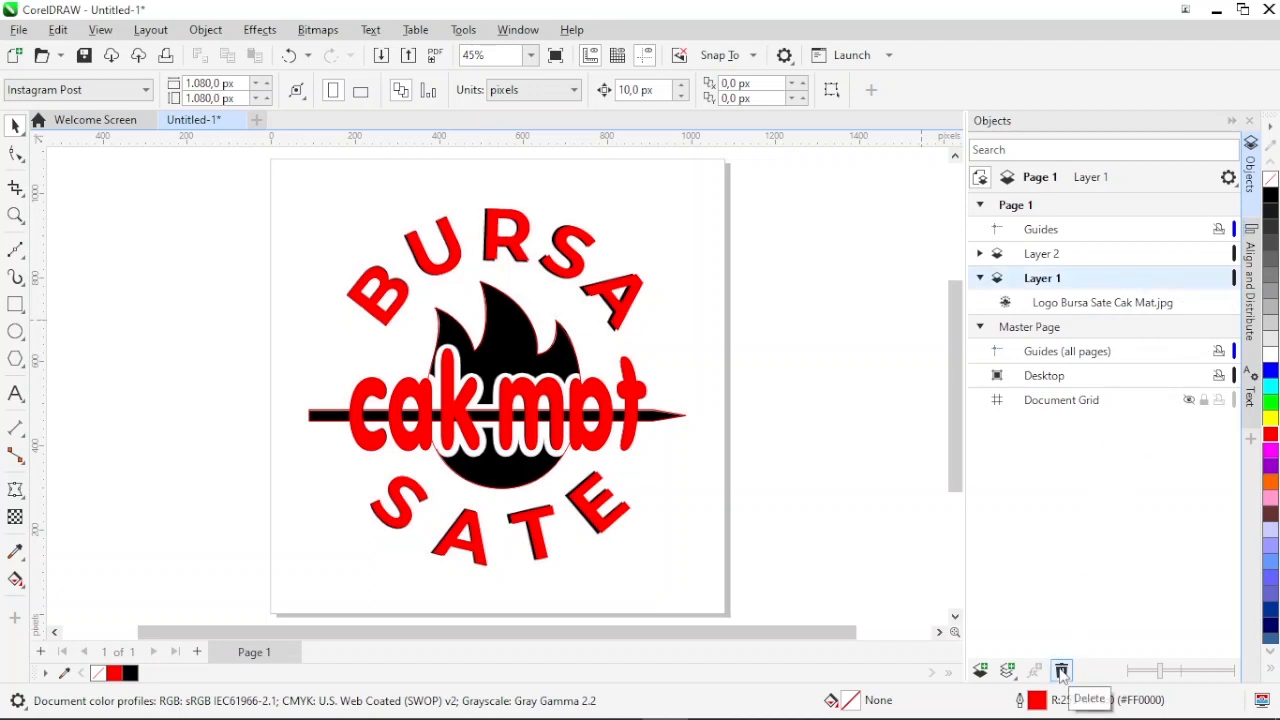
pyautogui.click(1062, 672)
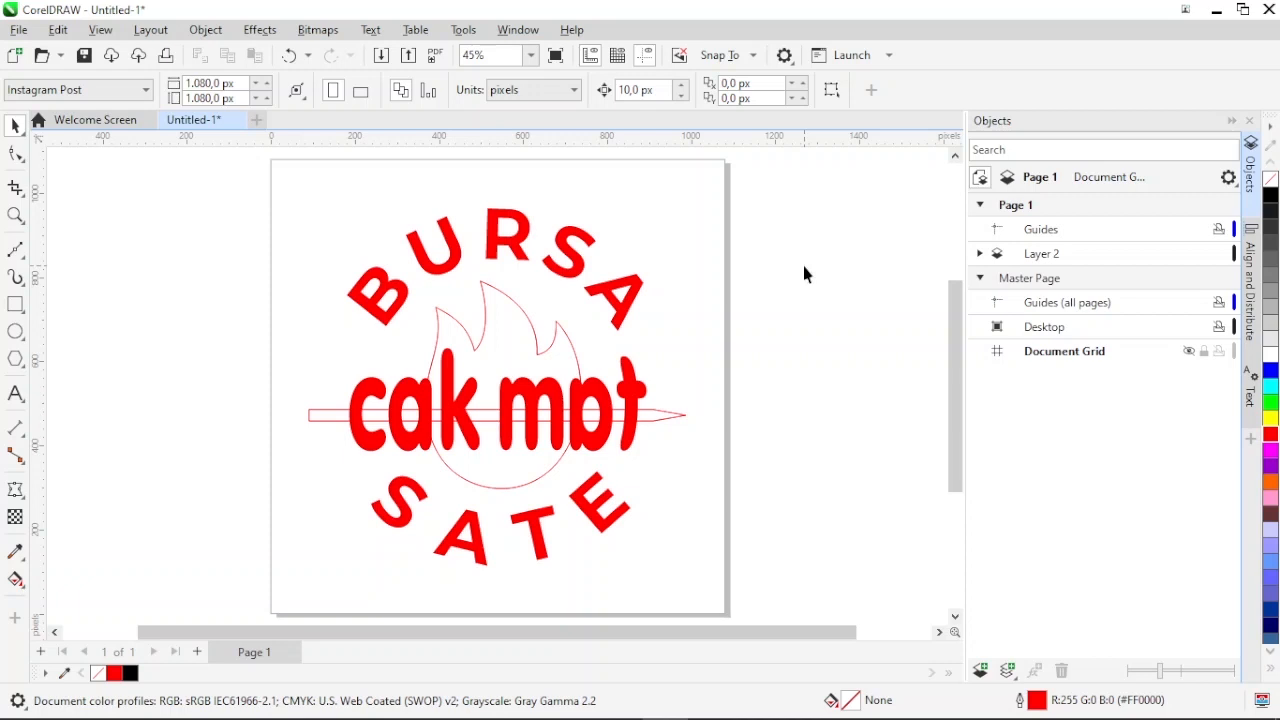
# Create a page-sized 1080 x 1080 px rectangle behind the artwork on Layer 2 and fill it black
pyautogui.click(1050, 257)
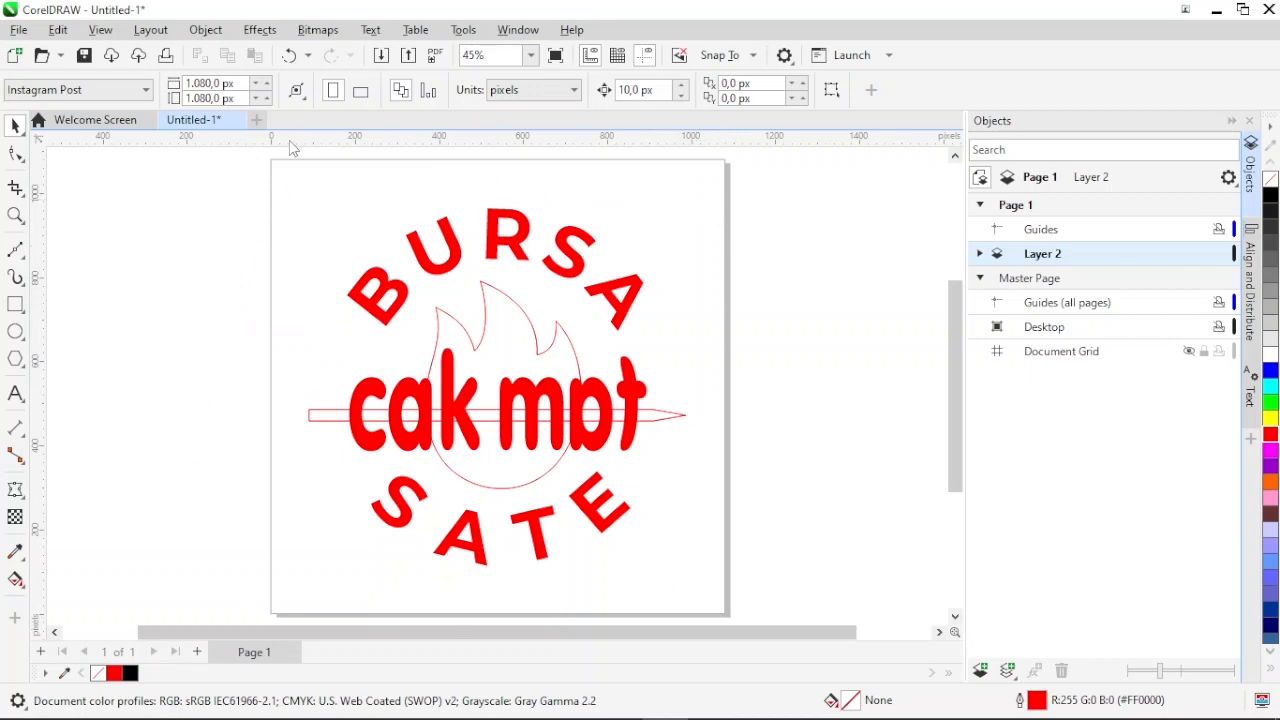
pyautogui.doubleClick(15, 305)
pyautogui.click(20, 127)
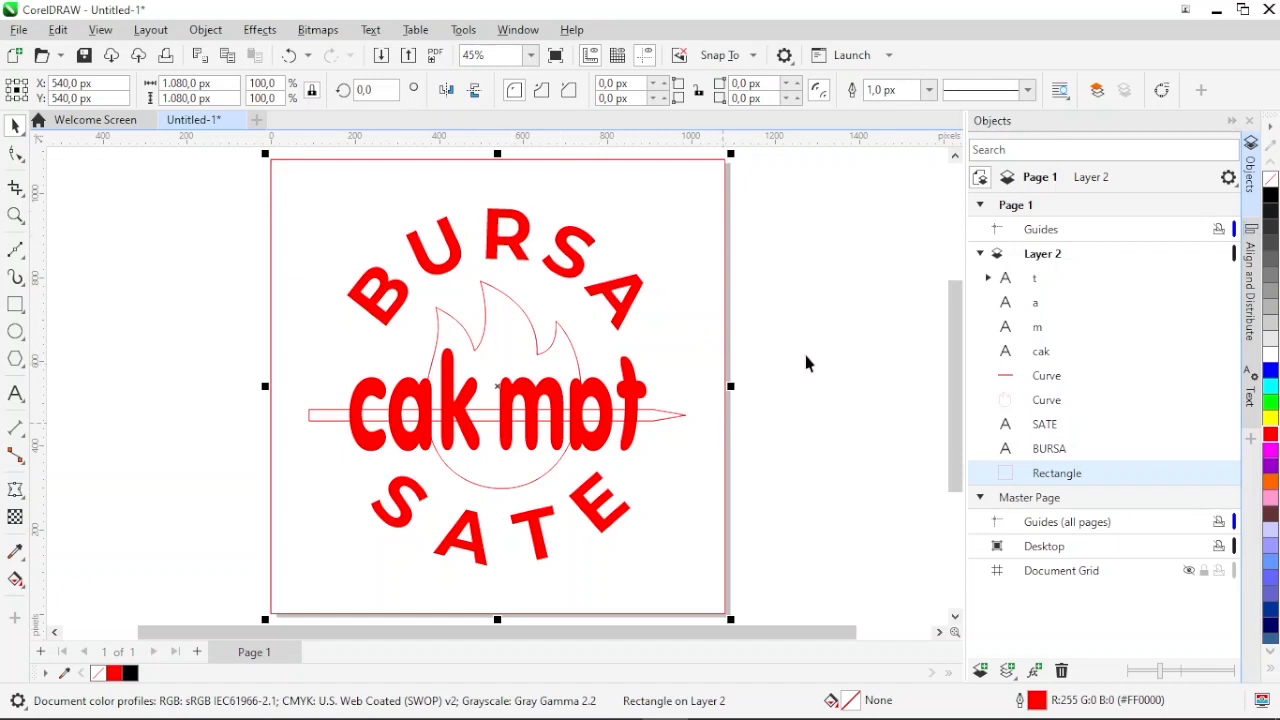
pyautogui.click(1271, 196)
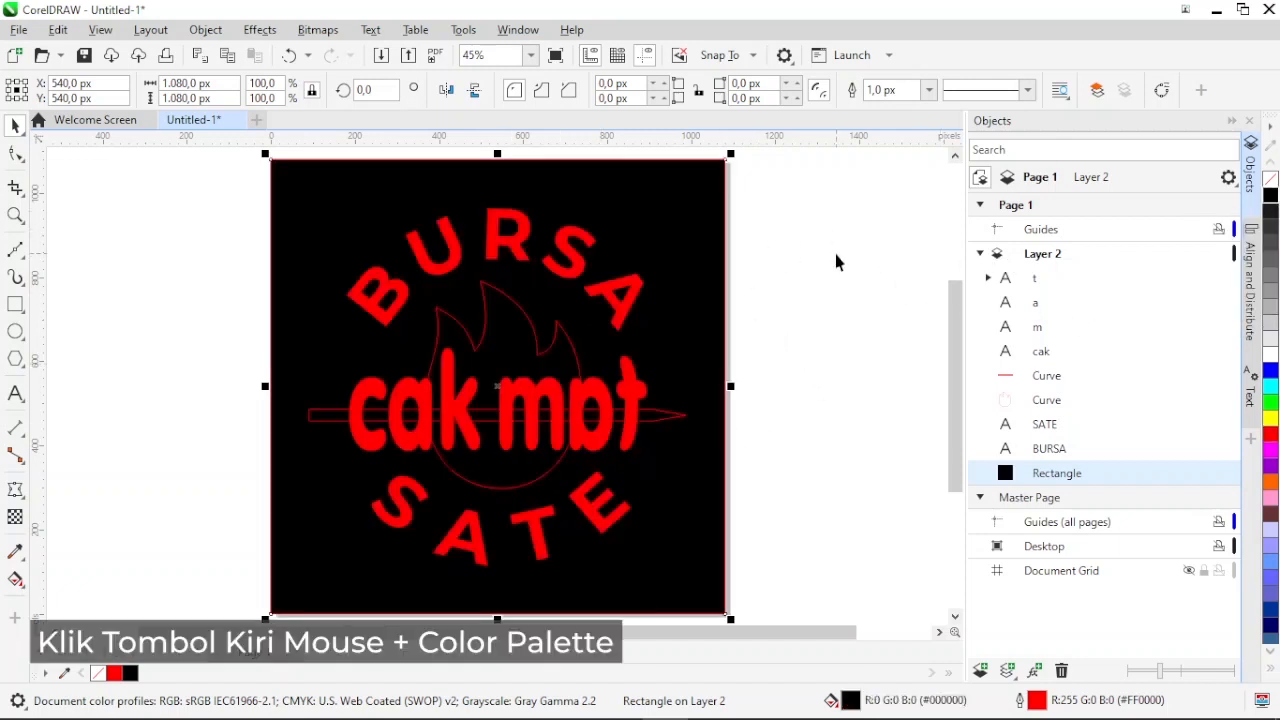
pyautogui.click(815, 262)
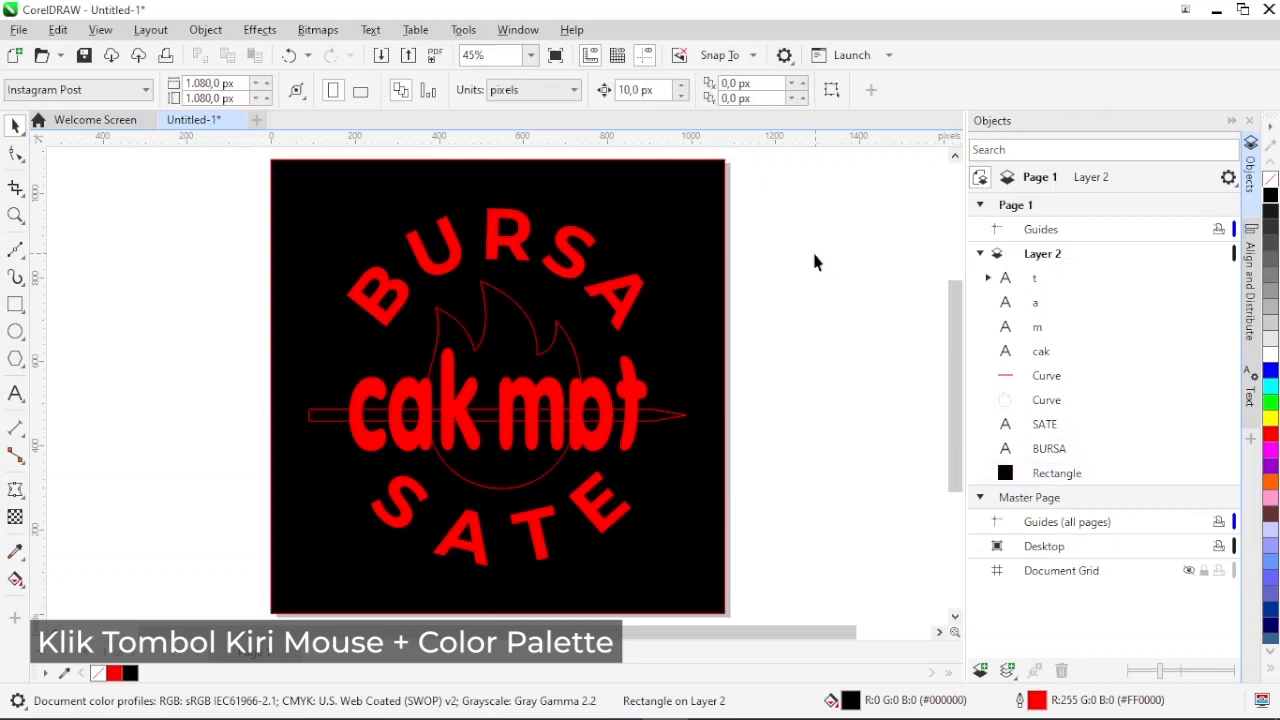
# Remove the outline from the black background rectangle
pyautogui.click(706, 208)
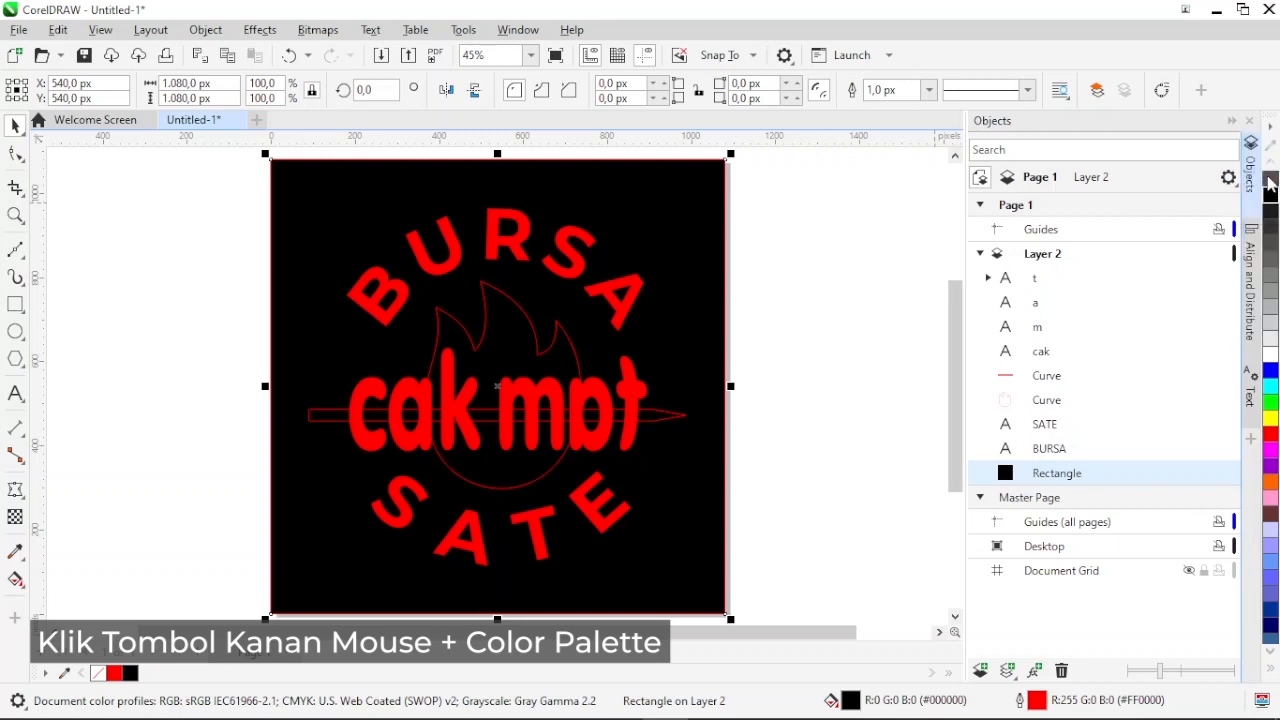
pyautogui.click(750, 195)
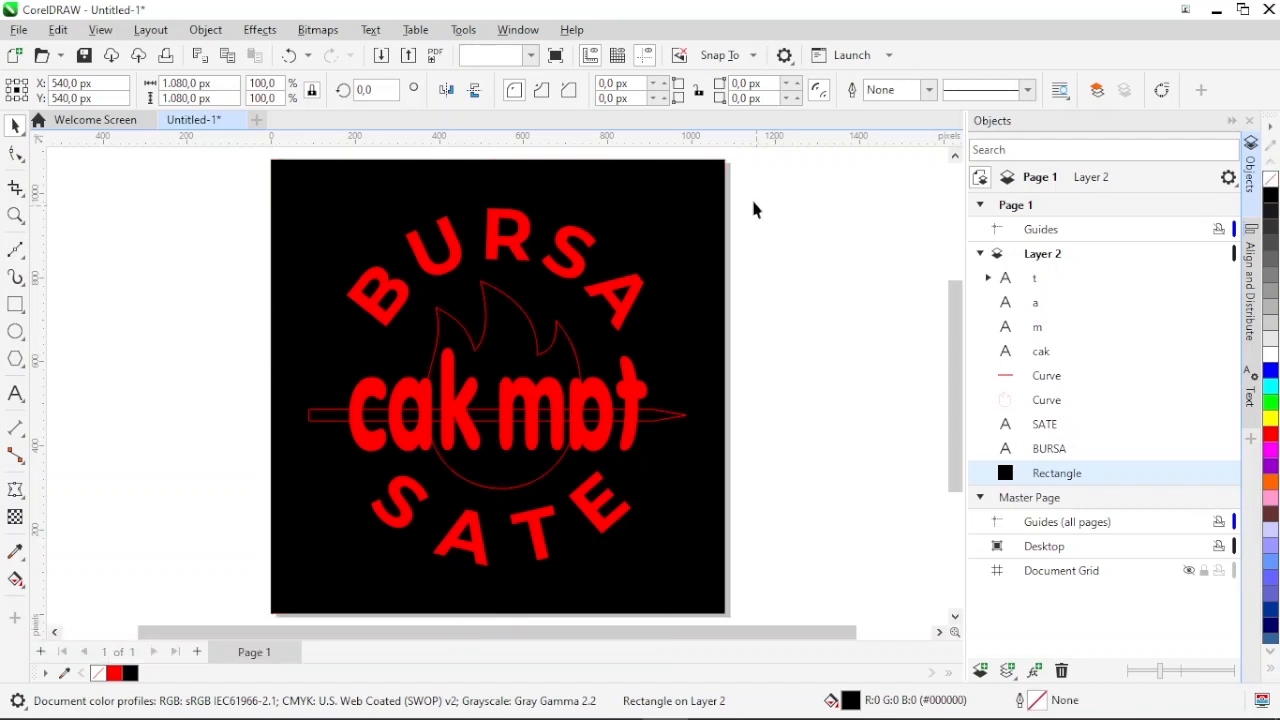
pyautogui.click(722, 190)
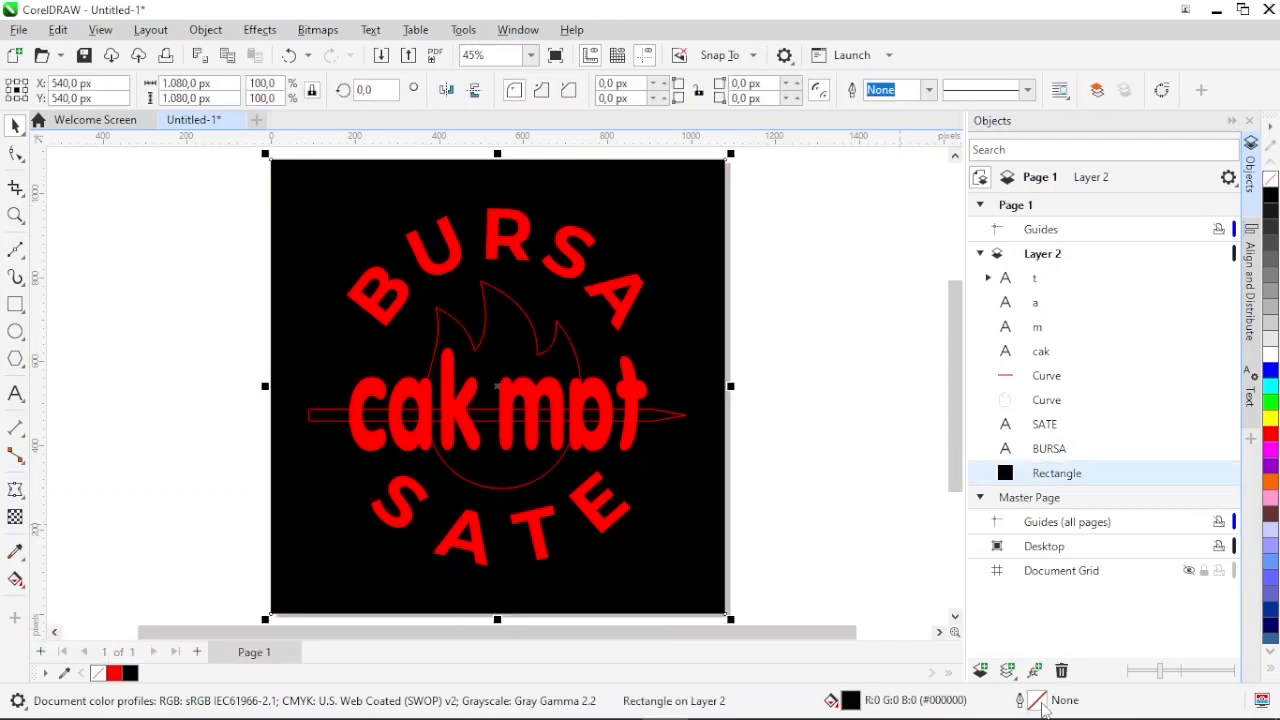
pyautogui.click(785, 257)
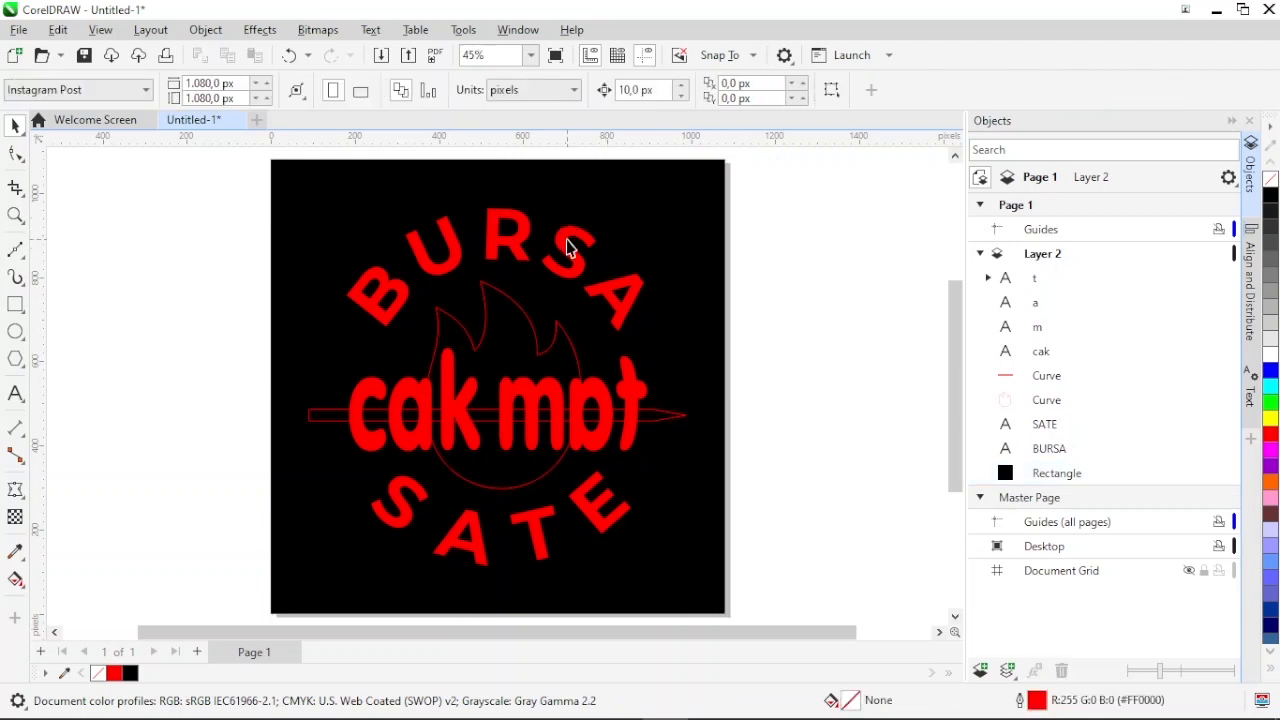
# Fill the curved "BURSA" and "SATE" texts with white
pyautogui.click(567, 248)
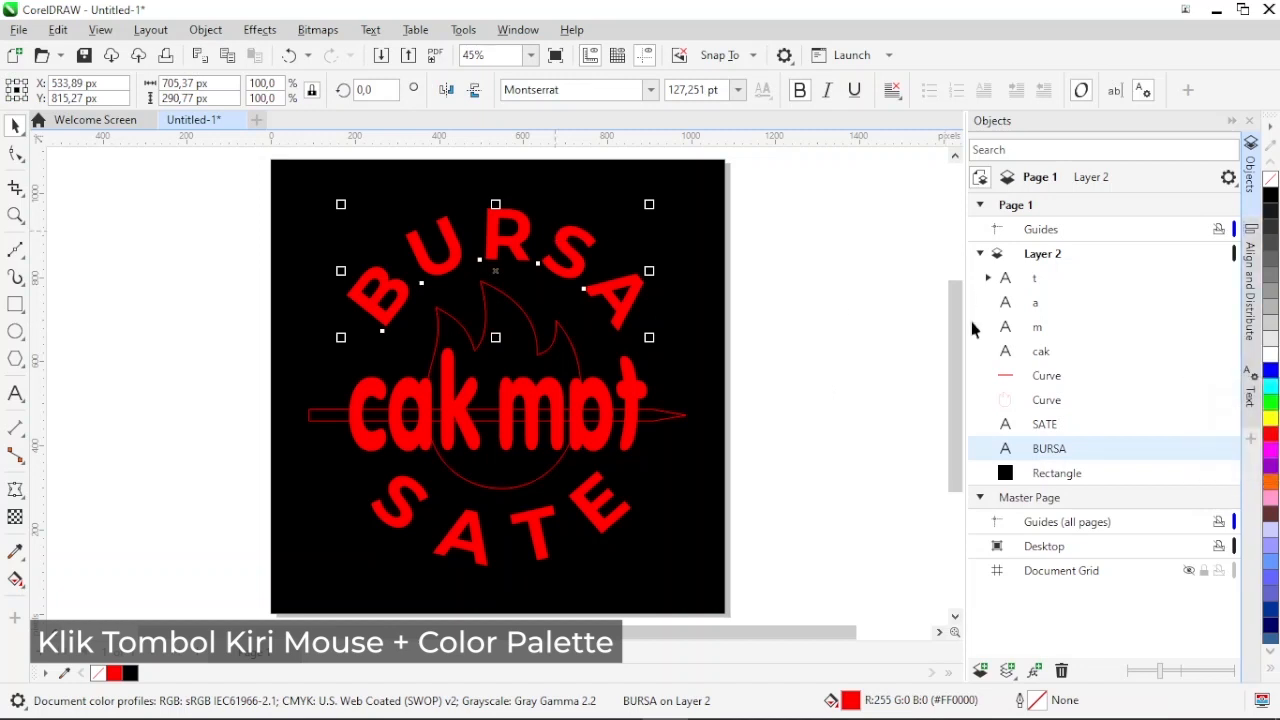
pyautogui.click(1268, 355)
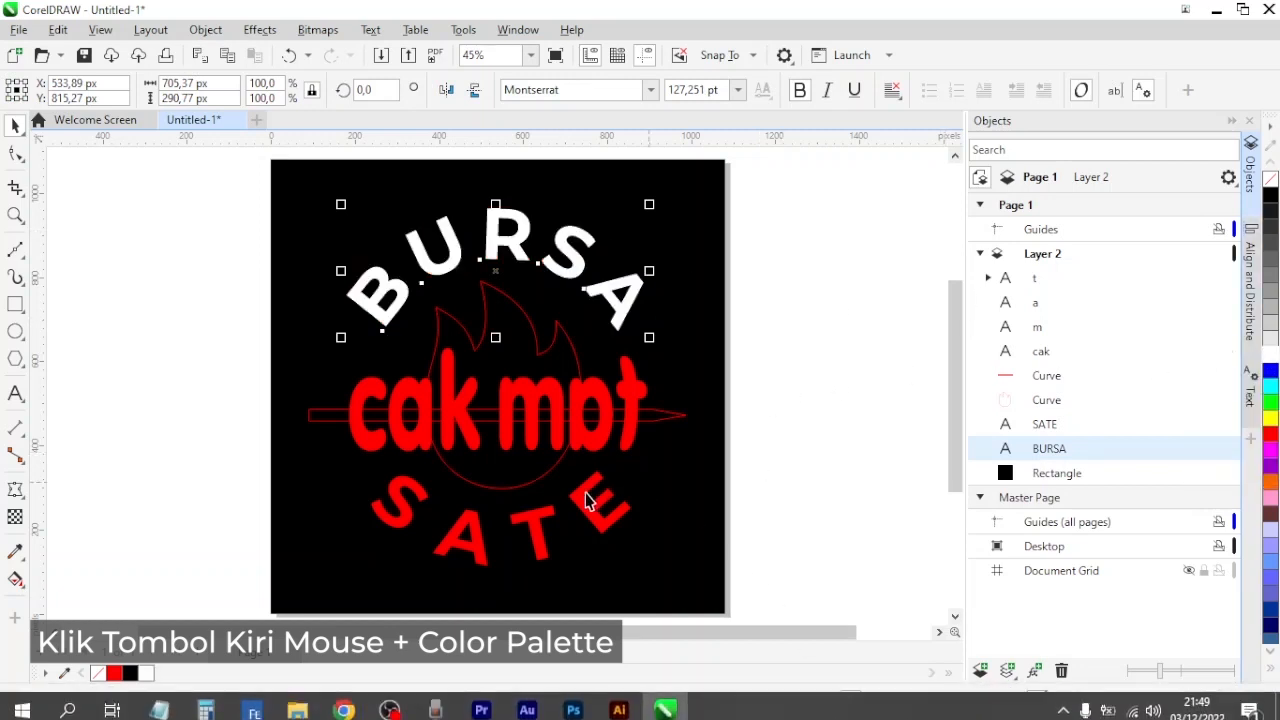
pyautogui.click(617, 508)
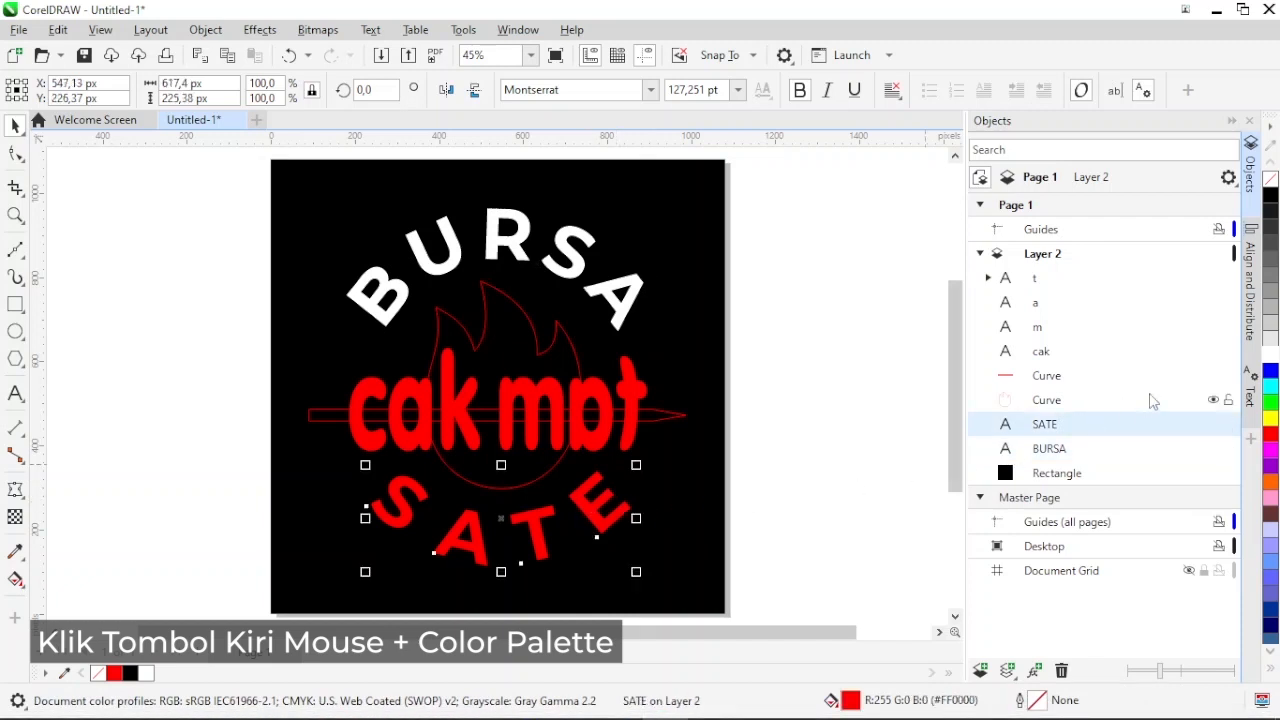
pyautogui.click(1270, 355)
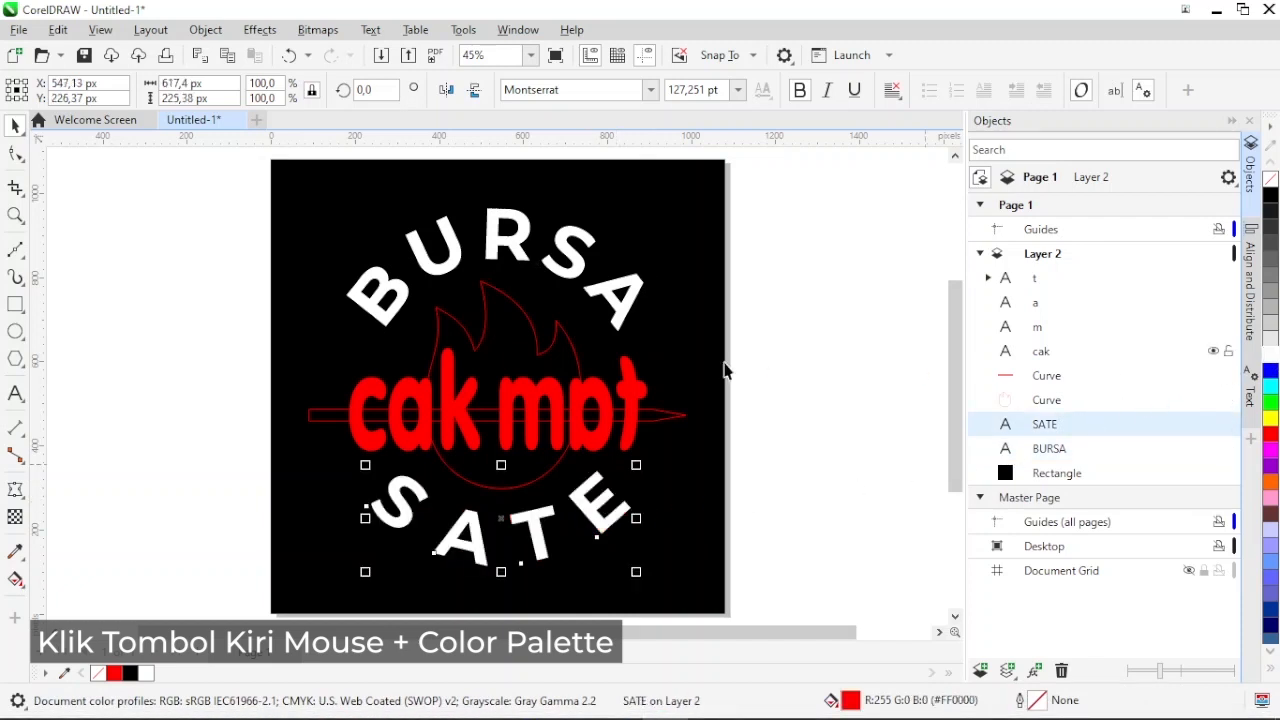
pyautogui.click(733, 355)
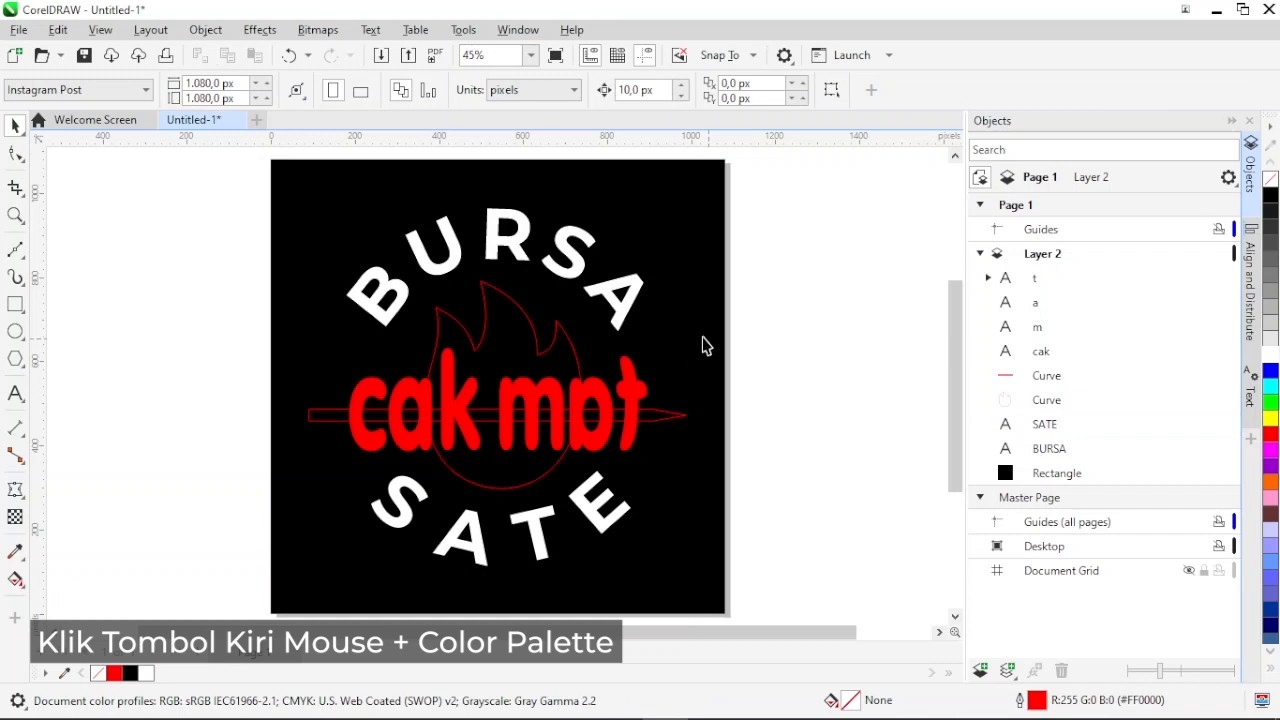
# Fill the flame shape with red and remove its outline
pyautogui.click(507, 305)
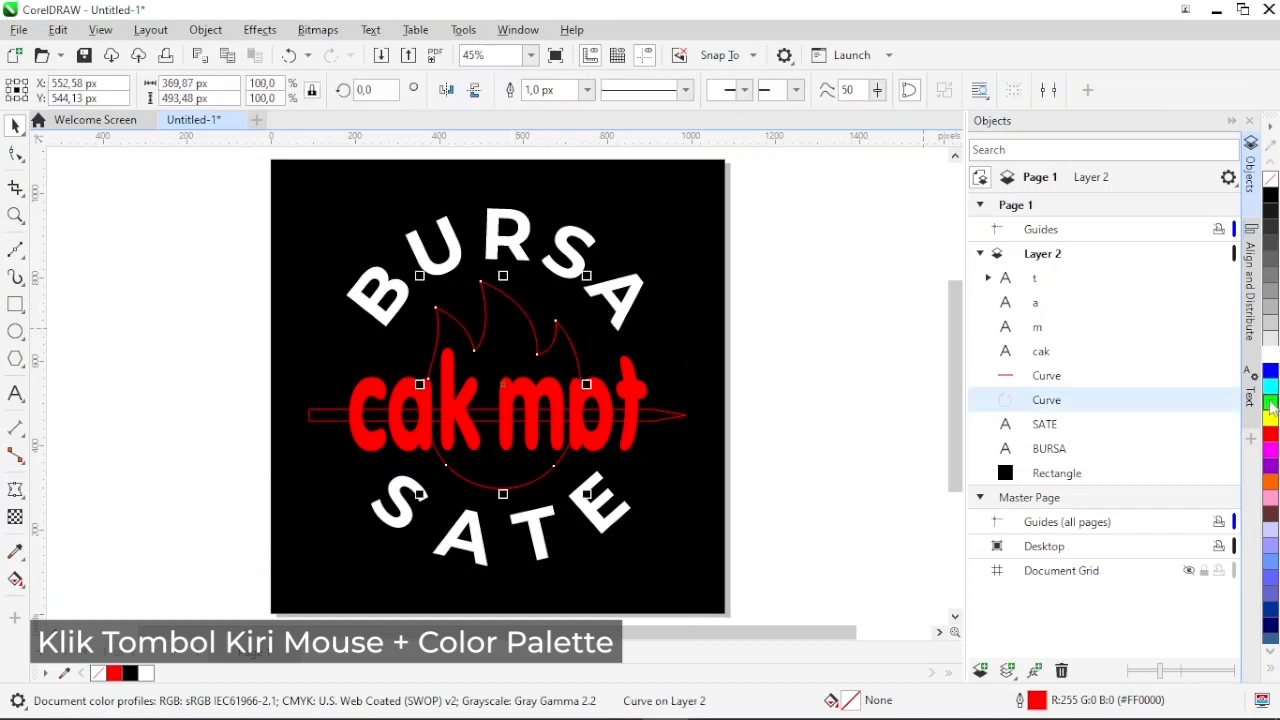
pyautogui.click(1270, 438)
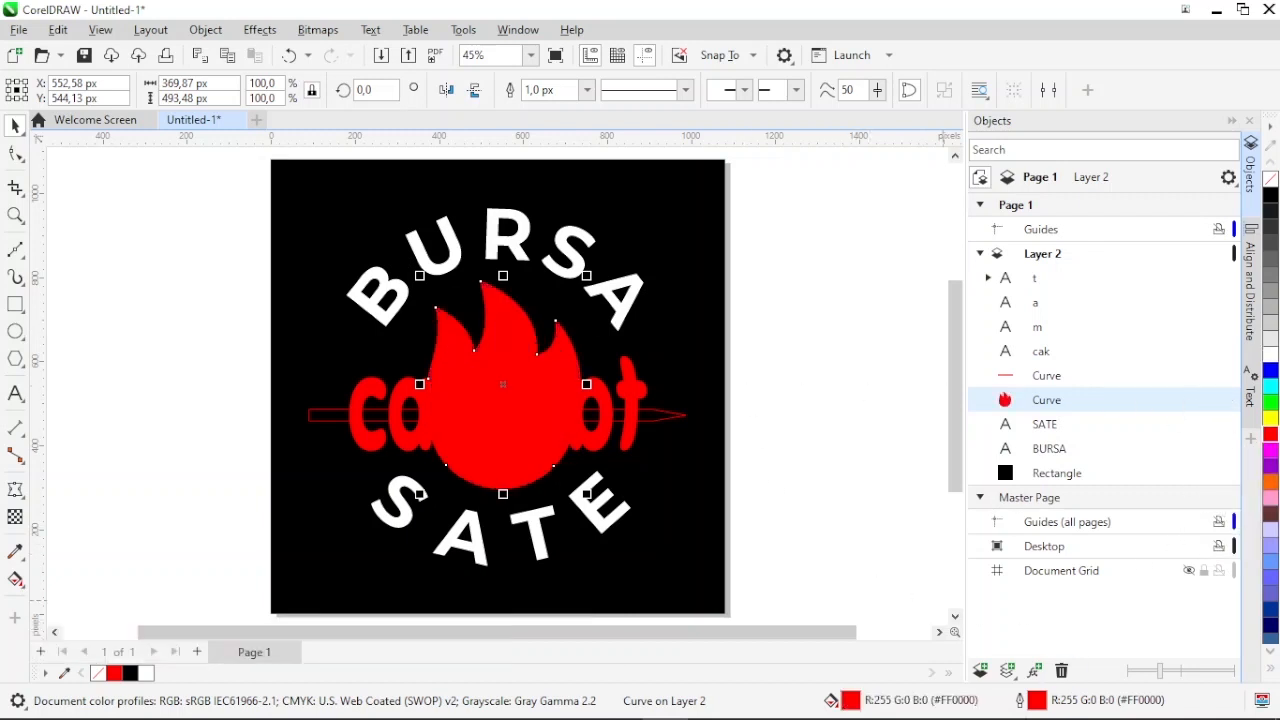
pyautogui.rightClick(1272, 182)
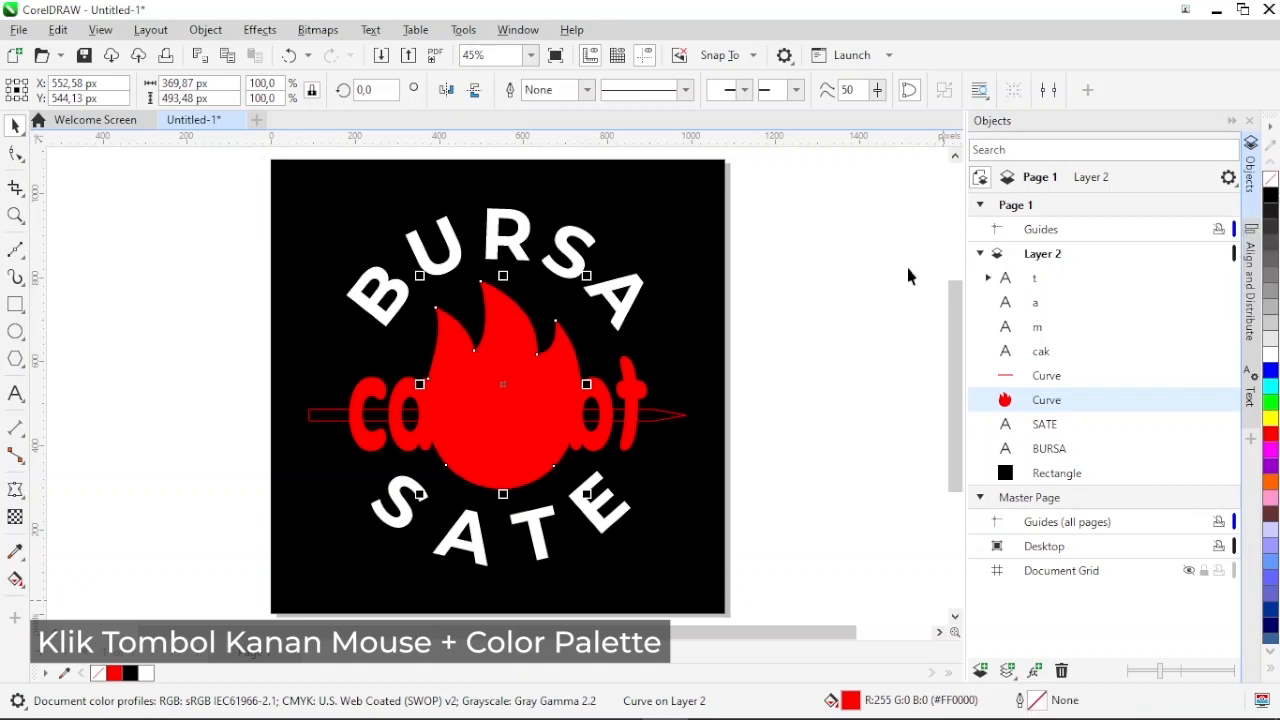
pyautogui.click(773, 309)
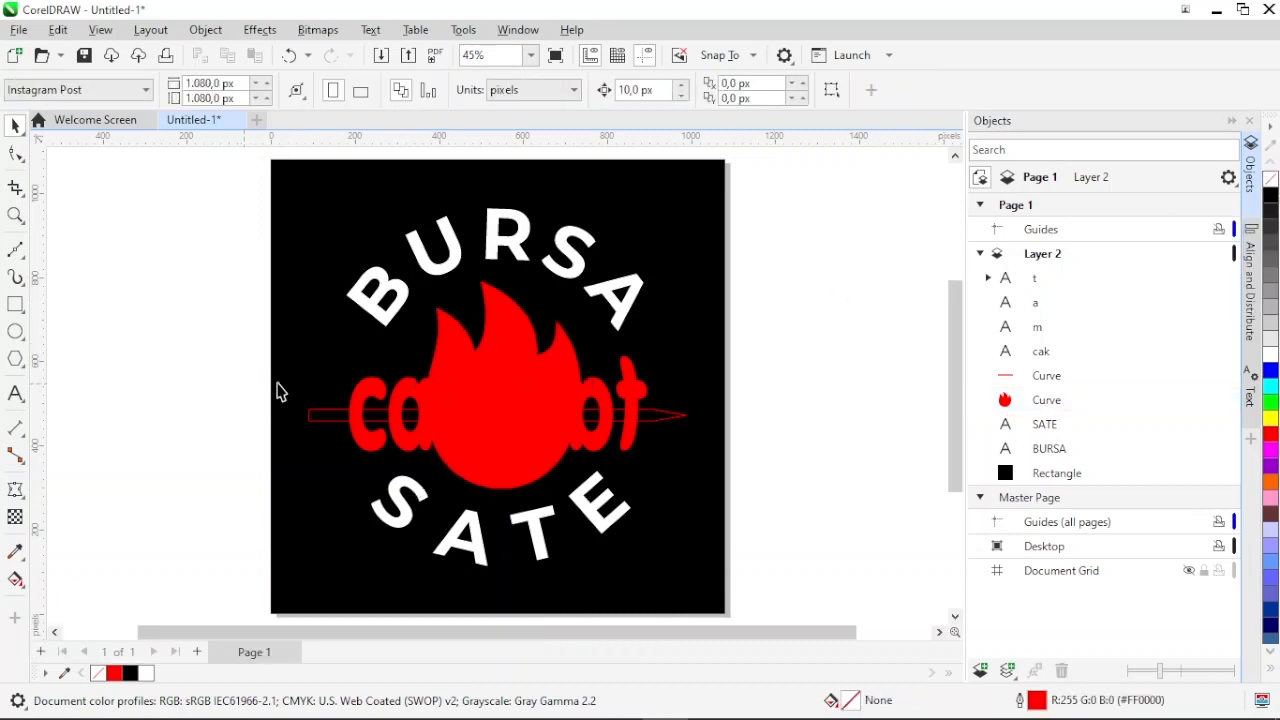
# Fill the skewer shape with yellow and remove its outline
pyautogui.click(338, 418)
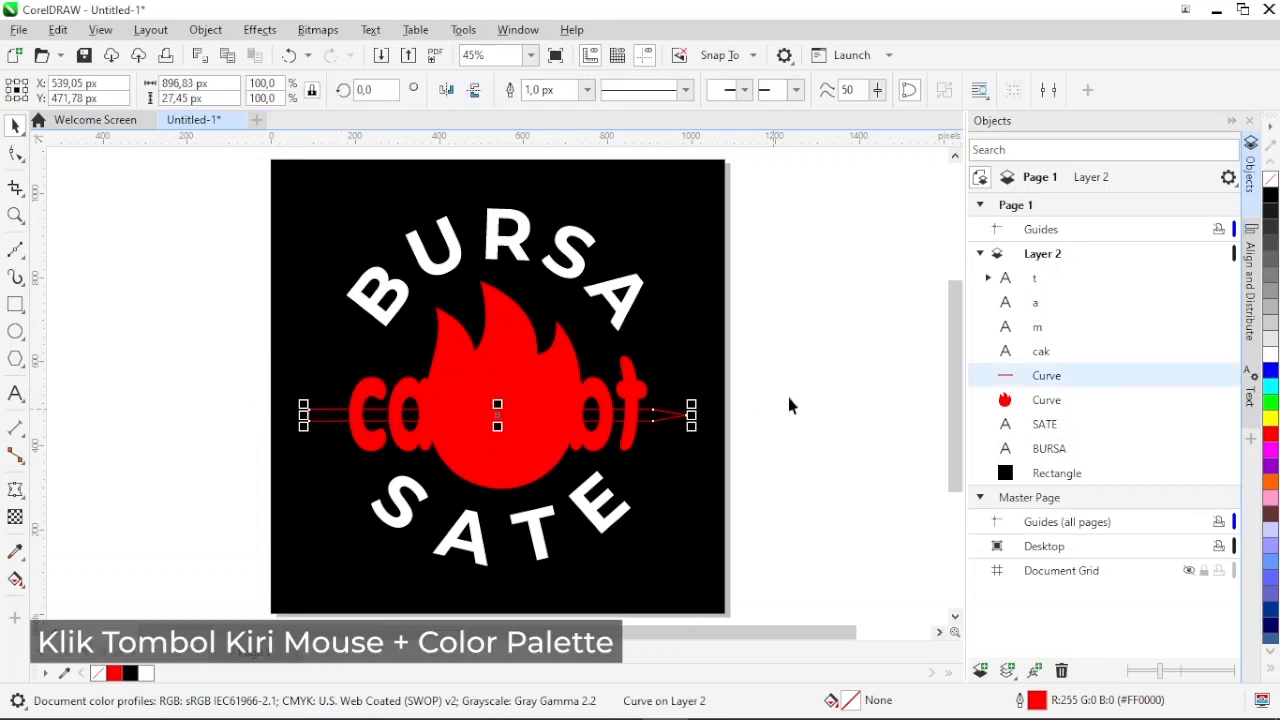
pyautogui.click(1272, 420)
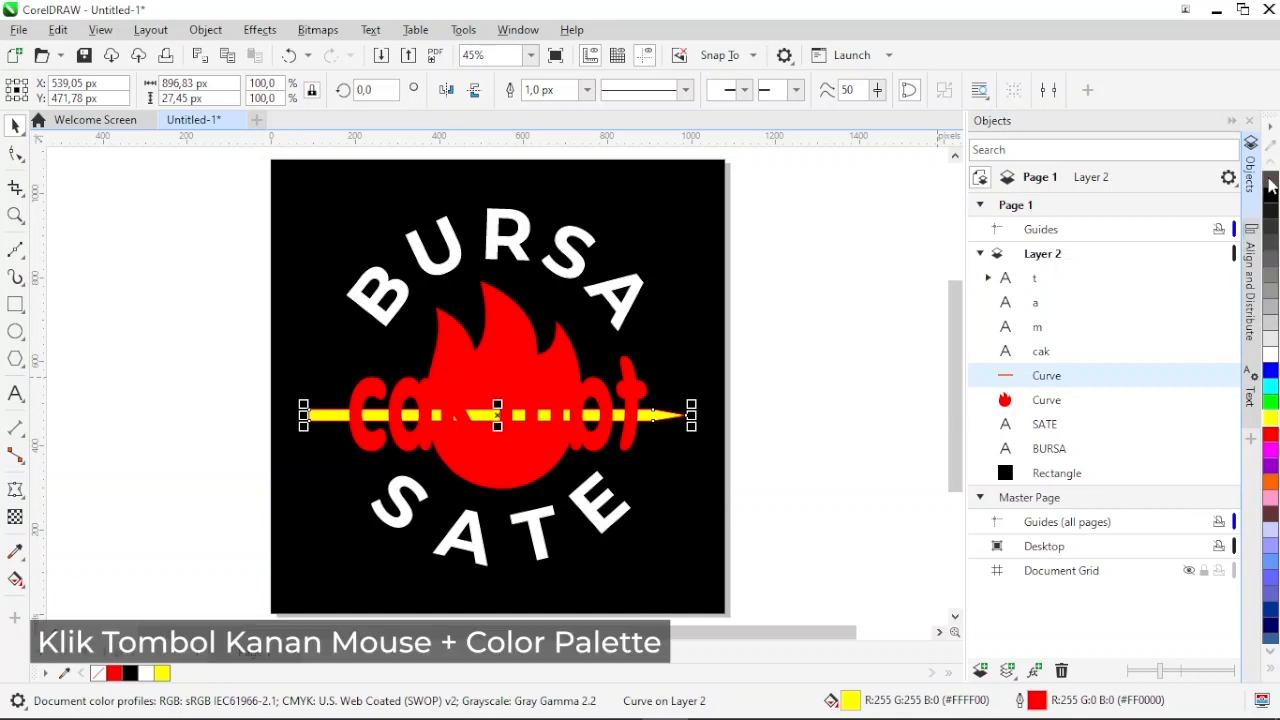
pyautogui.rightClick(1271, 182)
pyautogui.click(732, 327)
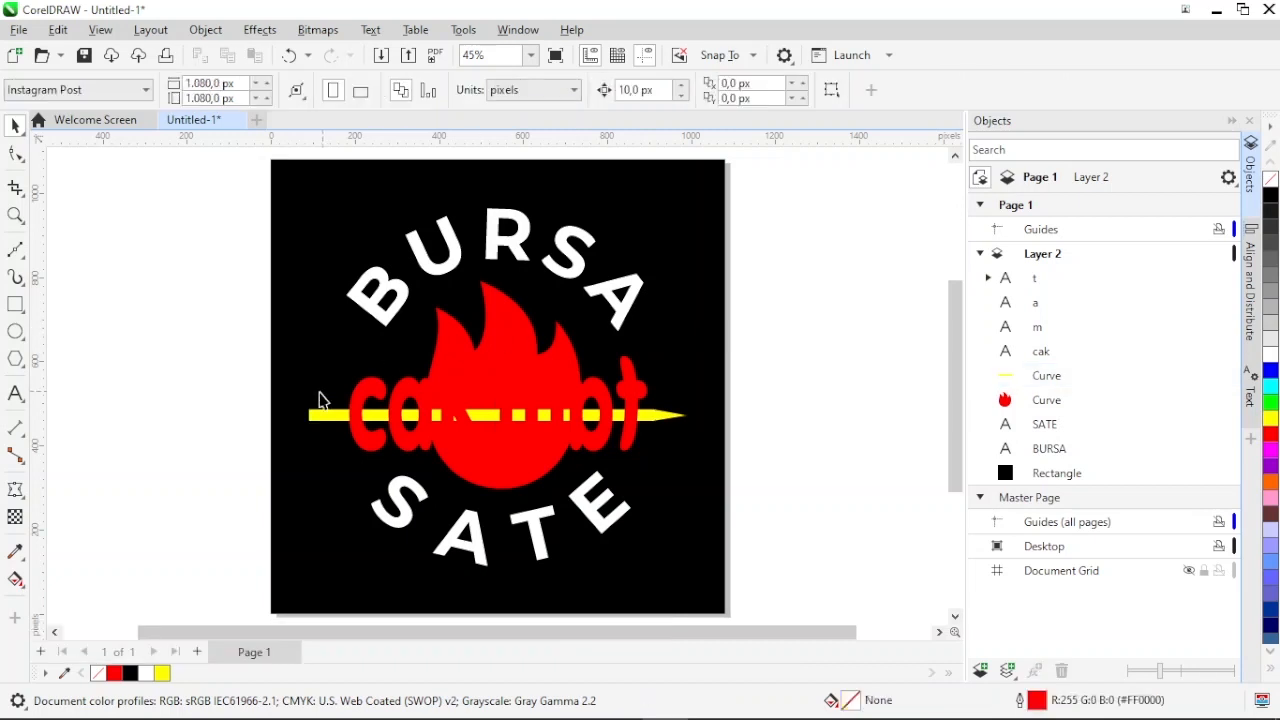
# Group the four text objects "cak", "m", "a" and "t" that form the central lettering
pyautogui.click(360, 395)
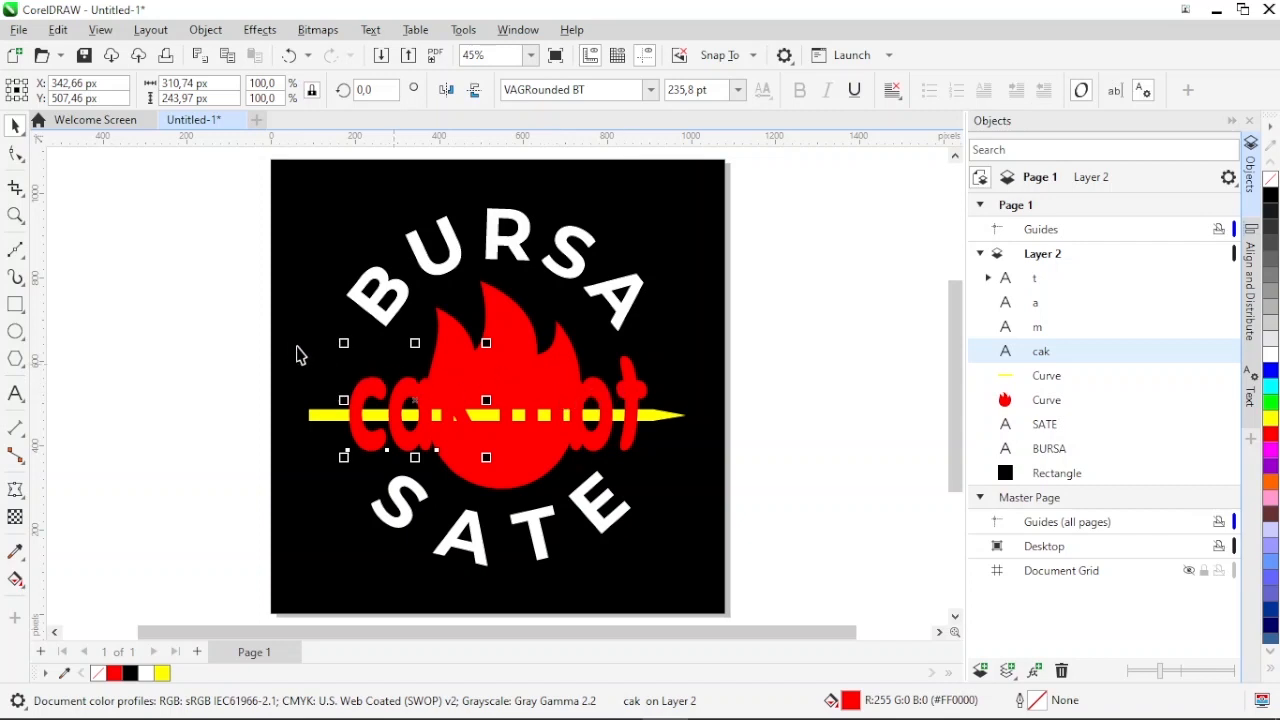
pyautogui.click(231, 343)
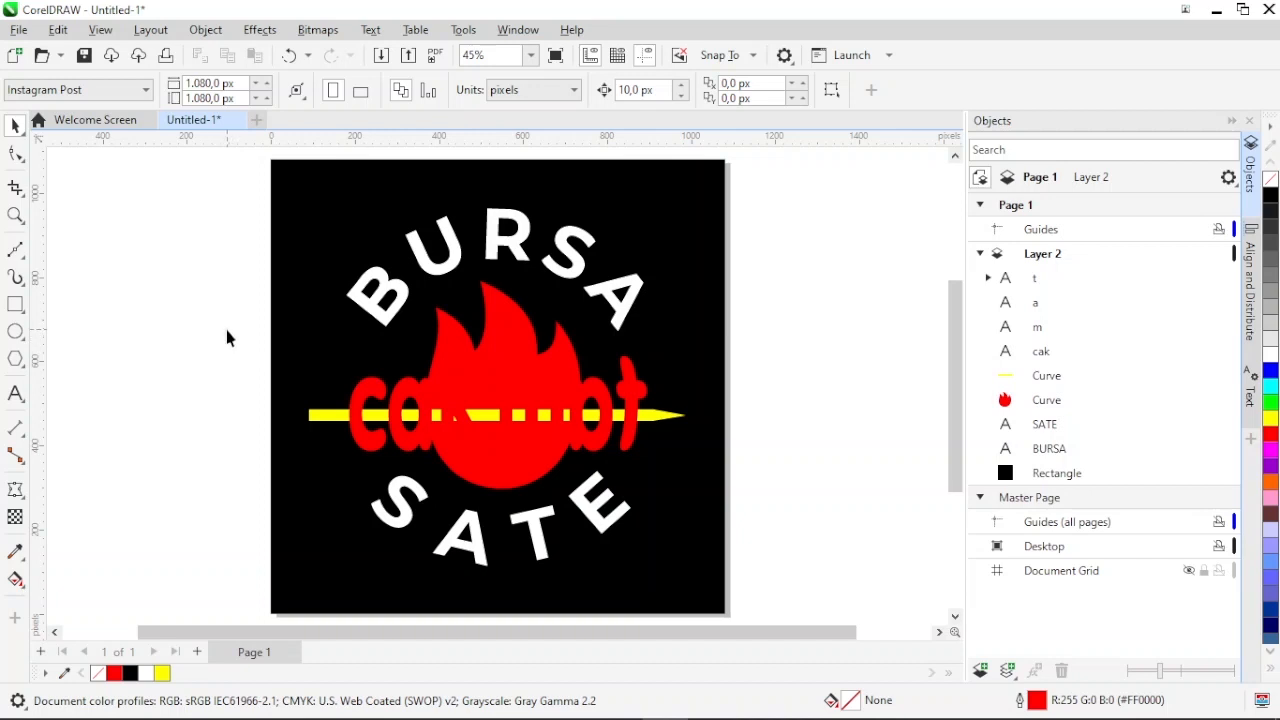
pyautogui.moveTo(227, 331); pyautogui.dragTo(658, 466)
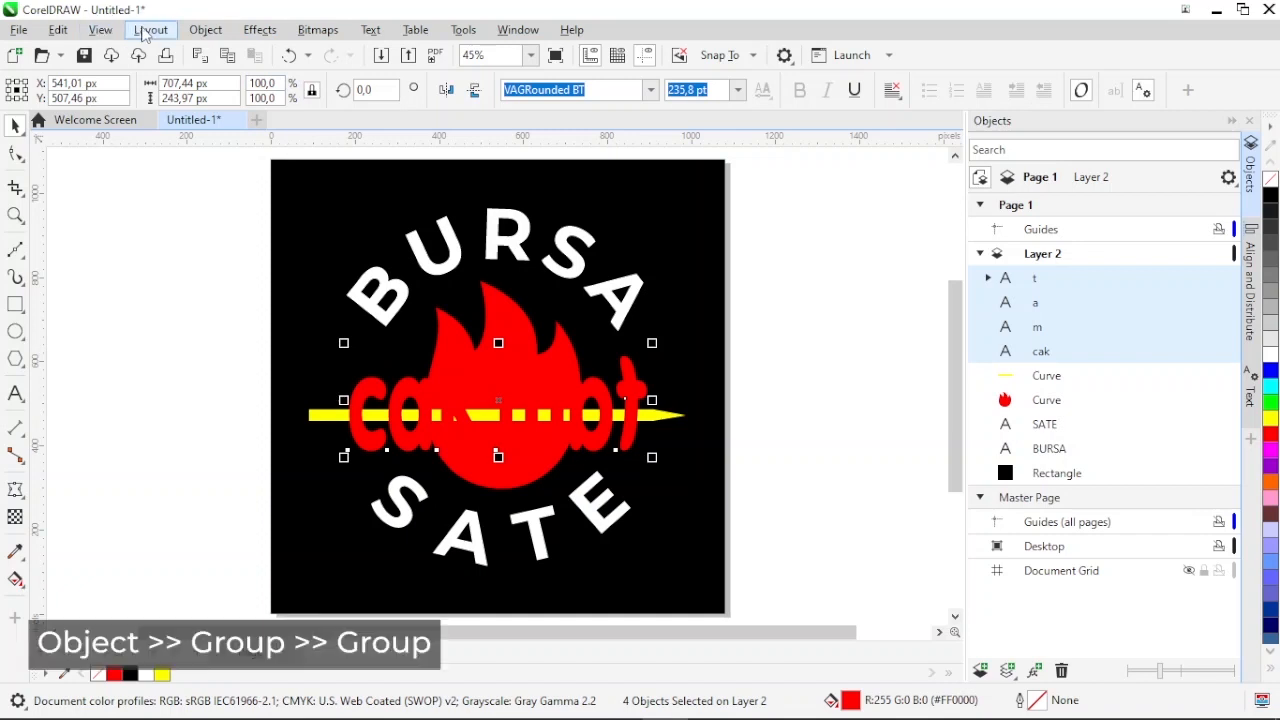
pyautogui.click(60, 30)
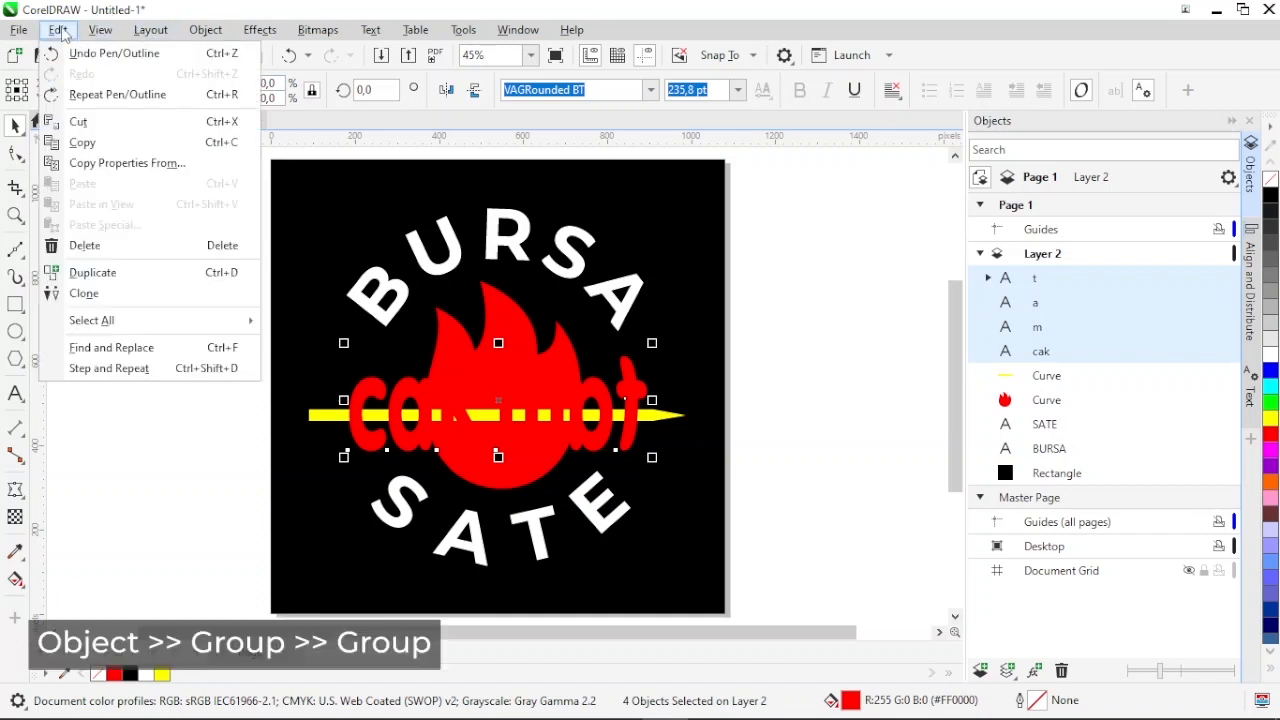
pyautogui.moveTo(187, 30)
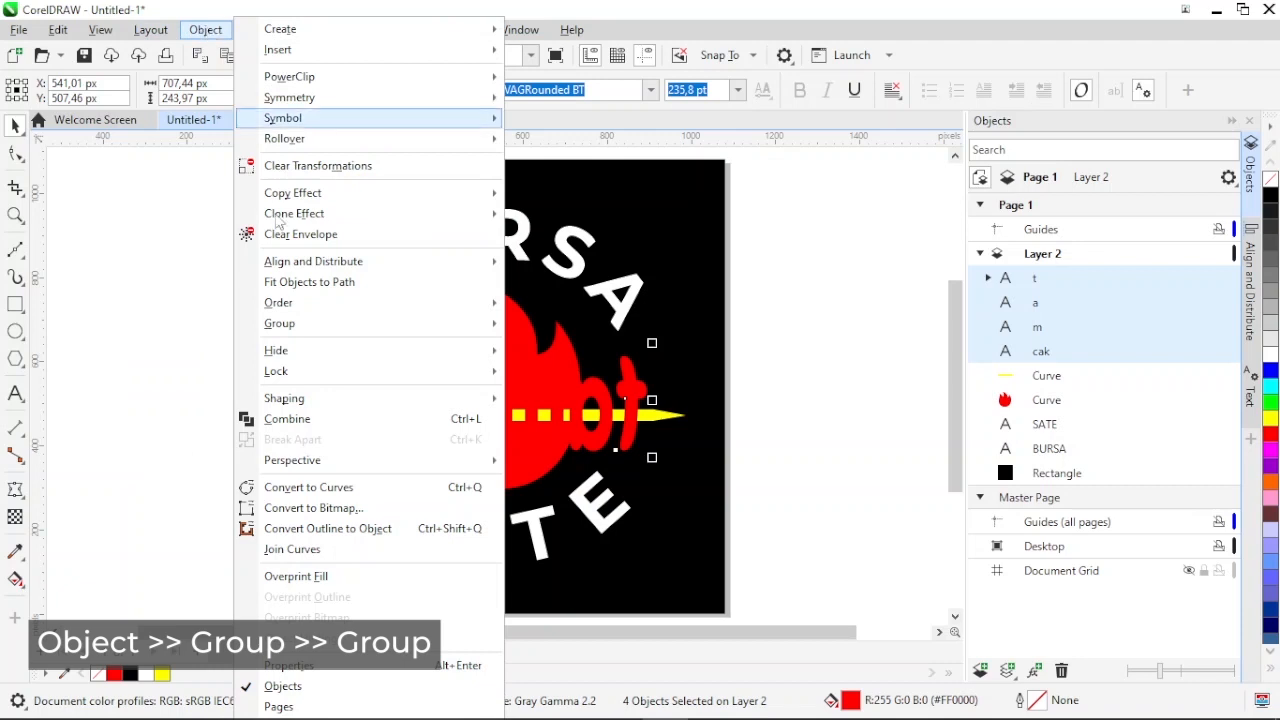
pyautogui.moveTo(279, 323)
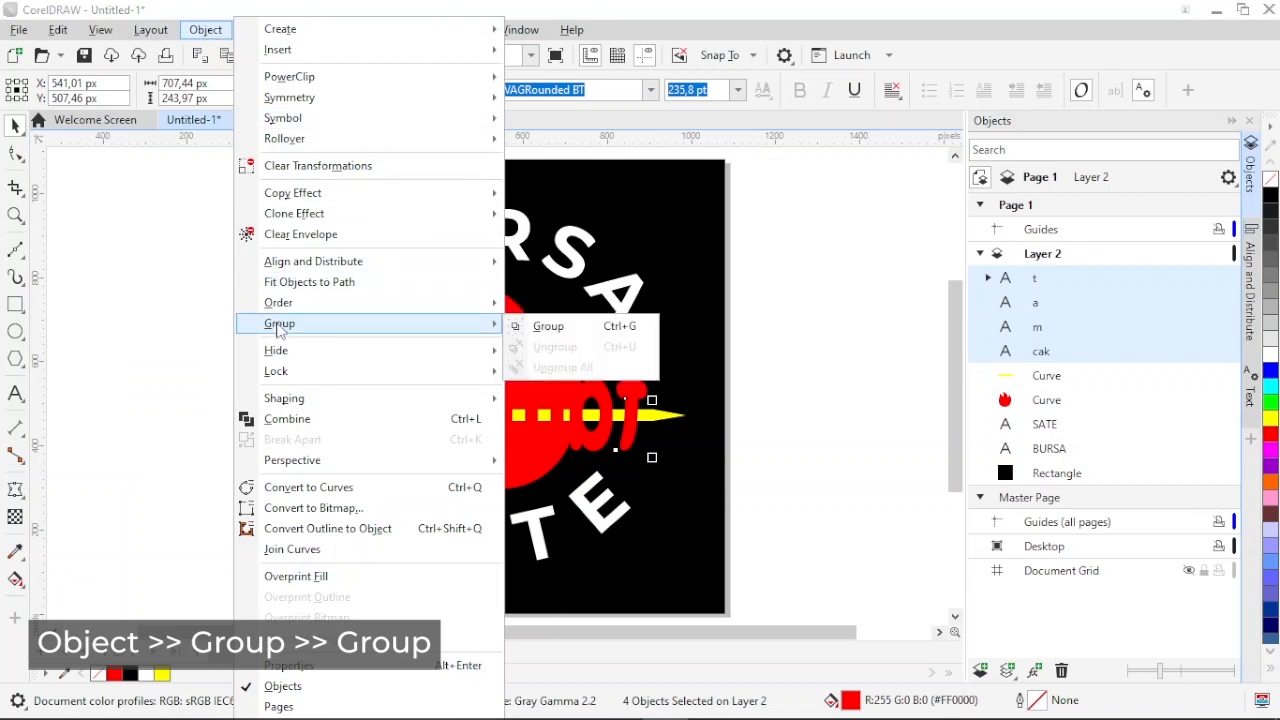
pyautogui.click(553, 327)
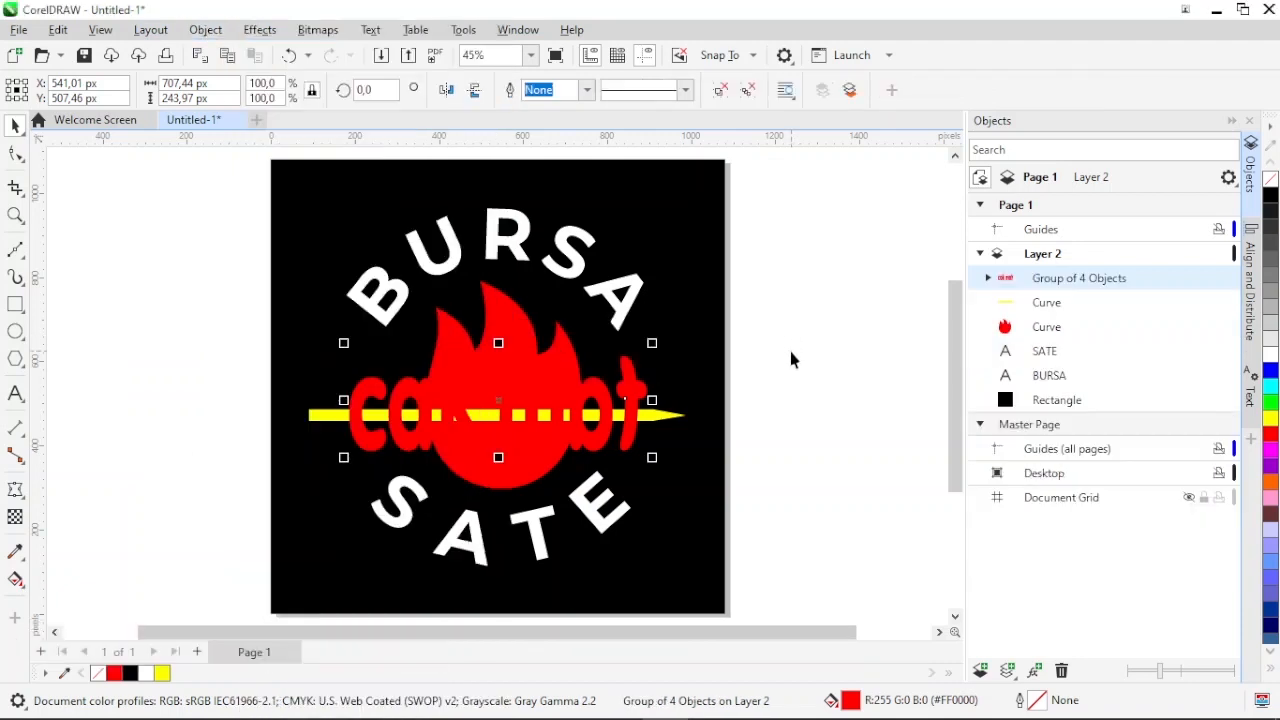
pyautogui.click(783, 350)
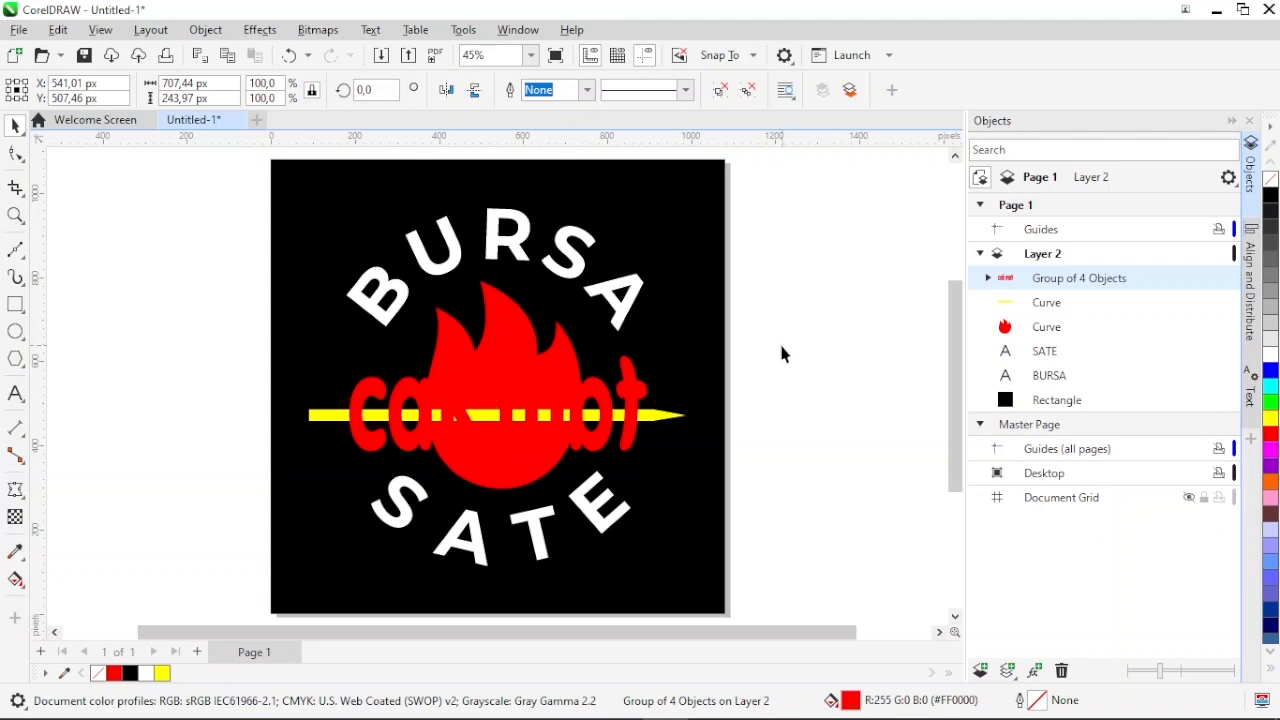
# Fill the grouped "cak mat" lettering with yellow
pyautogui.click(630, 371)
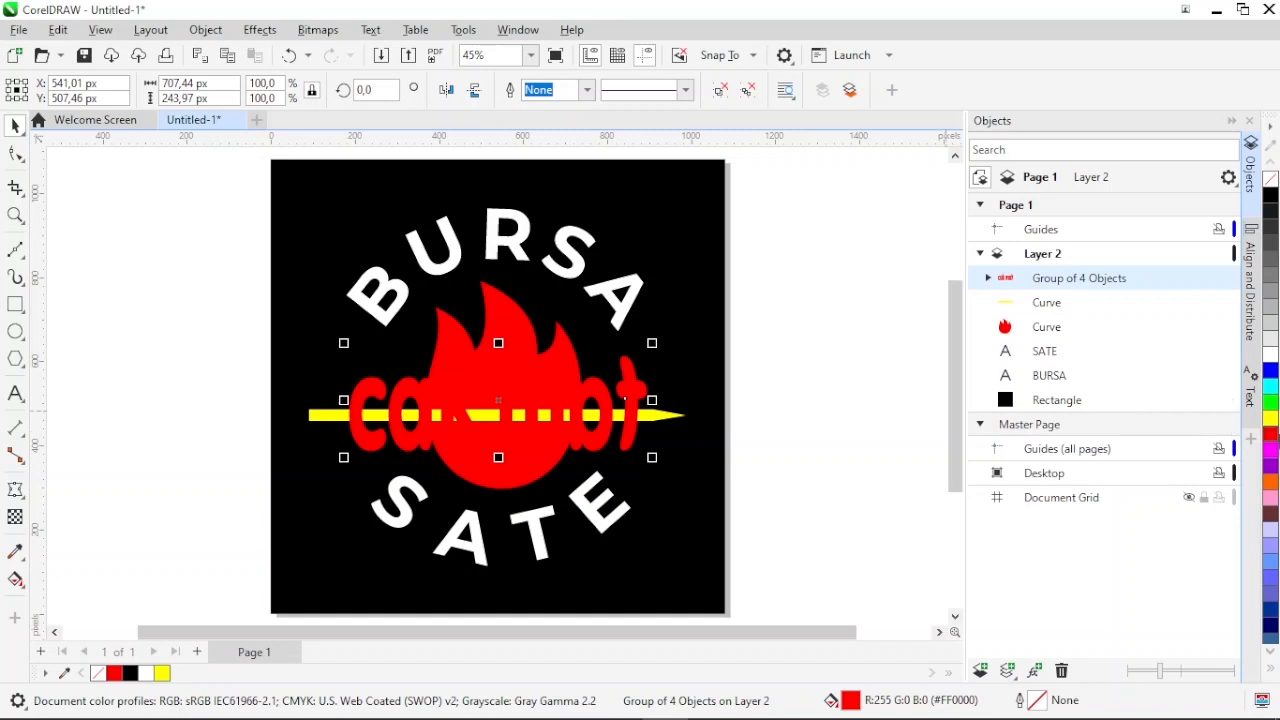
pyautogui.click(1273, 427)
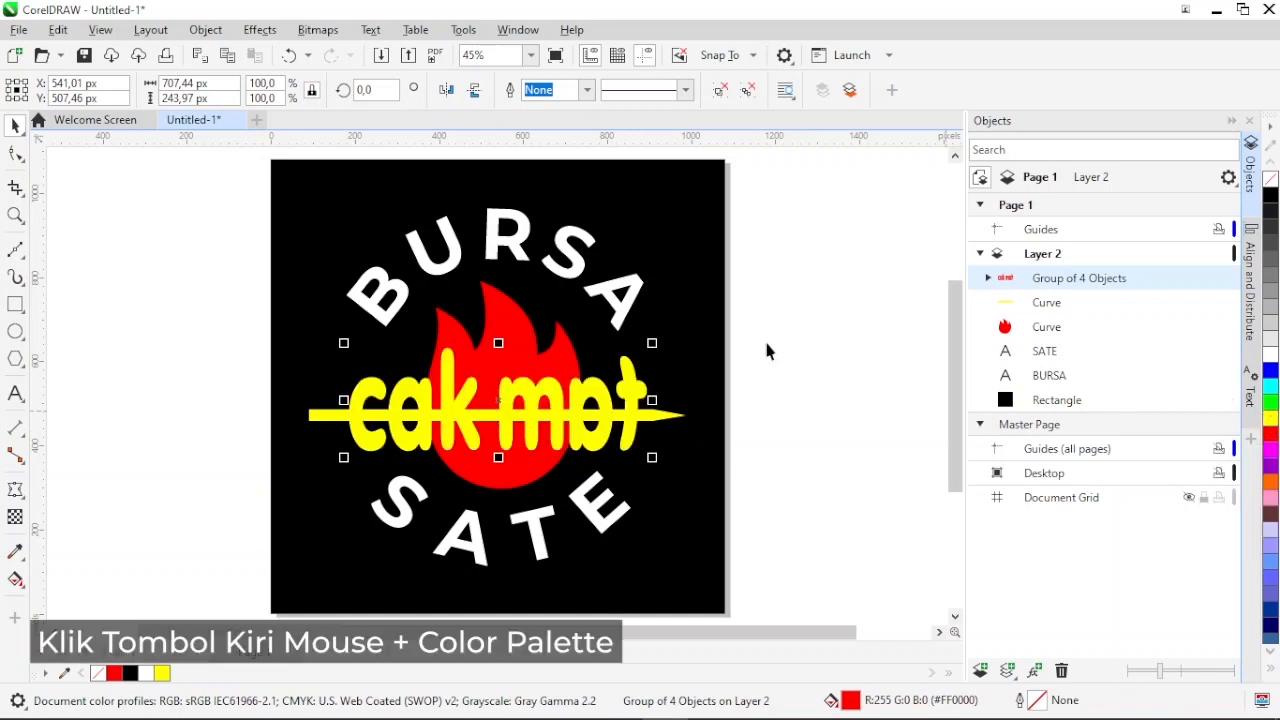
pyautogui.click(758, 342)
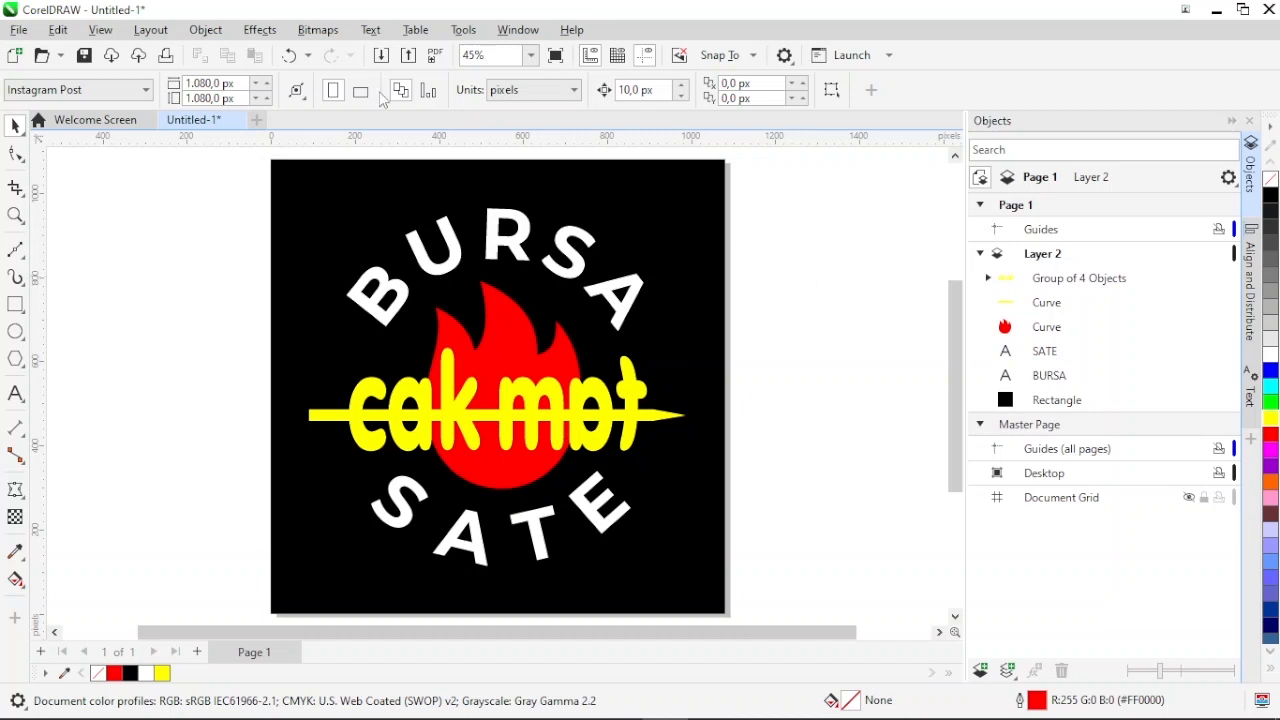
# Set up saving the drawing to the Data_01 (D:) drive under the file name Logo Bursa Sate Cak Mat
pyautogui.click(27, 38)
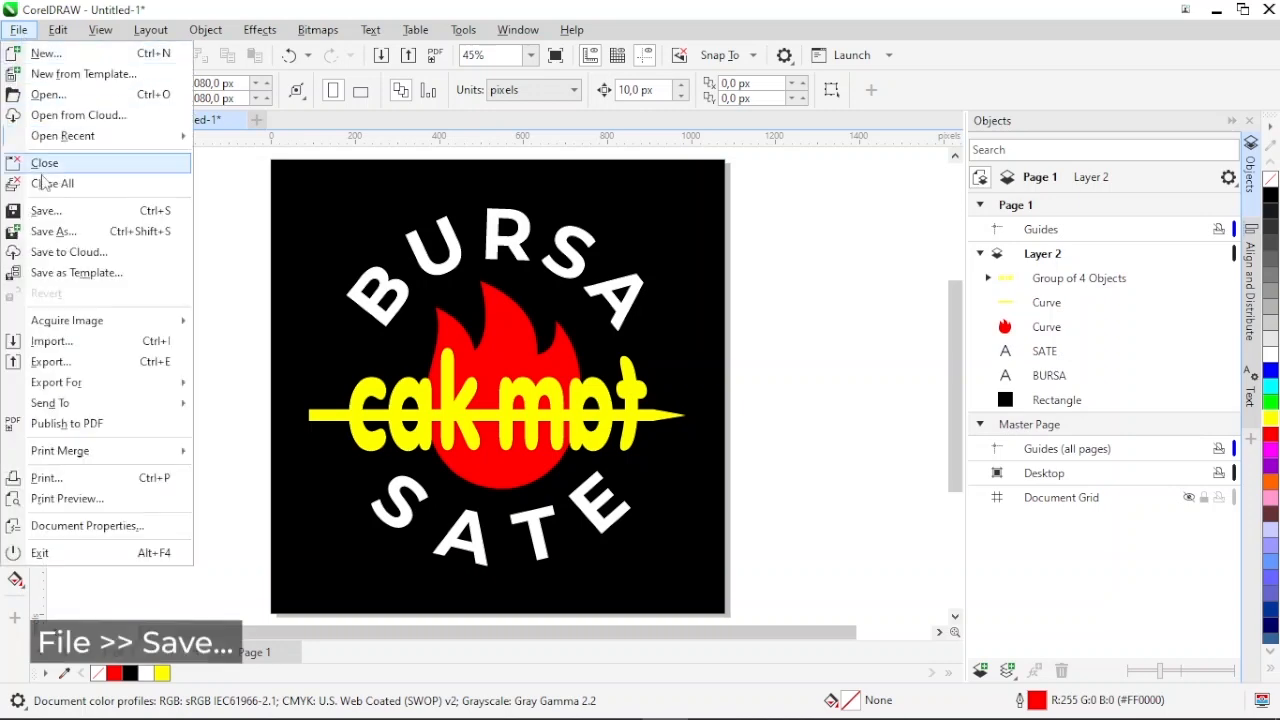
pyautogui.click(45, 212)
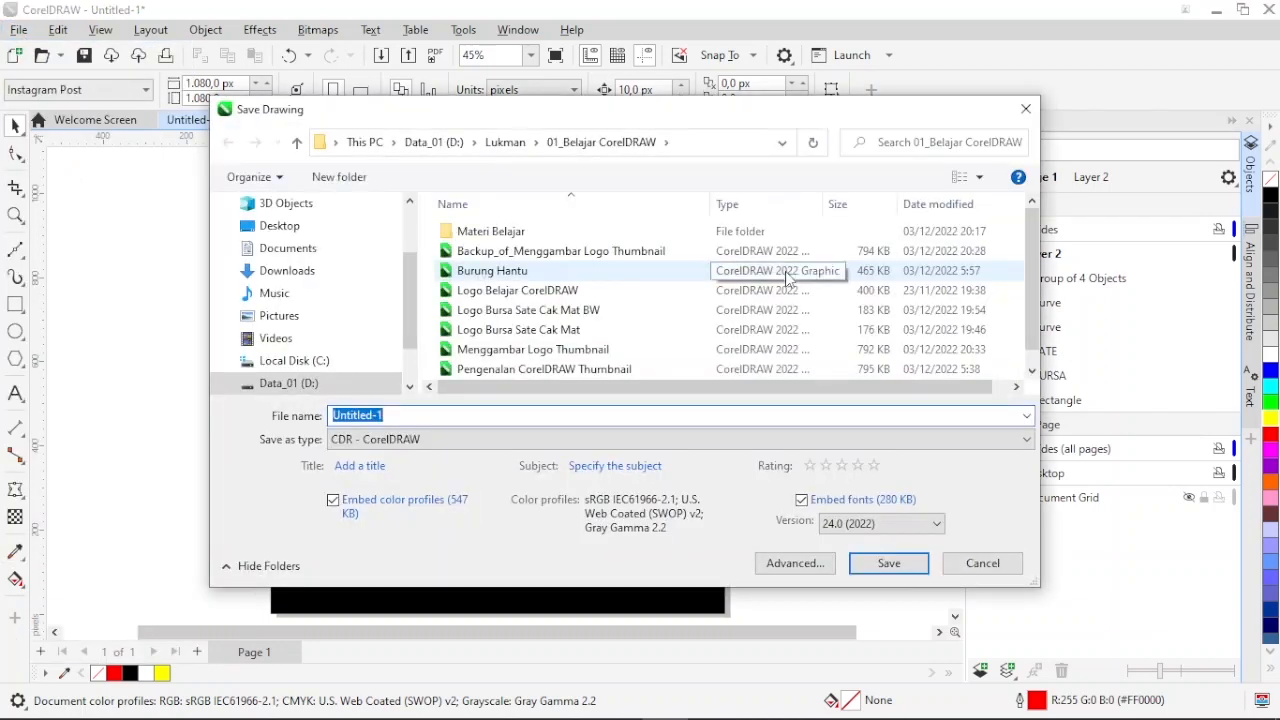
pyautogui.click(281, 383)
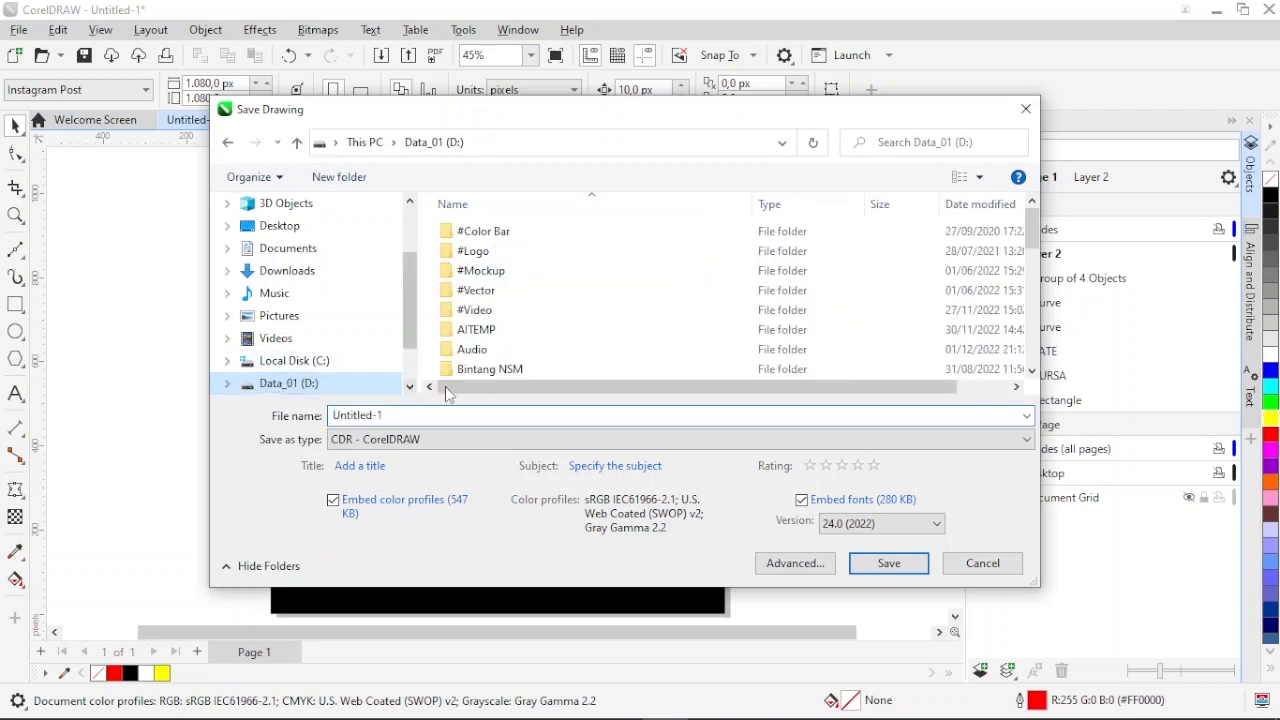
pyautogui.click(413, 420)
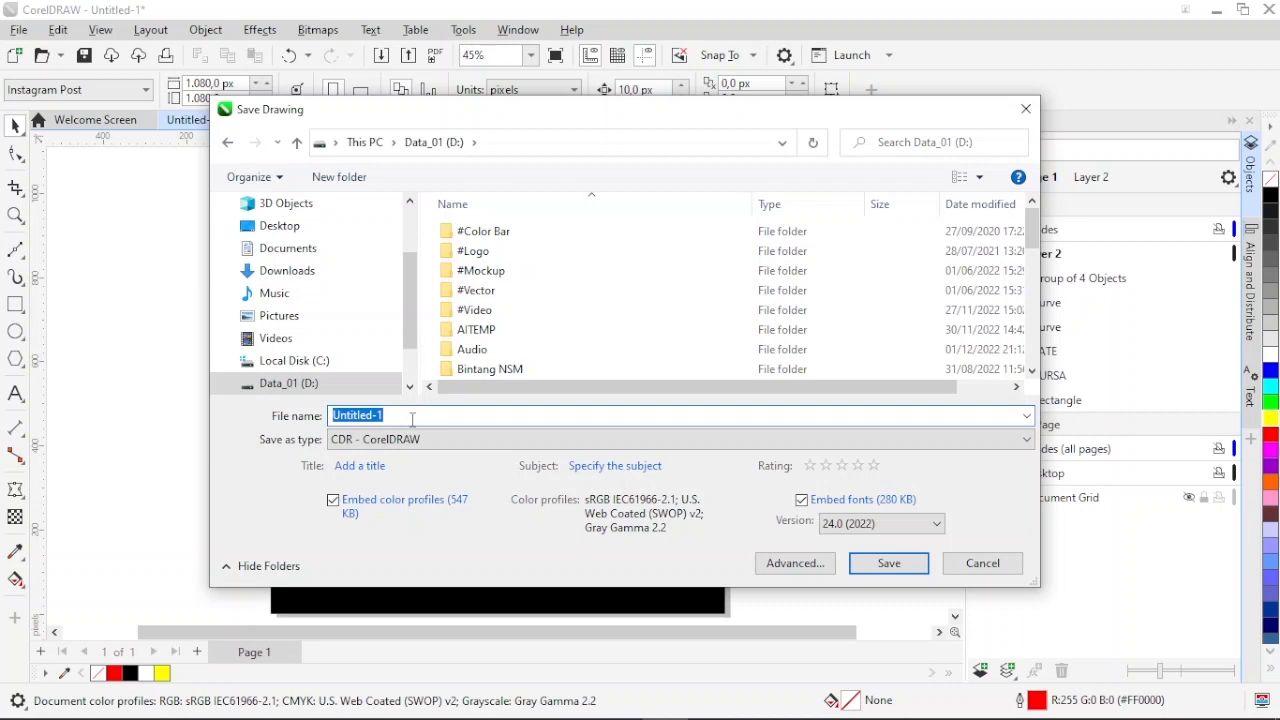
pyautogui.write('Logo Bu')
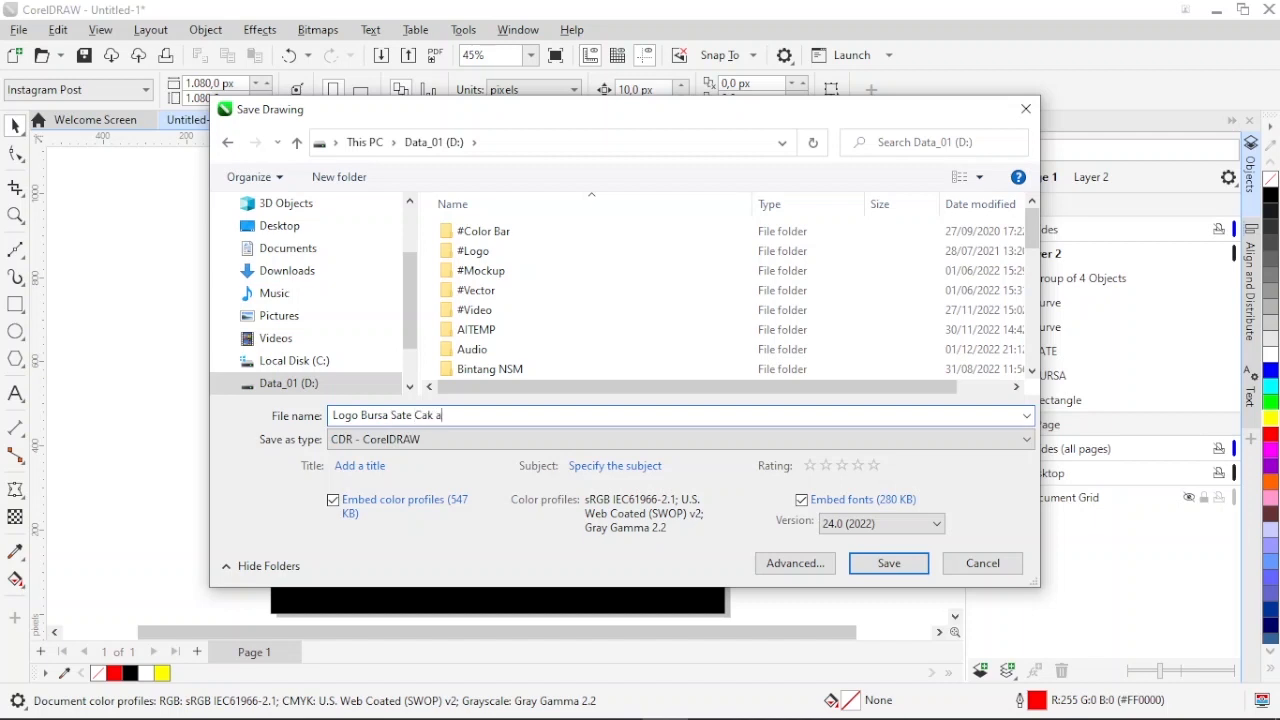
pyautogui.write('rsa Sate Cak Ma')
pyautogui.press('BackSpace')
pyautogui.write('Ma')
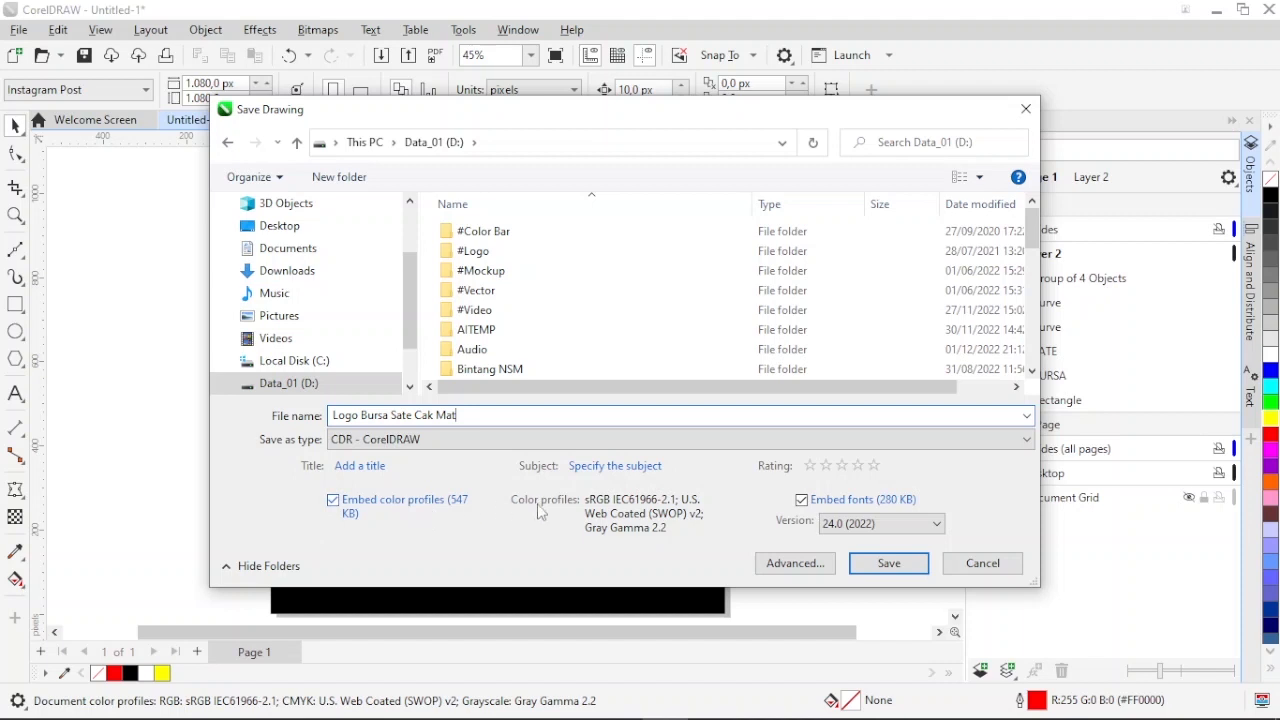
# Set the file version to 15.0 and save the drawing, keeping its appearance for the previous version
pyautogui.click(924, 530)
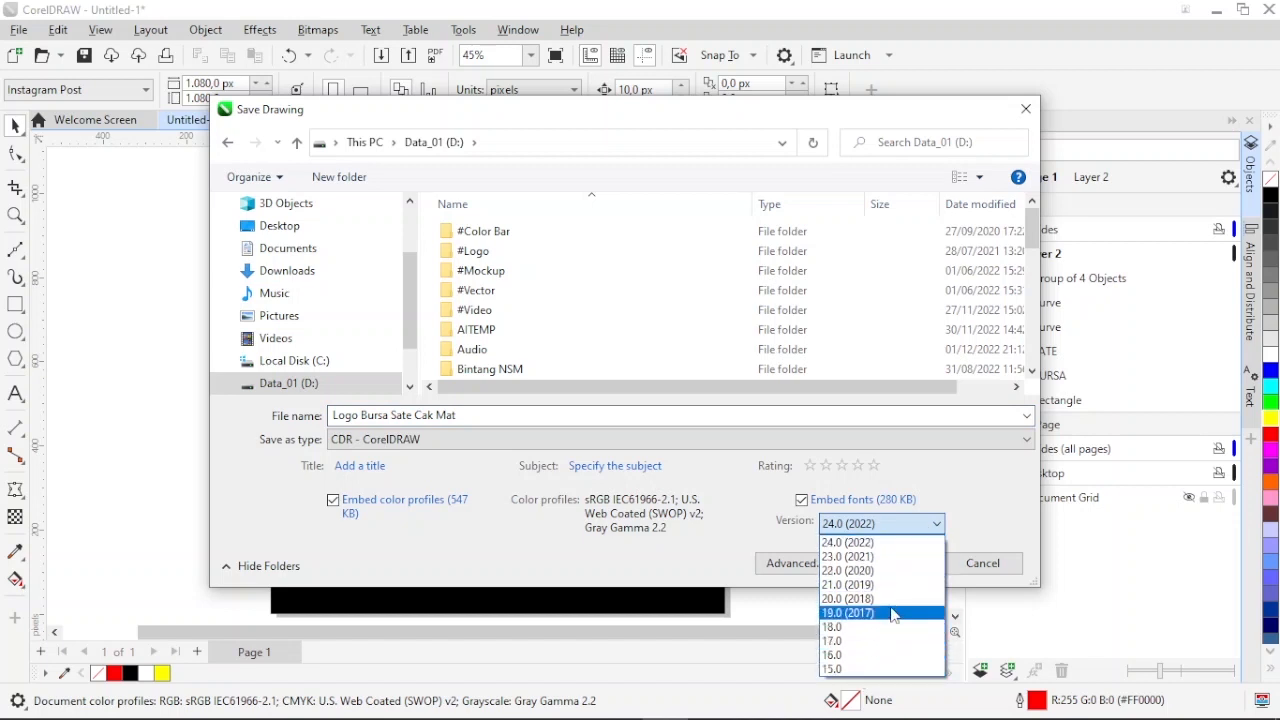
pyautogui.click(969, 495)
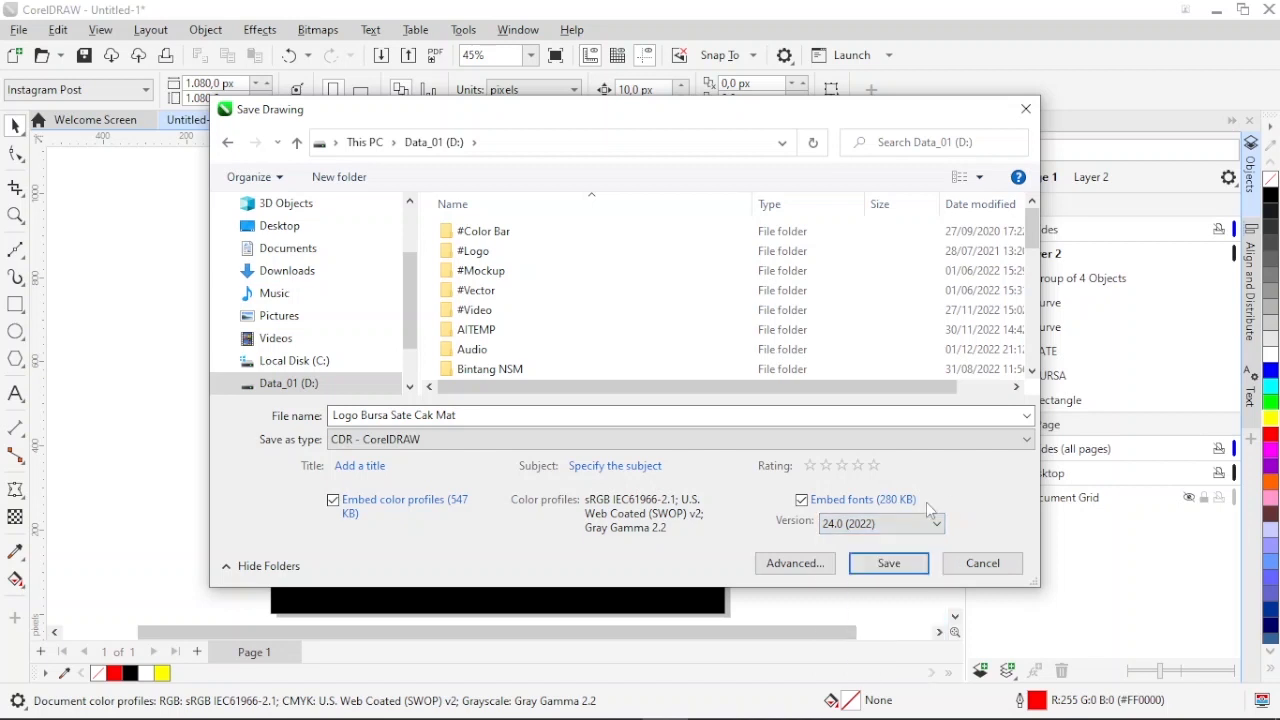
pyautogui.click(874, 526)
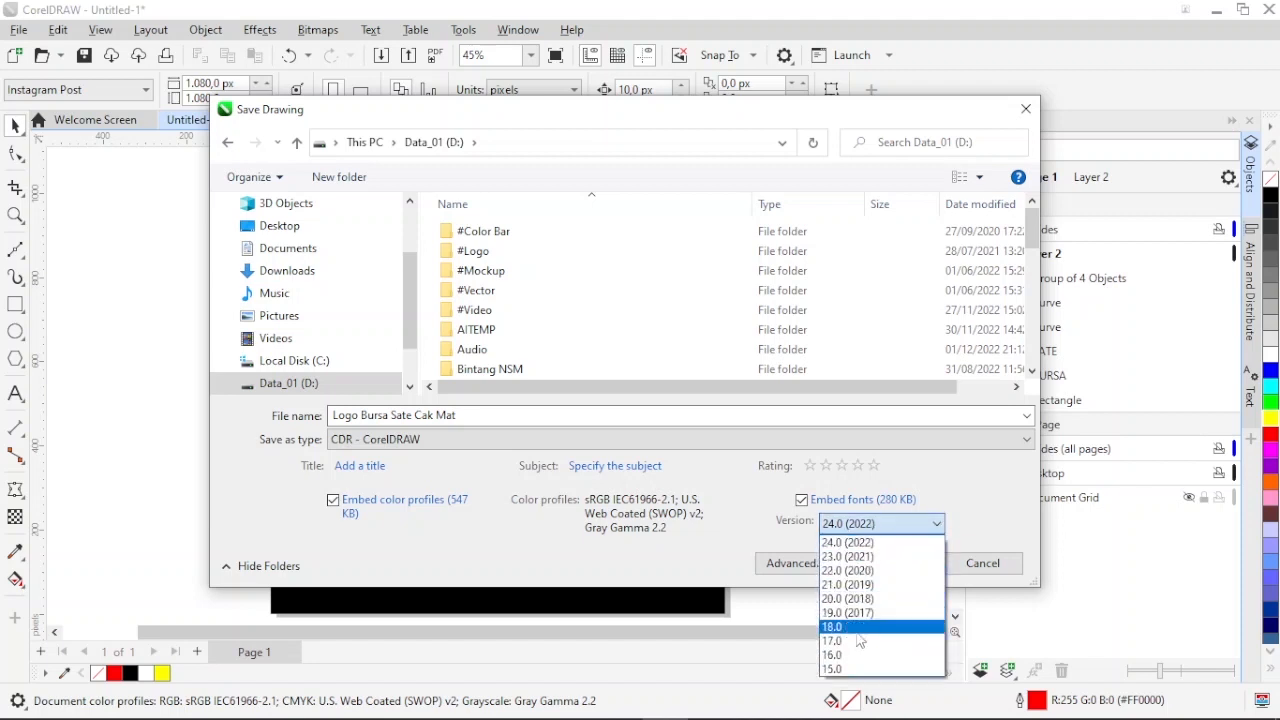
pyautogui.click(850, 669)
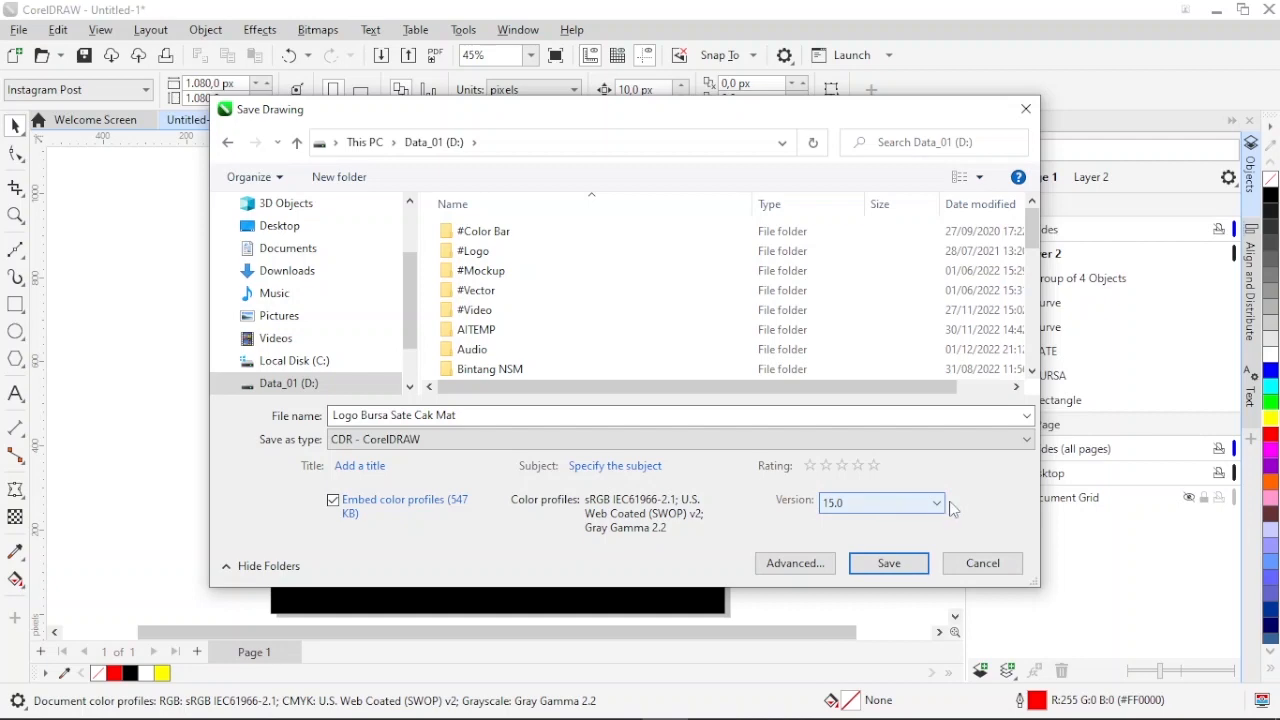
pyautogui.click(872, 566)
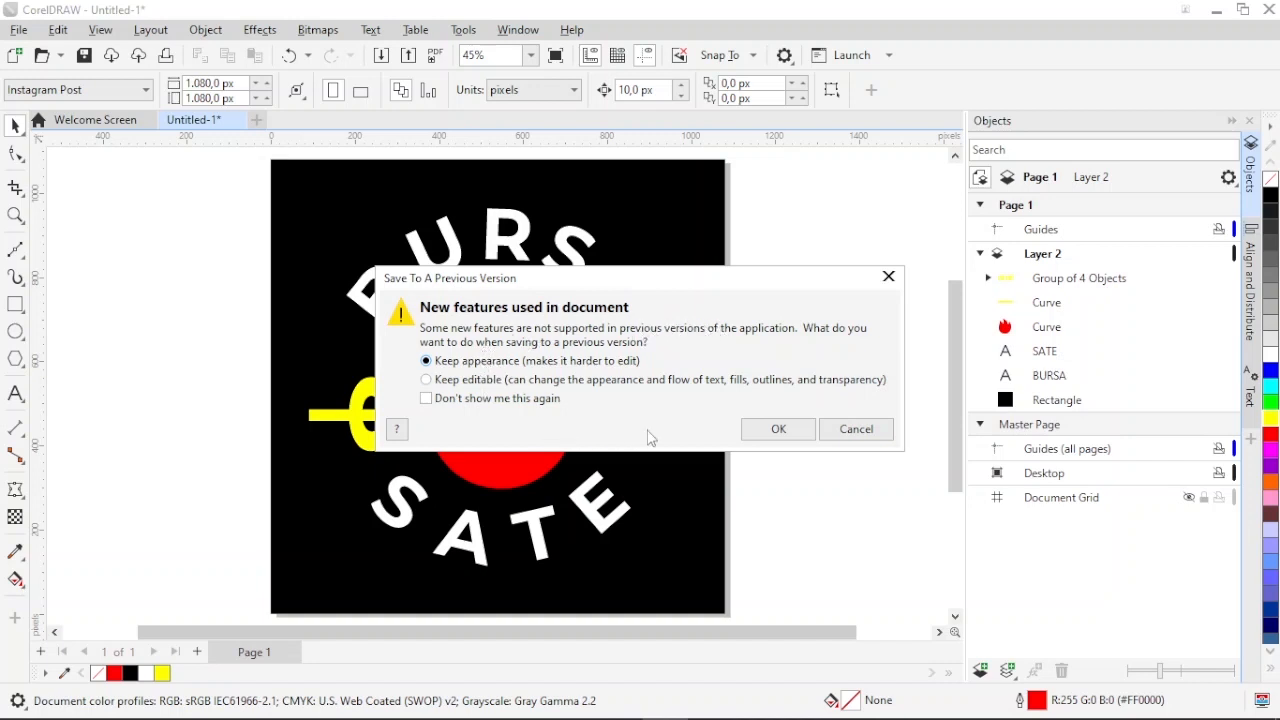
pyautogui.click(780, 429)
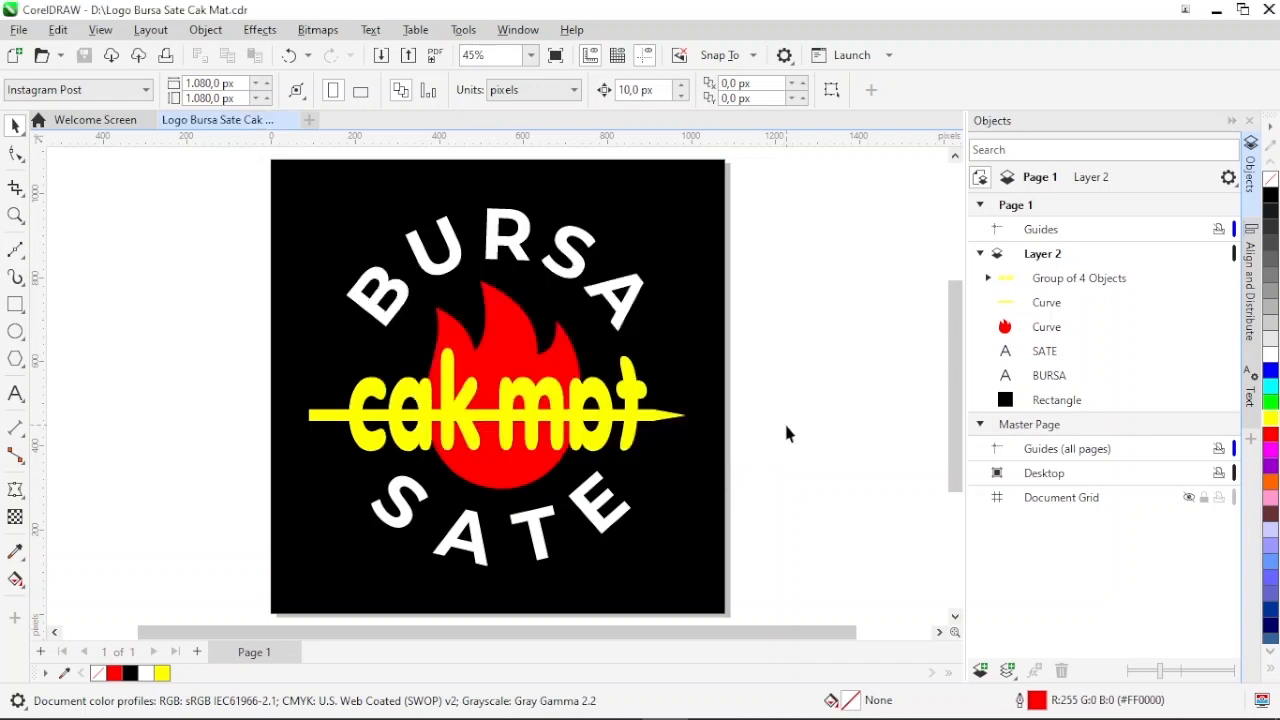